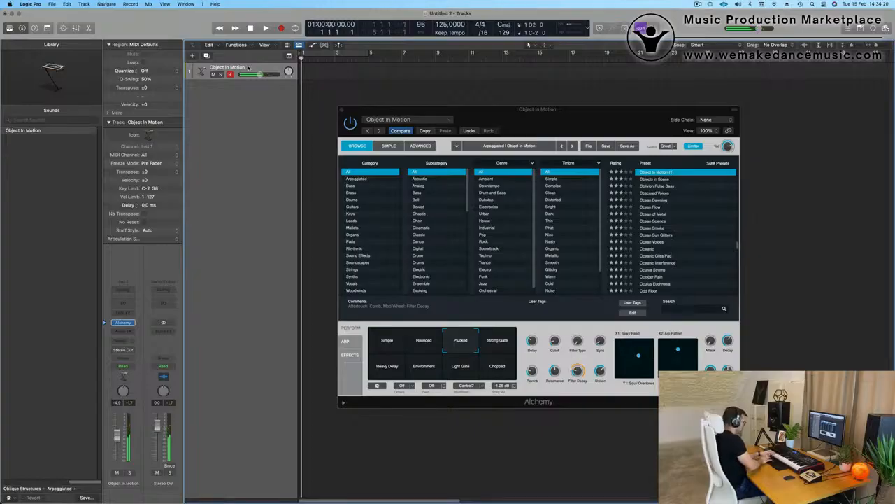
- Record MIDI takes on the Object In Motion Alchemy track until one is kept
{"action": "key", "text": "r"}
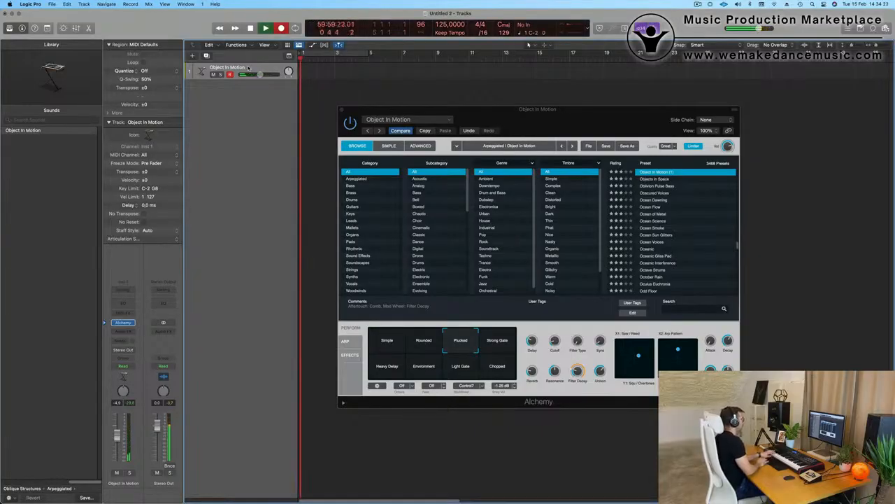
{"action": "key", "text": "space"}
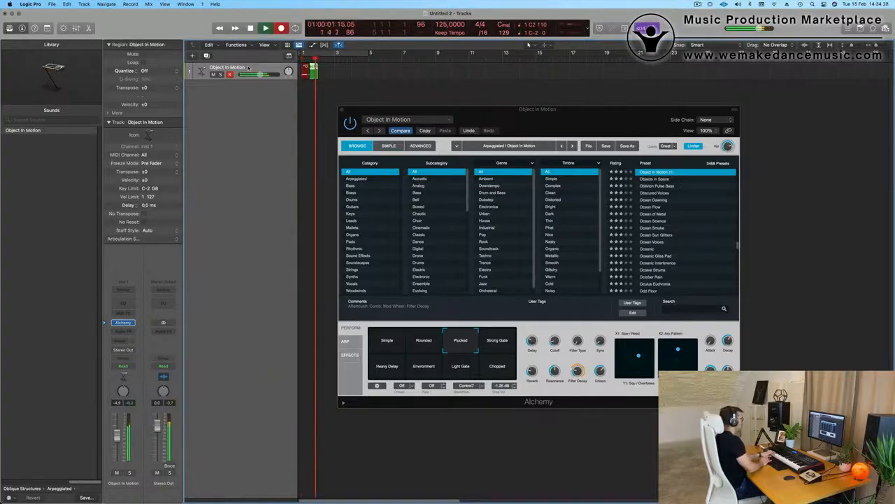
{"action": "key", "text": "space"}
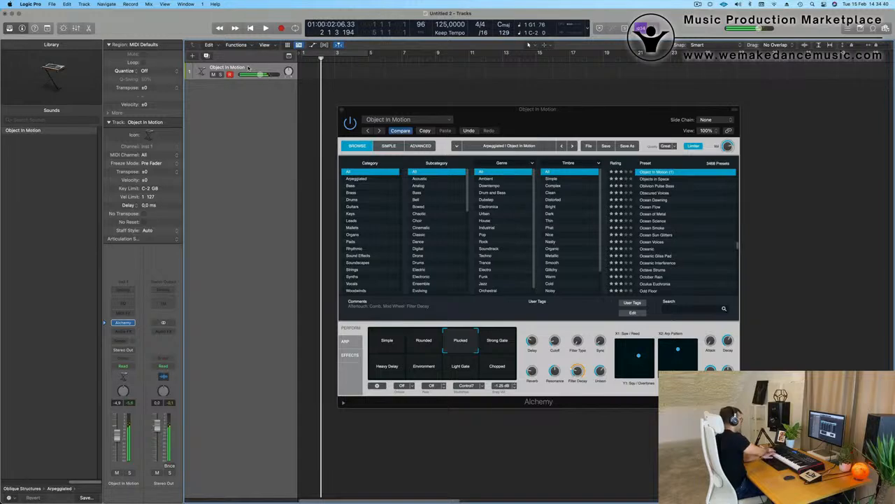
{"action": "key", "text": "space"}
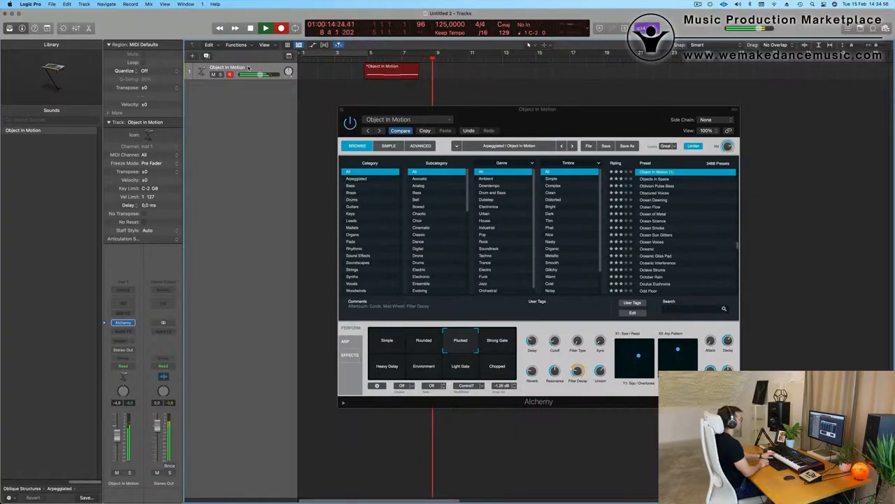
{"action": "key", "text": "space"}
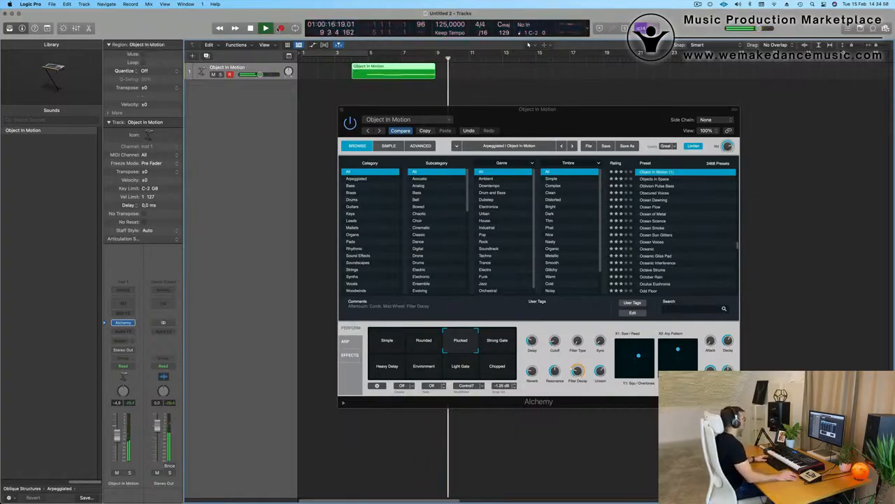
- Split the recorded region at bar 5, splitting its notes, and move it to bar 1
{"action": "double_click", "coordinate": [367, 70], "text": "super"}
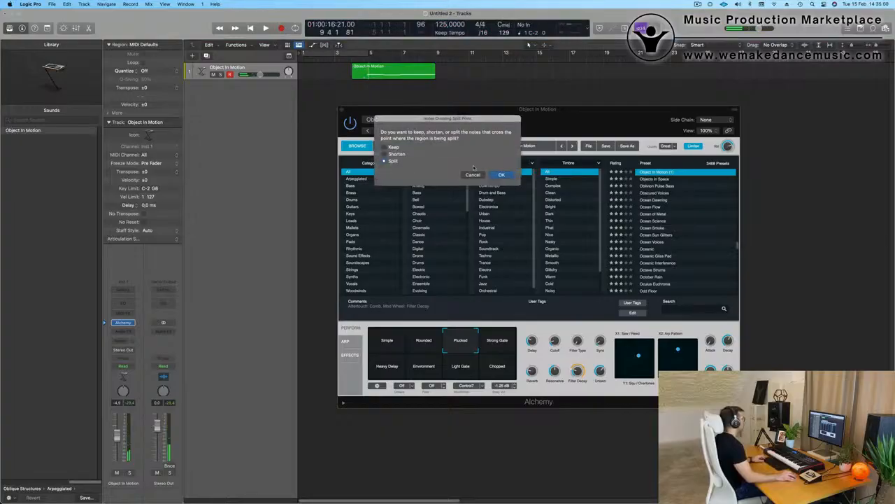
{"action": "left_click", "coordinate": [509, 176]}
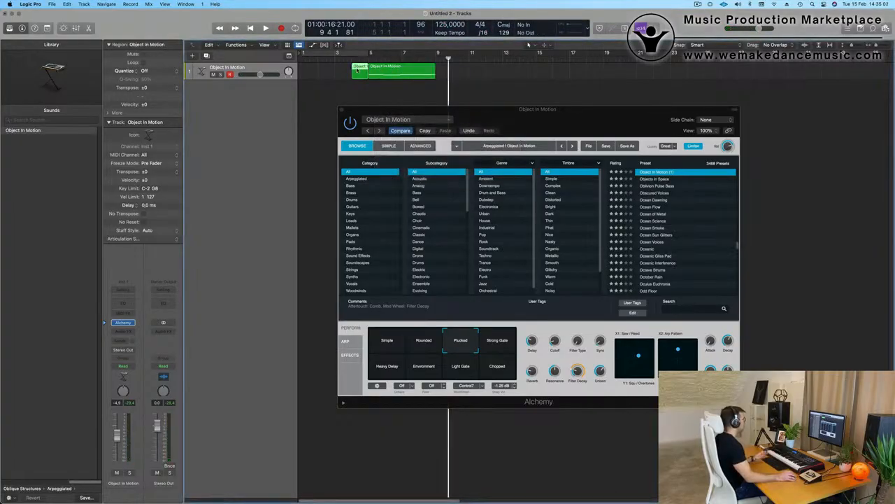
{"action": "left_click_drag", "start_coordinate": [391, 70], "coordinate": [317, 71]}
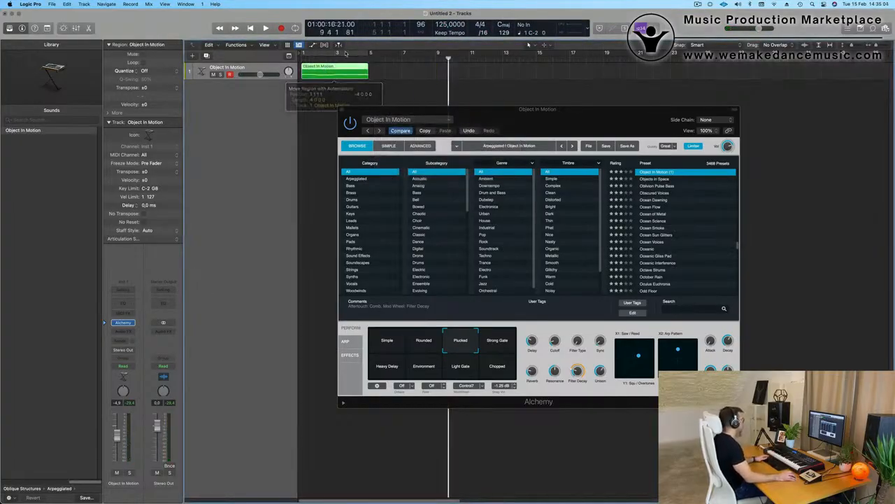
- Cycle bars 1–5, play the loop, and open the region in the Piano Roll
{"action": "key", "text": "c"}
{"action": "key", "text": "space"}
{"action": "key", "text": "space"}
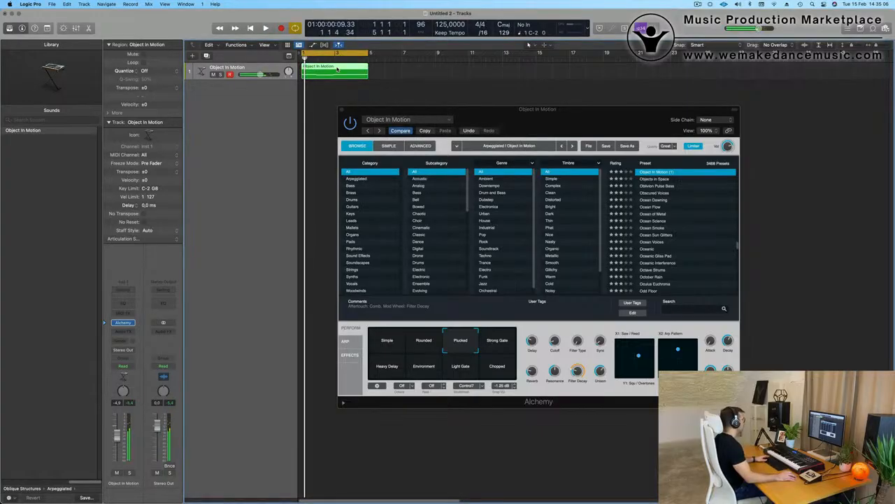
{"action": "double_click", "coordinate": [338, 69]}
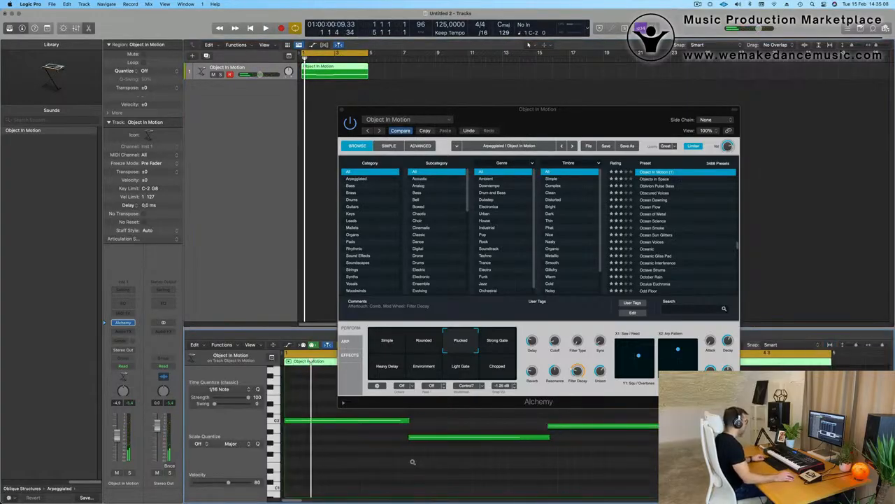
{"action": "scroll", "coordinate": [413, 461], "scroll_direction": "left", "scroll_amount": 2}
- Shorten one chord note and lengthen the first so the chord notes line up
{"action": "left_click_drag", "start_coordinate": [449, 418], "coordinate": [650, 459]}
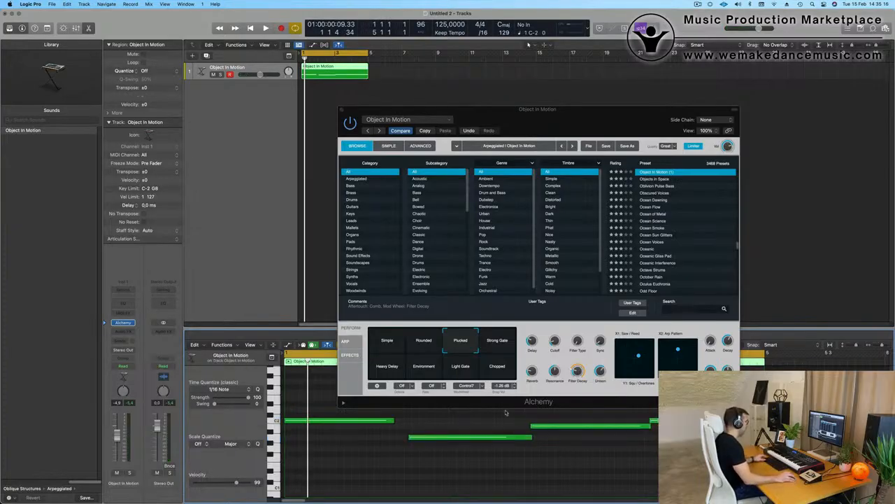
{"action": "key", "text": "super+a"}
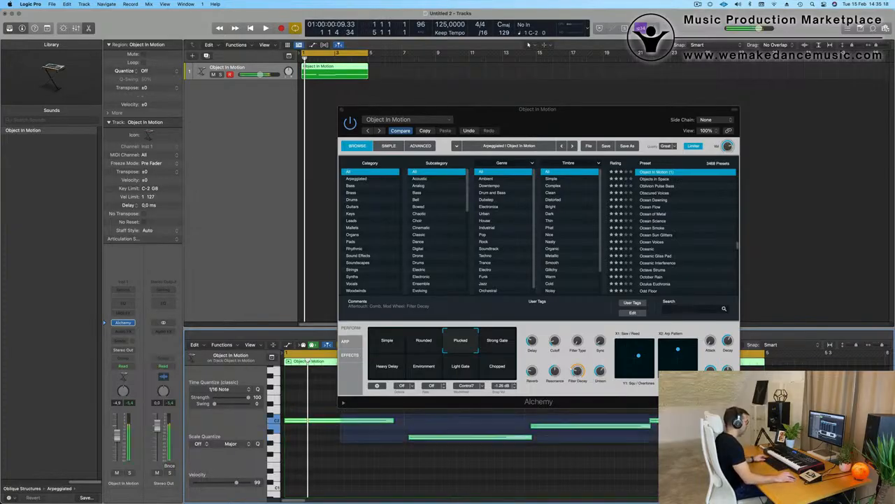
{"action": "left_click", "coordinate": [411, 431]}
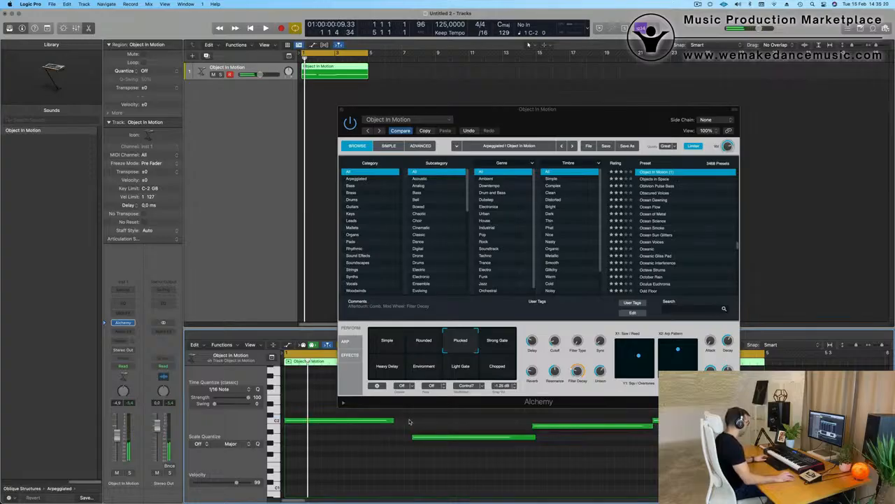
{"action": "left_click_drag", "start_coordinate": [409, 421], "coordinate": [661, 441]}
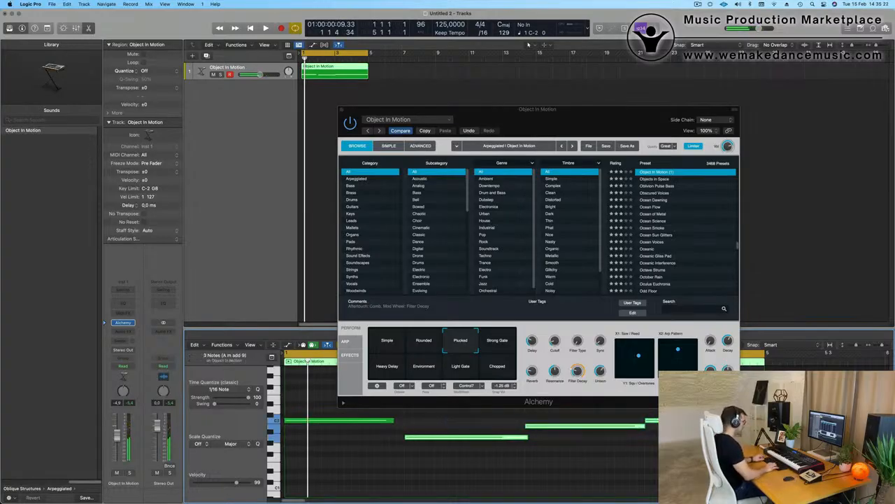
{"action": "left_click", "coordinate": [529, 453]}
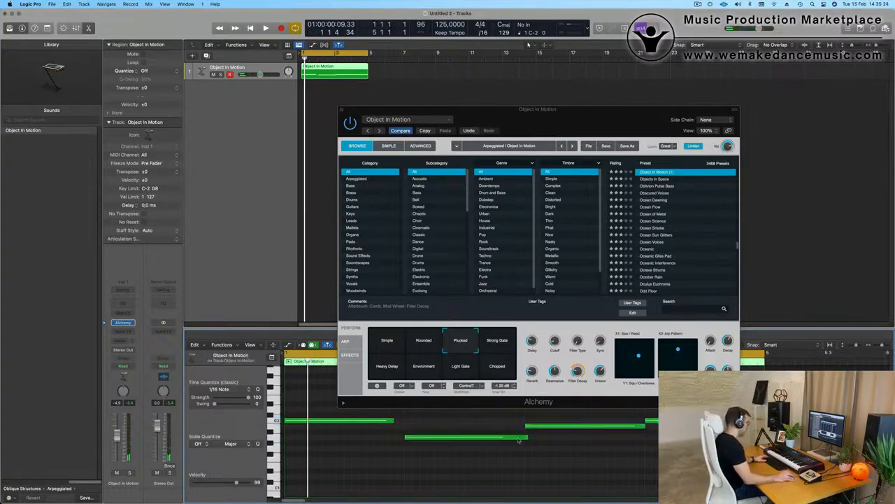
{"action": "left_click_drag", "start_coordinate": [530, 438], "coordinate": [523, 440]}
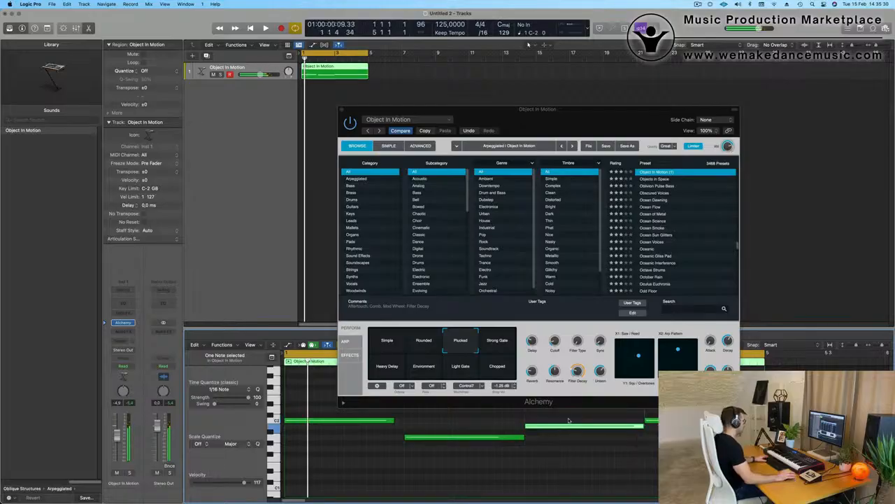
{"action": "left_click_drag", "start_coordinate": [394, 421], "coordinate": [403, 422]}
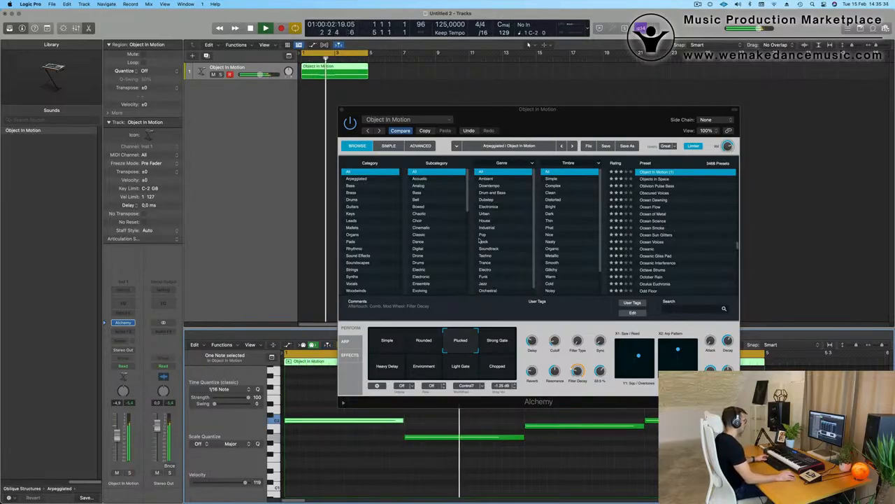
{"action": "left_click_drag", "start_coordinate": [542, 124], "coordinate": [633, 78]}
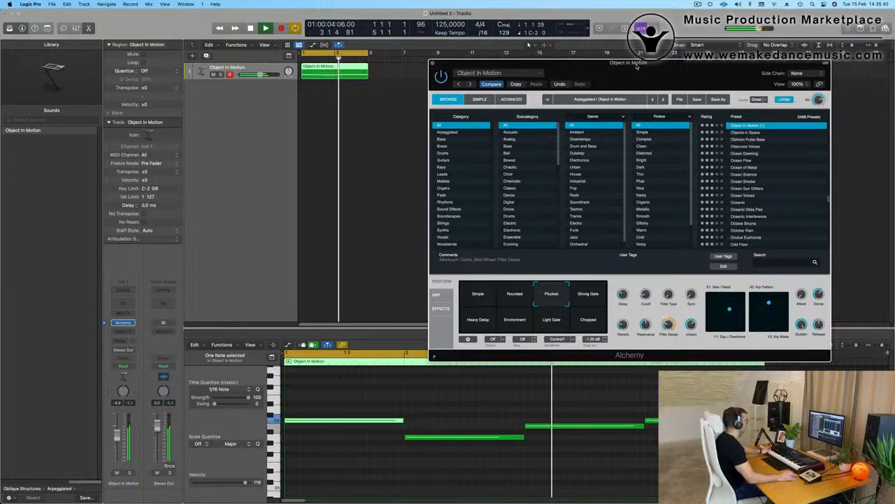
- Raise three notes in the Piano Roll, including G1 to A1 and C2 to C#2
{"action": "left_click_drag", "start_coordinate": [636, 66], "coordinate": [629, 66]}
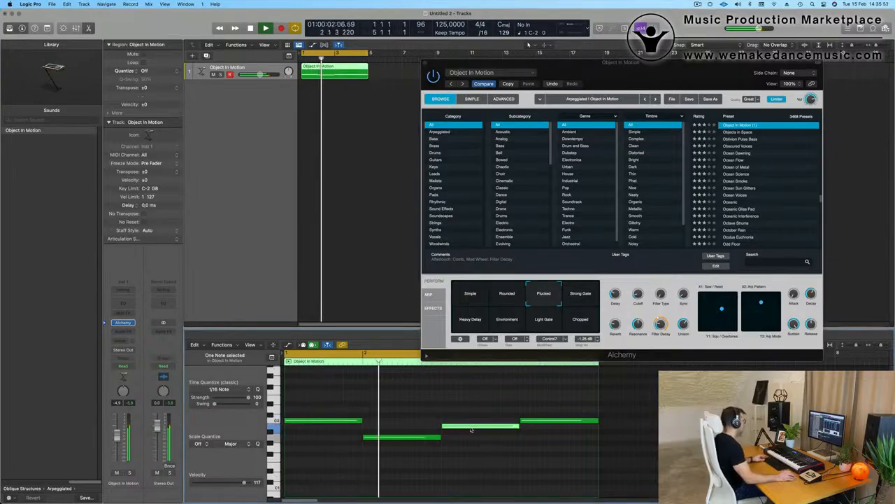
{"action": "left_click_drag", "start_coordinate": [471, 430], "coordinate": [479, 450]}
{"action": "key", "text": "super+Left"}
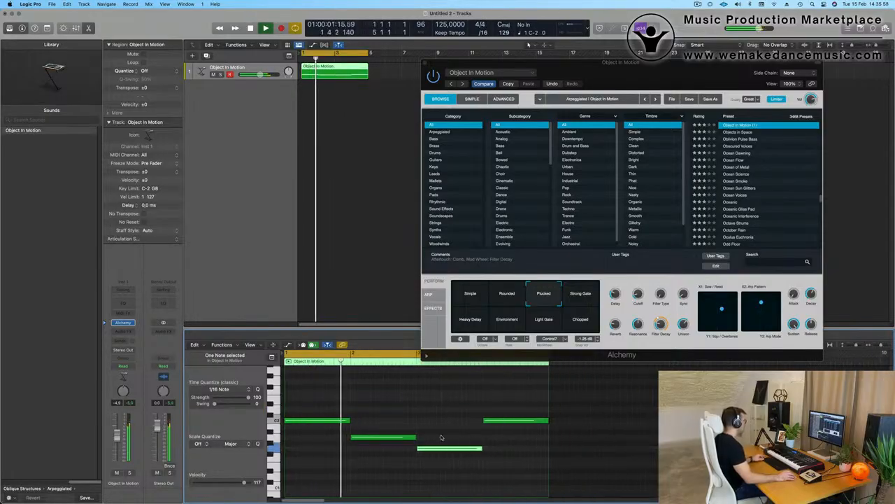
{"action": "key", "text": "super+Left"}
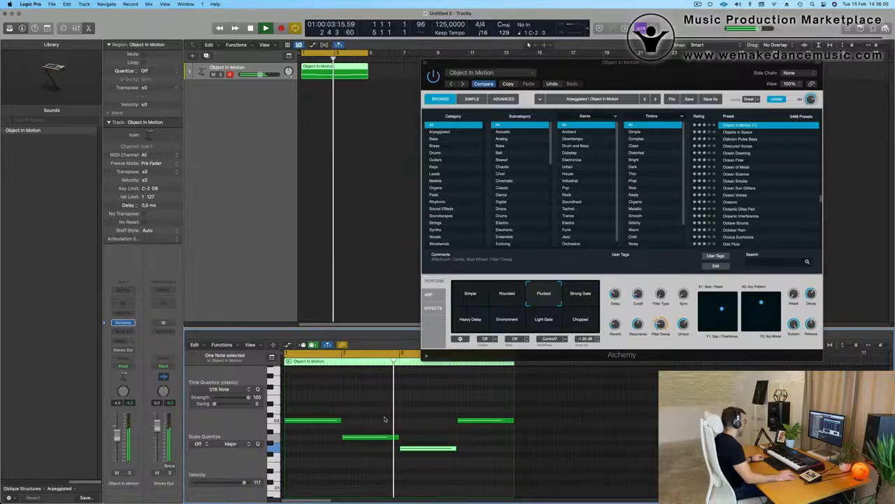
{"action": "key", "text": "super+Right"}
{"action": "left_click_drag", "start_coordinate": [434, 449], "coordinate": [436, 429]}
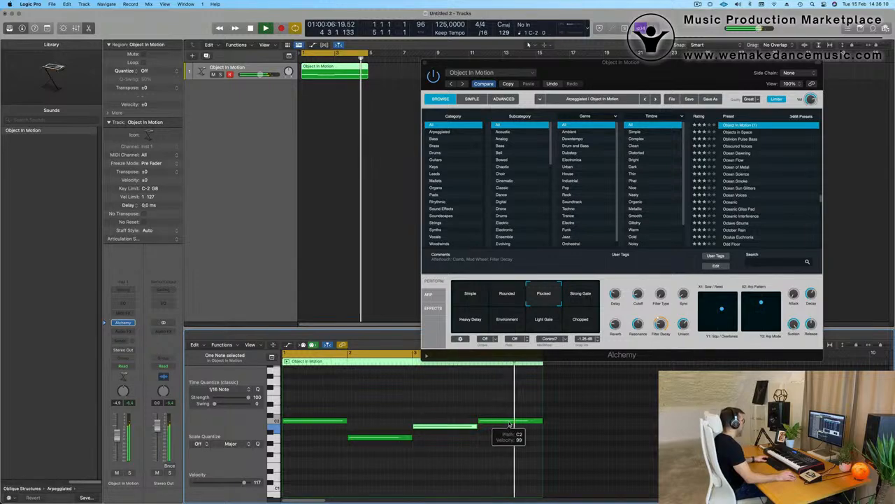
{"action": "left_click_drag", "start_coordinate": [511, 425], "coordinate": [510, 413]}
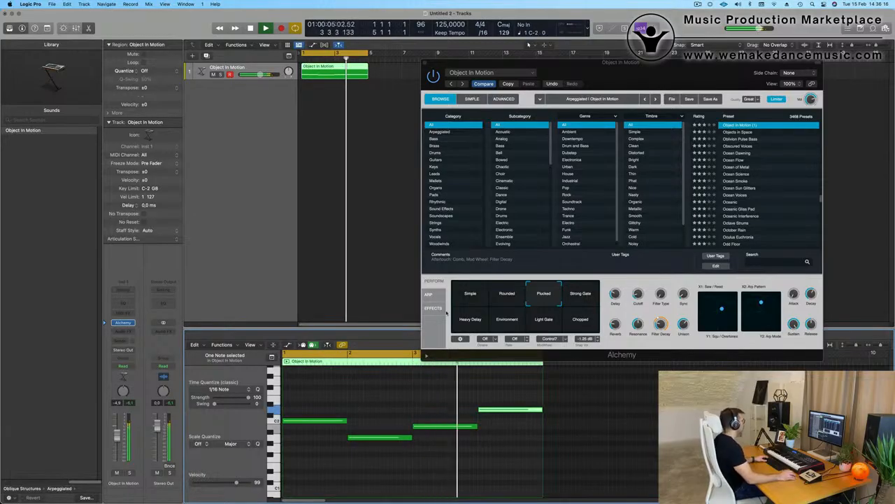
- Set Alchemy's reverb to 0%, delete a note, extend the upper note, and heighten track 1
{"action": "left_click_drag", "start_coordinate": [617, 325], "coordinate": [621, 354]}
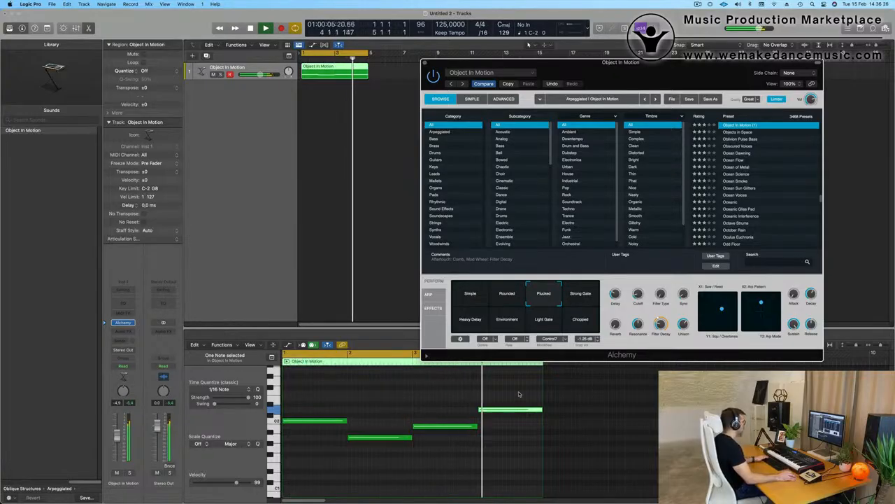
{"action": "key", "text": "Delete"}
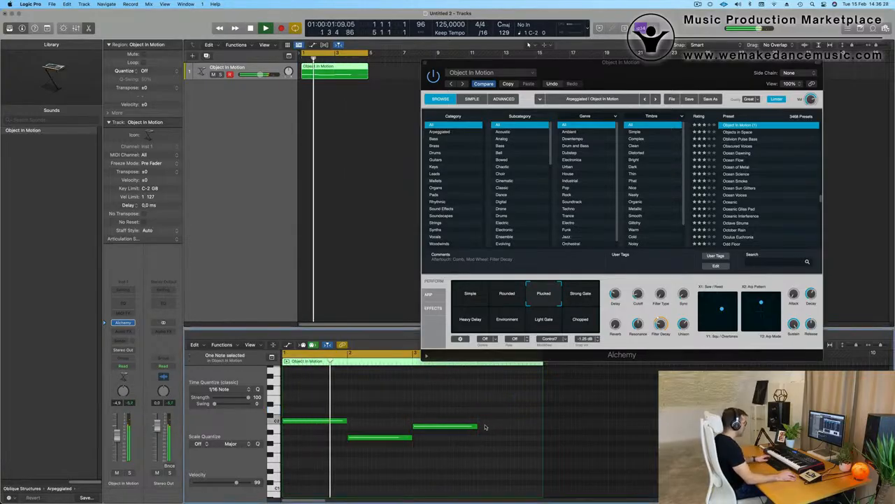
{"action": "left_click_drag", "start_coordinate": [478, 426], "coordinate": [542, 426]}
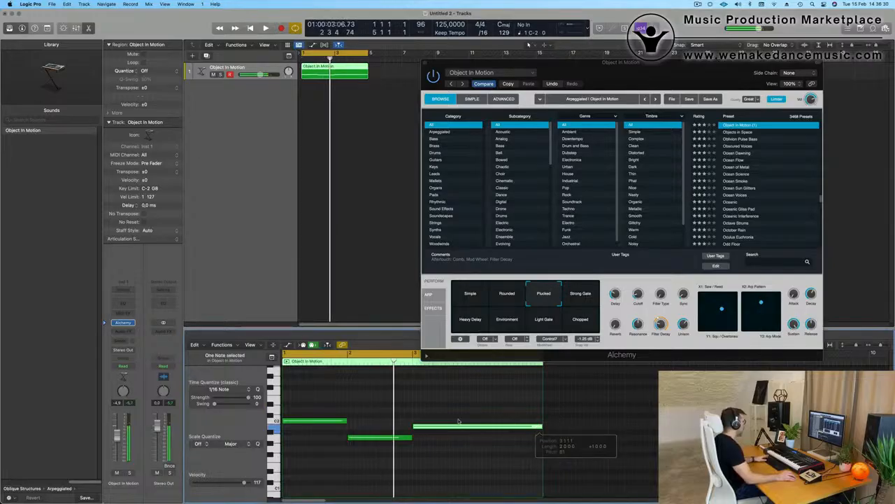
{"action": "key", "text": "space"}
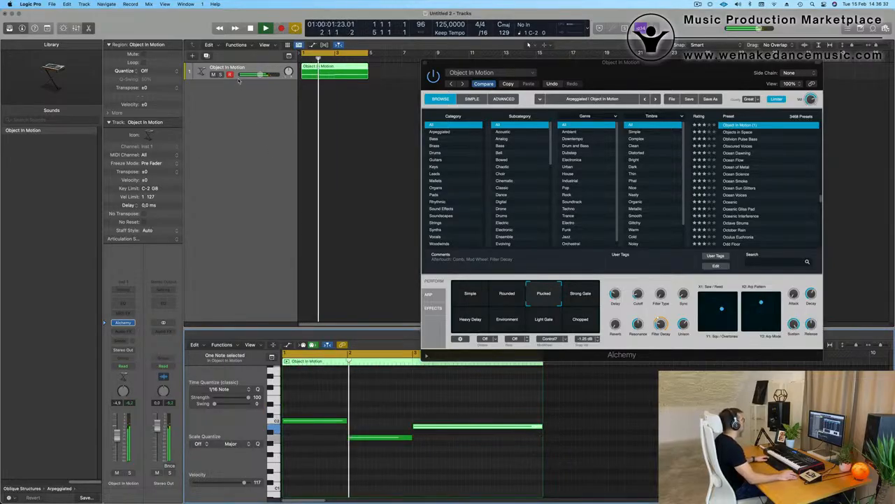
{"action": "left_click_drag", "start_coordinate": [238, 80], "coordinate": [242, 199]}
- Stop playback, shift the Alchemy window right, then close it
{"action": "key", "text": "space"}
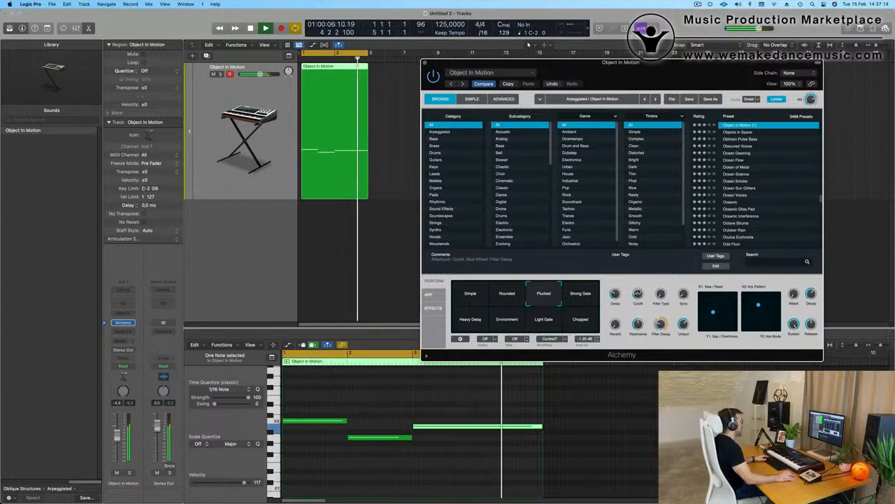
{"action": "left_click_drag", "start_coordinate": [687, 71], "coordinate": [751, 87]}
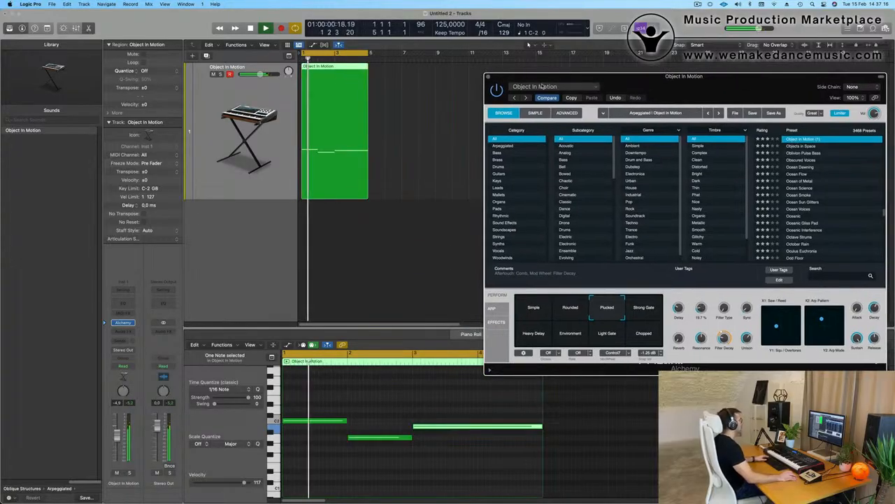
{"action": "left_click", "coordinate": [489, 77]}
- Add a new software instrument track loaded with Drum Machine Designer
{"action": "key", "text": "space"}
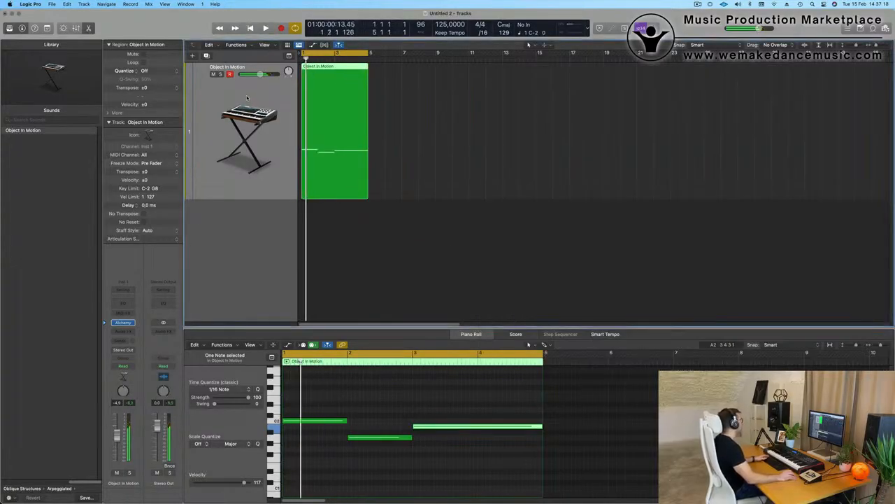
{"action": "left_click", "coordinate": [205, 56]}
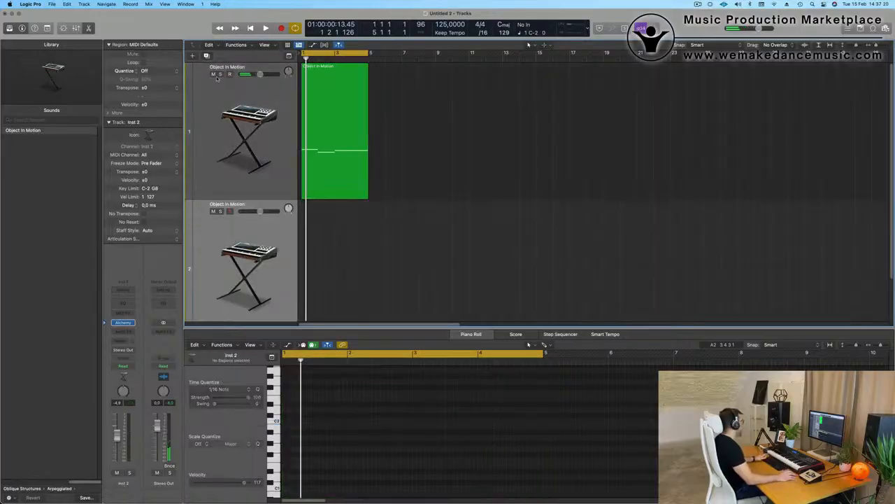
{"action": "scroll", "coordinate": [212, 253], "scroll_direction": "down", "scroll_amount": 2}
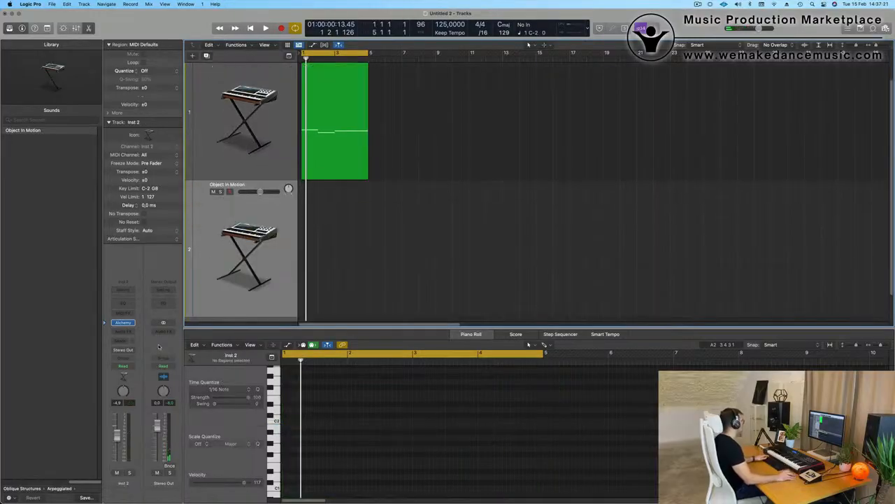
{"action": "left_click", "coordinate": [125, 322]}
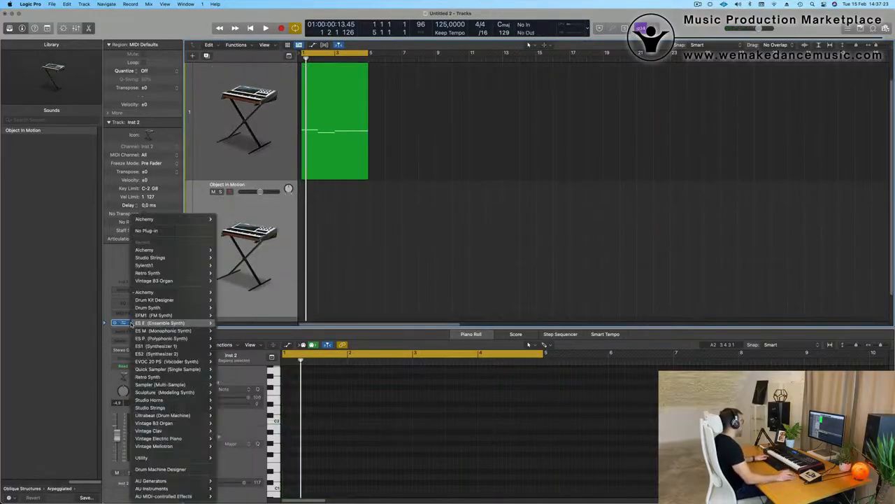
{"action": "left_click", "coordinate": [175, 470]}
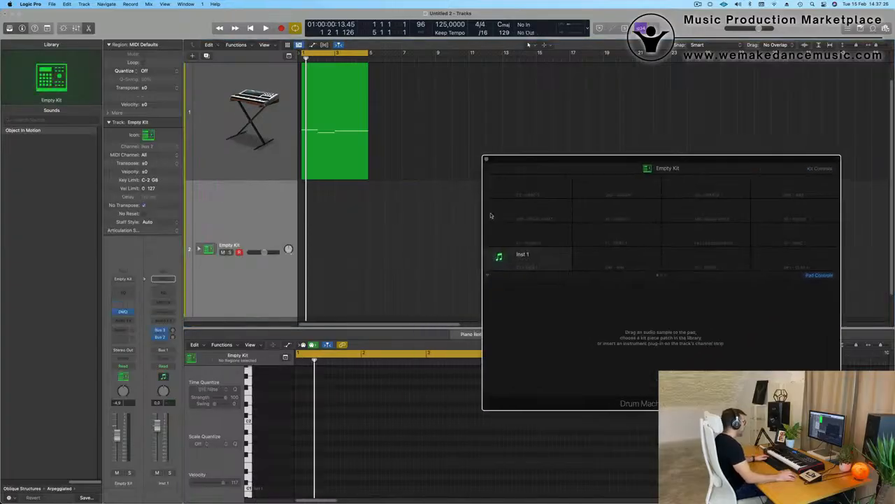
{"action": "left_click", "coordinate": [258, 173]}
{"action": "left_click", "coordinate": [257, 220]}
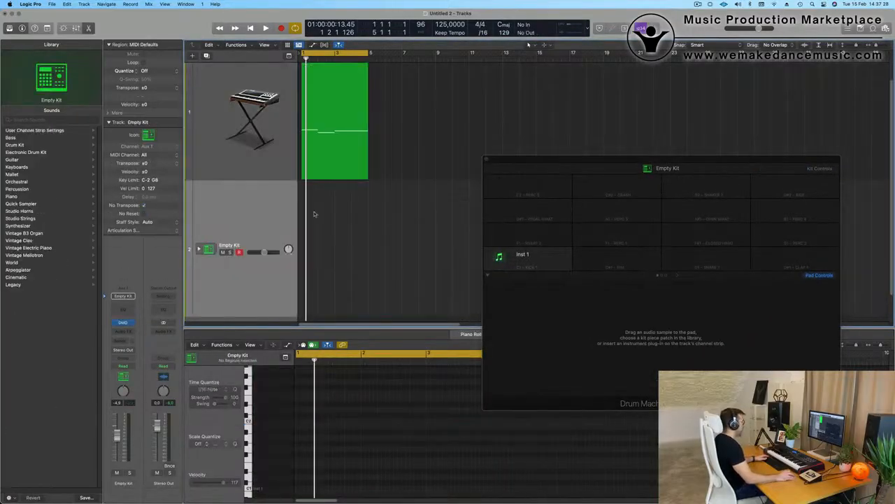
{"action": "key", "text": "space"}
{"action": "key", "text": "space"}
{"action": "left_click_drag", "start_coordinate": [707, 159], "coordinate": [590, 155]}
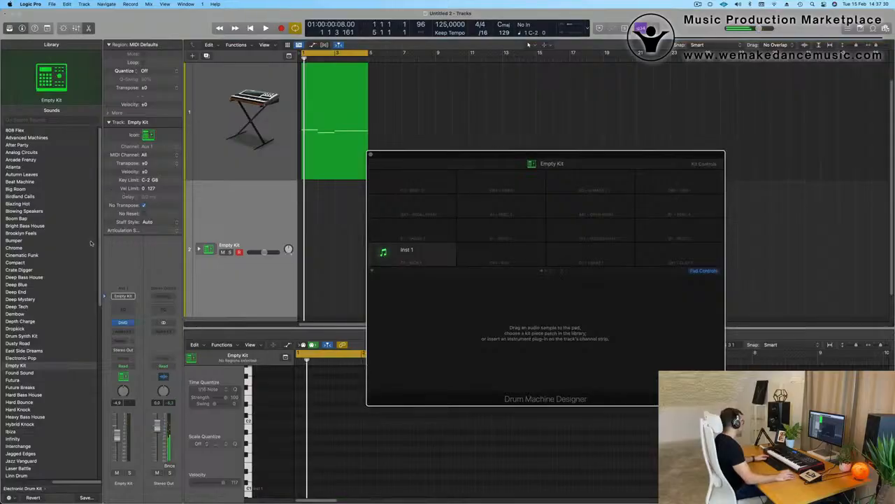
- Load the Radiant drum kit from the Library
{"action": "scroll", "coordinate": [60, 298], "scroll_direction": "down", "scroll_amount": 5}
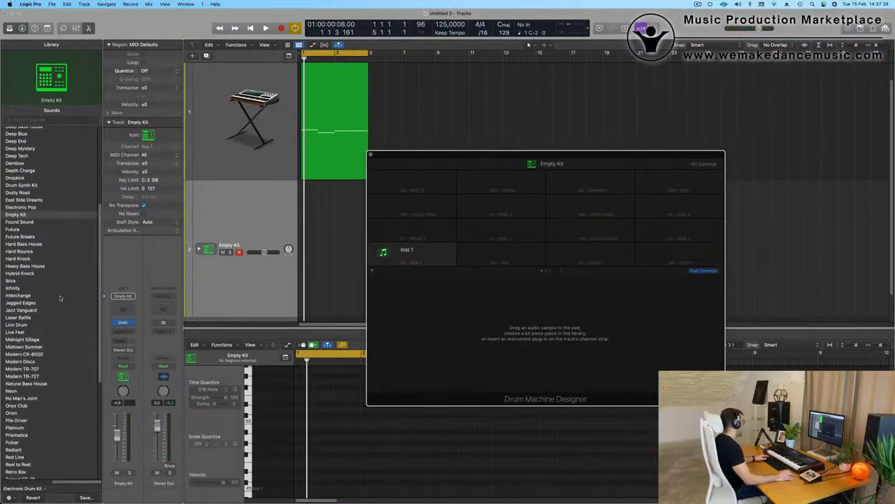
{"action": "scroll", "coordinate": [60, 298], "scroll_direction": "down", "scroll_amount": 5}
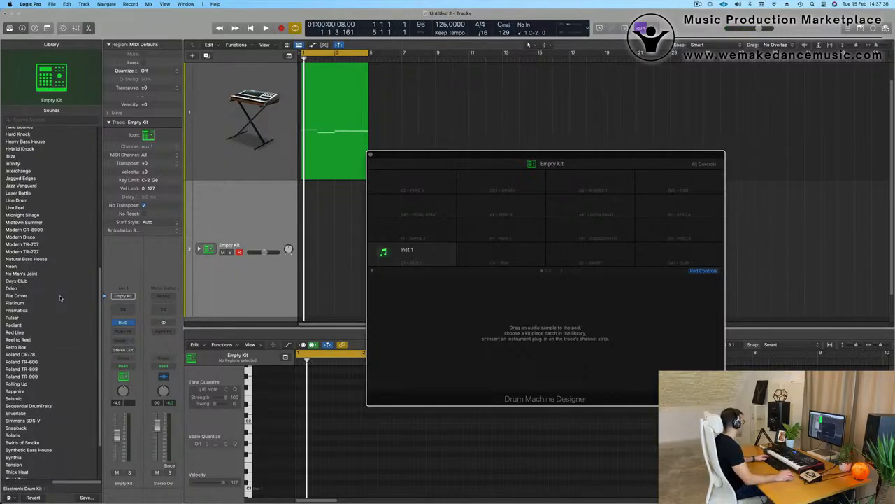
{"action": "scroll", "coordinate": [46, 297], "scroll_direction": "down", "scroll_amount": 1}
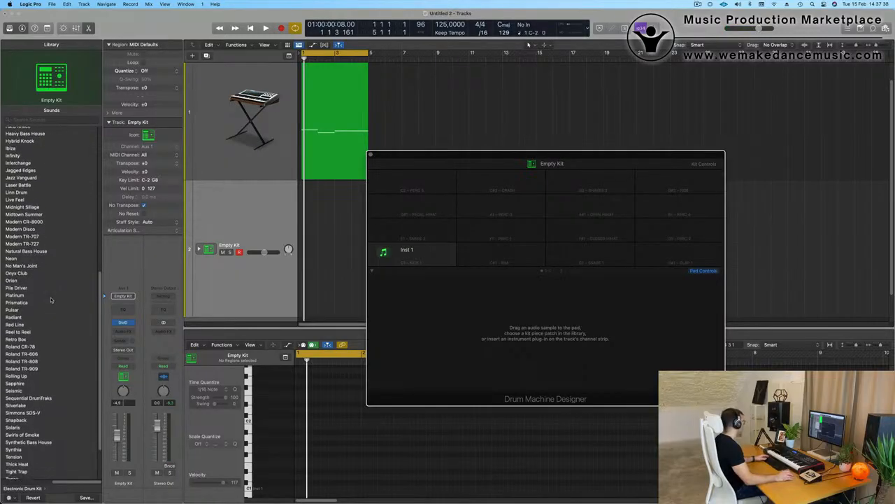
{"action": "left_click", "coordinate": [14, 317]}
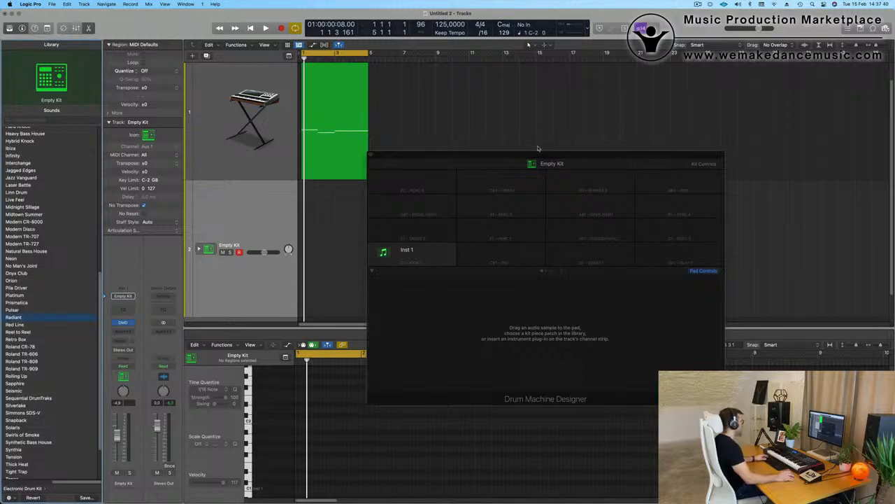
{"action": "left_click_drag", "start_coordinate": [521, 155], "coordinate": [551, 157]}
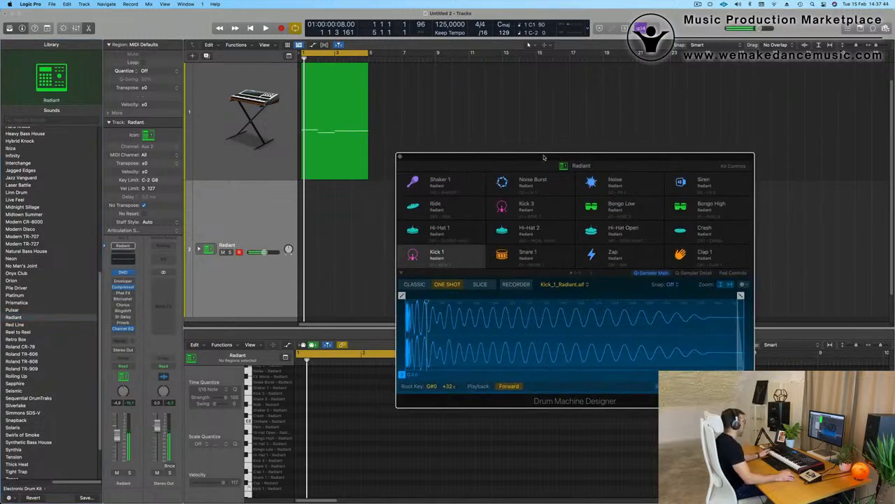
- Expand the Radiant kit into subtracks and preview the Kick 1 and Kick 2 pieces
{"action": "left_click", "coordinate": [199, 249]}
{"action": "scroll", "coordinate": [224, 245], "scroll_direction": "down", "scroll_amount": 4}
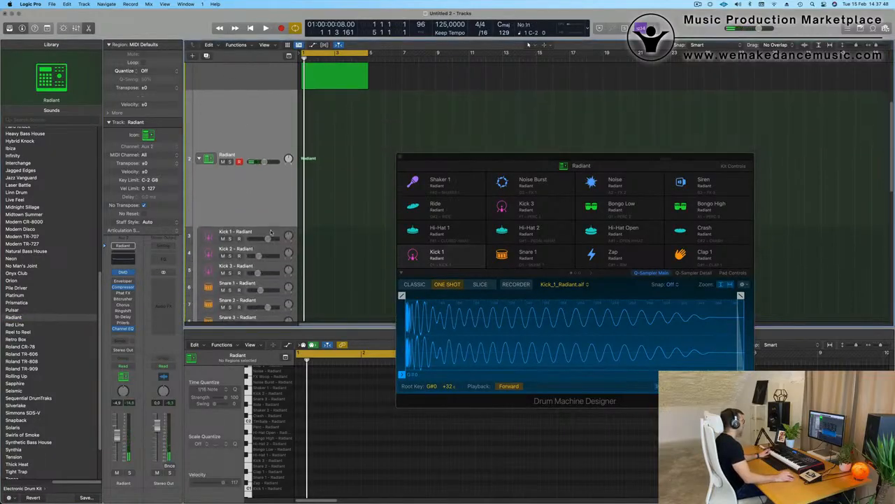
{"action": "left_click", "coordinate": [272, 233]}
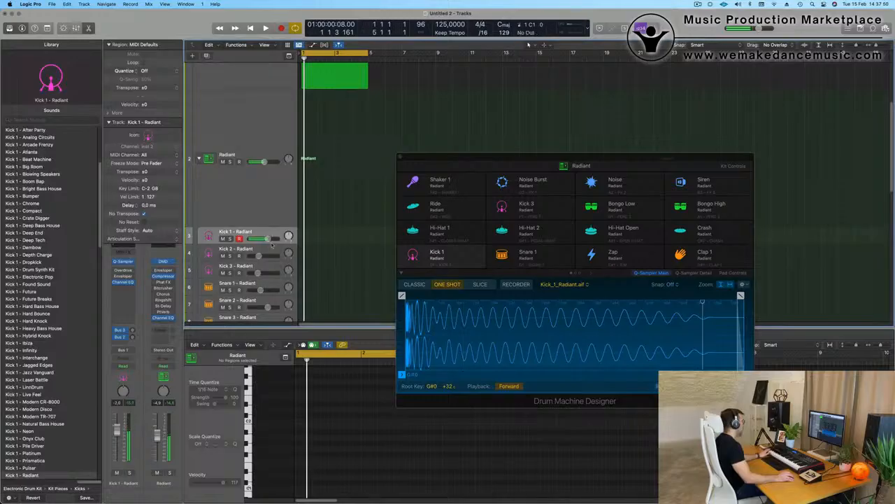
{"action": "left_click", "coordinate": [273, 251]}
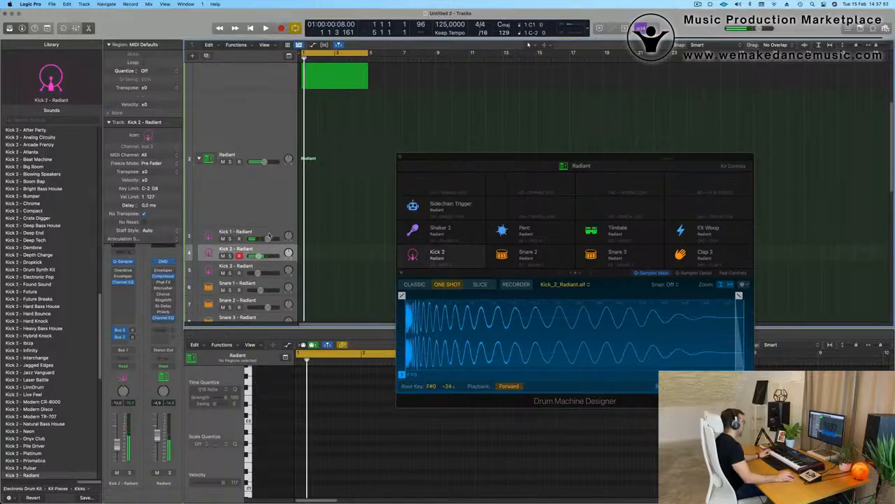
- Record a kick pattern on the Kick 1 - Radiant track and play it back
{"action": "left_click", "coordinate": [270, 235]}
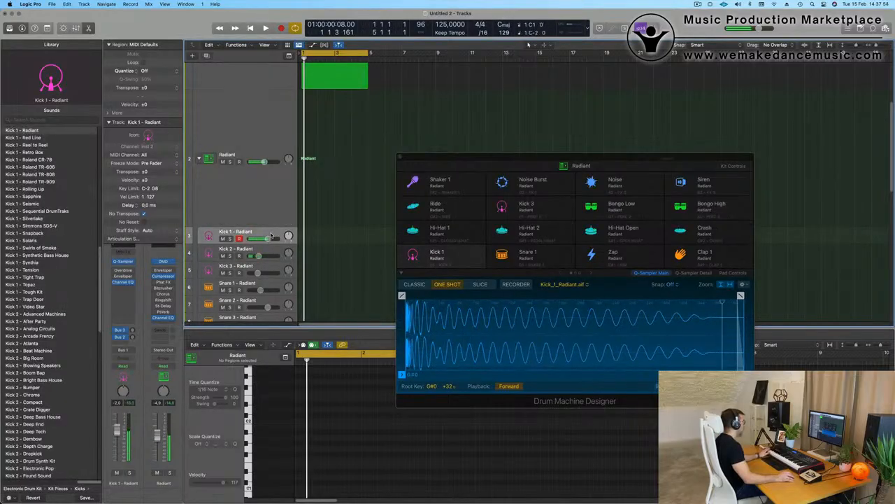
{"action": "key", "text": "space"}
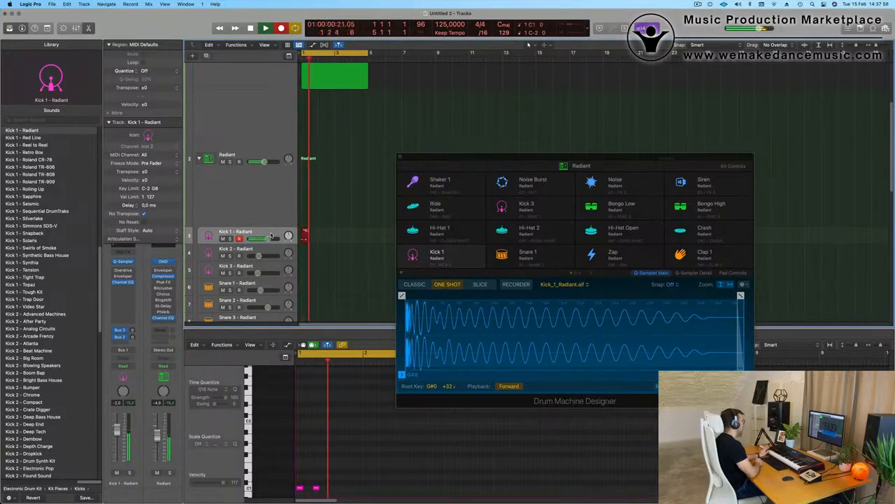
{"action": "key", "text": "space"}
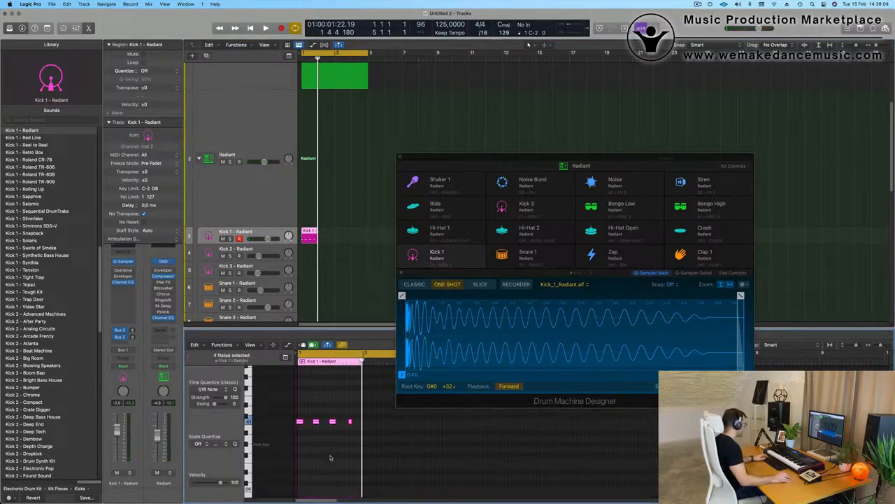
{"action": "key", "text": "space"}
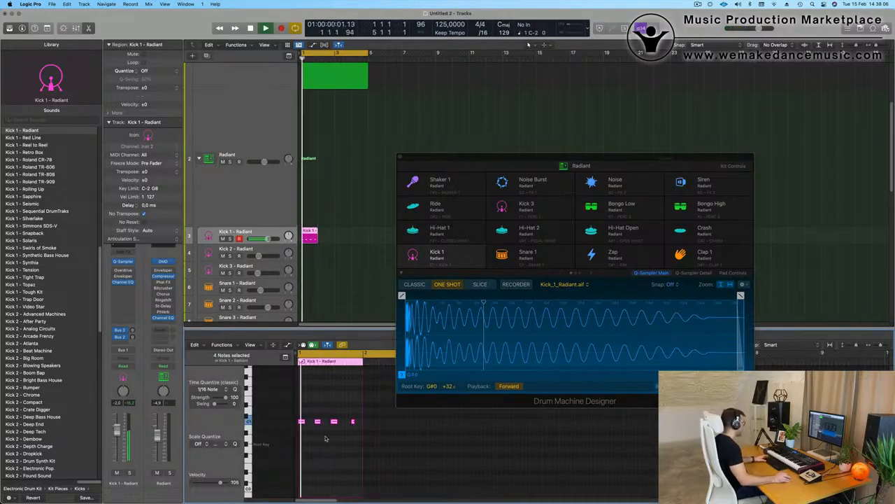
{"action": "scroll", "coordinate": [343, 441], "scroll_direction": "up", "scroll_amount": 3}
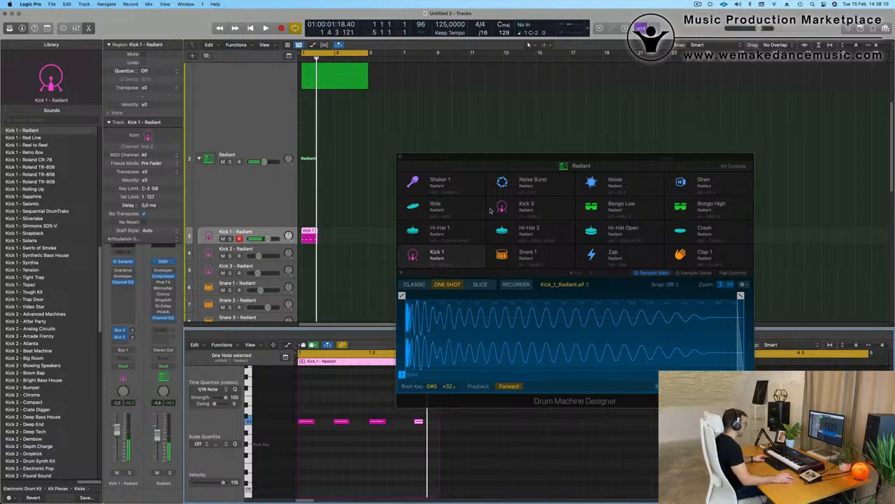
- Draw a fourth kick note after the third in the Piano Roll
{"action": "left_click_drag", "start_coordinate": [496, 159], "coordinate": [637, 89]}
{"action": "left_click", "coordinate": [422, 428]}
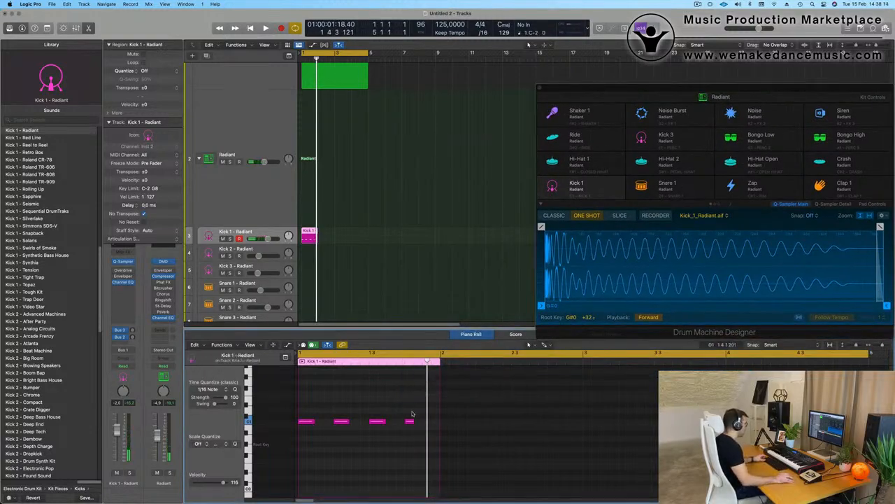
{"action": "scroll", "coordinate": [412, 414], "scroll_direction": "up", "scroll_amount": 1}
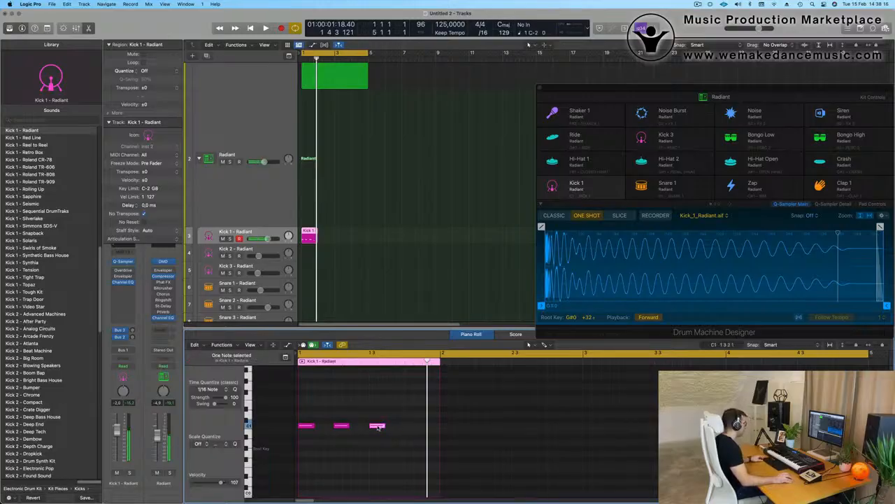
{"action": "left_click_drag", "start_coordinate": [378, 426], "coordinate": [413, 426]}
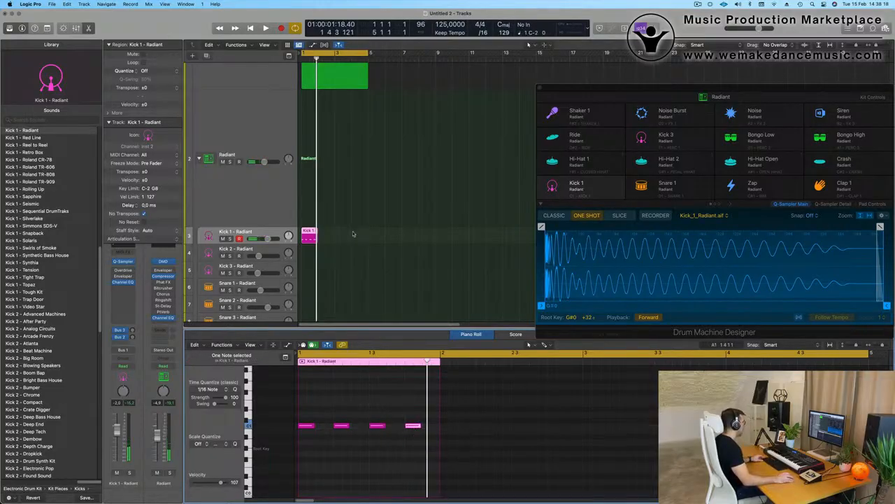
- Repeat the kick region into four copies and play the arrangement from the start
{"action": "key", "text": "super+r"}
{"action": "key", "text": "super+r"}
{"action": "key", "text": "super+r"}
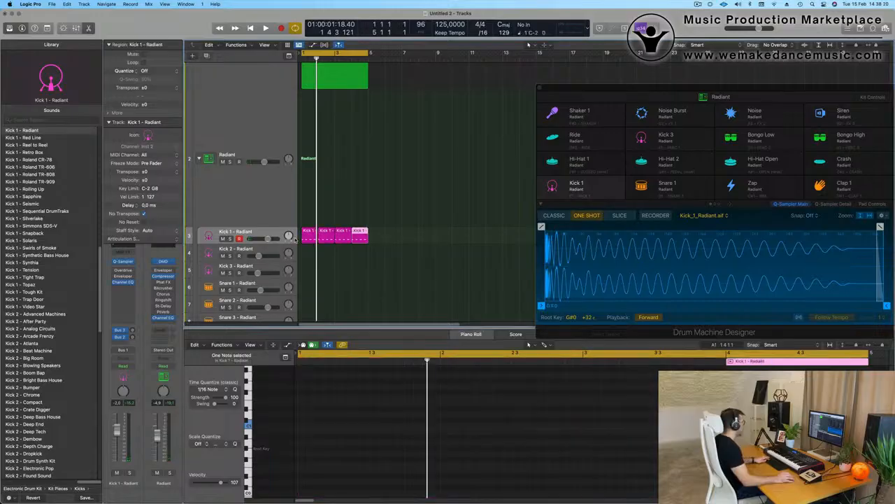
{"action": "key", "text": "space"}
{"action": "key", "text": "Up"}
{"action": "key", "text": "Up"}
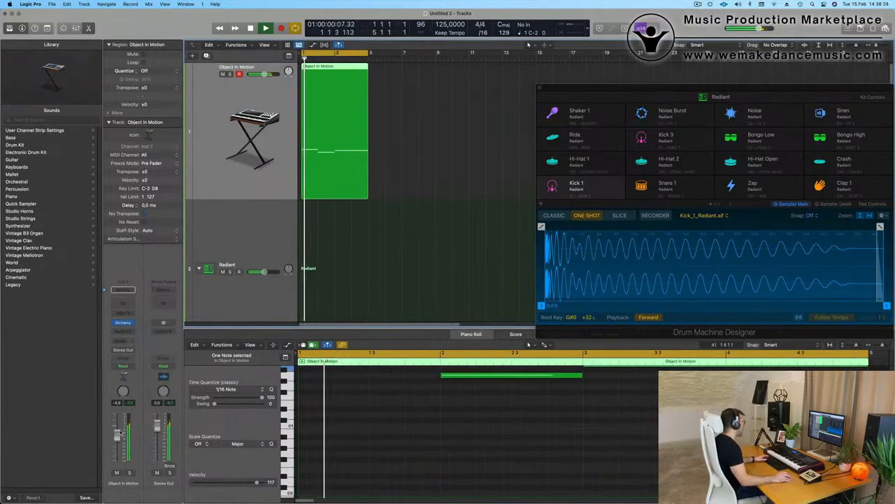
- Audition Deep End, Hard Knock and Hybrid Knock kicks, settling on Kick 1 - Ibiza
{"action": "scroll", "coordinate": [266, 280], "scroll_direction": "down", "scroll_amount": 3}
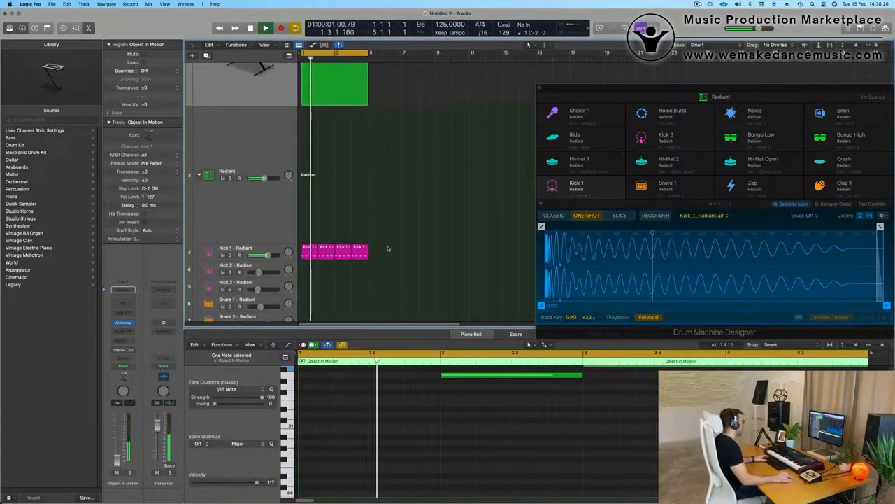
{"action": "left_click", "coordinate": [258, 248]}
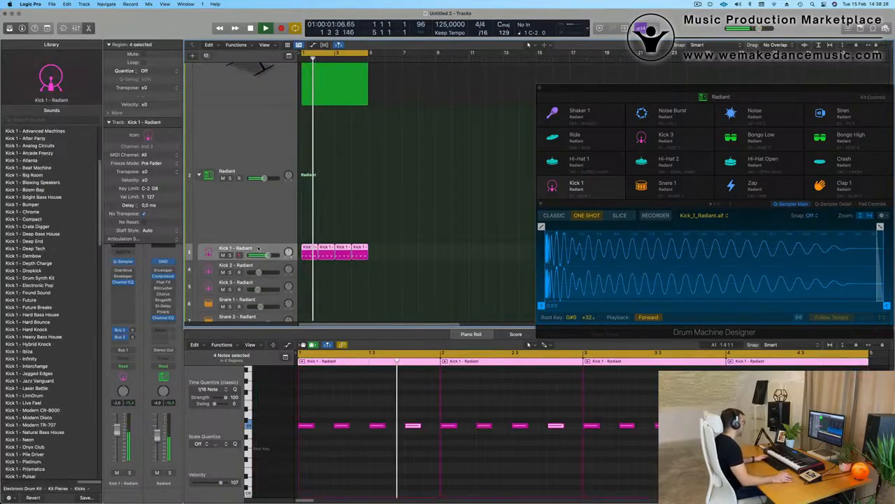
{"action": "left_click", "coordinate": [24, 241]}
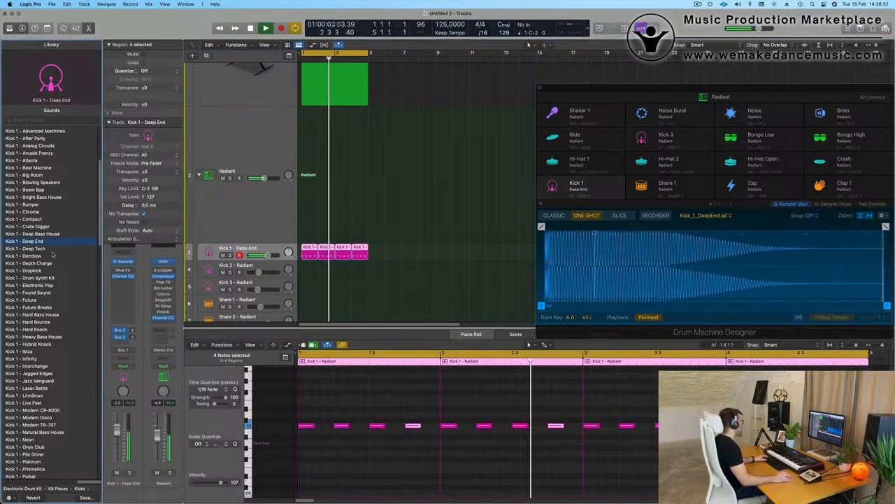
{"action": "scroll", "coordinate": [54, 253], "scroll_direction": "down", "scroll_amount": 2}
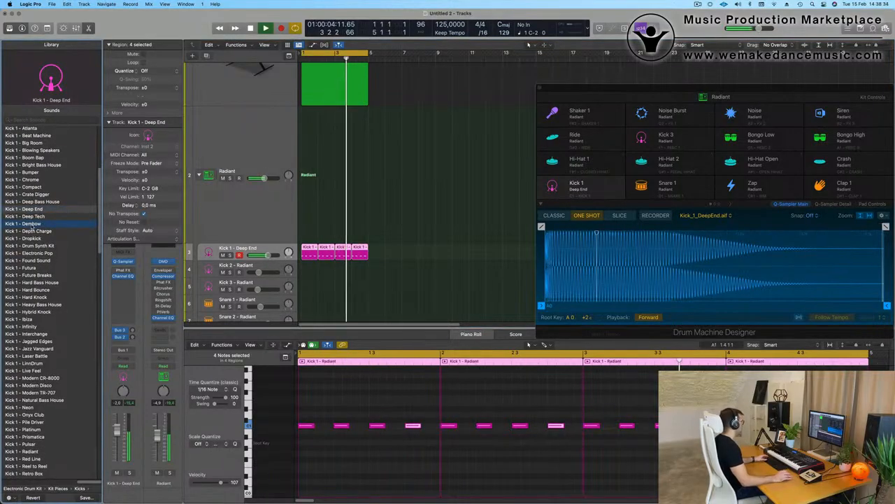
{"action": "scroll", "coordinate": [63, 210], "scroll_direction": "up", "scroll_amount": 2}
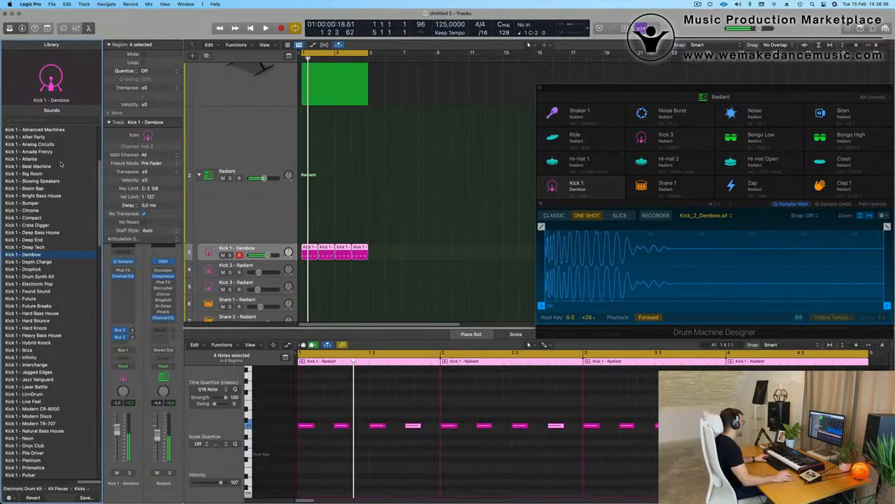
{"action": "scroll", "coordinate": [52, 245], "scroll_direction": "down", "scroll_amount": 2}
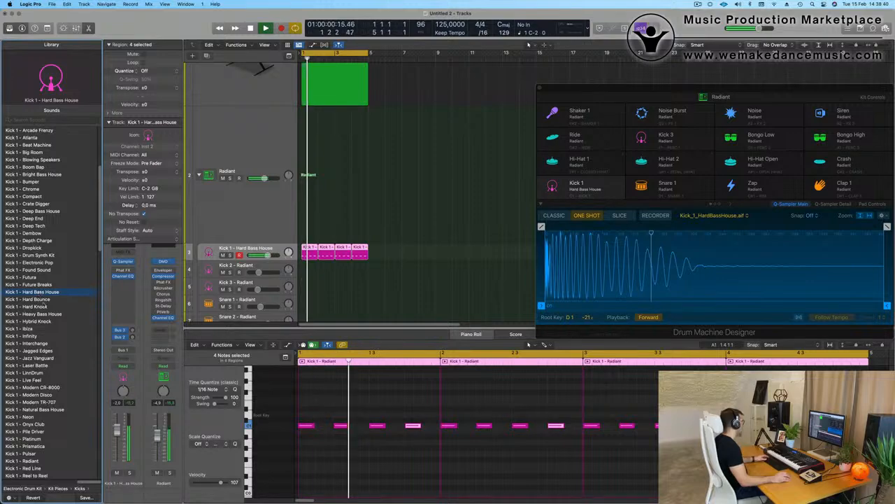
{"action": "left_click", "coordinate": [44, 307]}
{"action": "scroll", "coordinate": [44, 305], "scroll_direction": "down", "scroll_amount": 2}
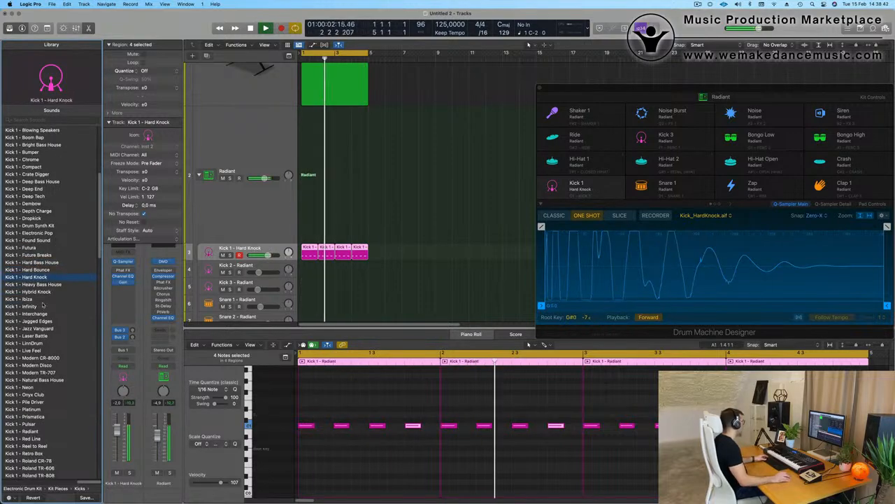
{"action": "left_click", "coordinate": [40, 291]}
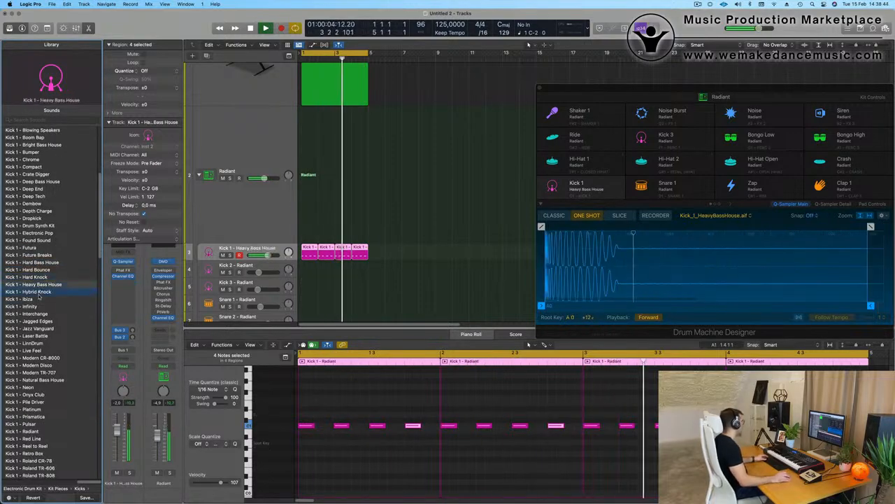
{"action": "left_click", "coordinate": [32, 300]}
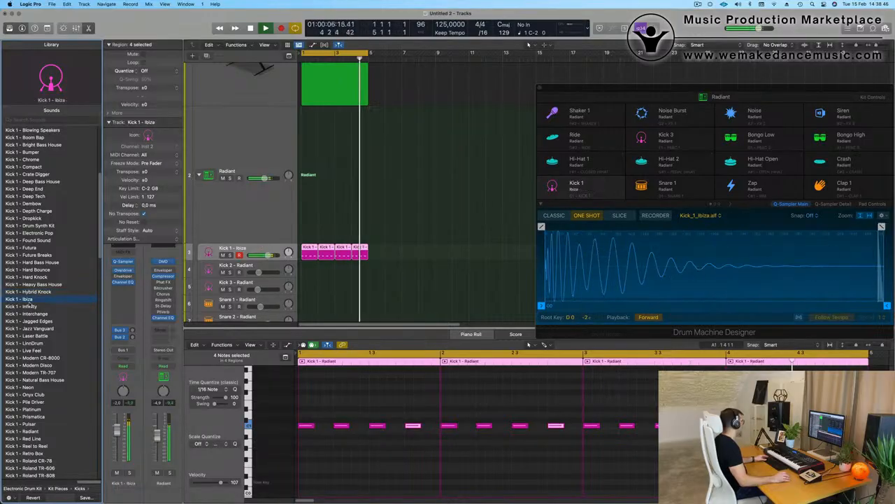
- Transpose all the kick notes down an octave and replay the loop
{"action": "left_click", "coordinate": [364, 447]}
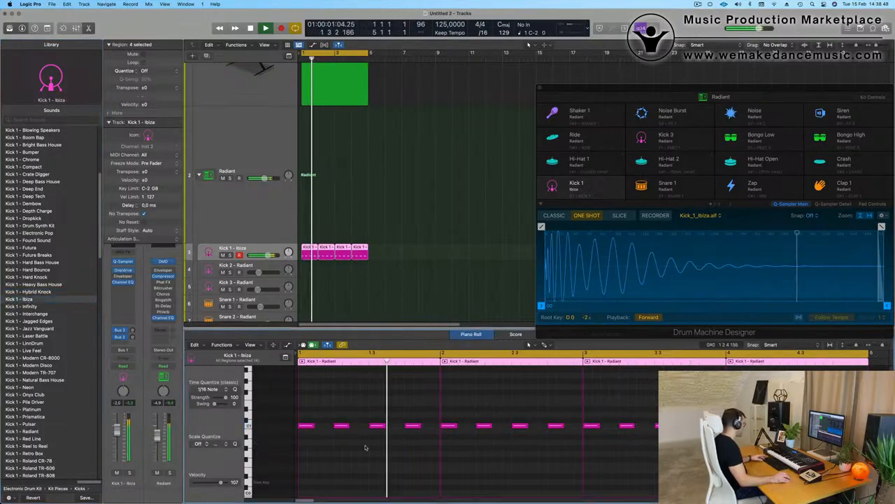
{"action": "key", "text": "shift+alt+Down"}
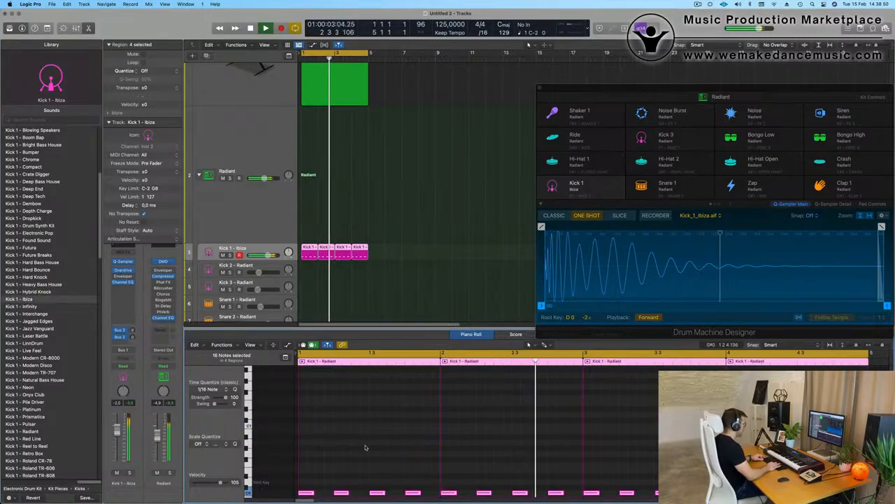
{"action": "key", "text": "space"}
{"action": "scroll", "coordinate": [310, 229], "scroll_direction": "down", "scroll_amount": 1}
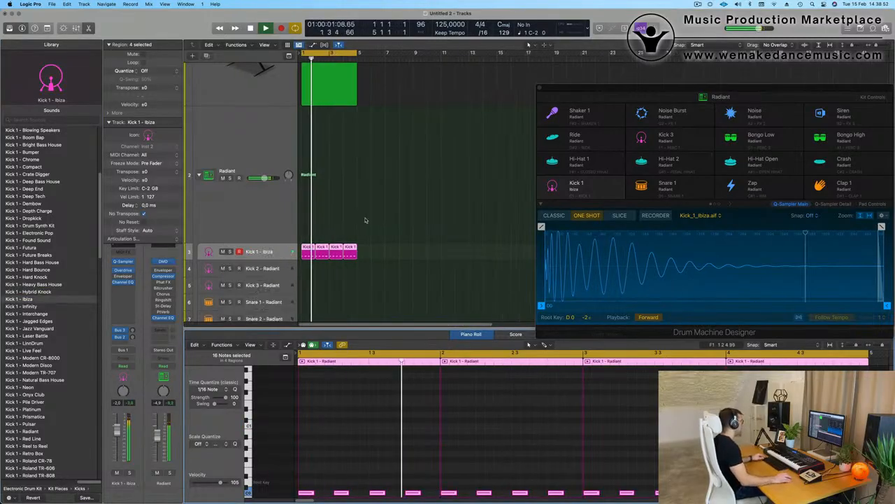
{"action": "key", "text": "space"}
{"action": "key", "text": "space"}
{"action": "left_click", "coordinate": [123, 409]}
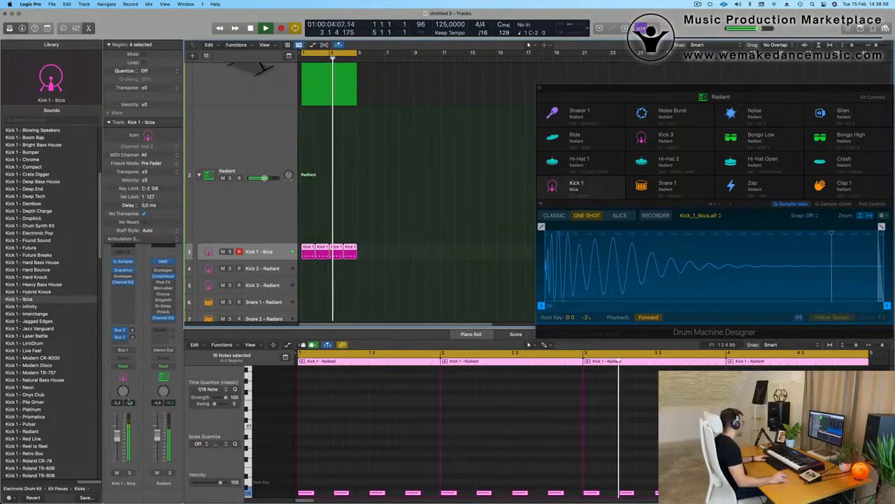
- Select the Object In Motion track and play the song from the start
{"action": "scroll", "coordinate": [331, 245], "scroll_direction": "up", "scroll_amount": 3}
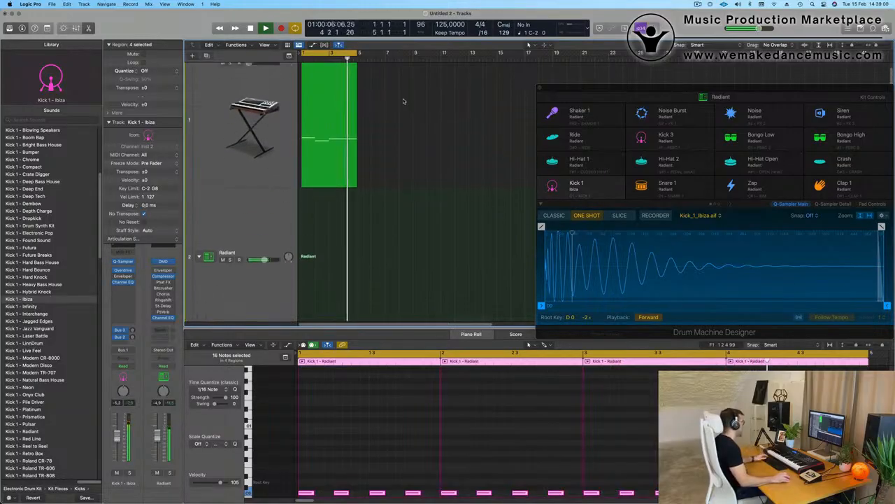
{"action": "left_click", "coordinate": [210, 103]}
{"action": "key", "text": "space"}
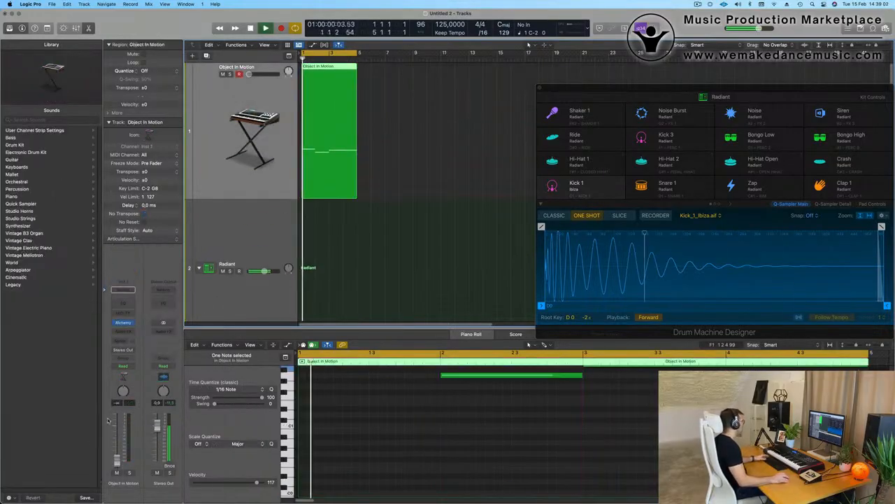
{"action": "key", "text": "space"}
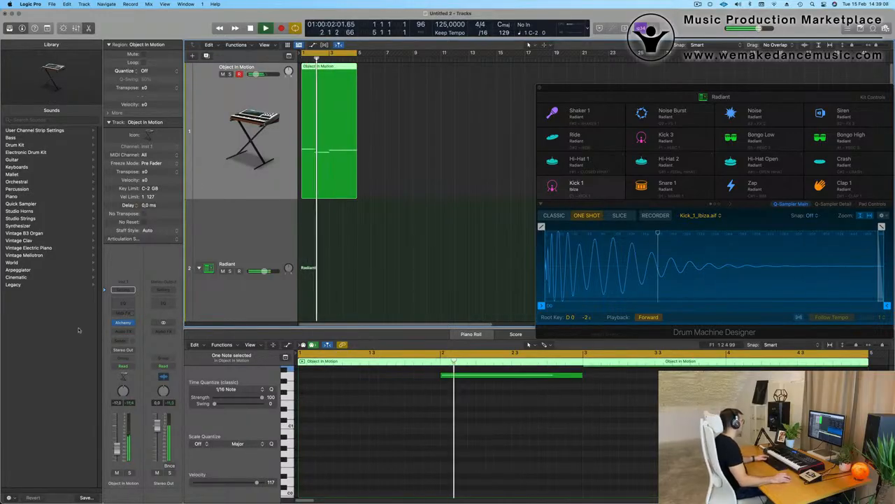
- Insert a Channel EQ and a Stereo Compressor on the Object In Motion track
{"action": "left_click", "coordinate": [124, 289]}
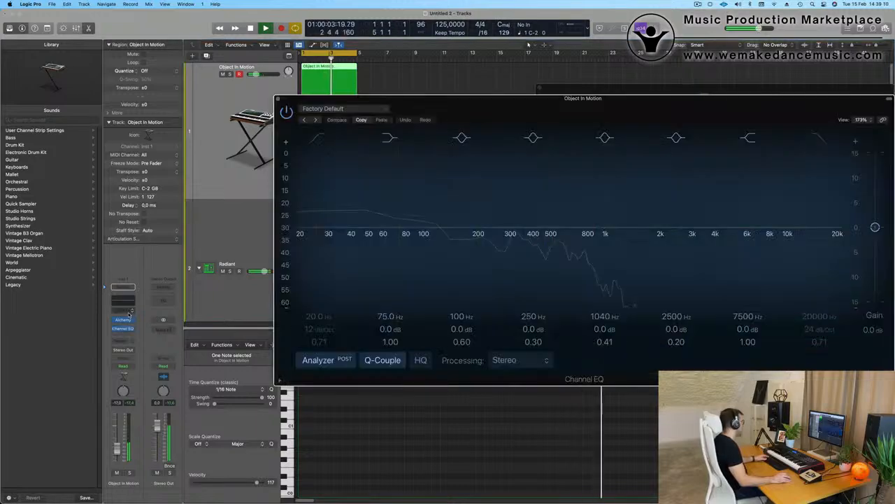
{"action": "left_click", "coordinate": [278, 99]}
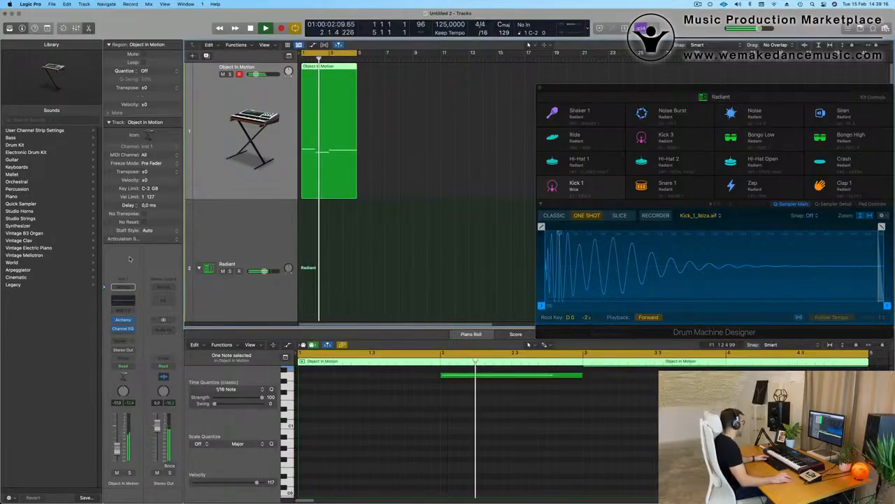
{"action": "left_click", "coordinate": [127, 334]}
{"action": "mouse_move", "coordinate": [140, 360]}
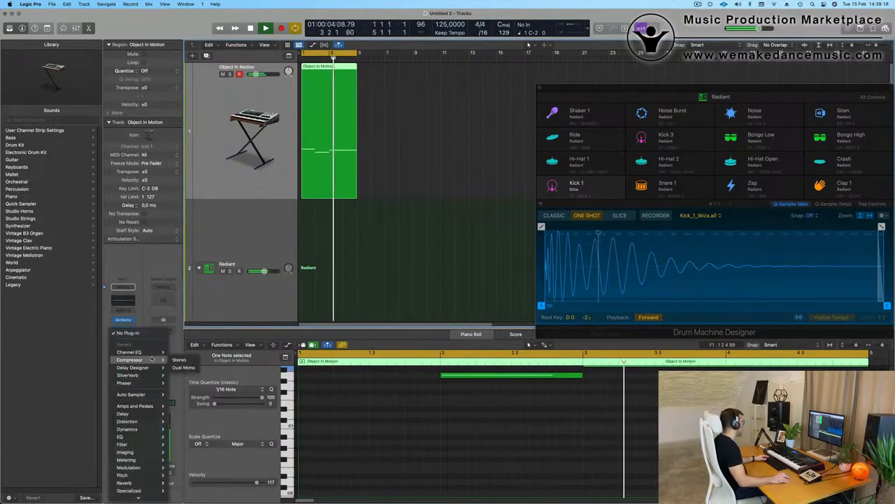
{"action": "left_click", "coordinate": [182, 360]}
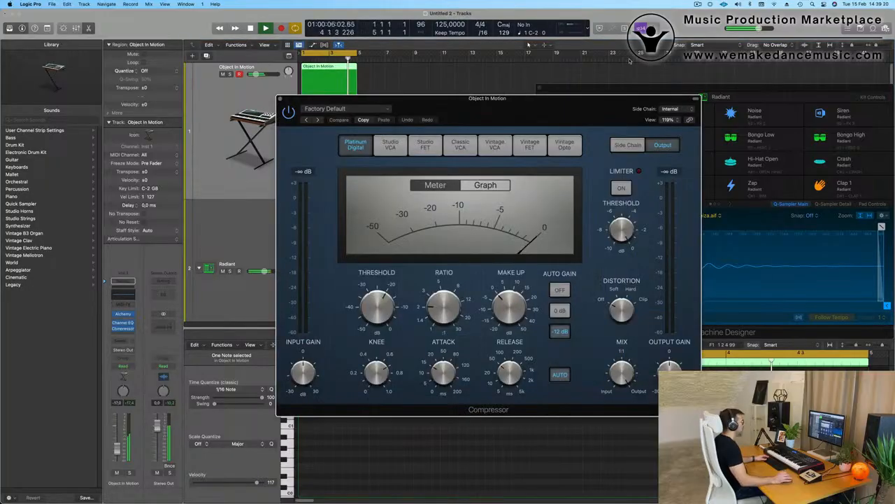
- Set the compressor's side chain source to Kick 1
{"action": "left_click", "coordinate": [673, 110]}
{"action": "mouse_move", "coordinate": [691, 121]}
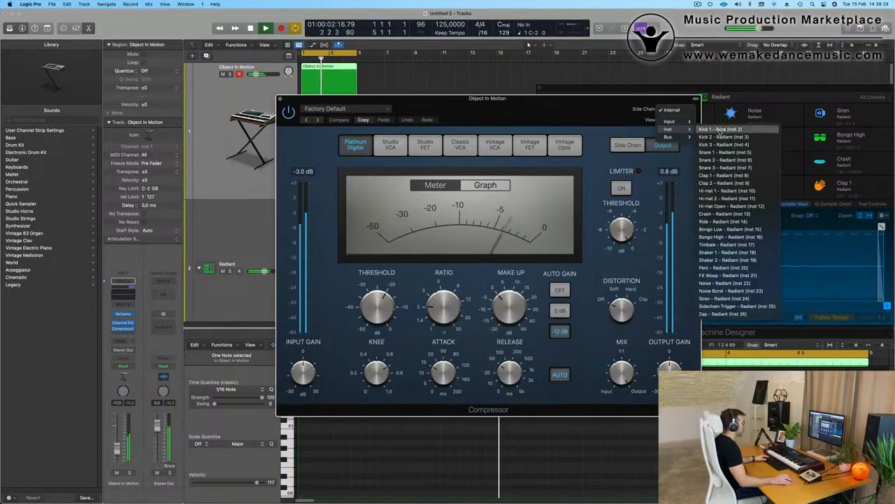
{"action": "left_click", "coordinate": [720, 130]}
{"action": "left_click_drag", "start_coordinate": [601, 117], "coordinate": [652, 117]}
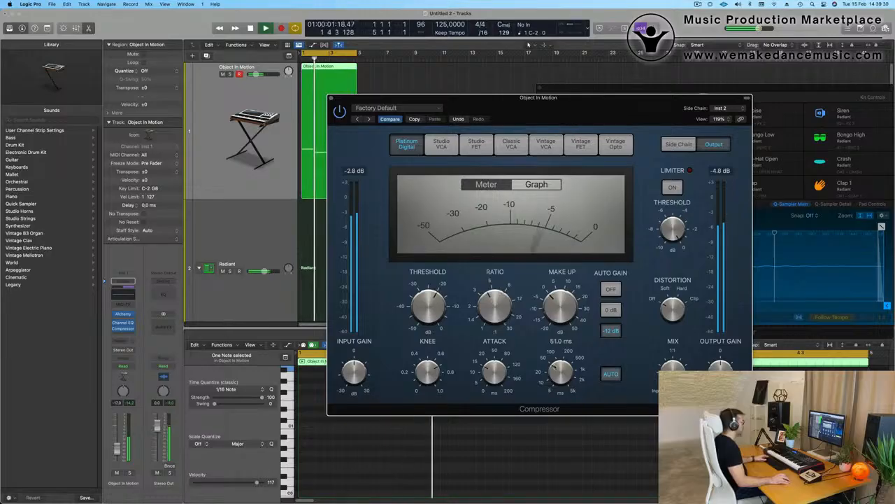
- Shorten the compressor release, turn Auto Gain off, and raise the track volume
{"action": "left_click_drag", "start_coordinate": [560, 372], "coordinate": [564, 444]}
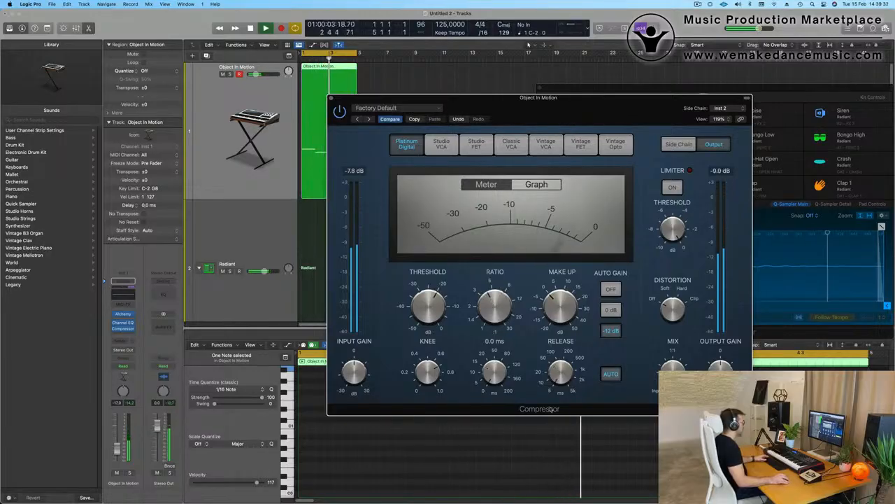
{"action": "key", "text": "space"}
{"action": "left_click", "coordinate": [610, 290]}
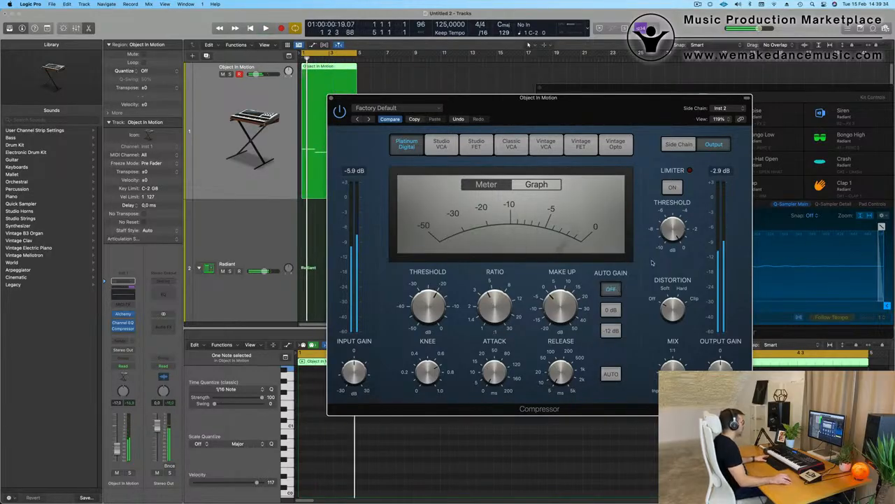
{"action": "key", "text": "space"}
{"action": "key", "text": "space"}
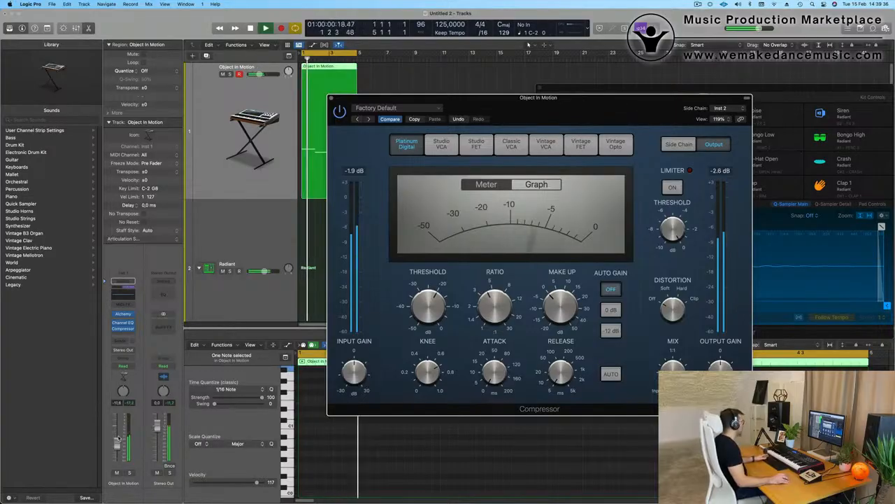
{"action": "left_click_drag", "start_coordinate": [116, 449], "coordinate": [116, 440]}
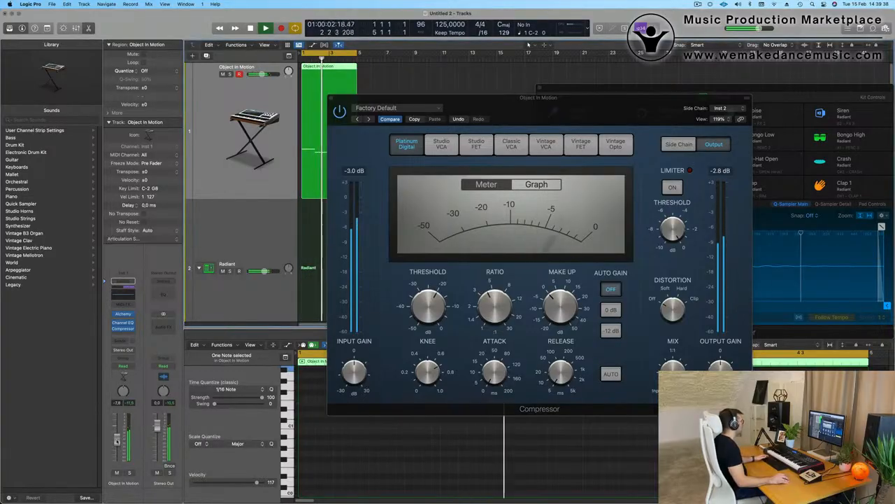
{"action": "left_click", "coordinate": [332, 100]}
- Copy the last Kick 1 region onto the Hi-Hat 1 track at bar 1
{"action": "scroll", "coordinate": [340, 197], "scroll_direction": "down", "scroll_amount": 5}
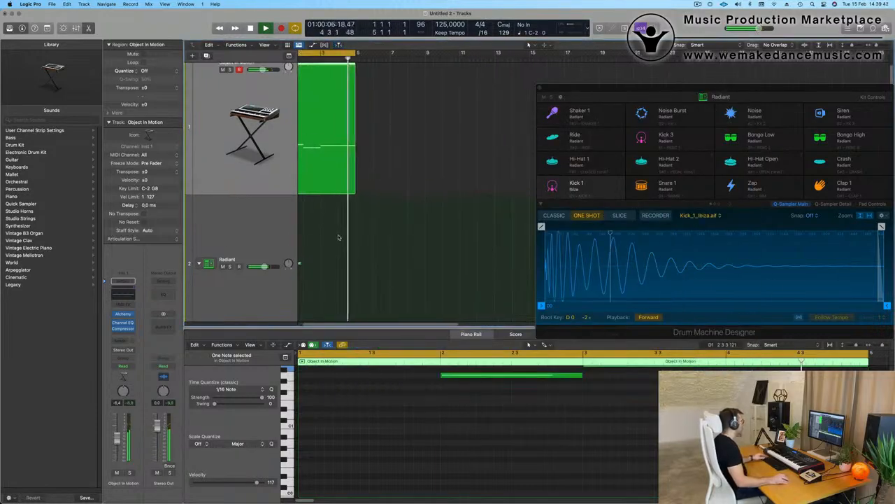
{"action": "scroll", "coordinate": [393, 250], "scroll_direction": "down", "scroll_amount": 4}
{"action": "key", "text": "space"}
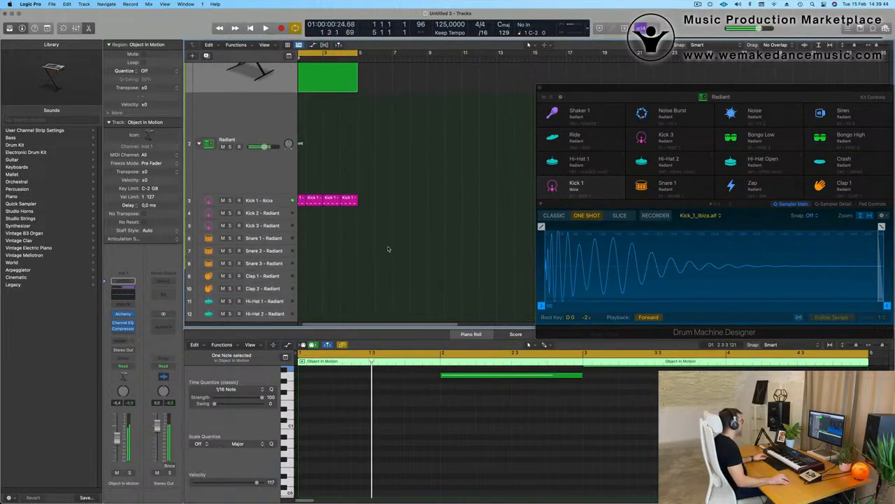
{"action": "scroll", "coordinate": [390, 250], "scroll_direction": "left", "scroll_amount": 1}
{"action": "left_click", "coordinate": [320, 185]}
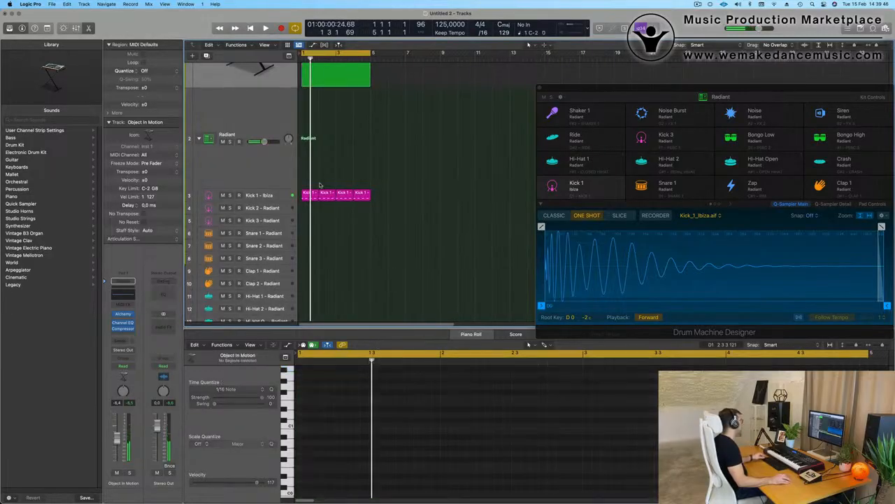
{"action": "left_click", "coordinate": [363, 195]}
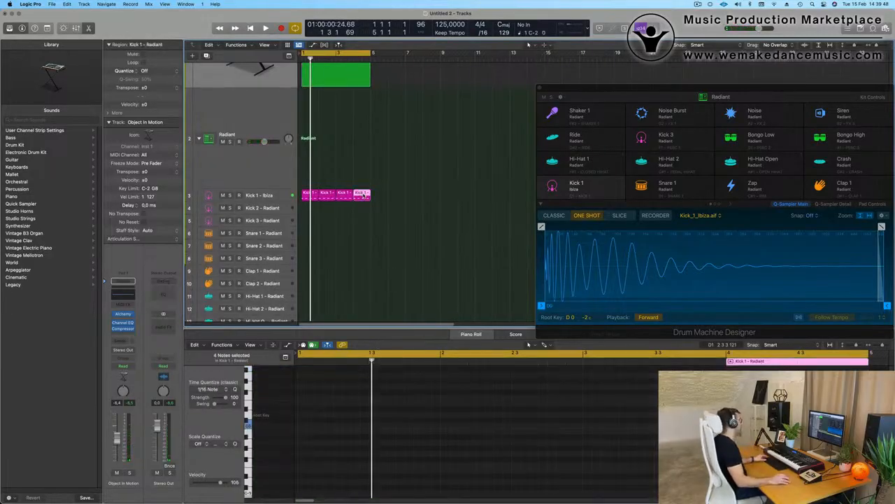
{"action": "left_click_drag", "start_coordinate": [362, 196], "coordinate": [311, 157]}
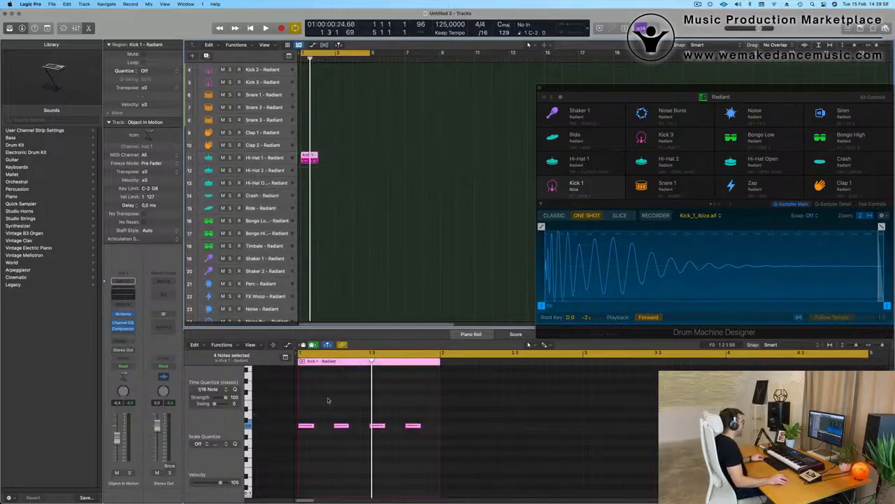
- Audition the copied pattern and repeat the Hi-Hat 1 region to fill four bars
{"action": "left_click_drag", "start_coordinate": [313, 415], "coordinate": [473, 456]}
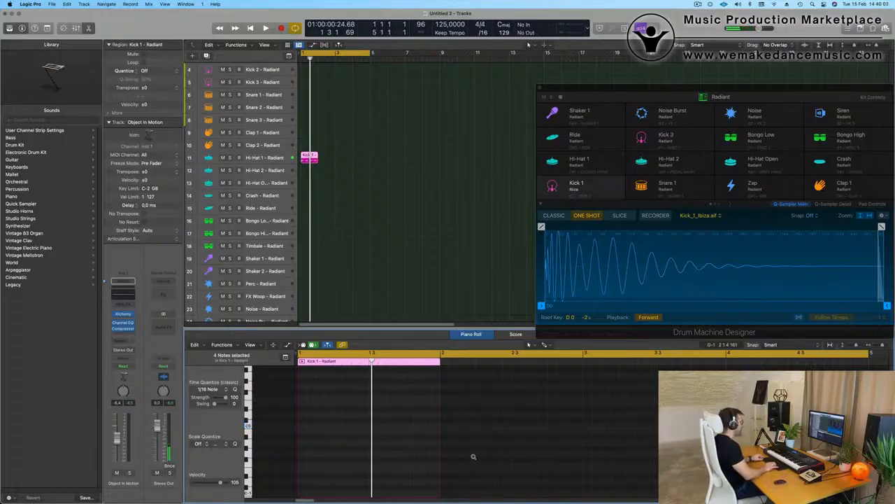
{"action": "key", "text": "space"}
{"action": "scroll", "coordinate": [340, 406], "scroll_direction": "up", "scroll_amount": 5}
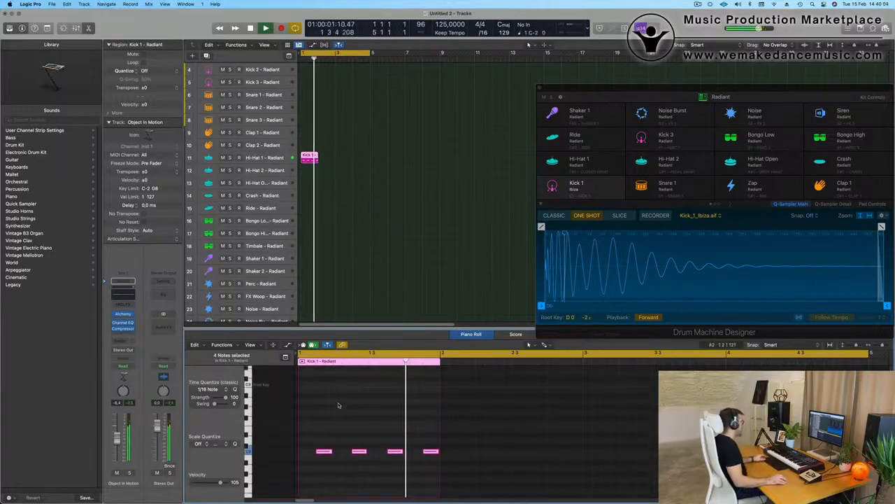
{"action": "key", "text": "space"}
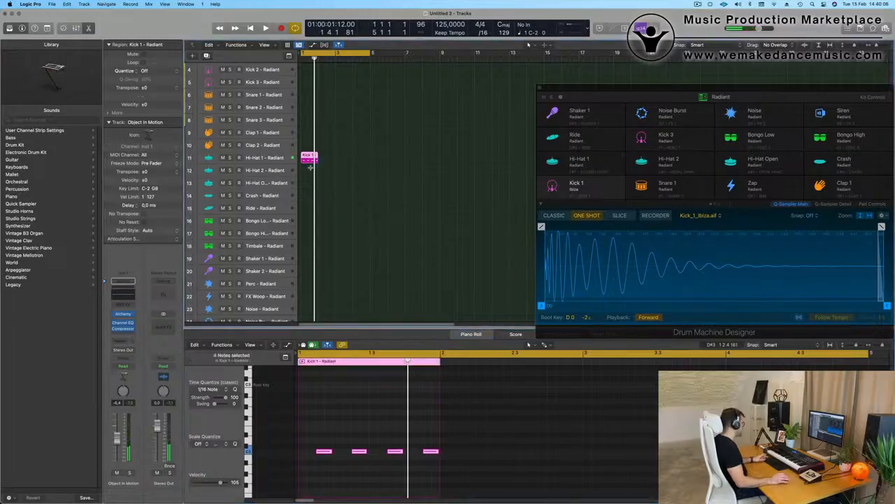
{"action": "key", "text": "super+r"}
{"action": "key", "text": "super+r"}
{"action": "key", "text": "super+r"}
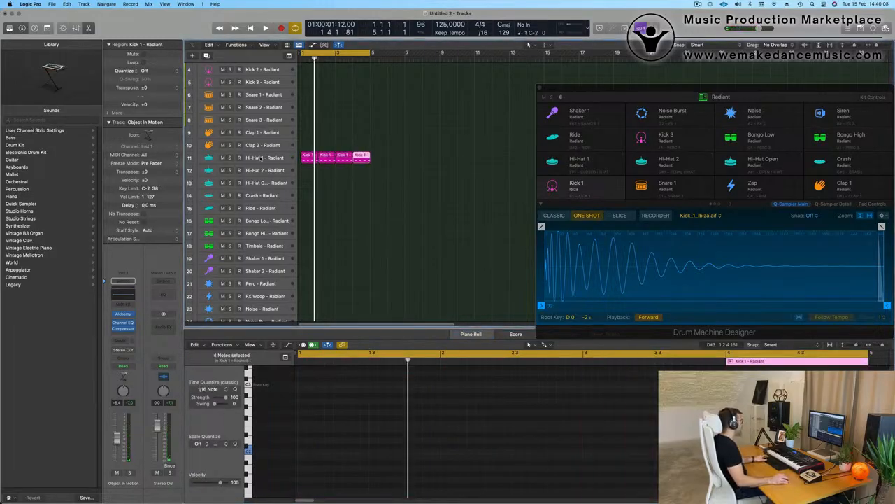
{"action": "left_click", "coordinate": [260, 158]}
{"action": "key", "text": "space"}
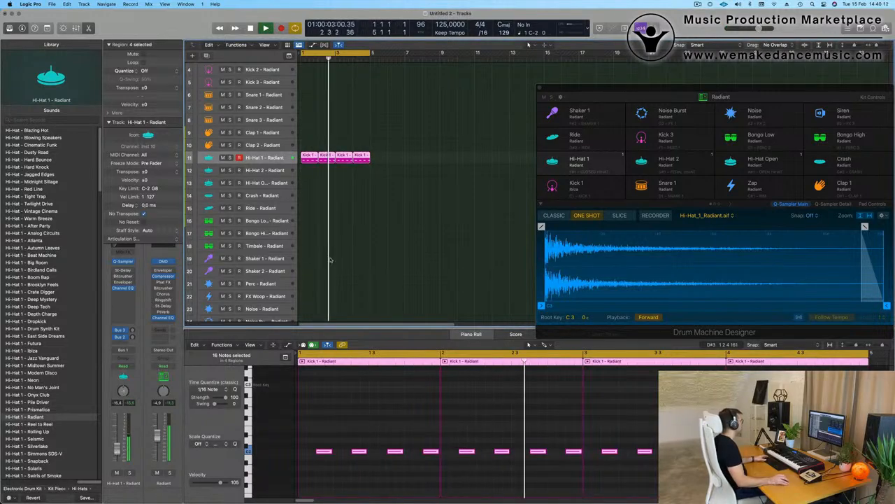
{"action": "scroll", "coordinate": [332, 238], "scroll_direction": "down", "scroll_amount": 2}
- Option-drag the first Hi-Hat 1 region down onto Hi-Hat 2 at bar 1
{"action": "left_click", "coordinate": [316, 115]}
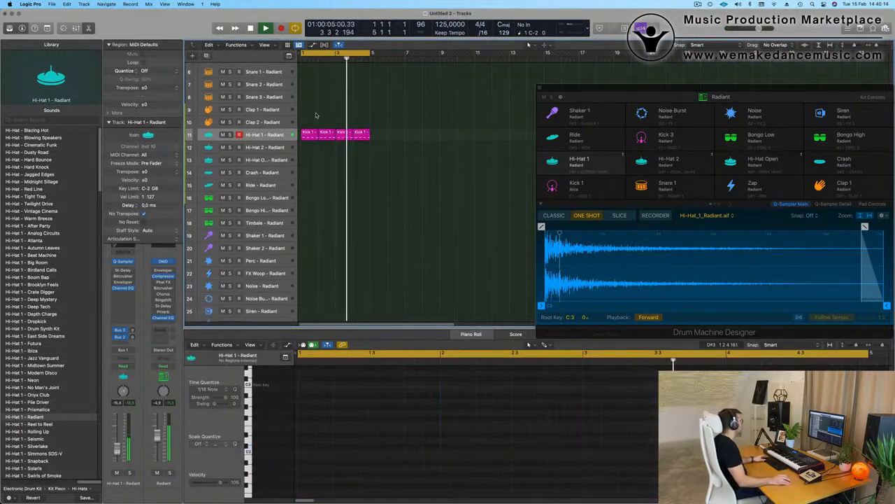
{"action": "left_click", "coordinate": [310, 135]}
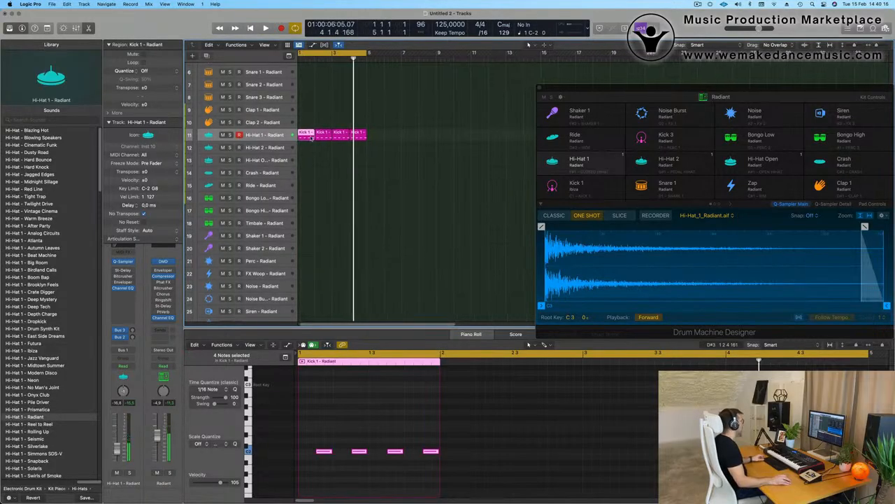
{"action": "key", "text": "space"}
{"action": "left_click_drag", "start_coordinate": [310, 137], "coordinate": [312, 159]}
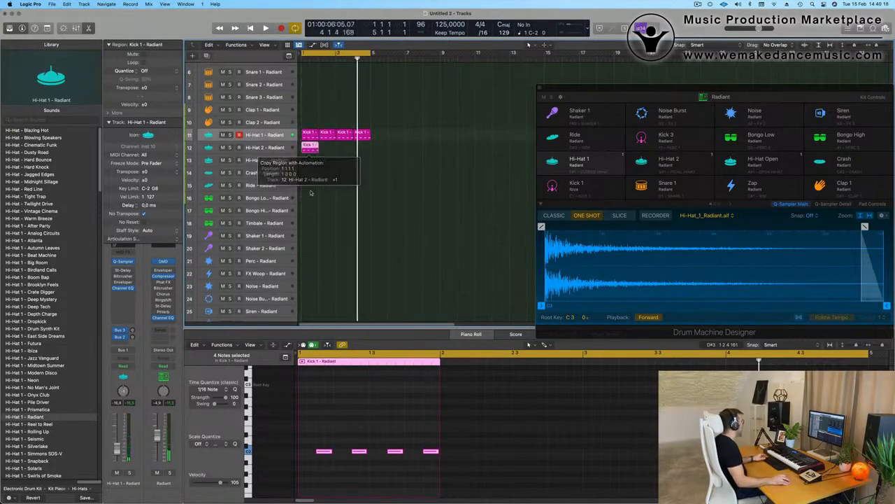
- Shorten the four Hi-Hat 2 notes to sixteenth-note length and audition them
{"action": "key", "text": "space"}
{"action": "left_click_drag", "start_coordinate": [324, 443], "coordinate": [461, 469]}
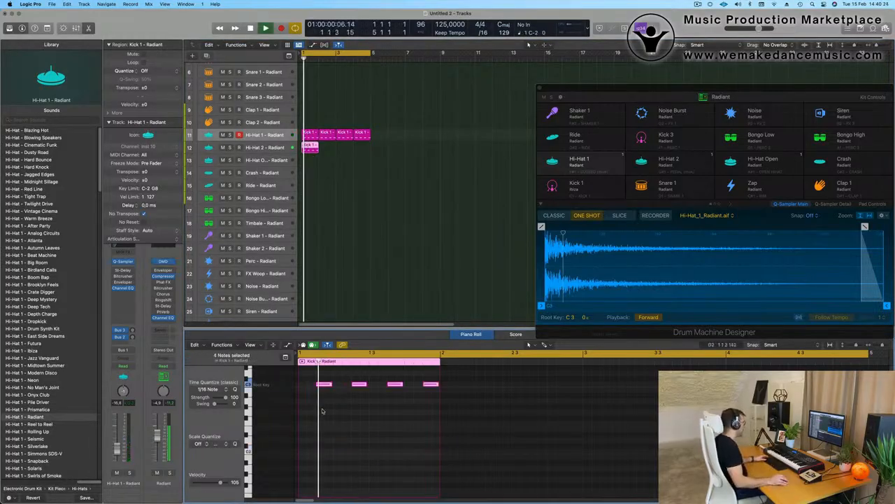
{"action": "left_click_drag", "start_coordinate": [332, 387], "coordinate": [323, 389]}
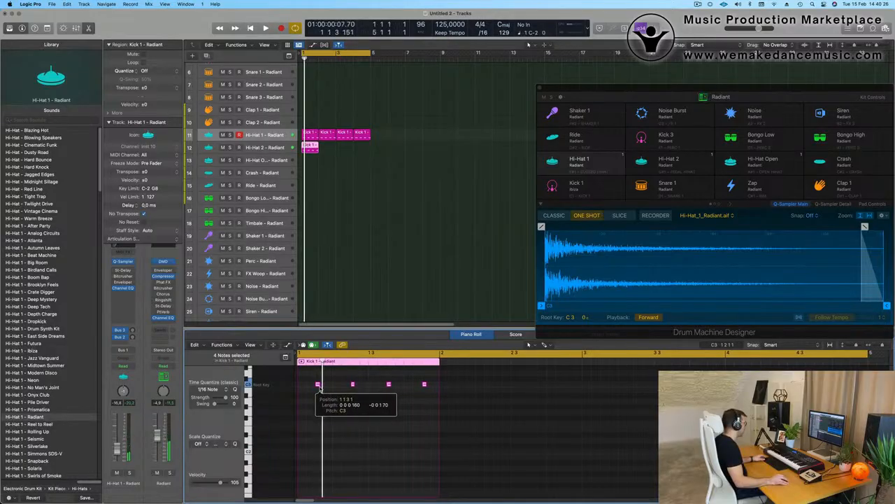
{"action": "key", "text": "space"}
- Trim the Hi-Hat 2 sample end in Drum Machine Designer to 0.04 s
{"action": "key", "text": "space"}
{"action": "key", "text": "space"}
{"action": "key", "text": "space"}
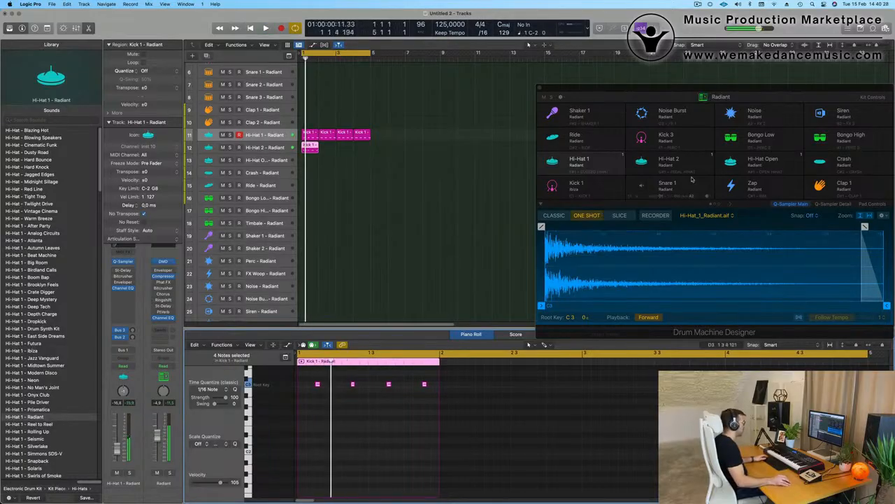
{"action": "left_click_drag", "start_coordinate": [740, 86], "coordinate": [611, 71]}
{"action": "key", "text": "space"}
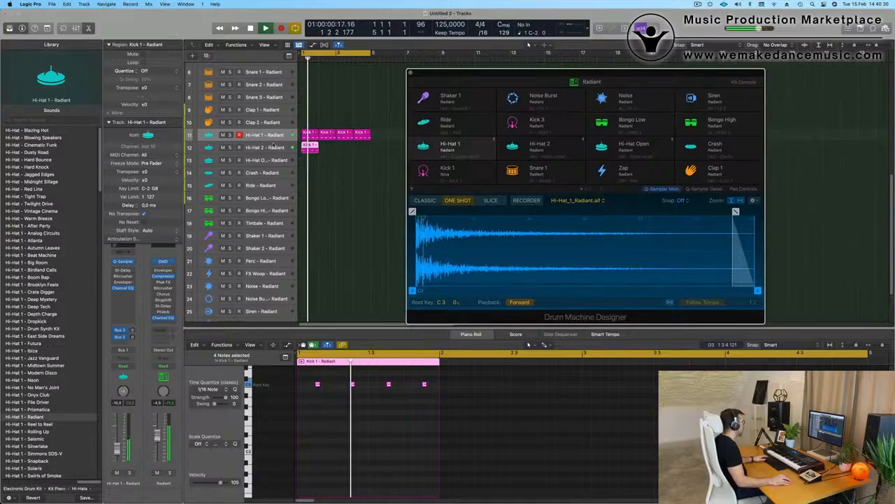
{"action": "left_click", "coordinate": [270, 147]}
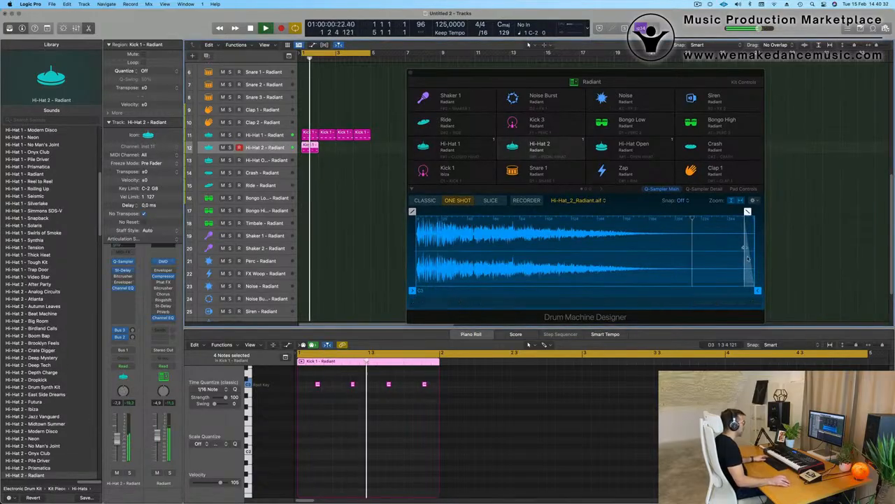
{"action": "left_click_drag", "start_coordinate": [761, 298], "coordinate": [487, 298]}
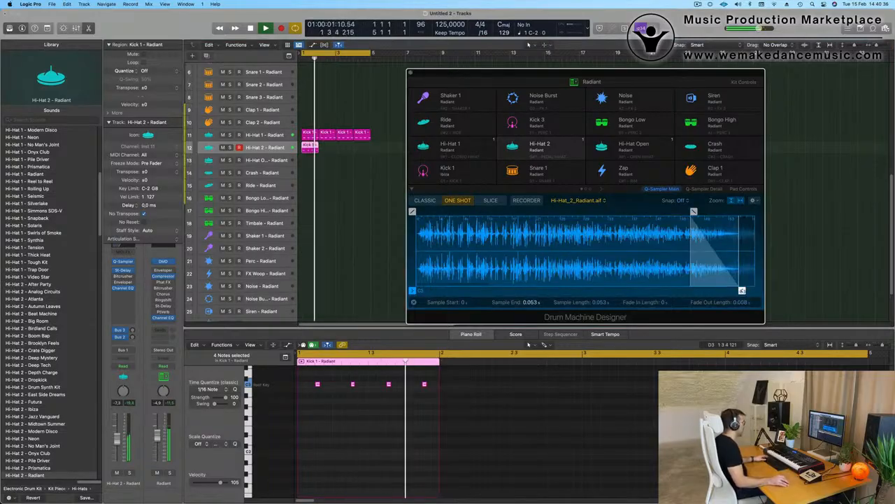
{"action": "left_click_drag", "start_coordinate": [742, 291], "coordinate": [661, 291]}
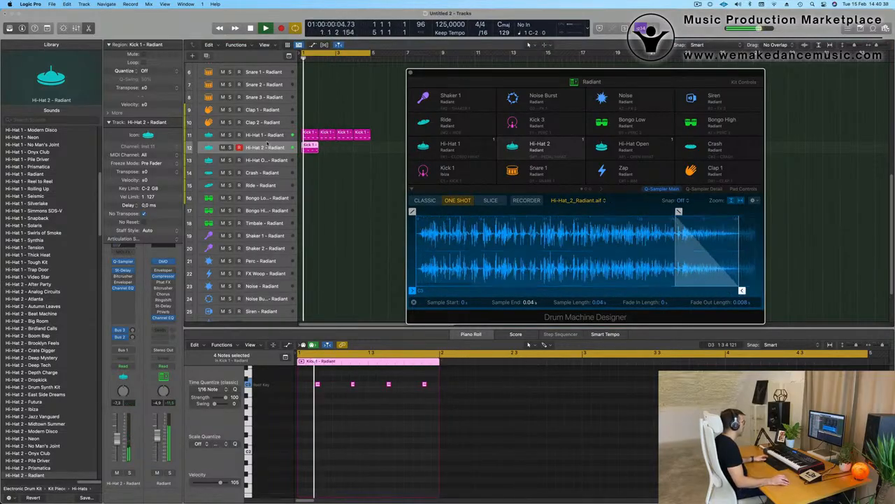
- Duplicate the four hi-hat notes shifted by a sixteenth
{"action": "left_click_drag", "start_coordinate": [312, 379], "coordinate": [438, 401]}
{"action": "key", "text": "z"}
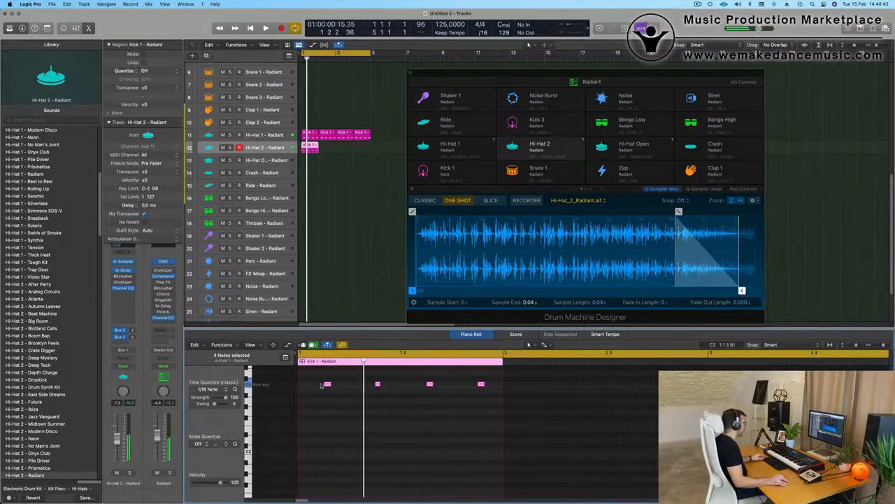
{"action": "mouse_move", "coordinate": [327, 385]}
{"action": "left_mouse_down"}
{"action": "mouse_move", "coordinate": [302, 385]}
{"action": "mouse_move", "coordinate": [342, 389]}
{"action": "left_mouse_up"}
- Copy the hi-hat notes another sixteenth over, audition the busier pattern, and close Drum Machine Designer
{"action": "key", "text": "space"}
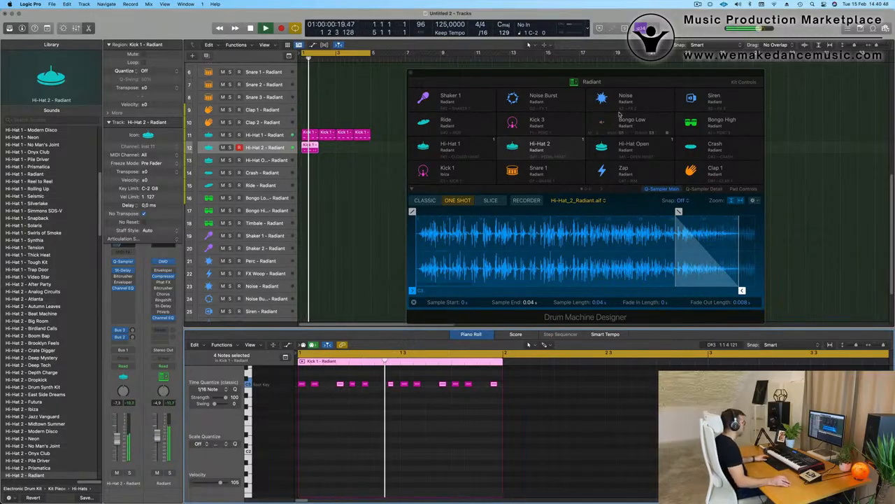
{"action": "key", "text": "space"}
{"action": "left_click_drag", "start_coordinate": [337, 388], "coordinate": [327, 391]}
{"action": "key", "text": "space"}
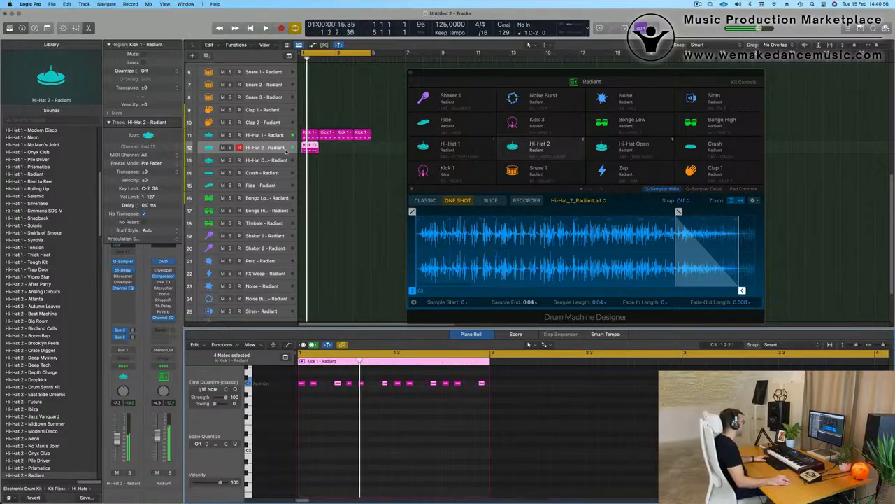
{"action": "key", "text": "space"}
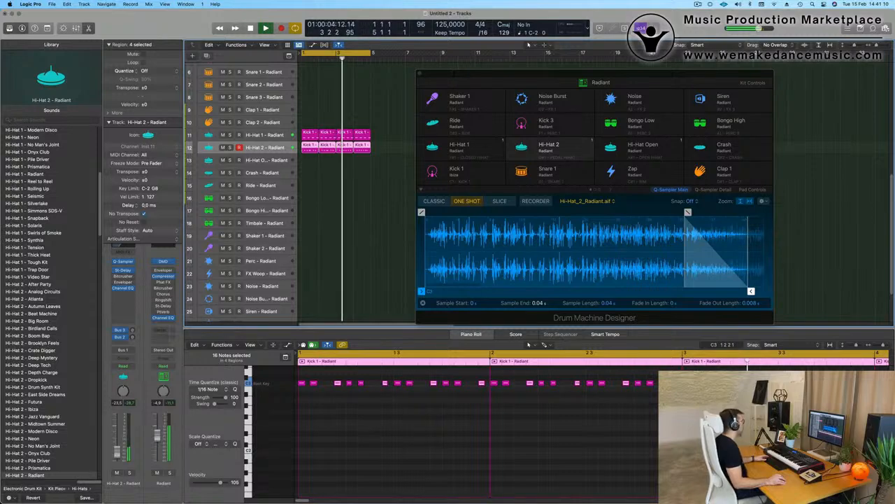
{"action": "left_click", "coordinate": [419, 73]}
- Copy the Kick 1 region to Snare 1, remove extra notes, and repeat it across four bars
{"action": "scroll", "coordinate": [317, 155], "scroll_direction": "down", "scroll_amount": 2}
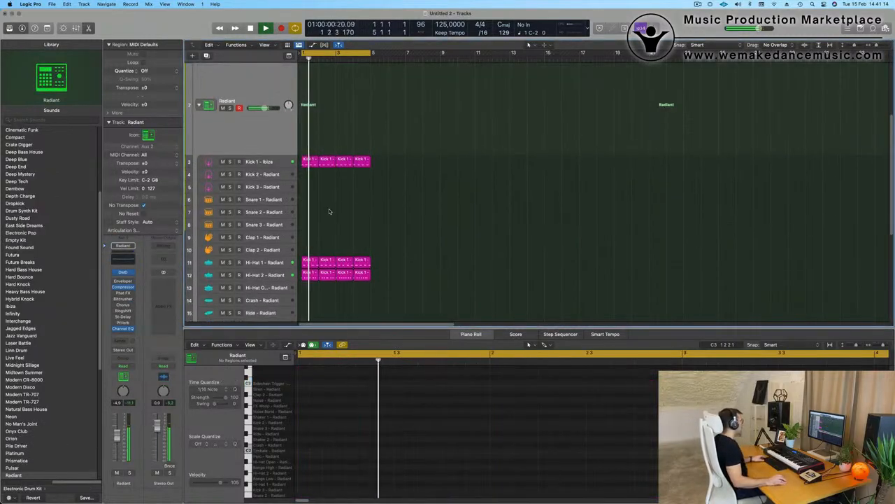
{"action": "left_click", "coordinate": [312, 136]}
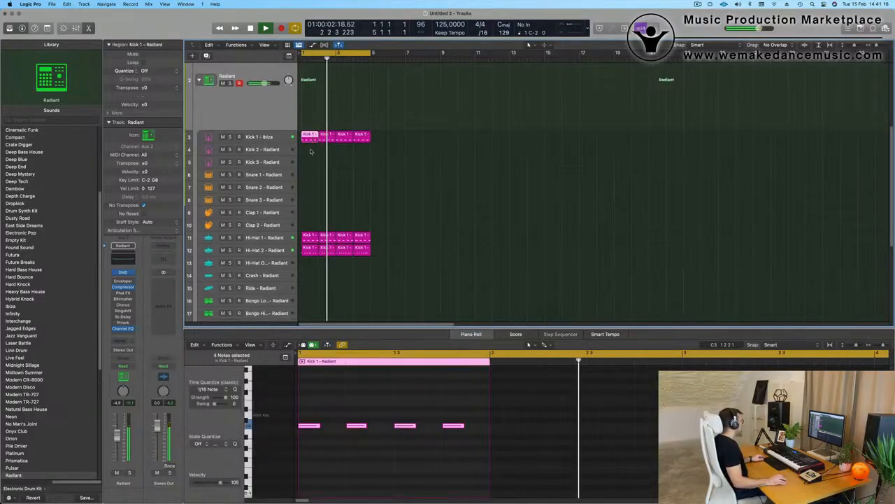
{"action": "left_click_drag", "start_coordinate": [312, 137], "coordinate": [312, 175]}
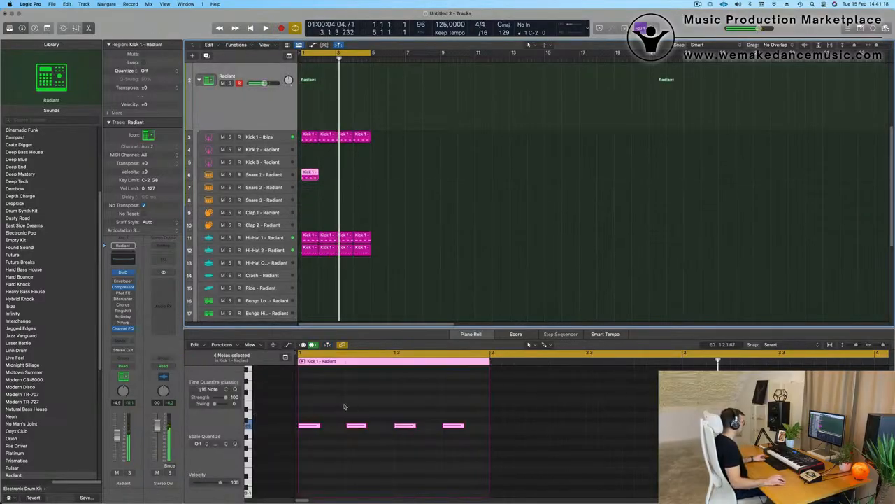
{"action": "left_click", "coordinate": [307, 438]}
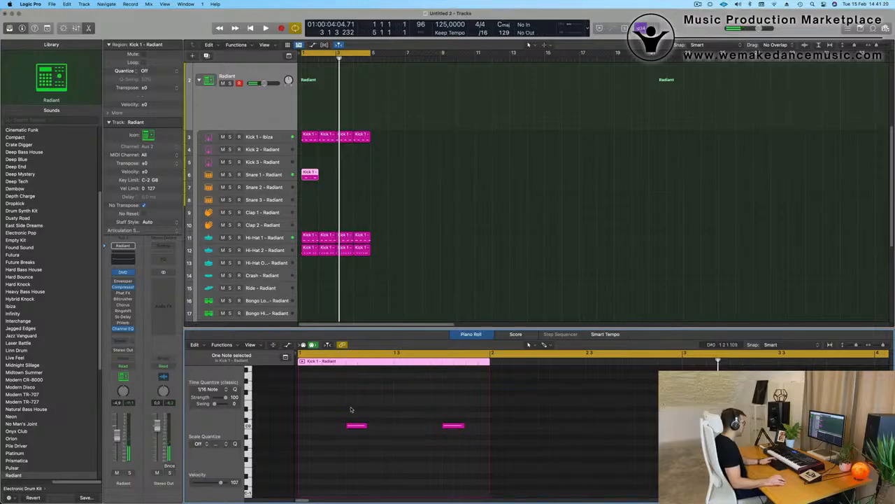
{"action": "left_click_drag", "start_coordinate": [351, 409], "coordinate": [474, 467]}
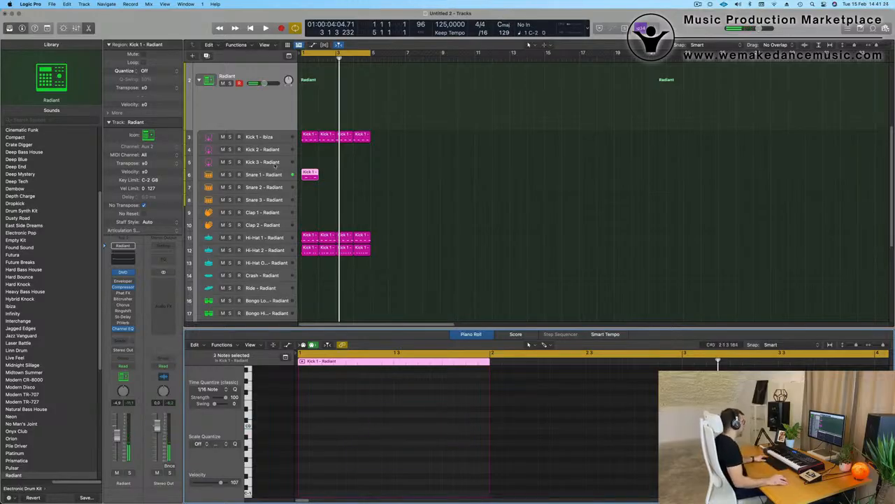
{"action": "left_click_drag", "start_coordinate": [413, 173], "coordinate": [279, 187]}
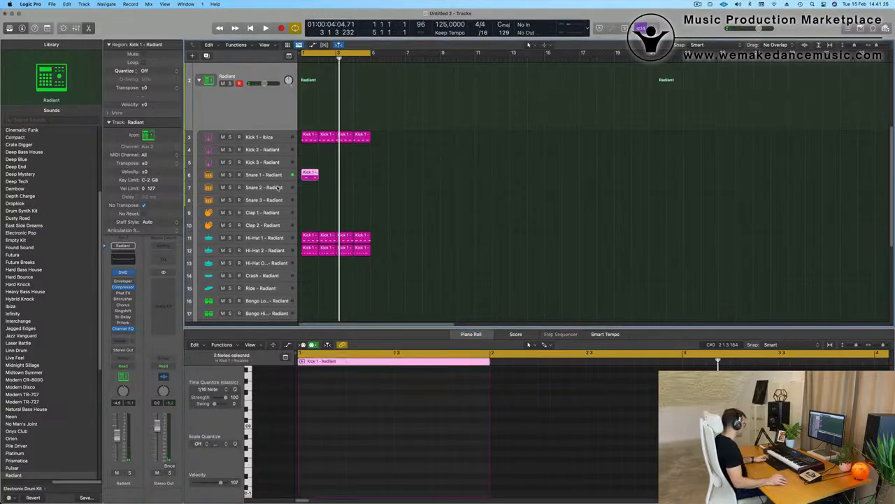
{"action": "key", "text": "super+r"}
{"action": "key", "text": "super+r"}
{"action": "key", "text": "super+r"}
{"action": "key", "text": "space"}
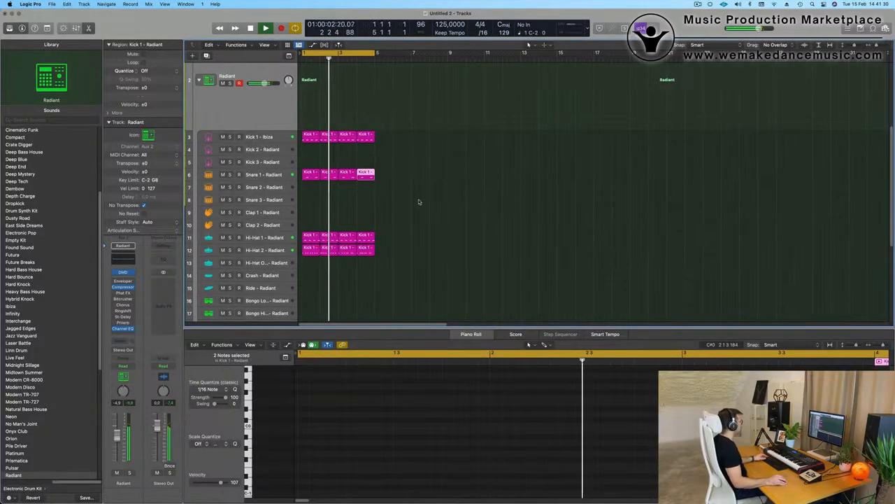
{"action": "left_click", "coordinate": [269, 175]}
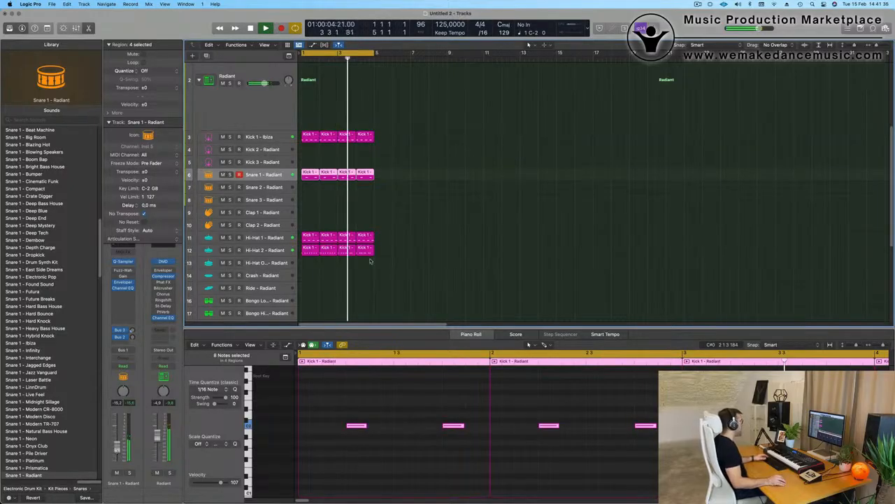
- Copy the first Hi-Hat 2 region down onto a bongo track
{"action": "scroll", "coordinate": [376, 258], "scroll_direction": "down", "scroll_amount": 3}
{"action": "scroll", "coordinate": [376, 258], "scroll_direction": "down", "scroll_amount": 5}
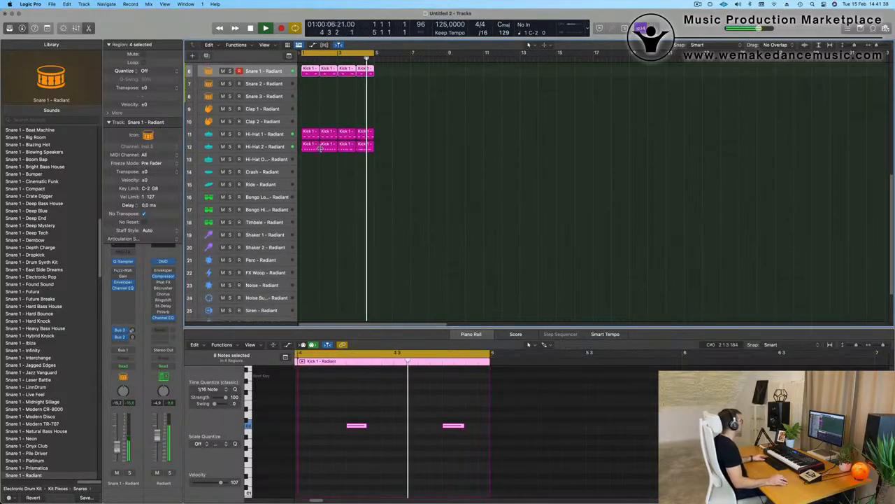
{"action": "left_click", "coordinate": [313, 147]}
{"action": "left_click_drag", "start_coordinate": [313, 147], "coordinate": [310, 205]}
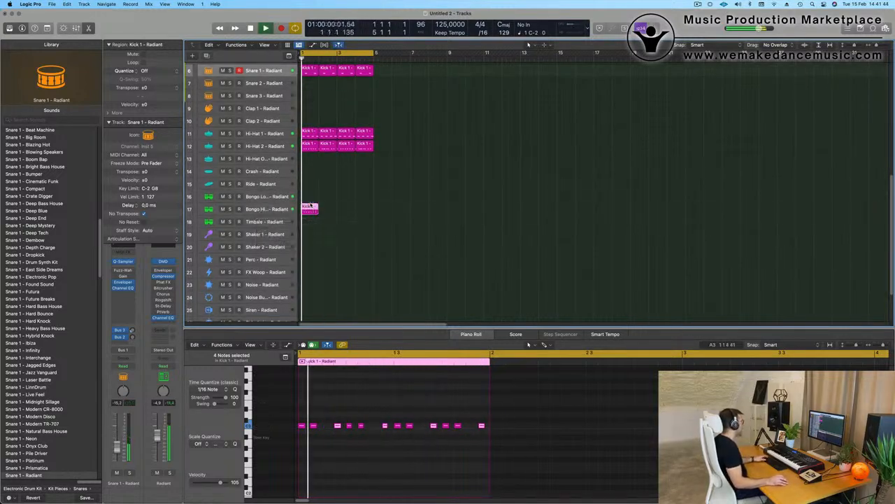
- Pare the Bongo High pattern down to three notes and repeat it across four bars
{"action": "left_click", "coordinate": [275, 209]}
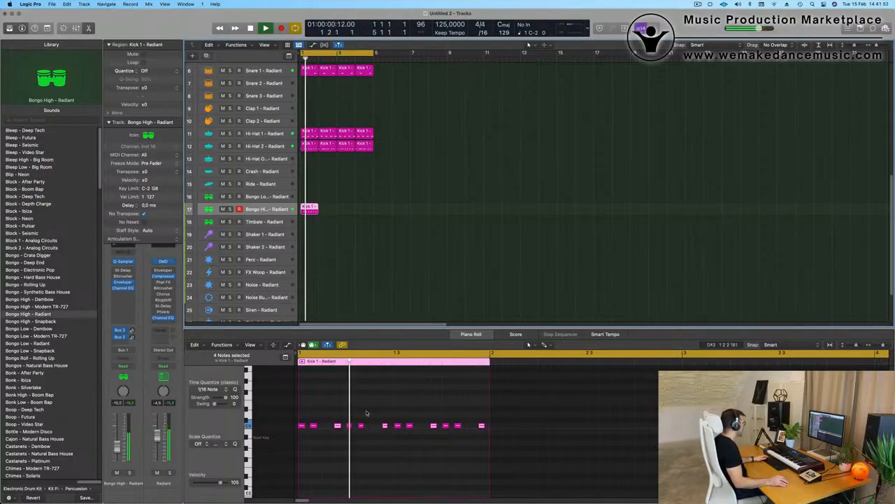
{"action": "left_click", "coordinate": [359, 424]}
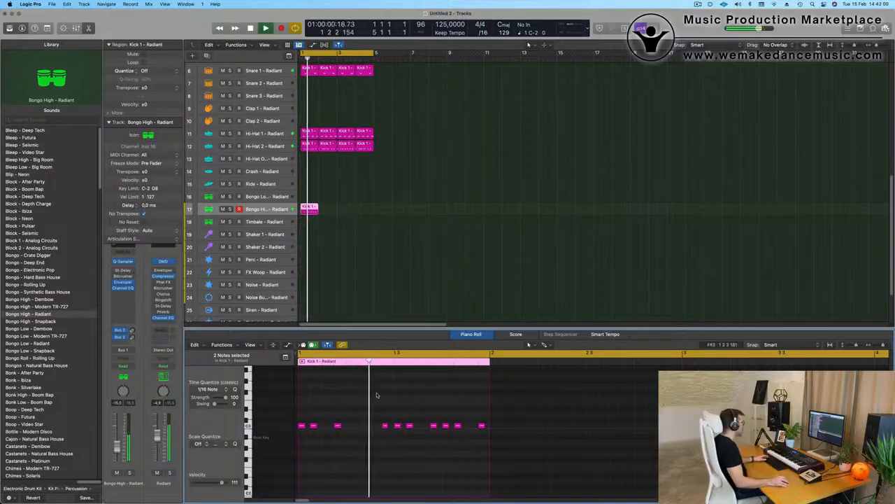
{"action": "key", "text": "space"}
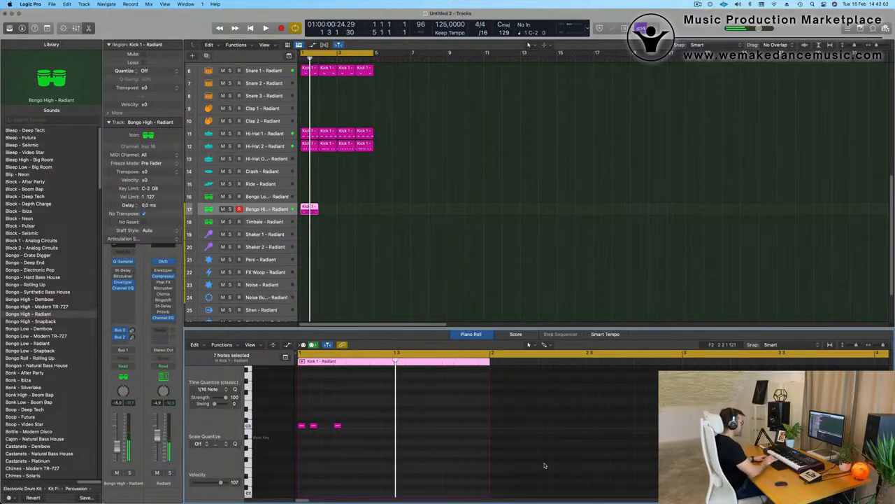
{"action": "key", "text": "space"}
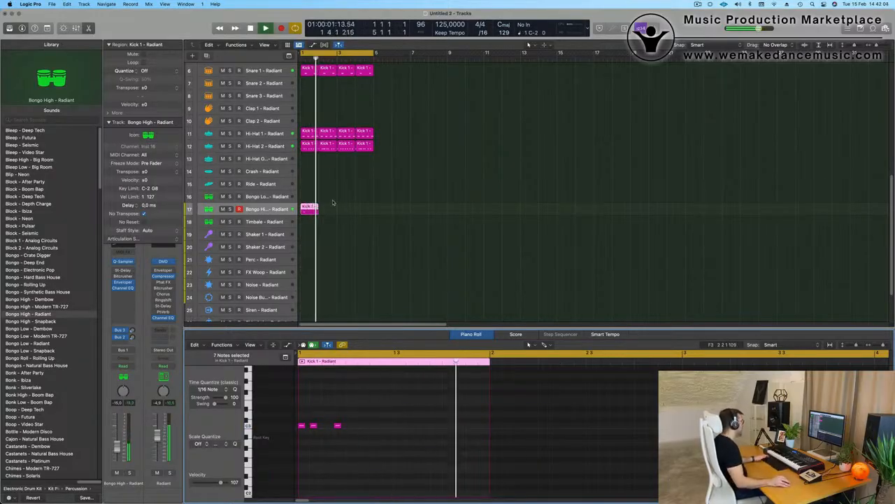
{"action": "left_click", "coordinate": [310, 210]}
{"action": "key", "text": "super+r"}
{"action": "key", "text": "super+r"}
{"action": "key", "text": "super+r"}
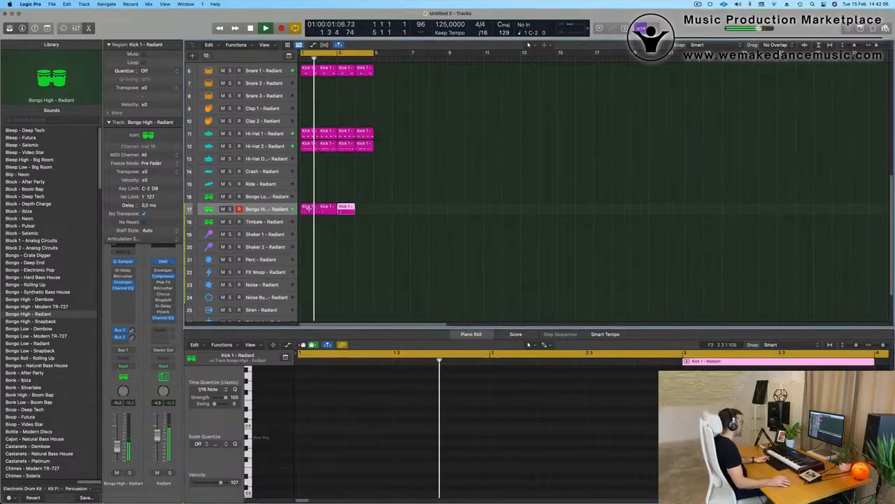
- Option-drag the Bongo High region onto the Perc - Radiant track at bar 1
{"action": "left_click", "coordinate": [276, 209]}
{"action": "left_click", "coordinate": [408, 242]}
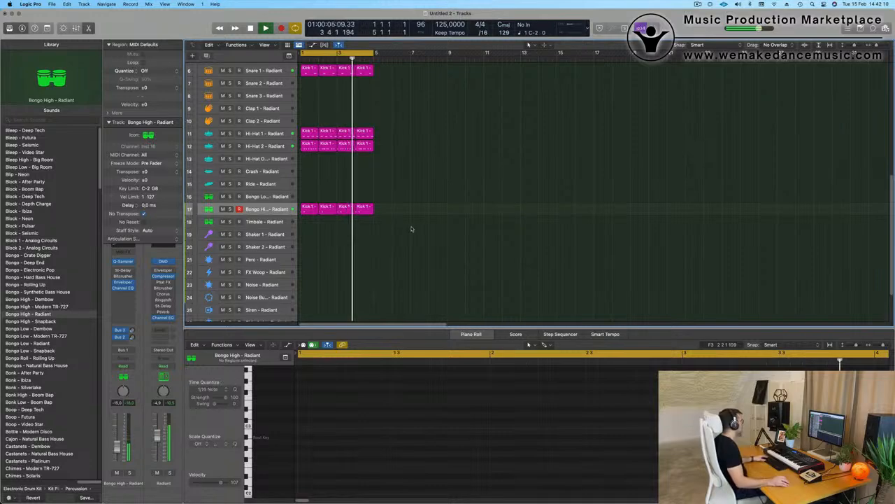
{"action": "left_click_drag", "start_coordinate": [308, 212], "coordinate": [308, 259]}
- Nudge the three Perc notes later in the bar and remove the middle hit
{"action": "left_click_drag", "start_coordinate": [368, 414], "coordinate": [294, 443]}
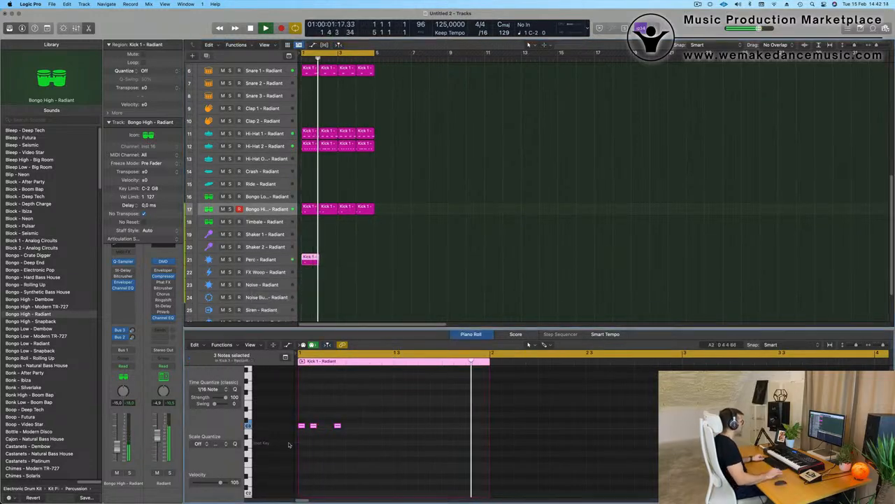
{"action": "key", "text": "alt+Right"}
{"action": "key", "text": "alt+Right"}
{"action": "key", "text": "alt+Right"}
{"action": "key", "text": "alt+Right"}
{"action": "key", "text": "alt+Right"}
{"action": "key", "text": "alt+Right"}
{"action": "key", "text": "alt+Right"}
{"action": "key", "text": "alt+Right"}
{"action": "key", "text": "alt+Right"}
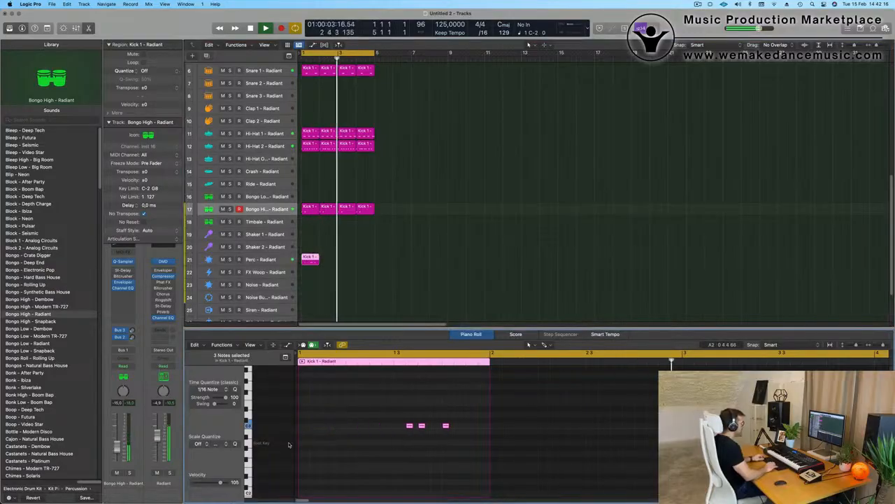
{"action": "left_click", "coordinate": [421, 425]}
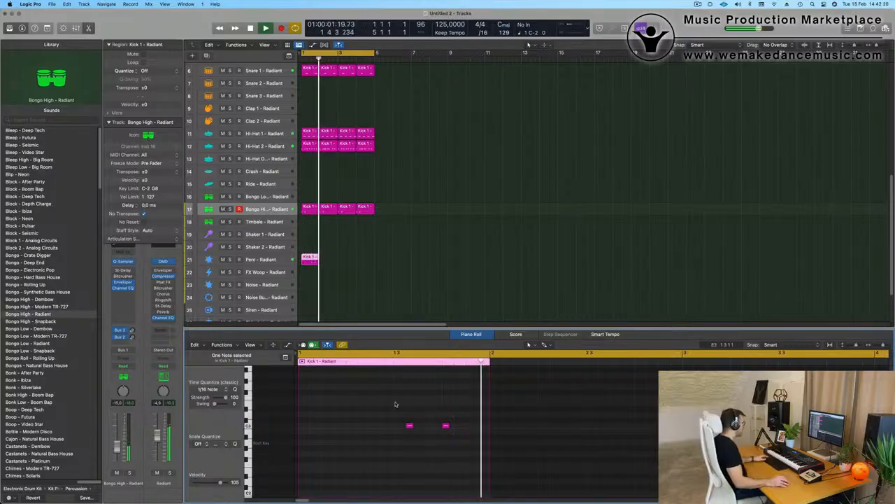
{"action": "key", "text": "space"}
{"action": "key", "text": "space"}
- Repeat the Perc region so four one-bar regions fill bars 1–4
{"action": "left_click", "coordinate": [312, 260]}
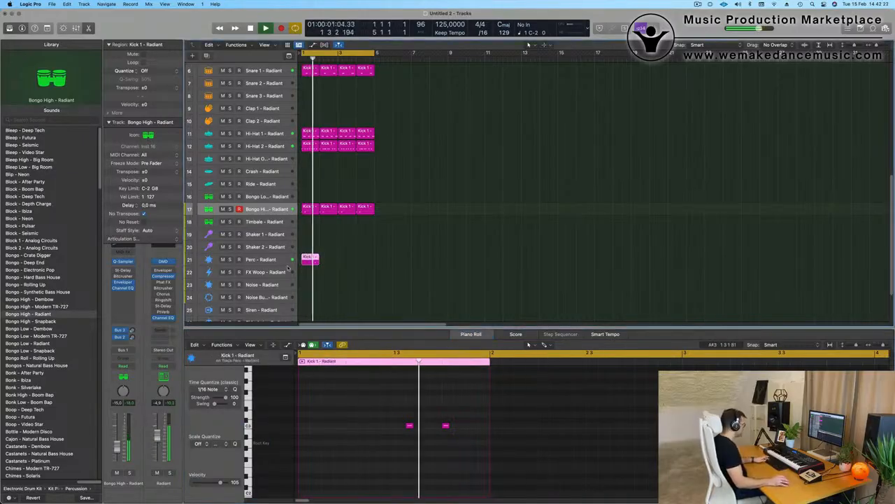
{"action": "key", "text": "super+r"}
{"action": "key", "text": "super+r"}
{"action": "key", "text": "super+r"}
{"action": "left_click", "coordinate": [385, 250]}
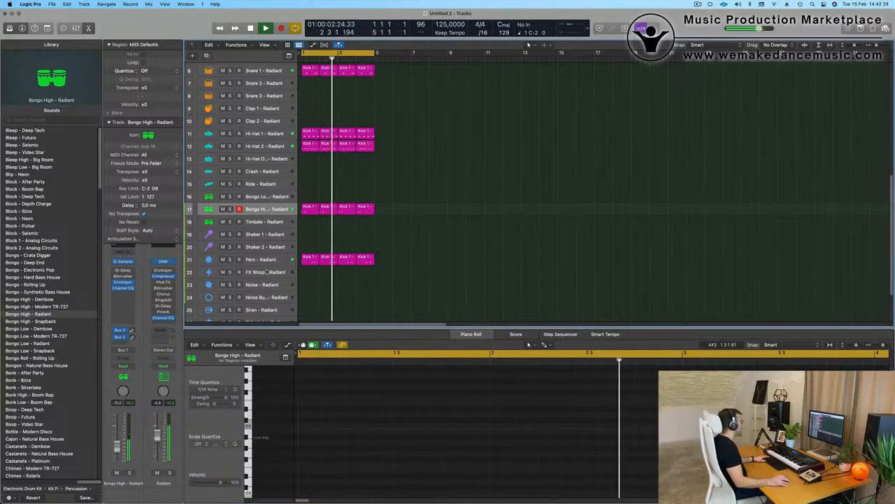
{"action": "left_click", "coordinate": [262, 260]}
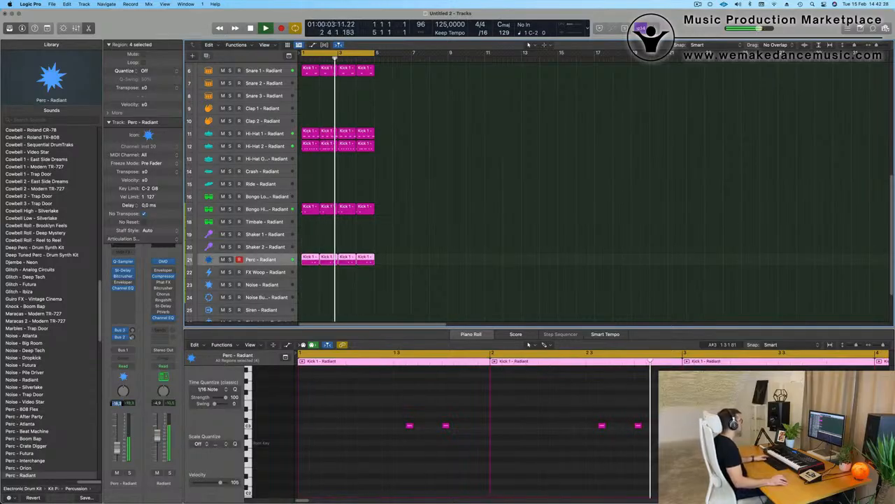
{"action": "scroll", "coordinate": [398, 245], "scroll_direction": "up", "scroll_amount": 5}
{"action": "scroll", "coordinate": [399, 244], "scroll_direction": "up", "scroll_amount": 3}
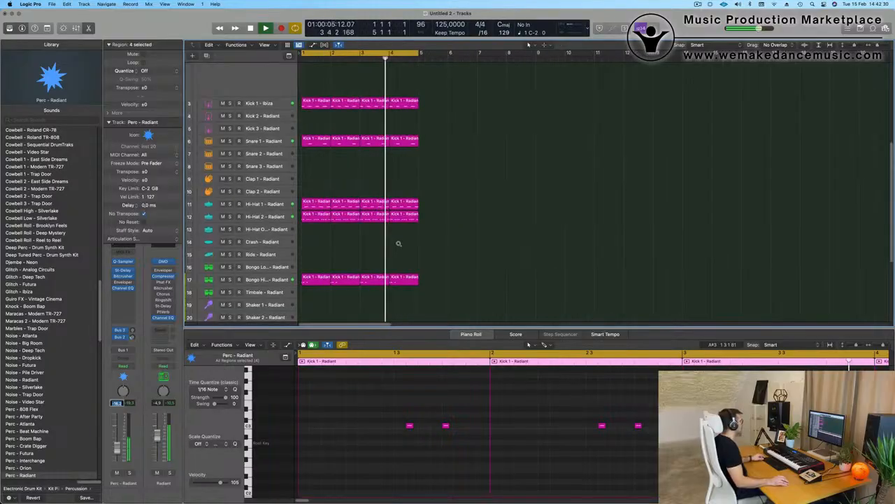
{"action": "scroll", "coordinate": [401, 243], "scroll_direction": "down", "scroll_amount": 2}
{"action": "scroll", "coordinate": [408, 237], "scroll_direction": "down", "scroll_amount": 2}
{"action": "left_click", "coordinate": [531, 137]}
{"action": "scroll", "coordinate": [530, 140], "scroll_direction": "up", "scroll_amount": 3}
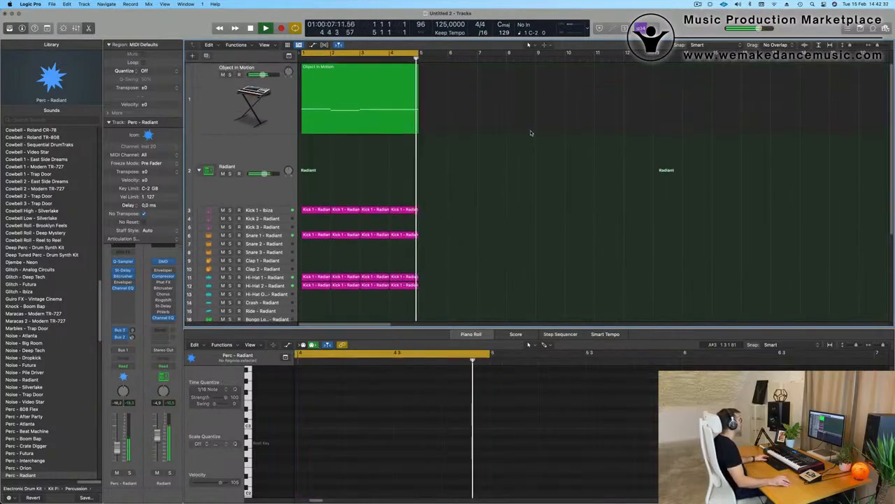
{"action": "left_click", "coordinate": [207, 101]}
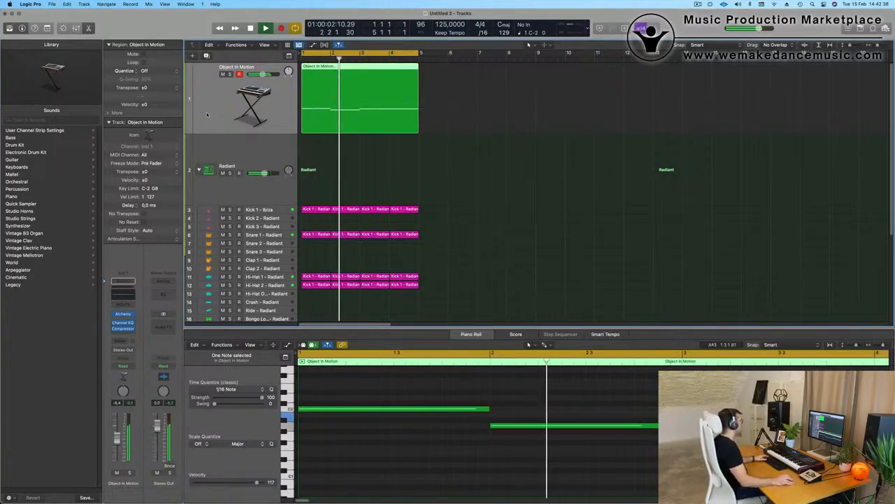
{"action": "left_click", "coordinate": [207, 56]}
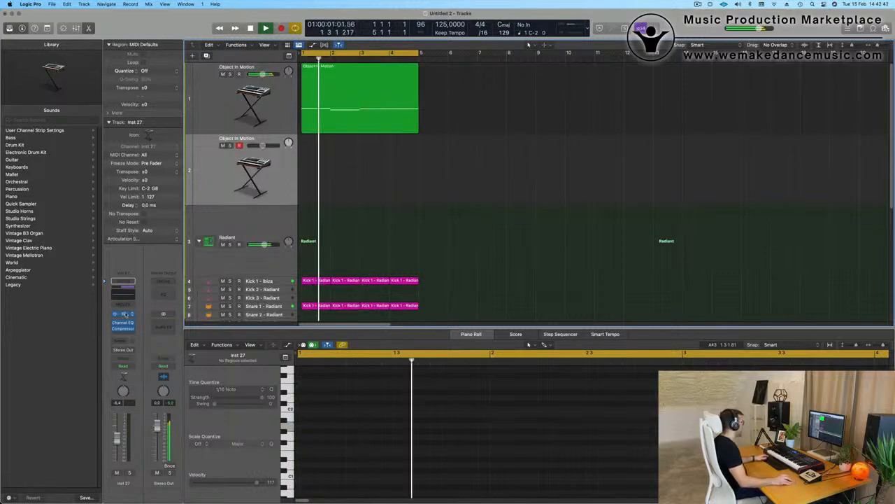
{"action": "left_click", "coordinate": [123, 314]}
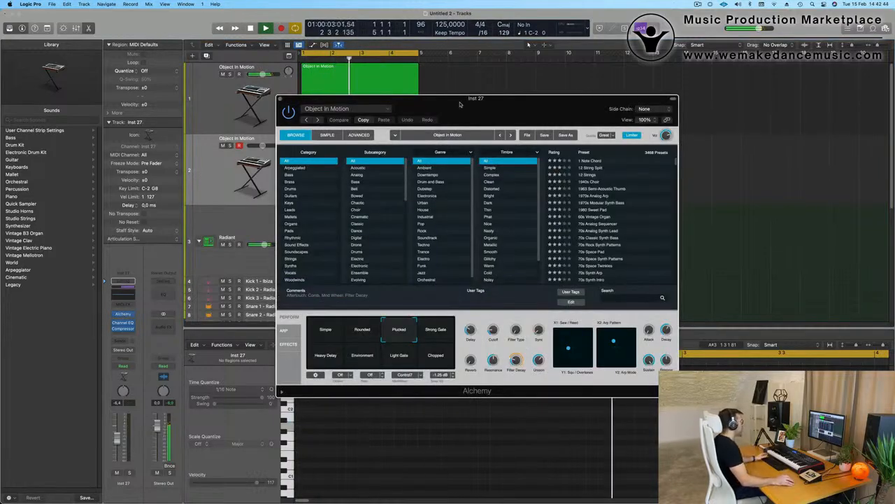
{"action": "left_click_drag", "start_coordinate": [460, 104], "coordinate": [414, 20]}
- Load the Oblique Structures > Bass > Heavy Pulse Bass preset in Alchemy
{"action": "left_click", "coordinate": [309, 25]}
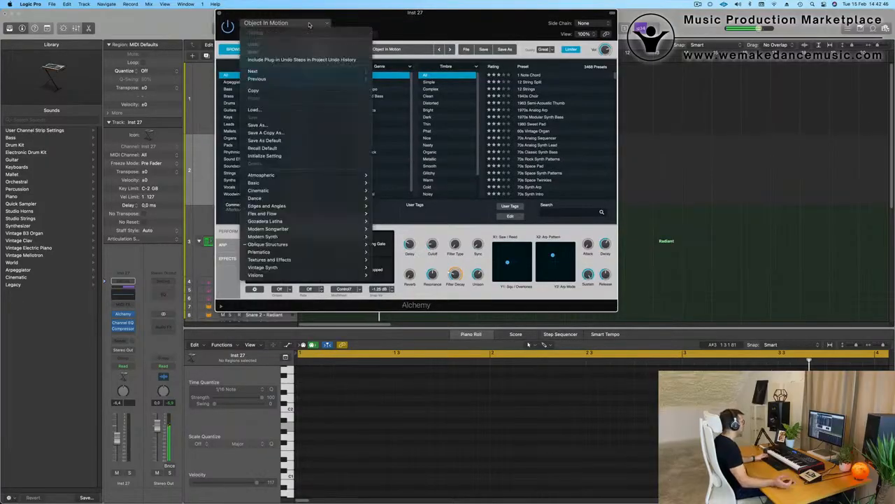
{"action": "mouse_move", "coordinate": [331, 182]}
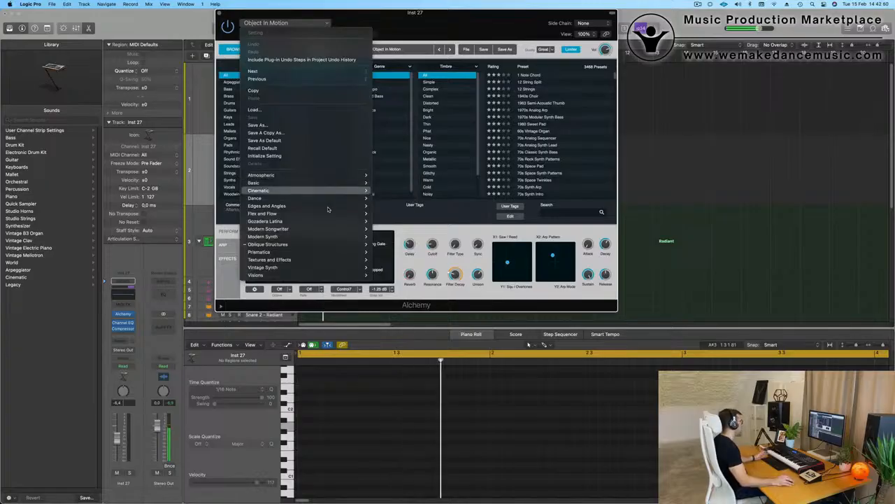
{"action": "mouse_move", "coordinate": [326, 249]}
{"action": "mouse_move", "coordinate": [398, 257]}
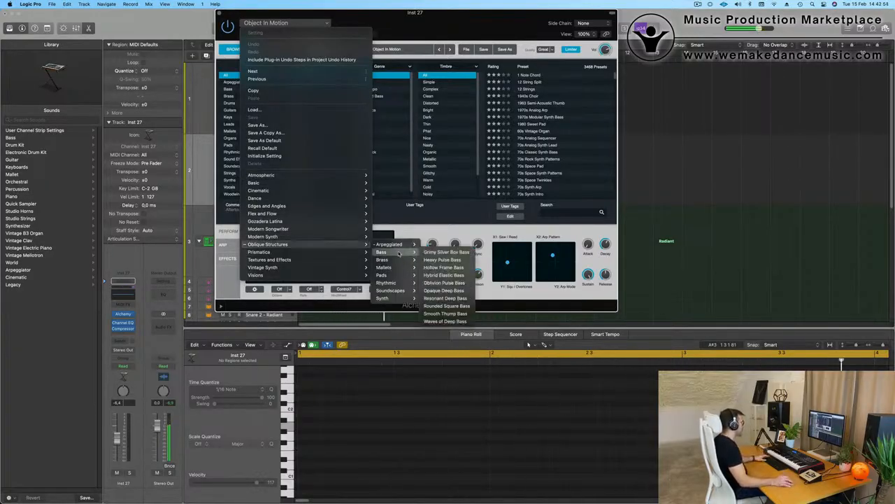
{"action": "left_click", "coordinate": [448, 260]}
{"action": "left_click_drag", "start_coordinate": [530, 23], "coordinate": [559, 23]}
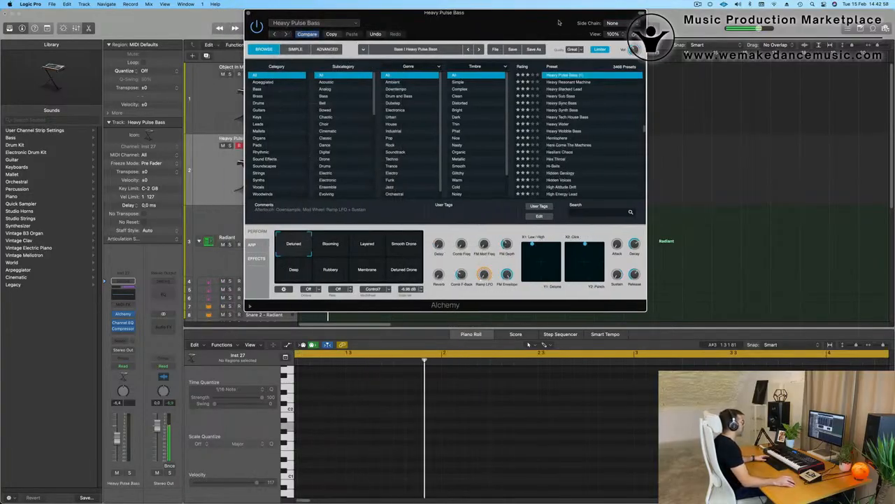
{"action": "left_click_drag", "start_coordinate": [441, 25], "coordinate": [488, 55]}
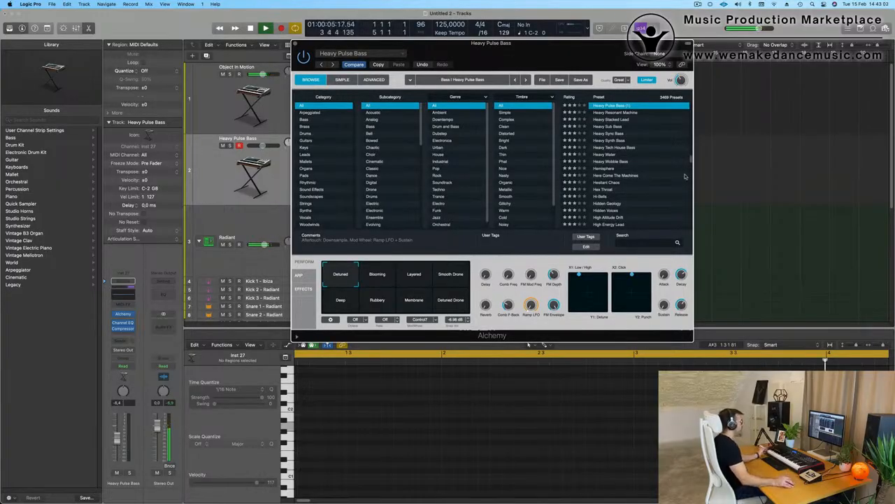
- Switch the Heavy Pulse Bass sound to its Blooming variation
{"action": "scroll", "coordinate": [686, 176], "scroll_direction": "up", "scroll_amount": 3}
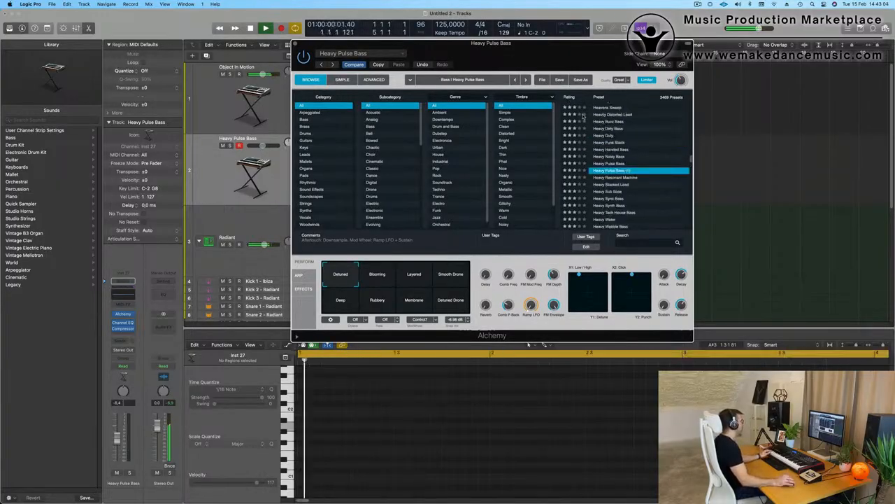
{"action": "left_click", "coordinate": [207, 180]}
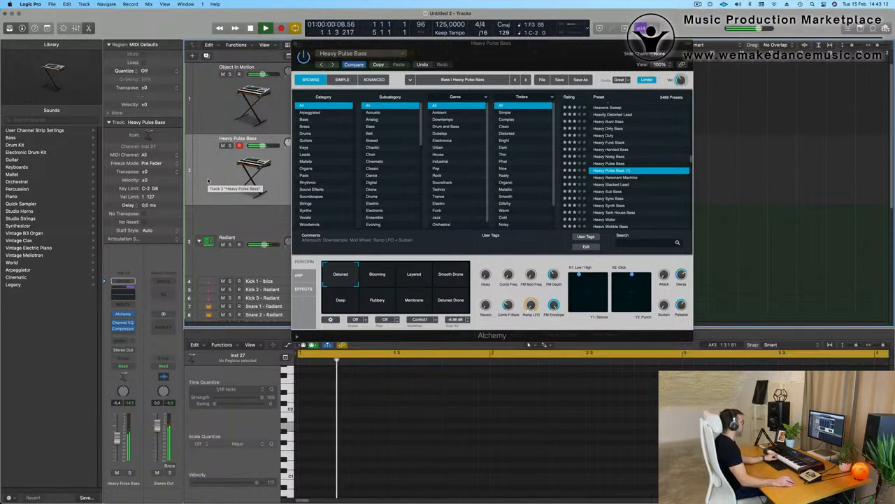
{"action": "left_click", "coordinate": [364, 273]}
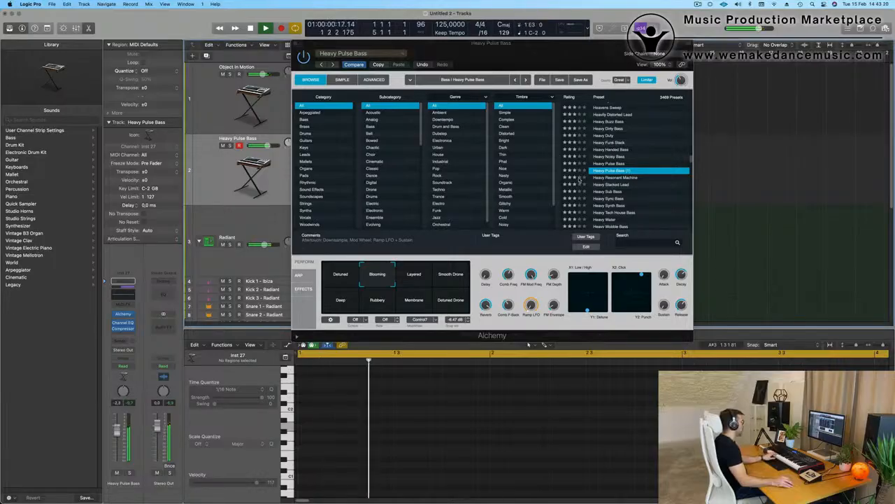
- Load Oblique Structures > Bass > Opaque Deep Bass from Alchemy's preset list
{"action": "left_click", "coordinate": [342, 54]}
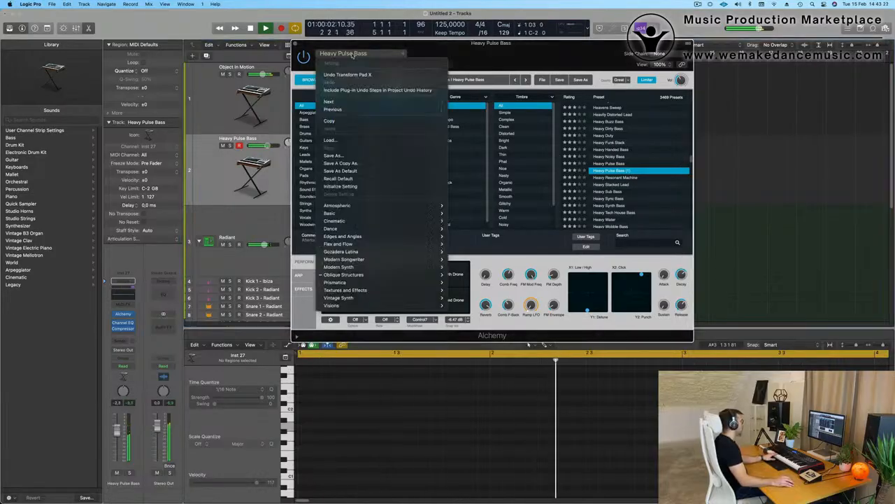
{"action": "mouse_move", "coordinate": [373, 283]}
{"action": "mouse_move", "coordinate": [406, 275]}
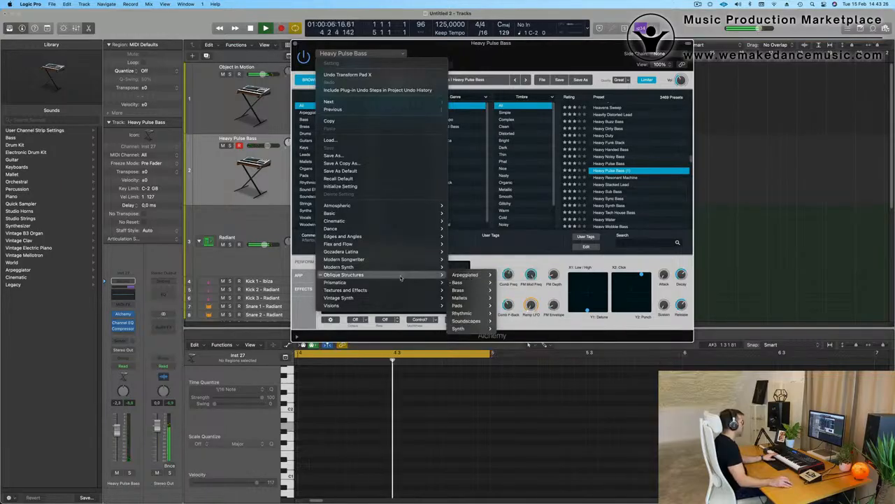
{"action": "mouse_move", "coordinate": [461, 284]}
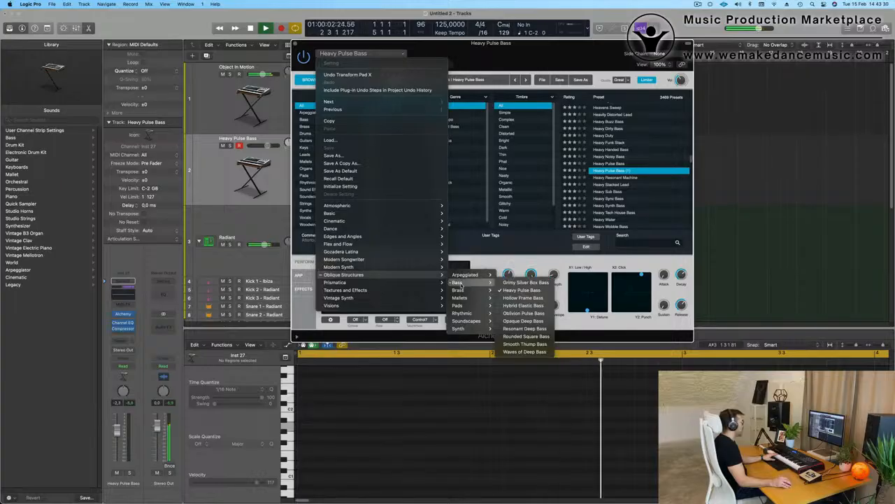
{"action": "left_click", "coordinate": [521, 320]}
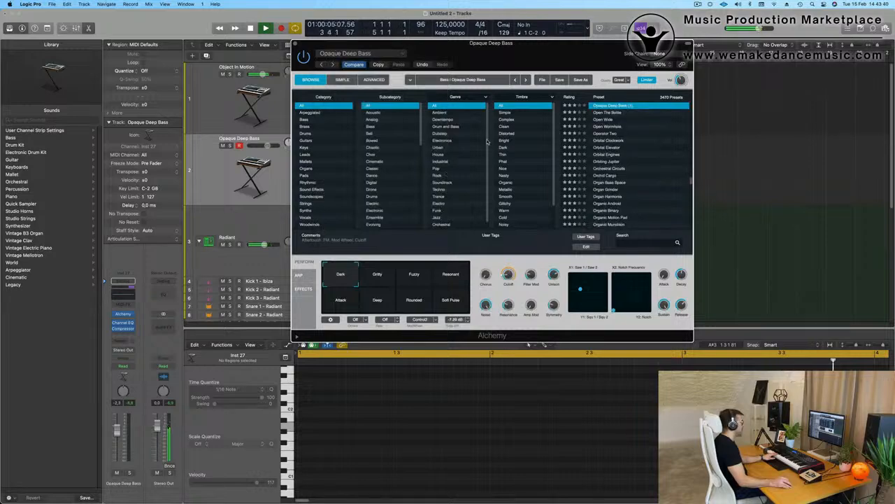
{"action": "scroll", "coordinate": [630, 171], "scroll_direction": "up", "scroll_amount": 3}
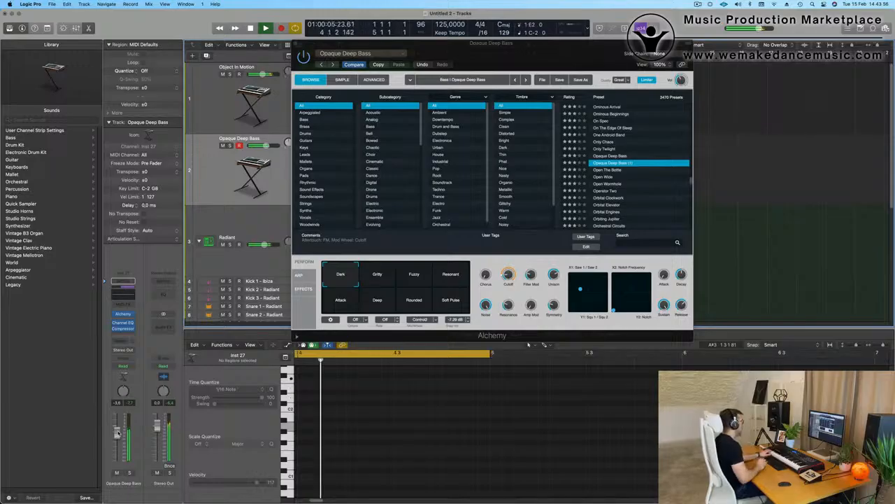
- Copy the Object In Motion region onto the bass track at bar 1 and loop the first bars
{"action": "left_click_drag", "start_coordinate": [502, 50], "coordinate": [743, 71]}
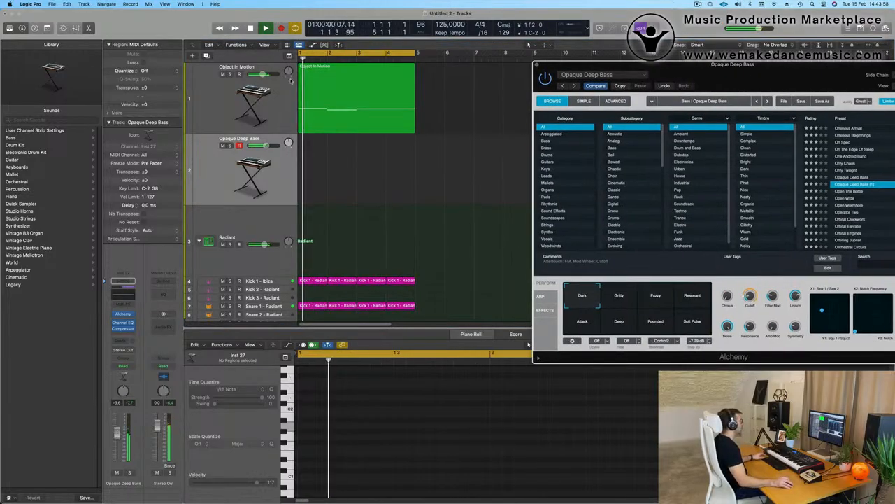
{"action": "left_click_drag", "start_coordinate": [335, 119], "coordinate": [335, 191]}
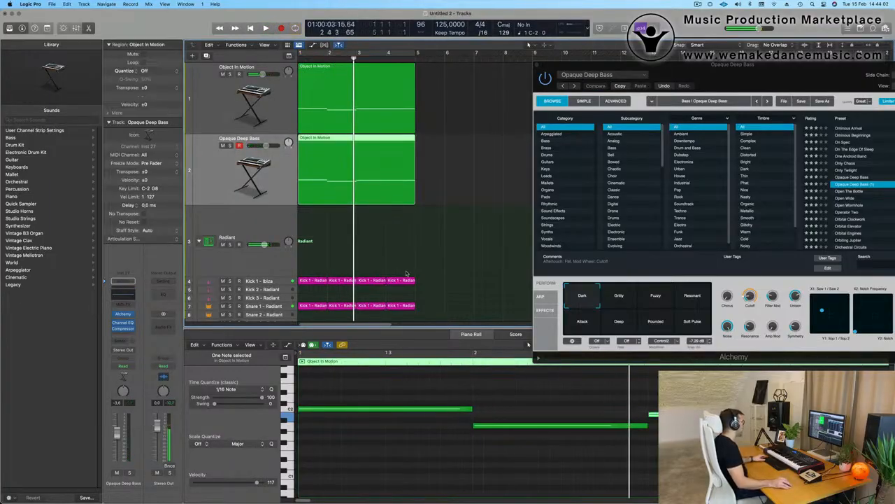
{"action": "left_click", "coordinate": [431, 234]}
{"action": "key", "text": "space"}
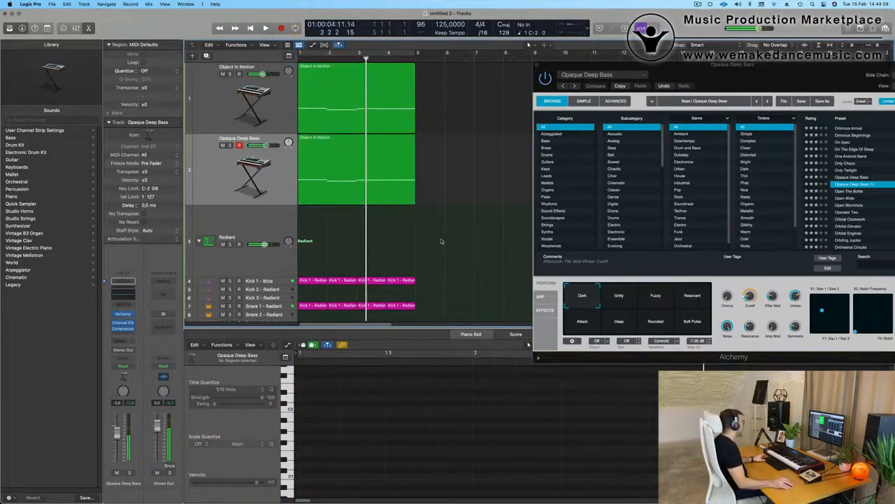
{"action": "key", "text": "space"}
{"action": "key", "text": "super+Left"}
{"action": "key", "text": "space"}
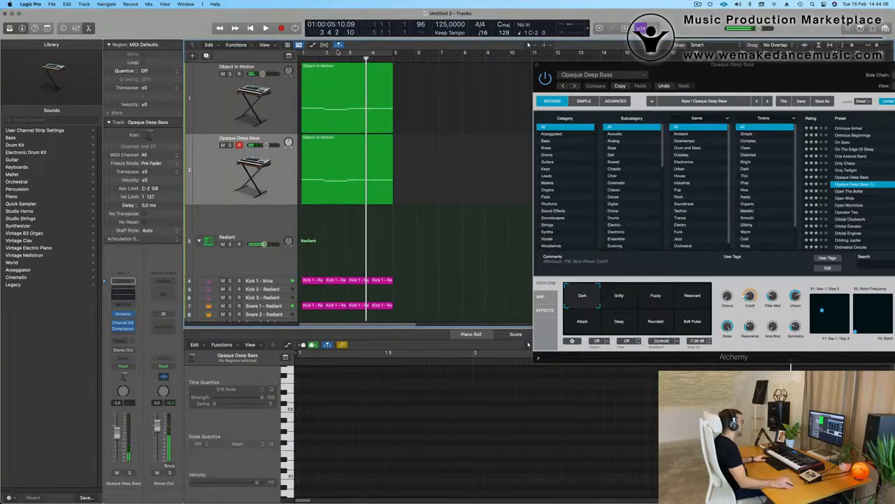
{"action": "left_click", "coordinate": [338, 52]}
{"action": "key", "text": "space"}
- Delete all notes from the copied bass region and centre the Alchemy window
{"action": "left_click", "coordinate": [348, 194]}
{"action": "left_click", "coordinate": [389, 444]}
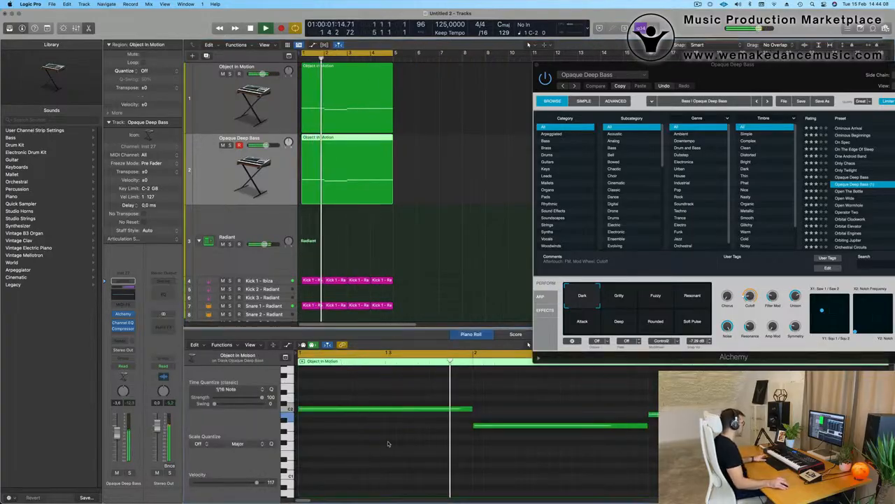
{"action": "key", "text": "super+a"}
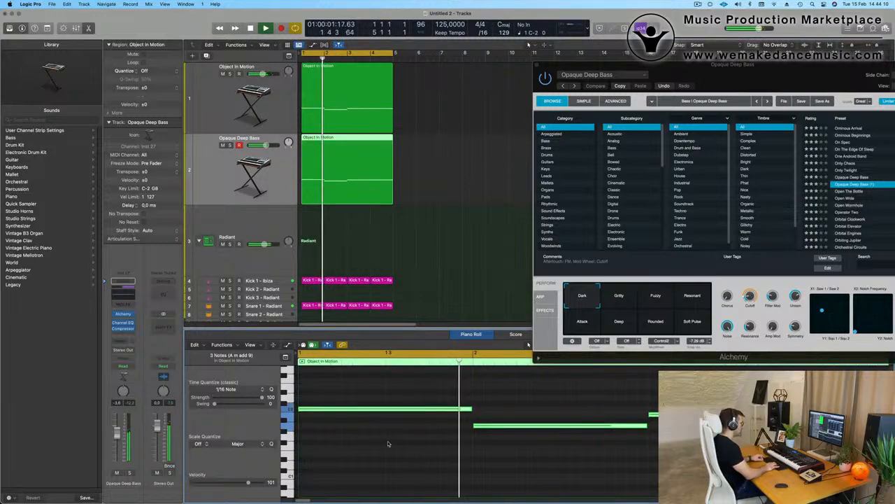
{"action": "key", "text": "Delete"}
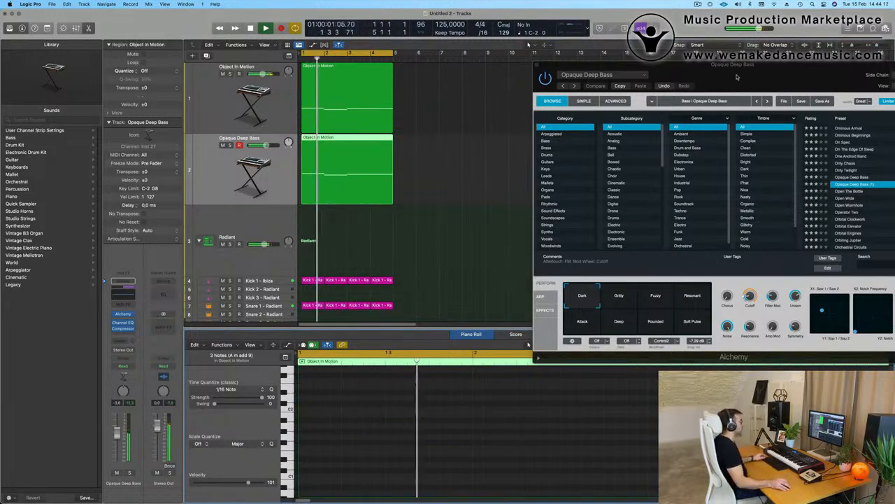
{"action": "left_click_drag", "start_coordinate": [736, 77], "coordinate": [534, 126]}
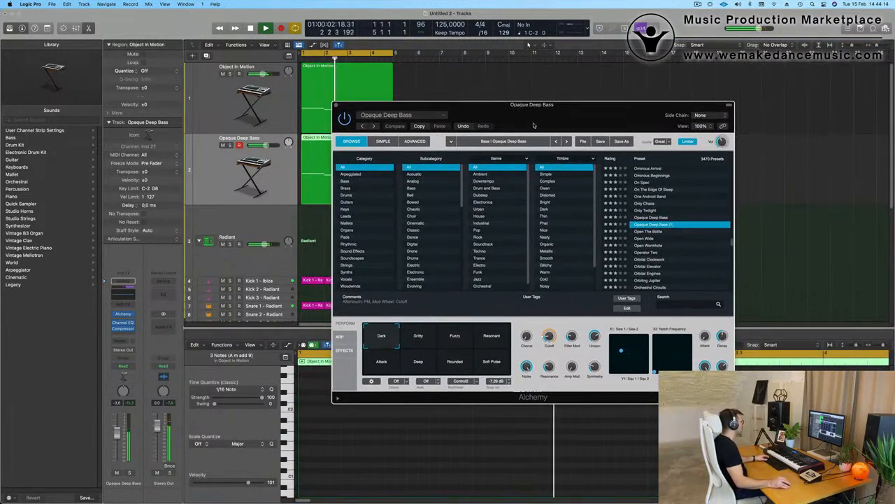
- Try the Gritty, Fuzzy, Resonant, Deep and Attack variations, finishing on Dark
{"action": "left_click", "coordinate": [418, 337]}
{"action": "left_click", "coordinate": [456, 339]}
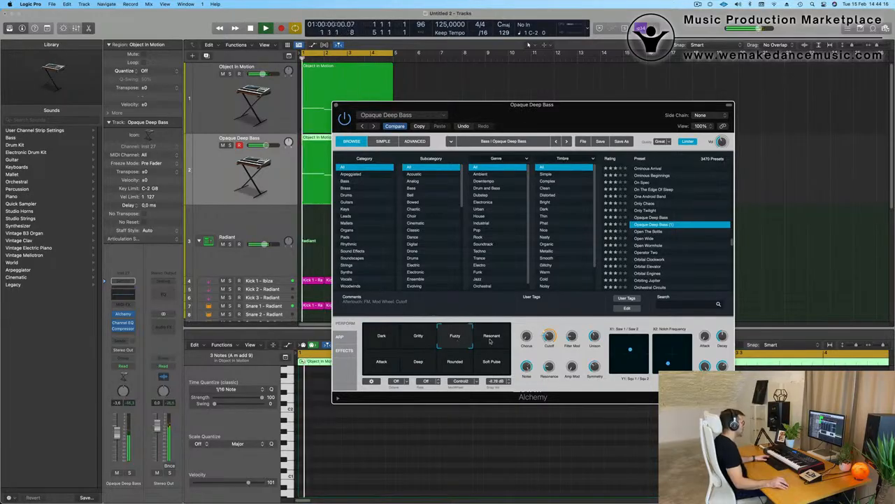
{"action": "left_click", "coordinate": [492, 338]}
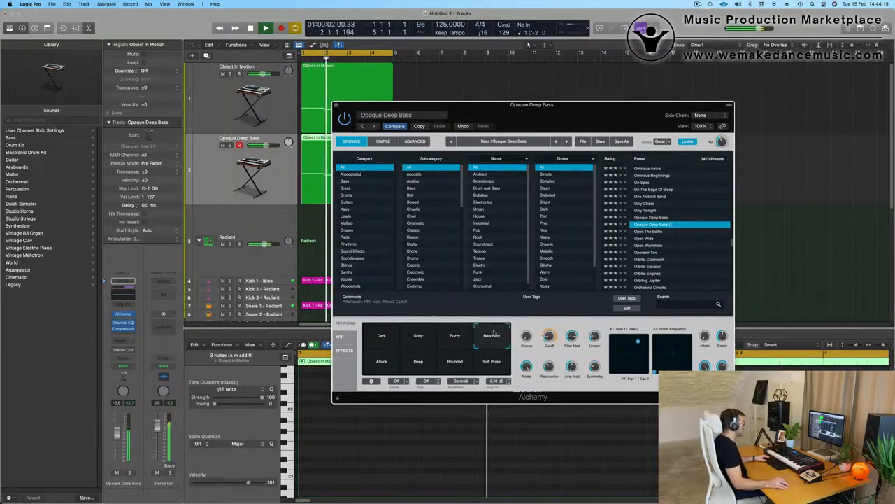
{"action": "left_click", "coordinate": [449, 366]}
{"action": "left_click", "coordinate": [422, 365]}
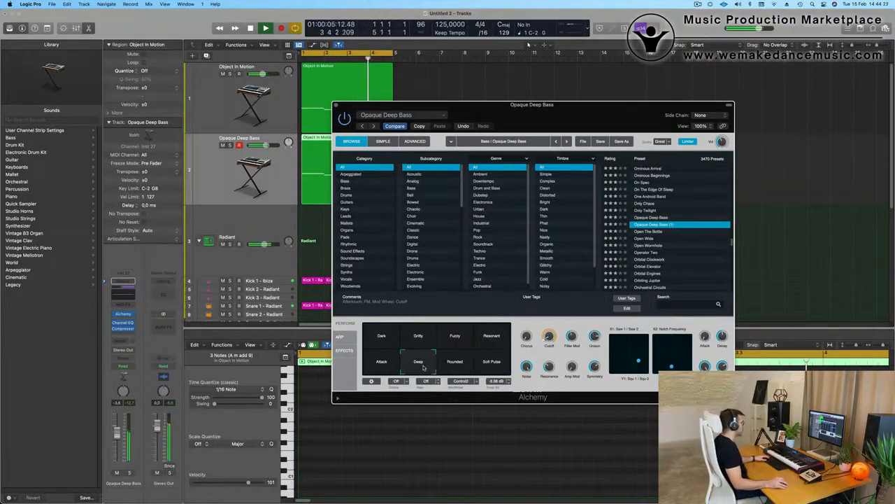
{"action": "left_click", "coordinate": [379, 364]}
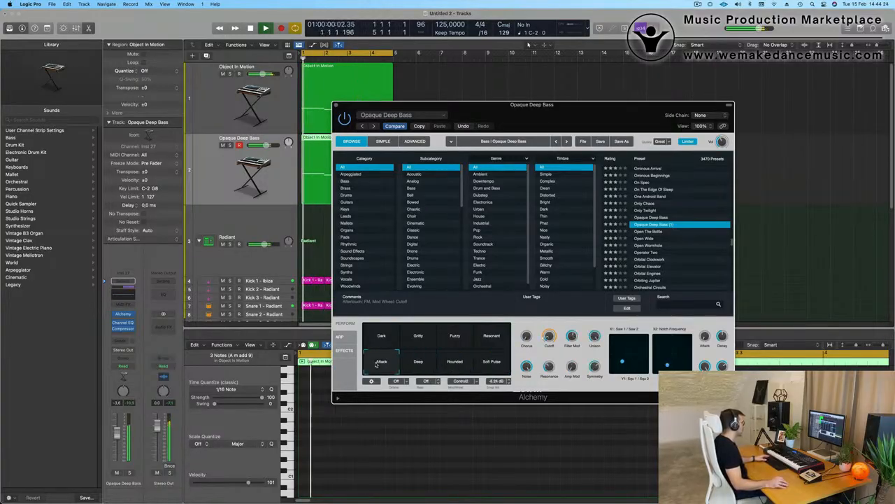
{"action": "left_click", "coordinate": [498, 337]}
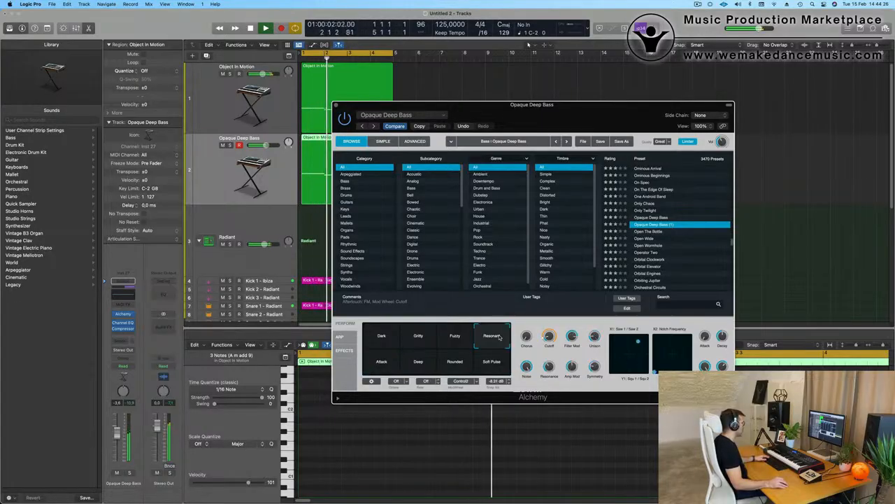
{"action": "left_click", "coordinate": [455, 337]}
{"action": "left_click", "coordinate": [426, 339]}
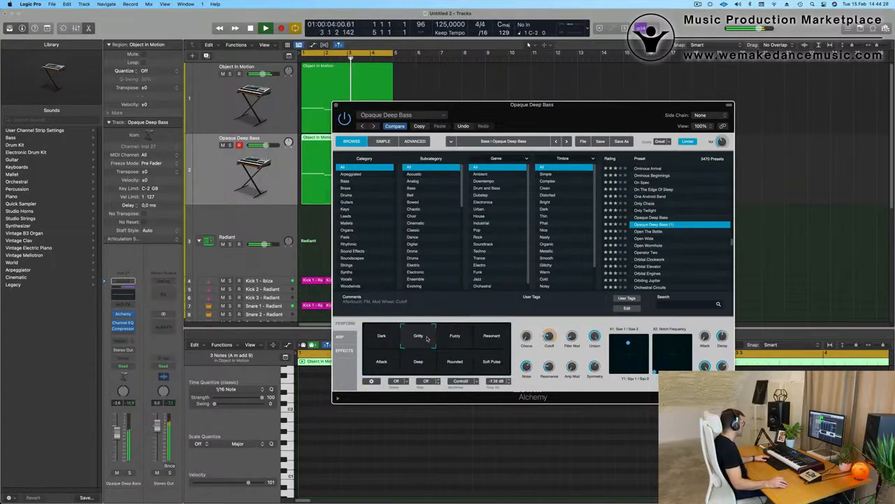
{"action": "left_click", "coordinate": [383, 338]}
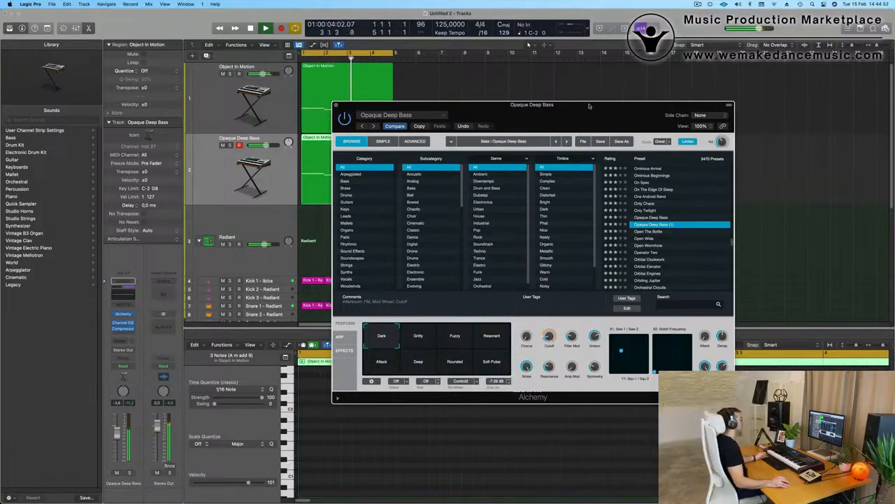
{"action": "left_click_drag", "start_coordinate": [589, 105], "coordinate": [659, 51]}
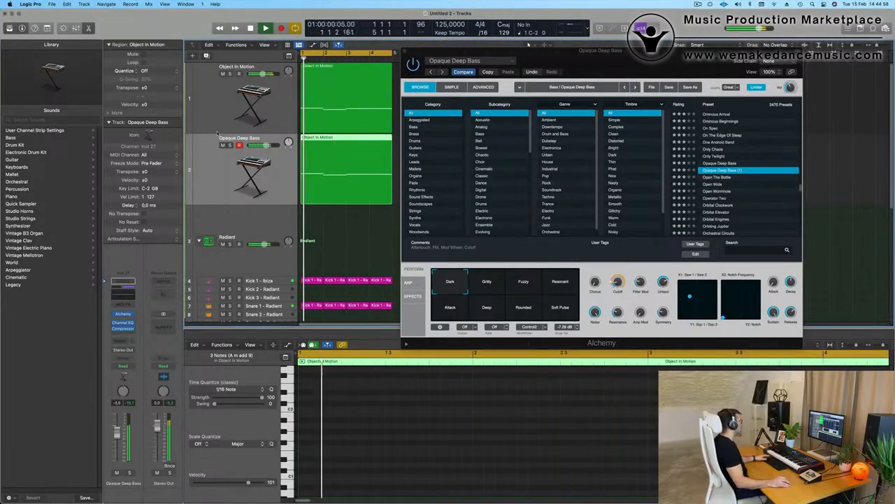
- Set Object In Motion's Channel EQ low cut to 87.5 Hz at 18 dB/Oct with +1.0 dB around 155 Hz
{"action": "left_click", "coordinate": [216, 119]}
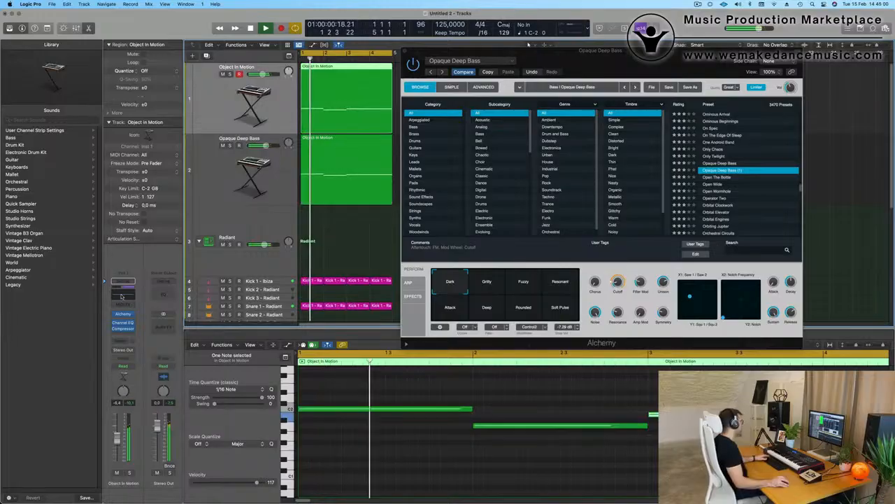
{"action": "left_click", "coordinate": [123, 285]}
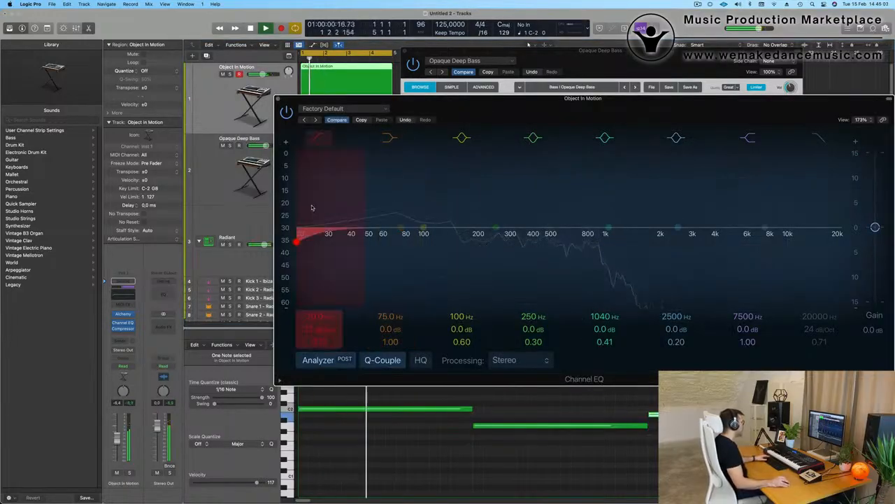
{"action": "left_click_drag", "start_coordinate": [312, 208], "coordinate": [420, 203]}
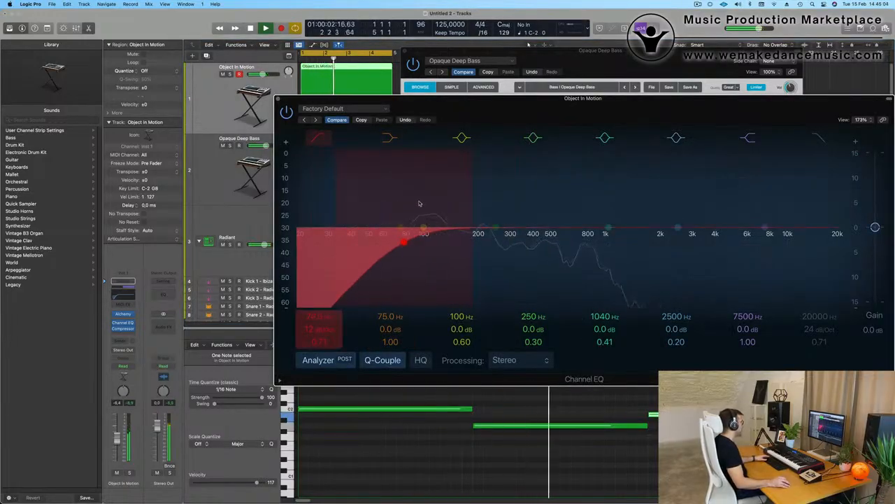
{"action": "left_click_drag", "start_coordinate": [495, 228], "coordinate": [458, 224]}
{"action": "left_click", "coordinate": [419, 246]}
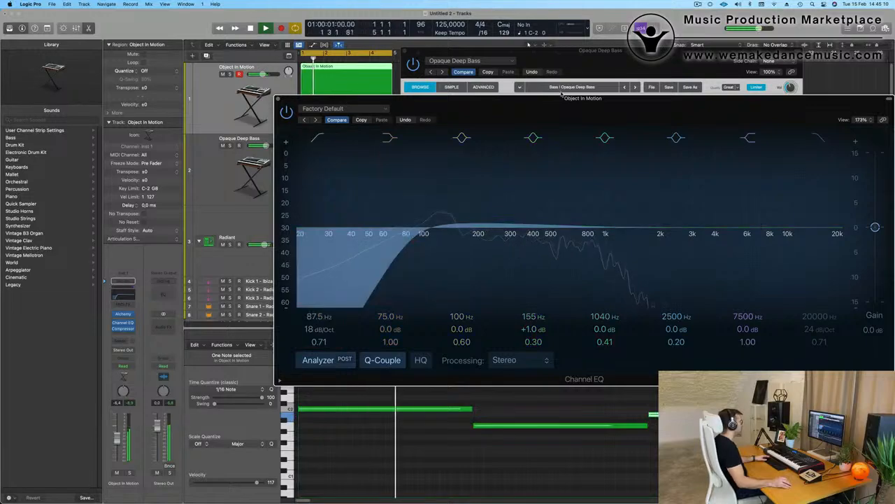
{"action": "left_click_drag", "start_coordinate": [512, 99], "coordinate": [456, 137]}
{"action": "left_click", "coordinate": [222, 139]}
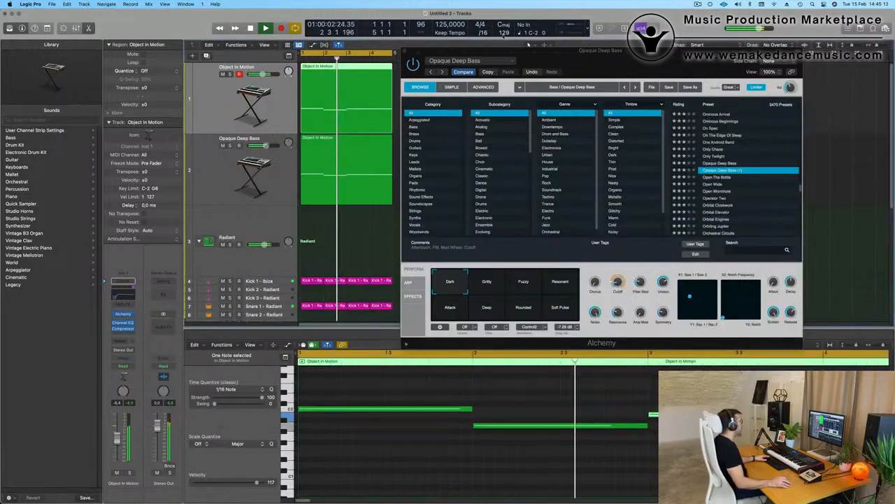
{"action": "left_click_drag", "start_coordinate": [596, 52], "coordinate": [630, 330]}
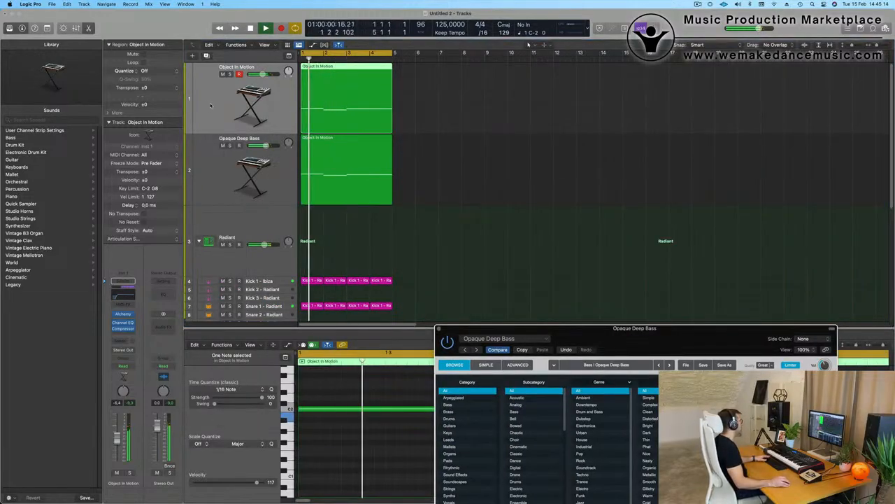
- In Object In Motion's Alchemy, change the arpeggiator setting beside Length, then return to Perform
{"action": "left_click", "coordinate": [262, 98]}
{"action": "left_click", "coordinate": [124, 314]}
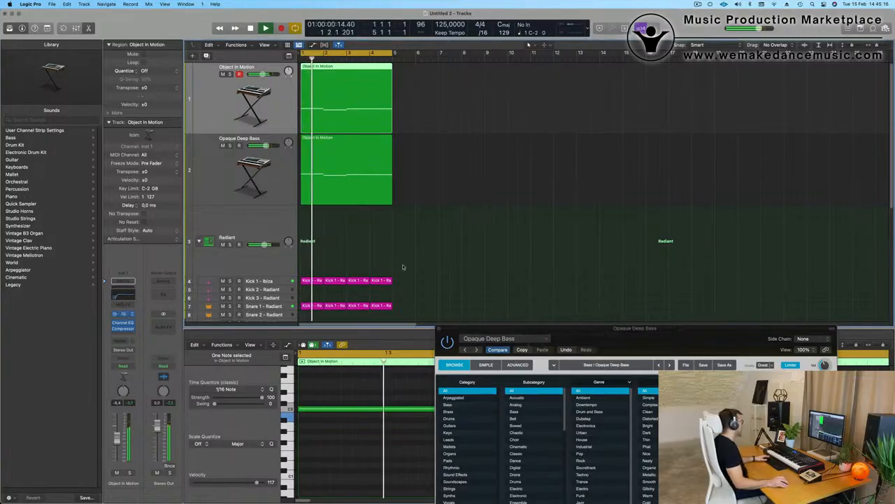
{"action": "left_click_drag", "start_coordinate": [719, 86], "coordinate": [520, 93]}
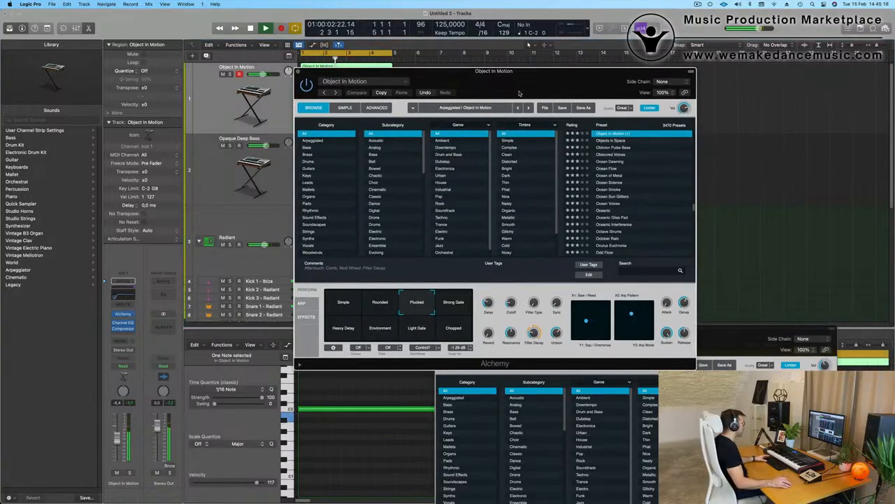
{"action": "left_click", "coordinate": [300, 303]}
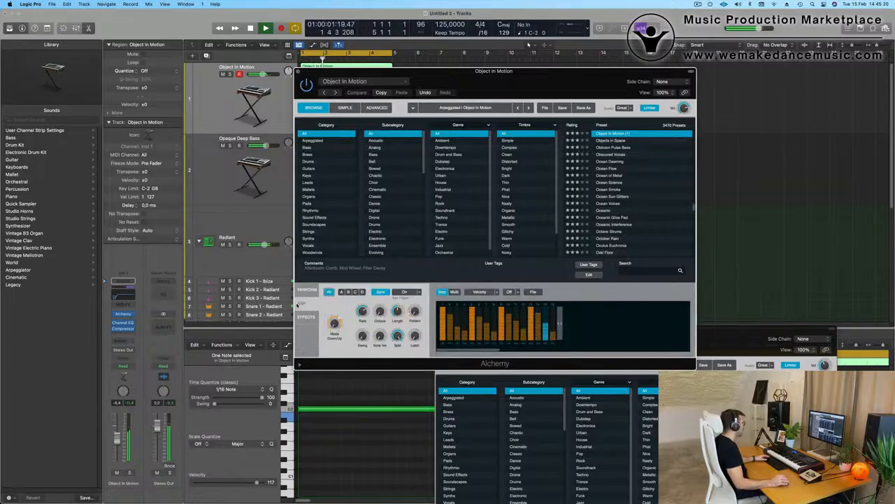
{"action": "left_click_drag", "start_coordinate": [415, 311], "coordinate": [419, 303]}
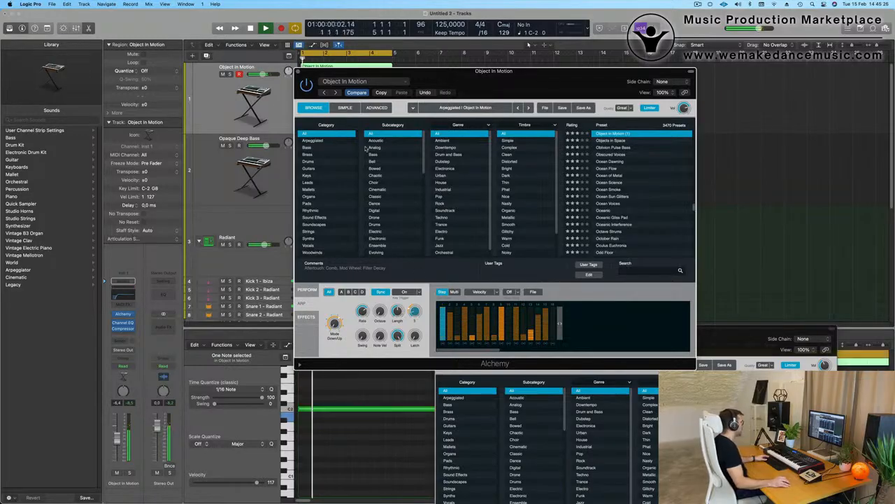
{"action": "left_click", "coordinate": [305, 290]}
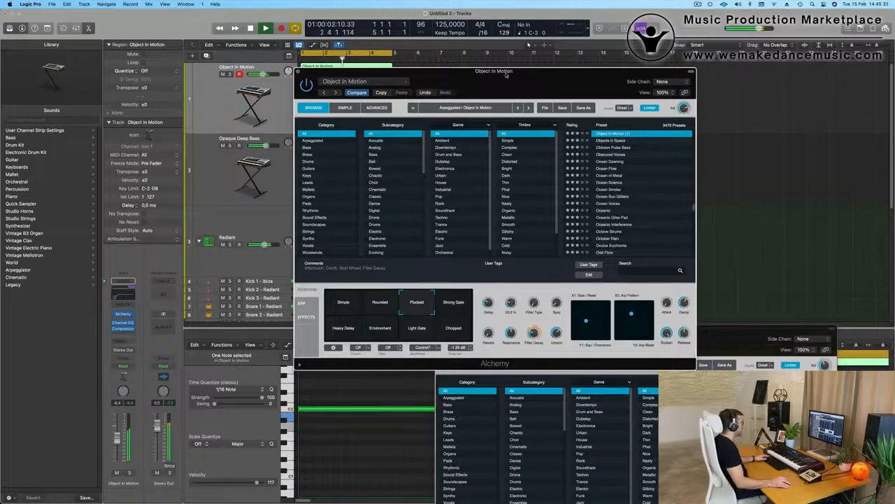
{"action": "left_click_drag", "start_coordinate": [507, 75], "coordinate": [585, 94]}
- Select Opaque Deep Bass and reopen its Alchemy window fully in view over the tracks
{"action": "left_click", "coordinate": [385, 88]}
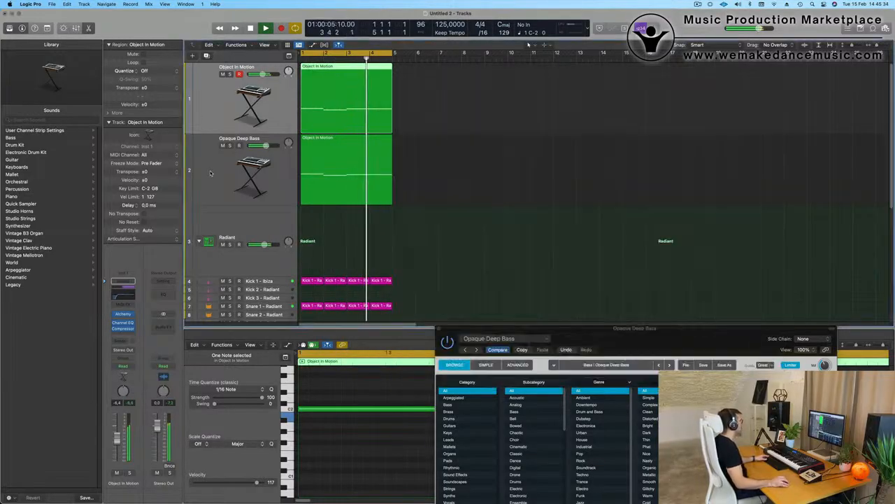
{"action": "left_click", "coordinate": [216, 170]}
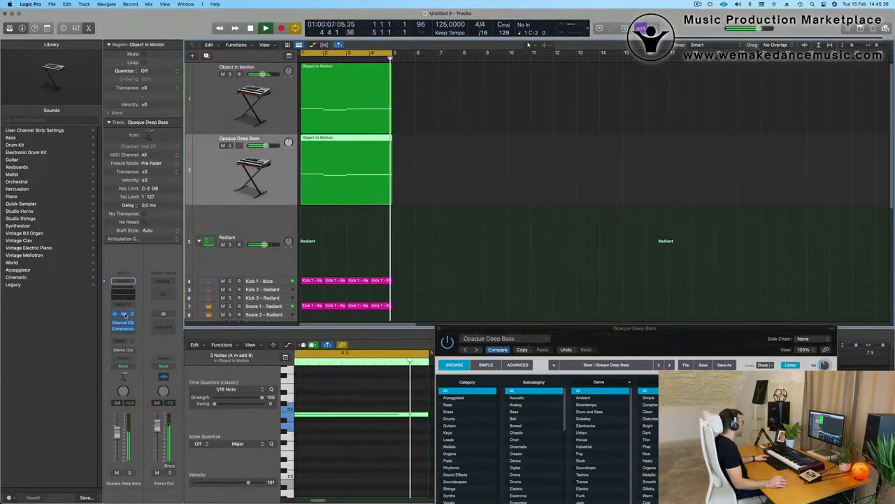
{"action": "left_click", "coordinate": [440, 328]}
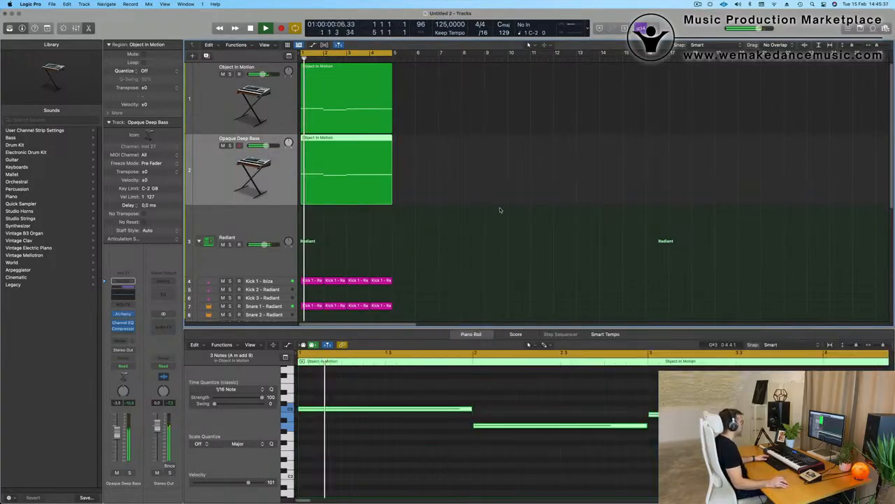
{"action": "left_click", "coordinate": [123, 314]}
{"action": "left_click_drag", "start_coordinate": [638, 345], "coordinate": [565, 90]}
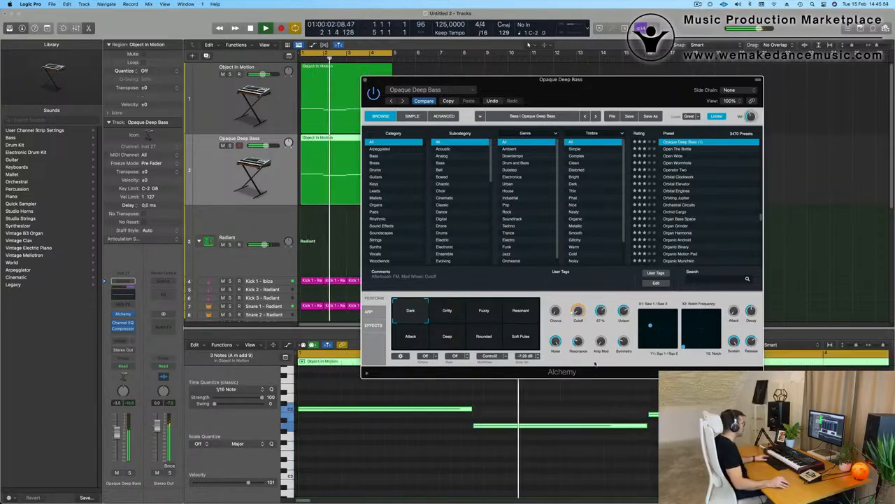
{"action": "left_click_drag", "start_coordinate": [592, 92], "coordinate": [575, 161]}
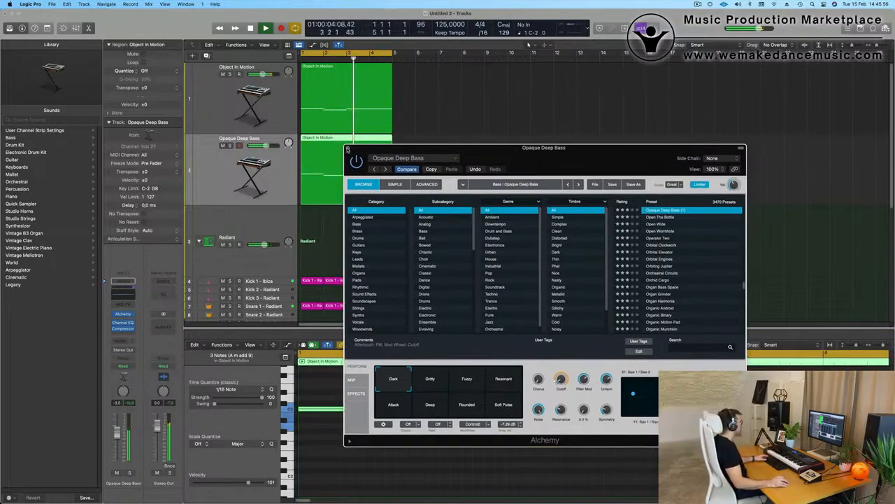
- Extend the Object In Motion regions to bar 5 and shrink track heights to show more tracks
{"action": "left_click", "coordinate": [348, 149]}
{"action": "left_click_drag", "start_coordinate": [393, 205], "coordinate": [433, 205]}
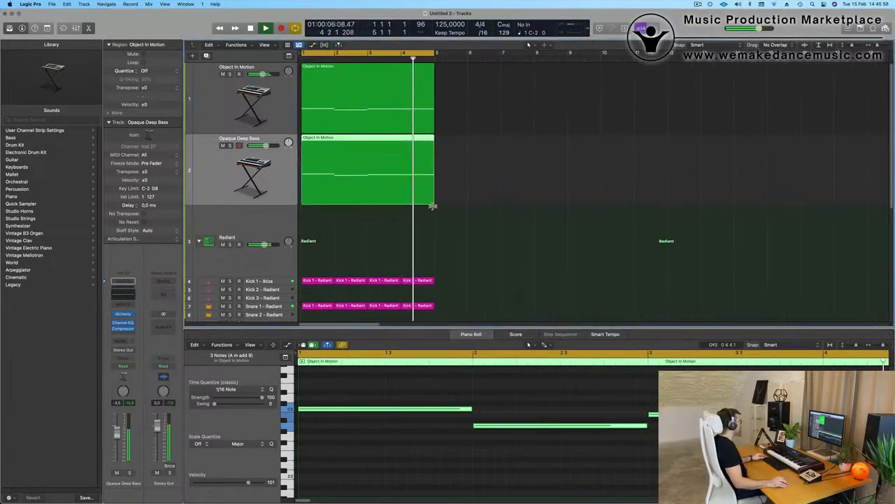
{"action": "key", "text": "super+Up"}
{"action": "key", "text": "super+Up"}
{"action": "key", "text": "super+Up"}
{"action": "key", "text": "super+Up"}
{"action": "key", "text": "super+Up"}
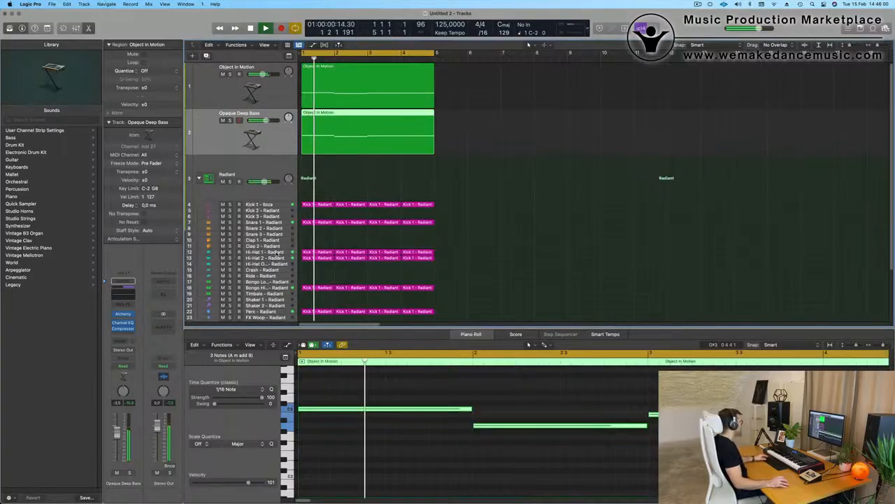
- Inspect Hi-Hat 1's Bus 3 reverb and Bus 2 delay sends, then select Opaque Deep Bass
{"action": "left_click", "coordinate": [279, 252]}
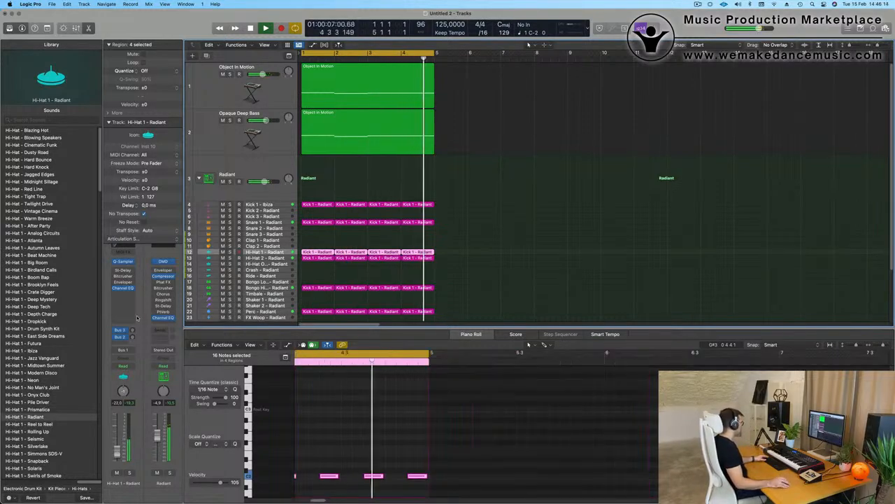
{"action": "left_click_drag", "start_coordinate": [133, 331], "coordinate": [133, 332]}
{"action": "left_click", "coordinate": [133, 338]}
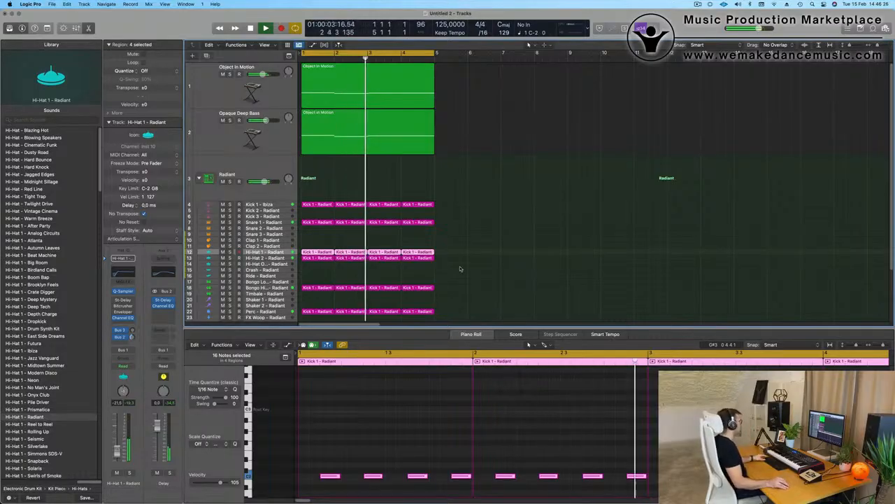
{"action": "scroll", "coordinate": [496, 195], "scroll_direction": "down", "scroll_amount": 3}
{"action": "scroll", "coordinate": [497, 195], "scroll_direction": "down", "scroll_amount": 2}
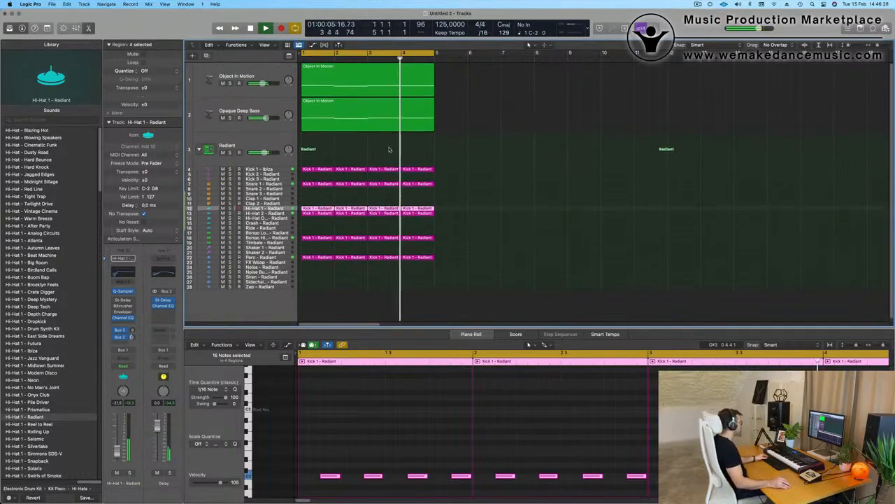
{"action": "left_click", "coordinate": [242, 104]}
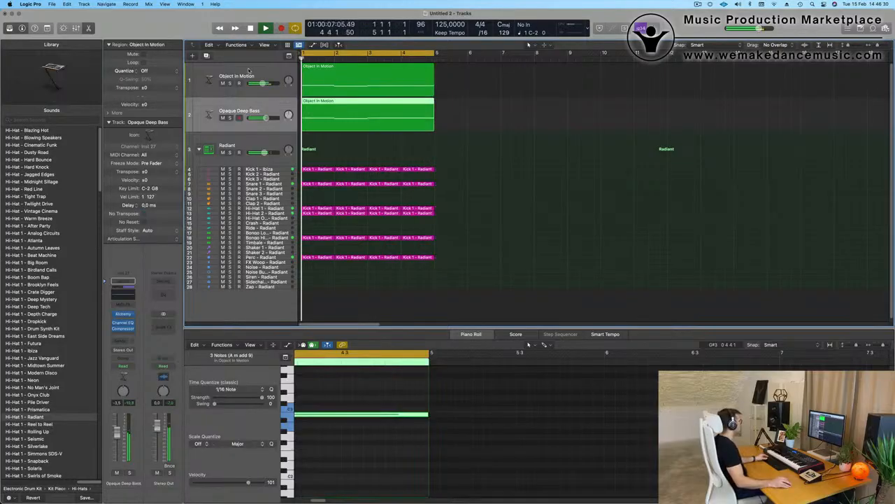
- Add a new instrument track and move it below Opaque Deep Bass
{"action": "left_click", "coordinate": [213, 68]}
{"action": "left_click", "coordinate": [206, 56]}
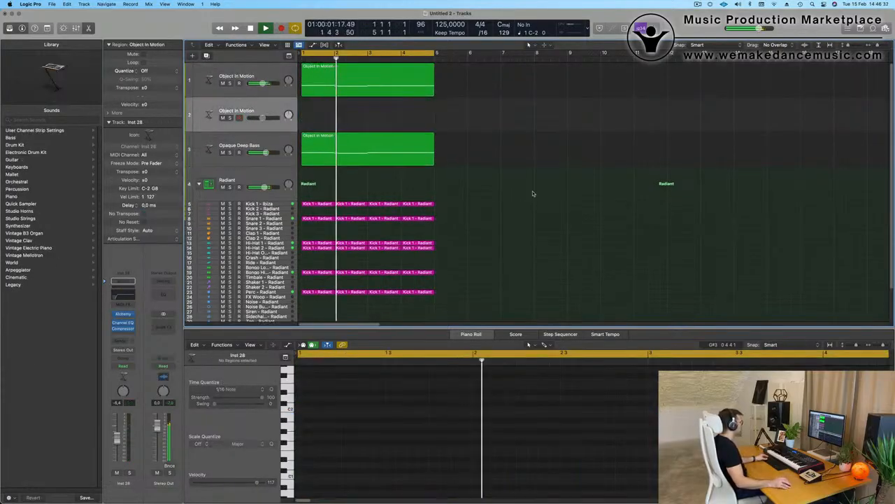
{"action": "left_click_drag", "start_coordinate": [263, 110], "coordinate": [263, 167]}
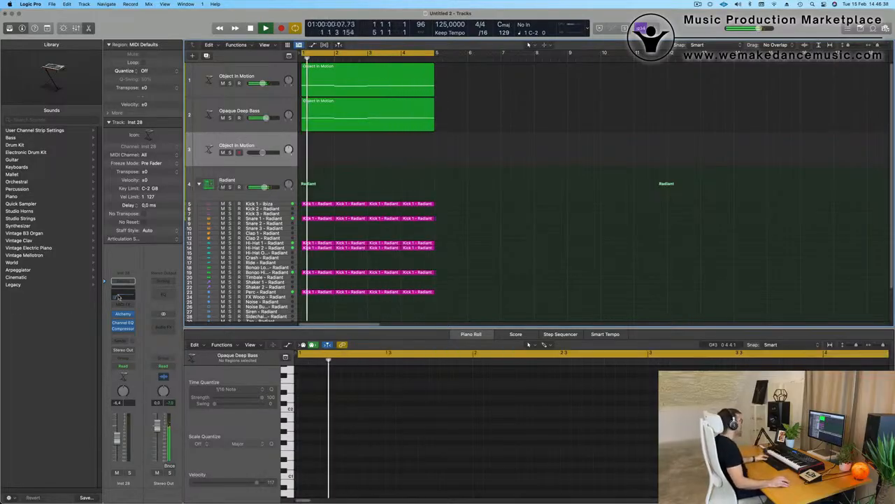
{"action": "left_click", "coordinate": [119, 294]}
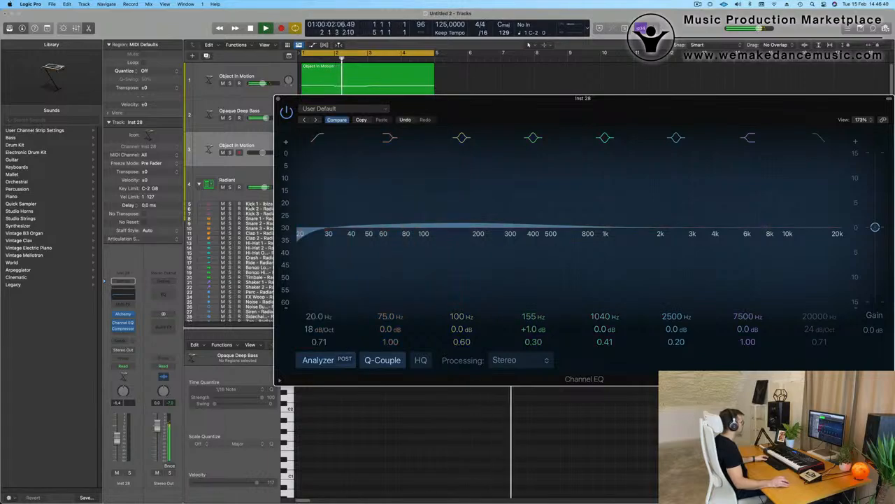
{"action": "left_click", "coordinate": [277, 99]}
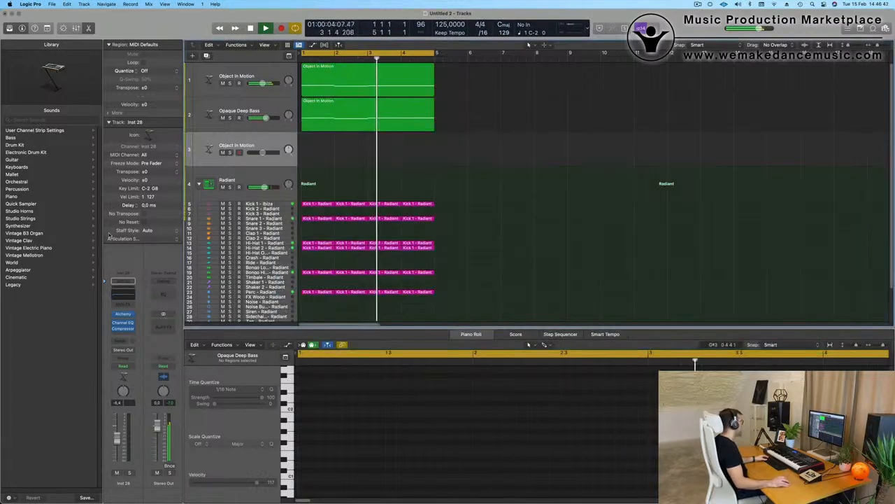
{"action": "key", "text": "Return"}
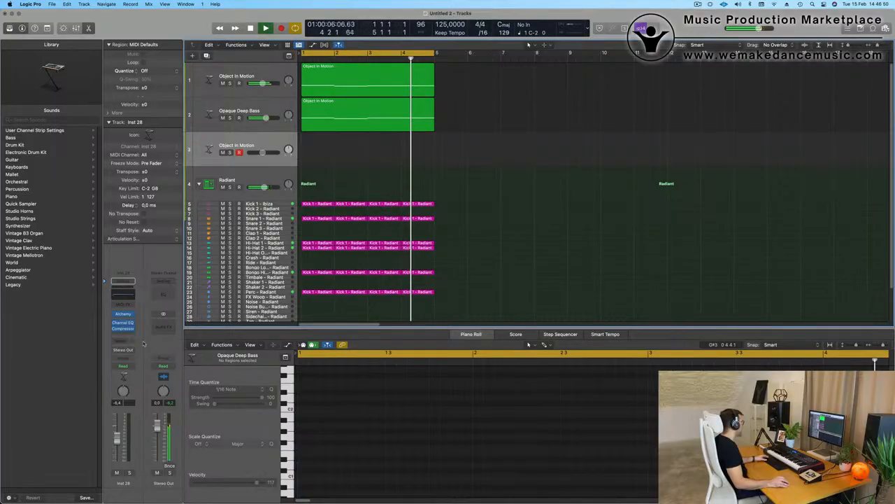
- Add a Bus 5 send to the new track
{"action": "left_click", "coordinate": [125, 341]}
{"action": "mouse_move", "coordinate": [137, 352]}
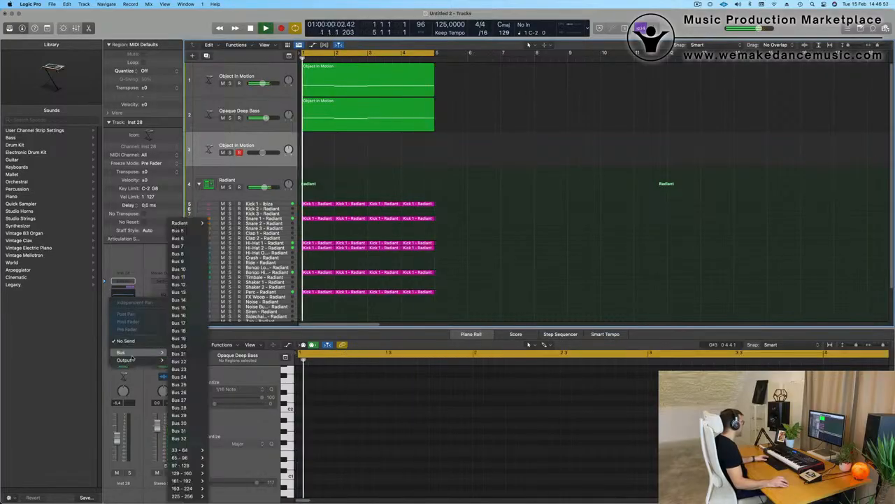
{"action": "left_click", "coordinate": [179, 230]}
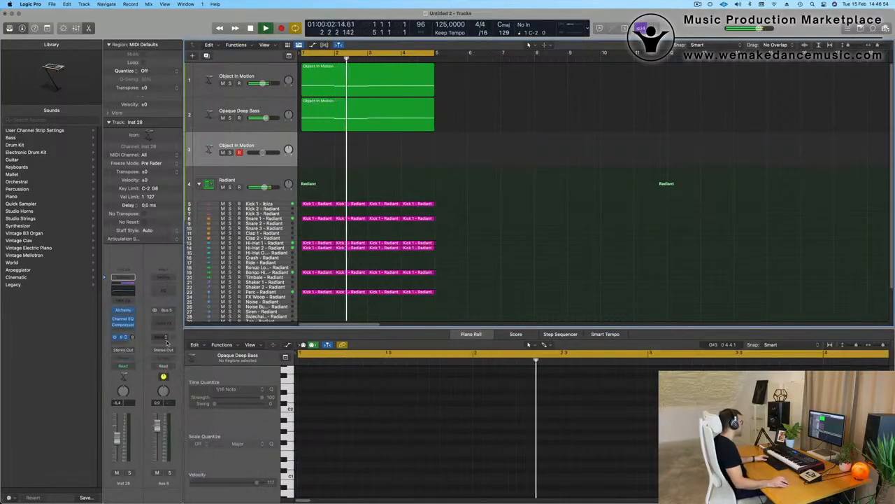
- Insert SilverVerb on Aux 5 and load its grandiose preset
{"action": "left_click", "coordinate": [165, 339]}
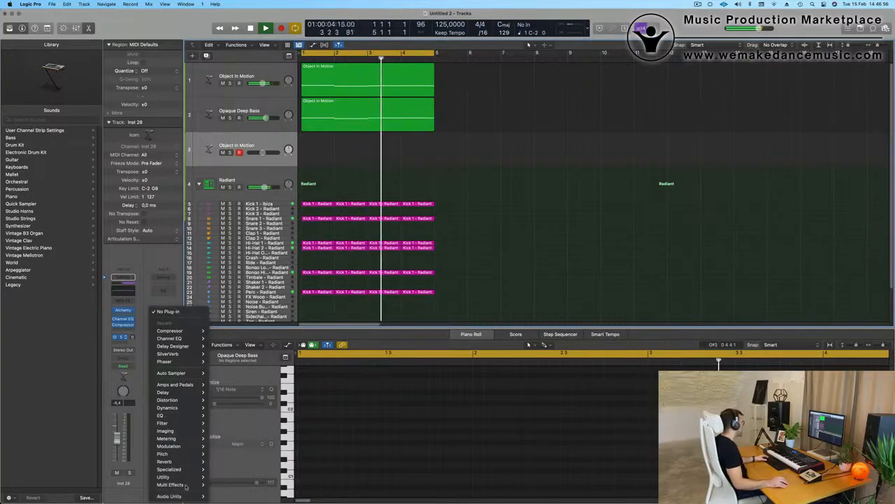
{"action": "mouse_move", "coordinate": [168, 462]}
{"action": "mouse_move", "coordinate": [249, 480]}
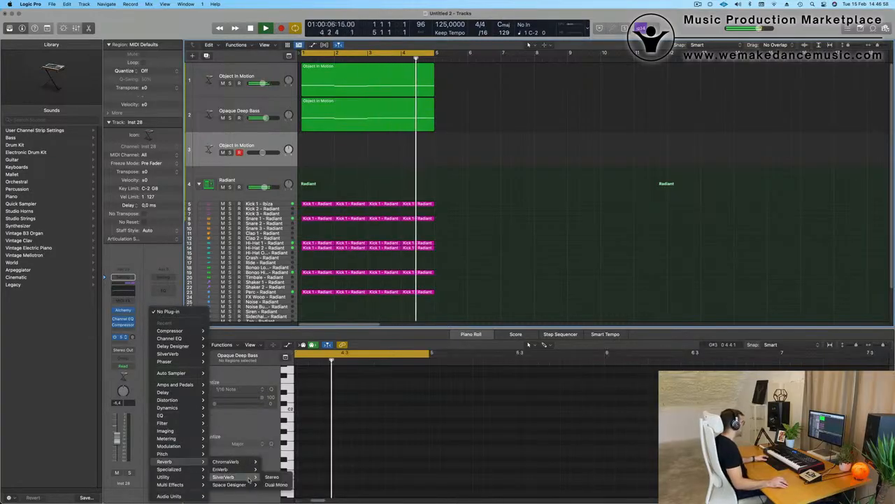
{"action": "left_click", "coordinate": [272, 476]}
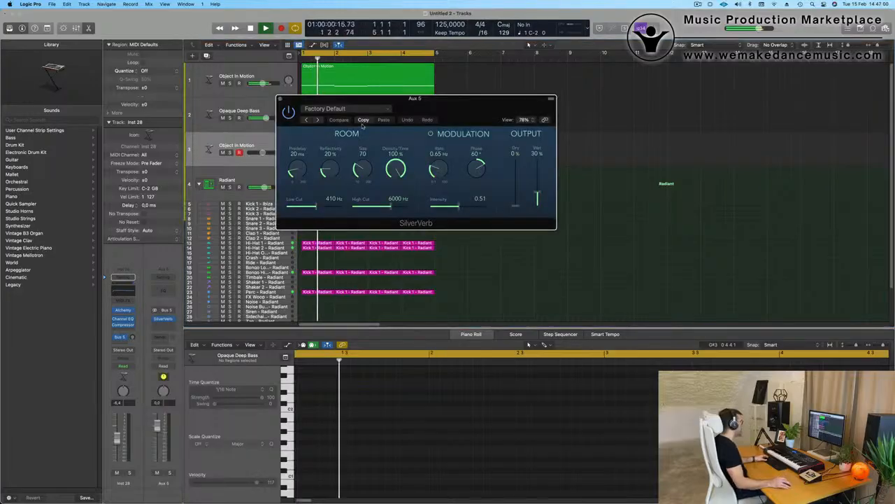
{"action": "left_click", "coordinate": [356, 109]}
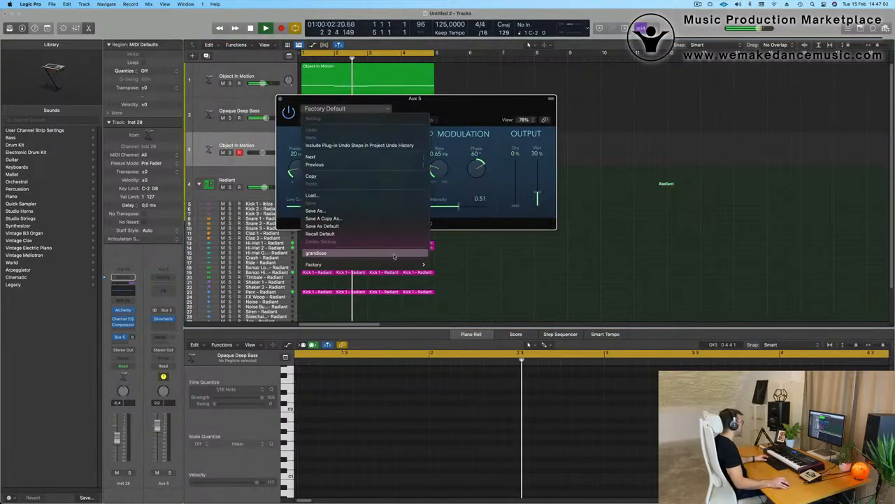
{"action": "left_click", "coordinate": [371, 253]}
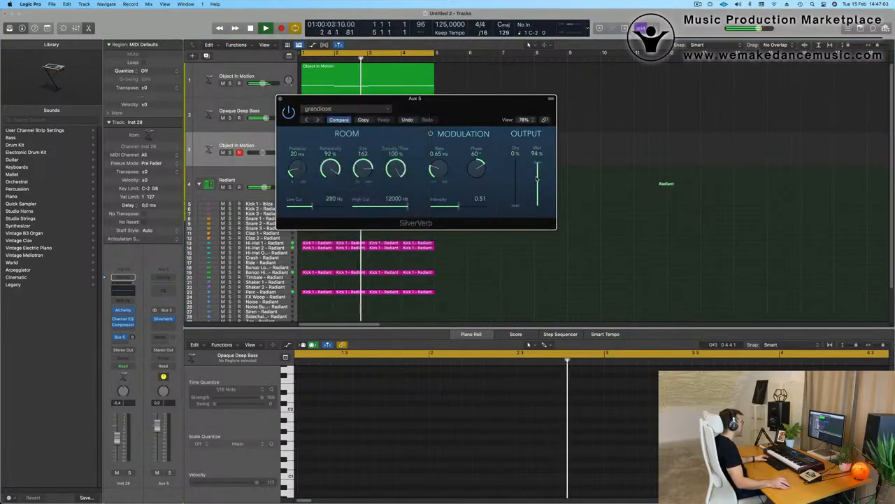
{"action": "left_click", "coordinate": [279, 98]}
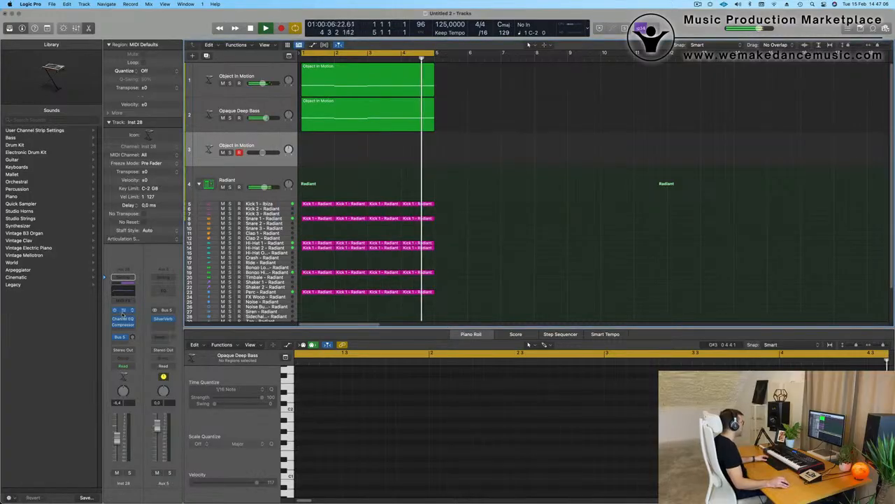
- Repeat all chord, bass and drum regions out to bar 17 and extend the cycle range to bar 17
{"action": "key", "text": "super+a"}
{"action": "key", "text": "super+r"}
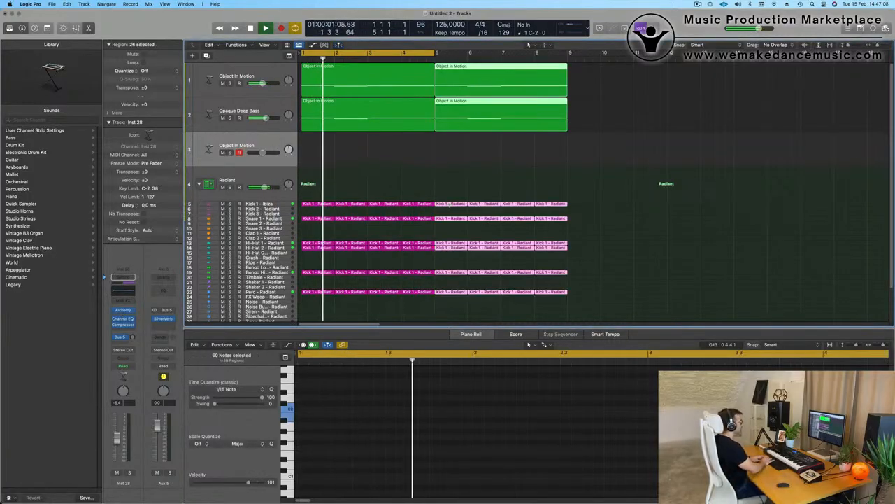
{"action": "key", "text": "super+r"}
{"action": "key", "text": "super+r"}
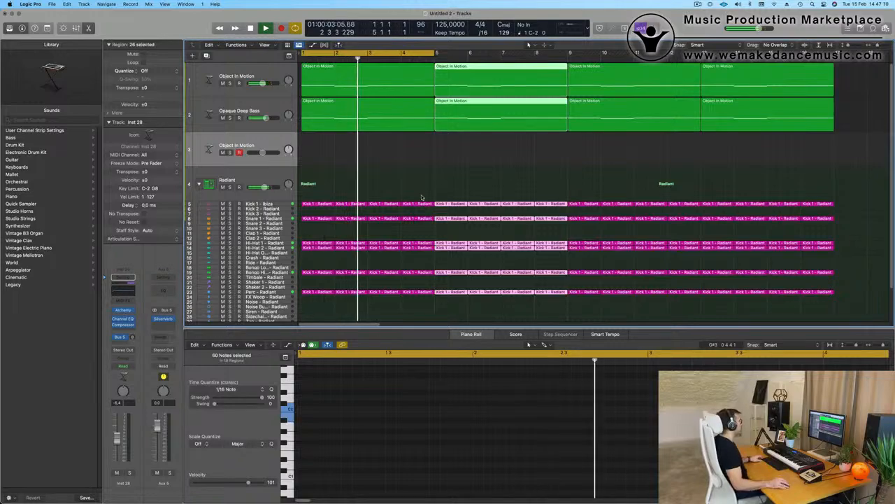
{"action": "left_click_drag", "start_coordinate": [436, 54], "coordinate": [835, 61]}
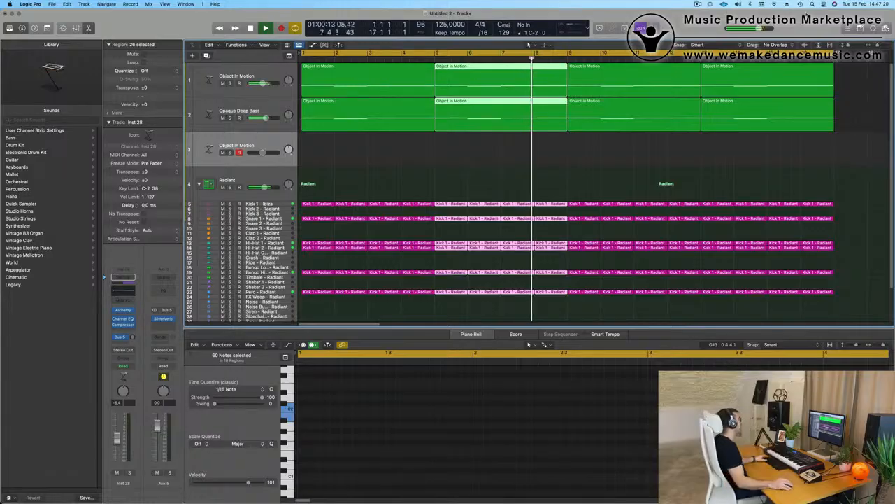
{"action": "left_click", "coordinate": [442, 158]}
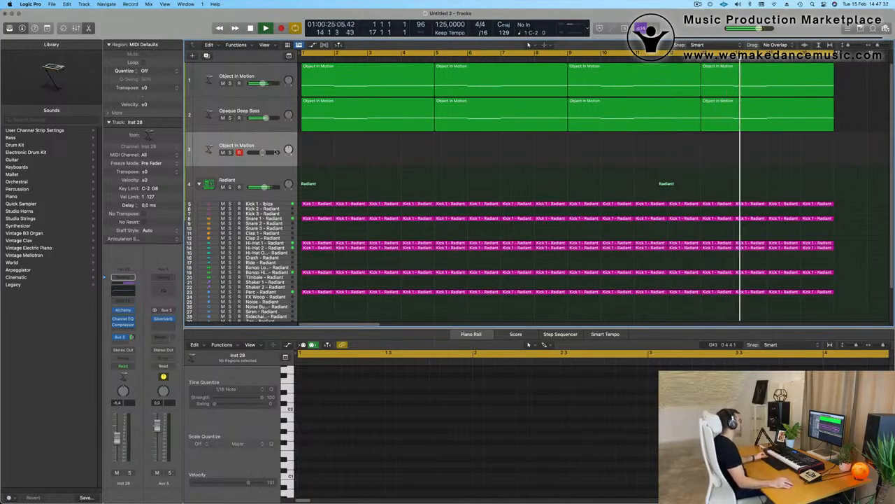
- Load the Weighted Pluck mallet preset in the new track's Alchemy
{"action": "left_click", "coordinate": [123, 310]}
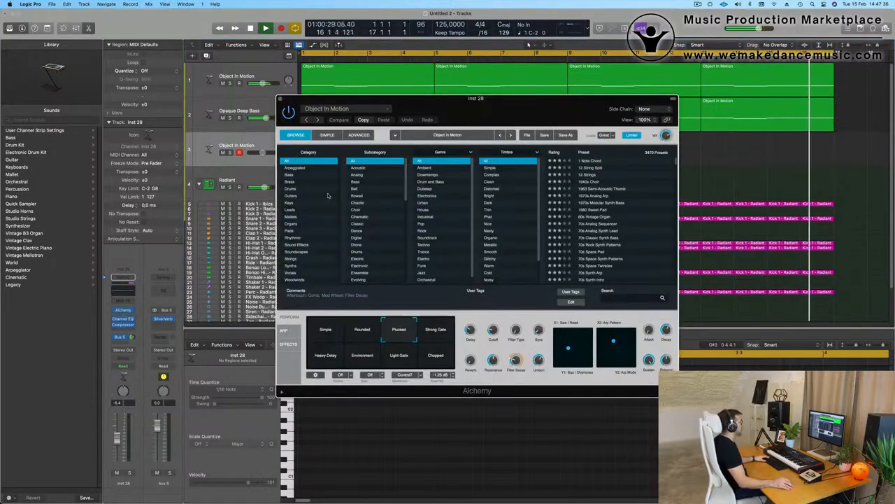
{"action": "left_click", "coordinate": [355, 111]}
{"action": "mouse_move", "coordinate": [377, 331]}
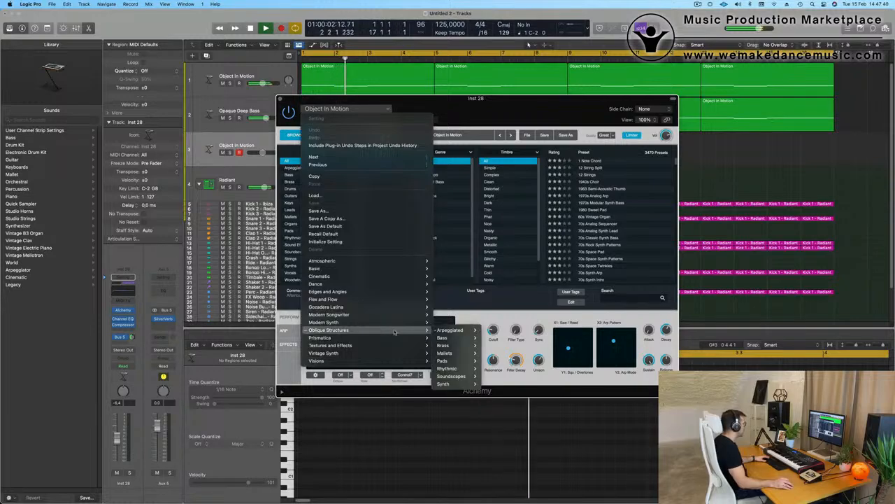
{"action": "mouse_move", "coordinate": [455, 357]}
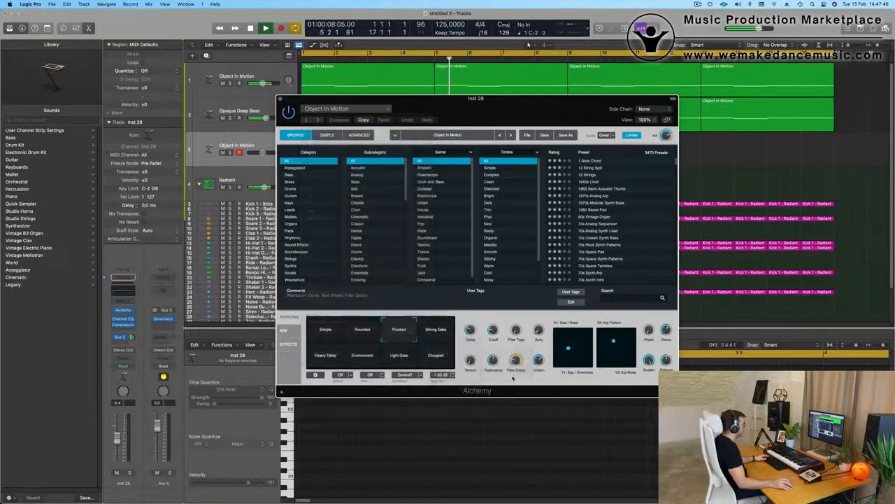
{"action": "left_click", "coordinate": [515, 377]}
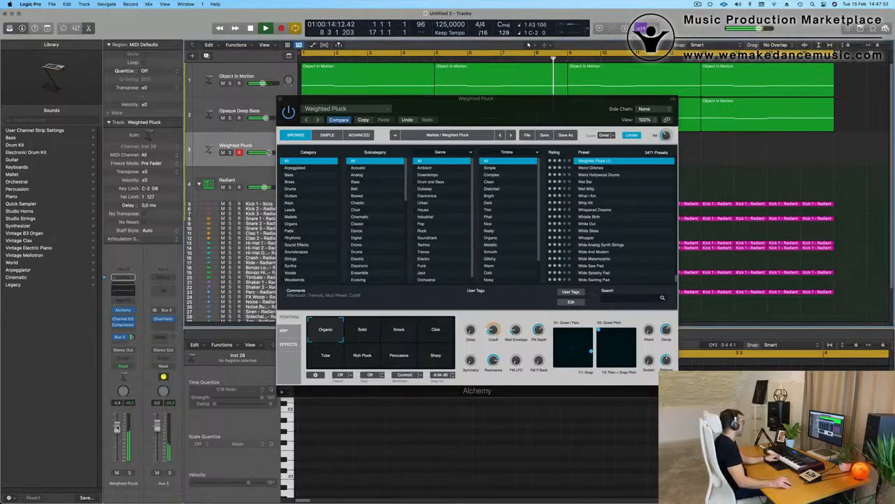
- Audition the Solid, Knock, Click, Tube, Rich Pluck, Percussive and Sharp variations
{"action": "left_click", "coordinate": [364, 340]}
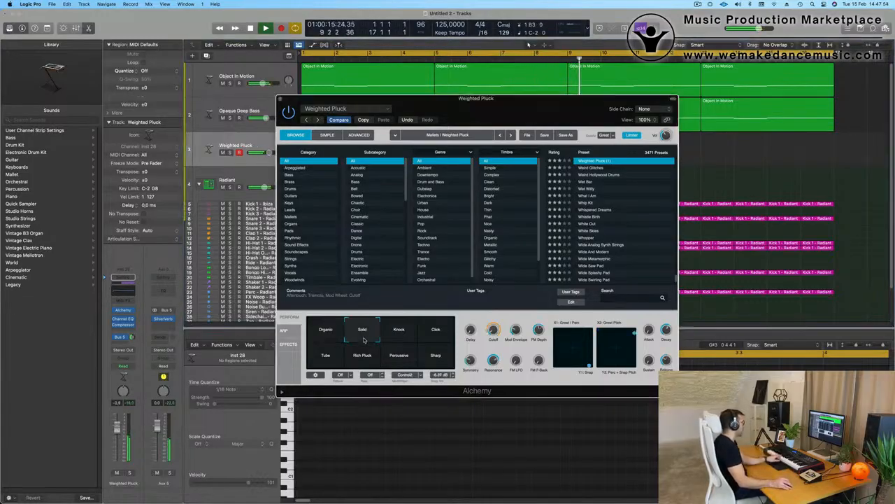
{"action": "left_click", "coordinate": [410, 335]}
{"action": "left_click", "coordinate": [432, 336]}
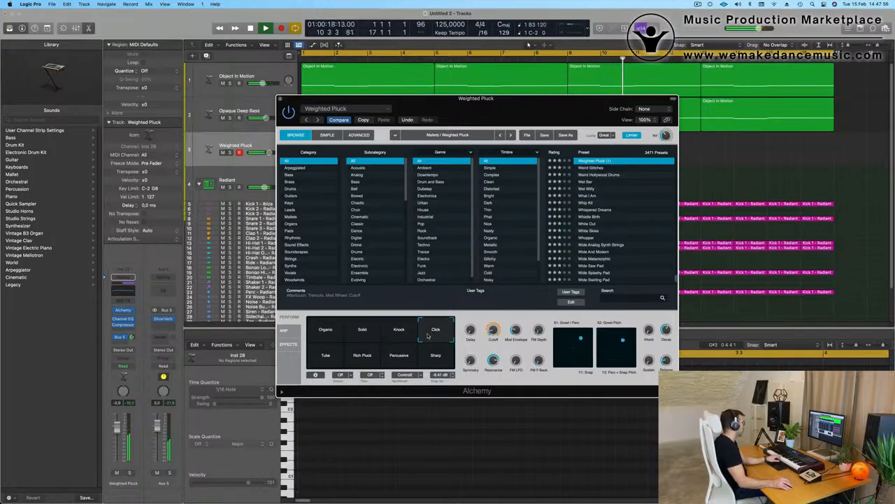
{"action": "left_click", "coordinate": [362, 333]}
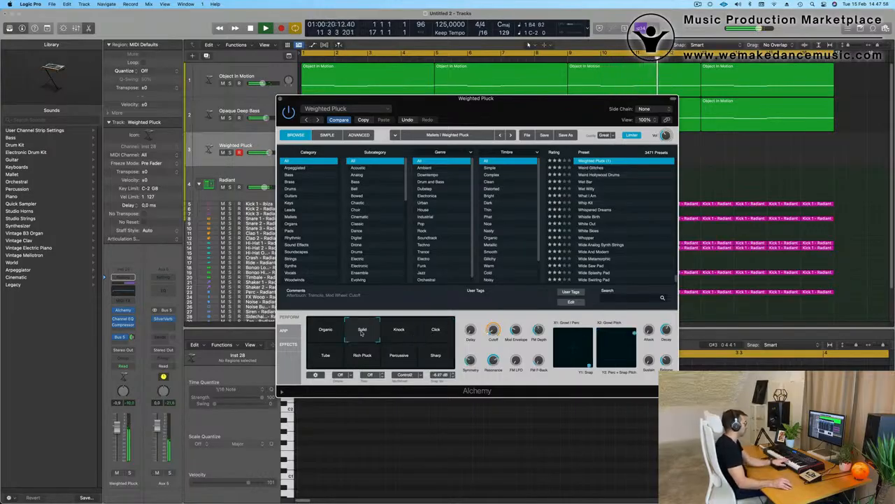
{"action": "left_click", "coordinate": [338, 355]}
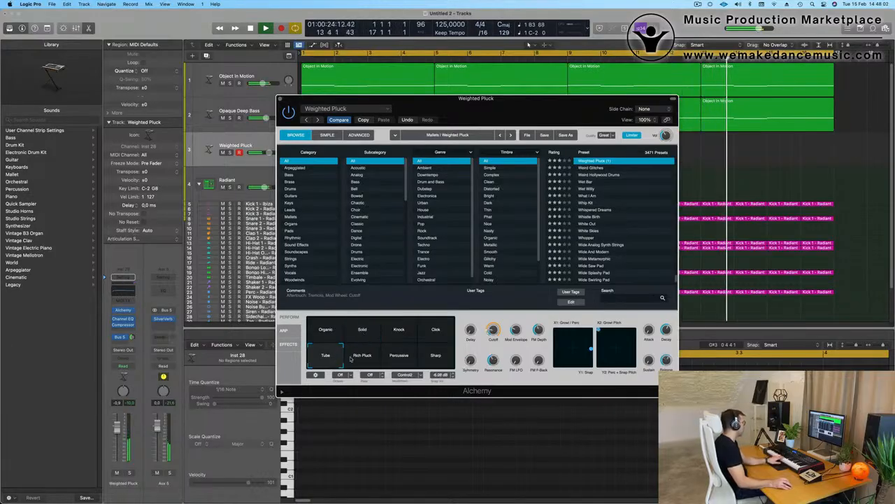
{"action": "left_click", "coordinate": [366, 358]}
{"action": "left_click", "coordinate": [415, 358]}
{"action": "left_click", "coordinate": [436, 356]}
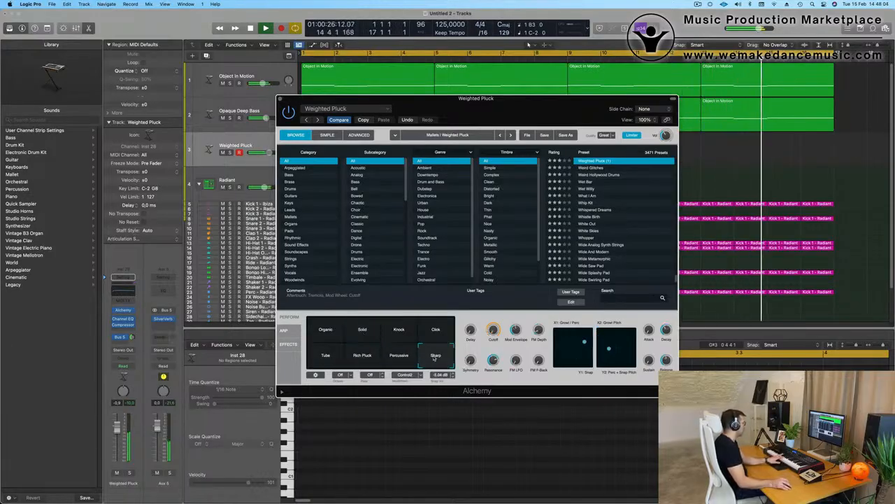
- Switch to Distant Etherial Bells in its Reversed variation and start recording
{"action": "left_click", "coordinate": [346, 110]}
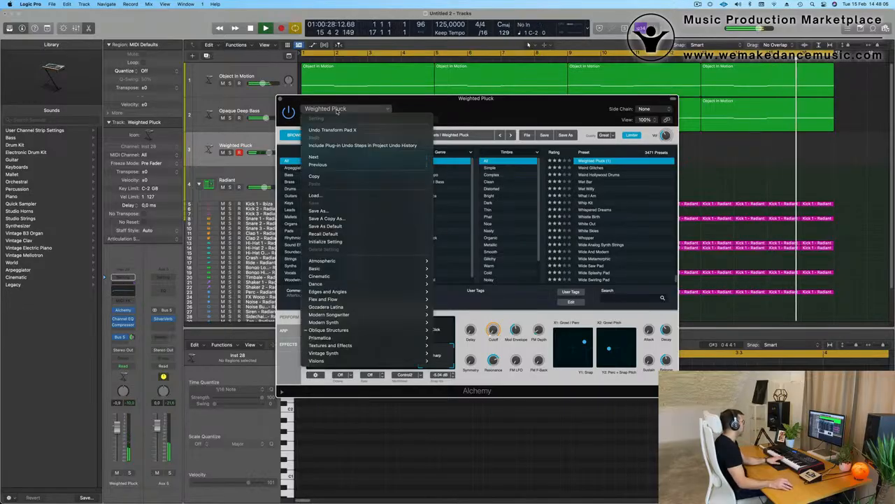
{"action": "mouse_move", "coordinate": [355, 329]}
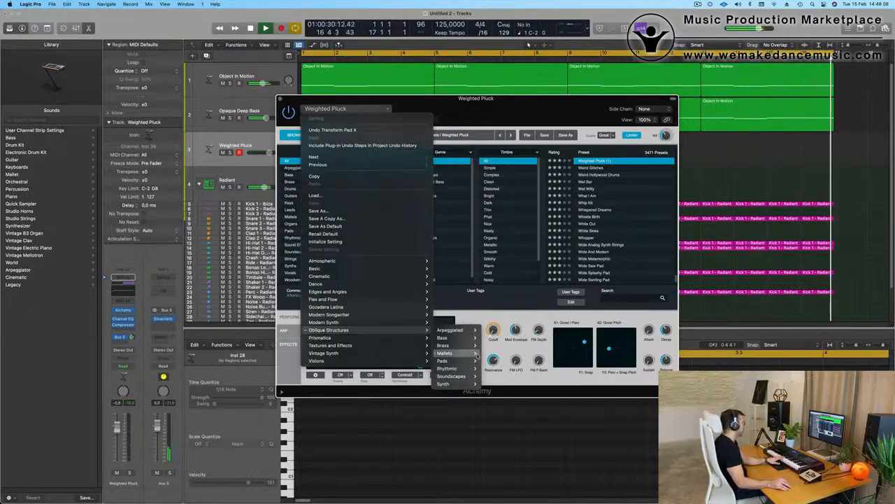
{"action": "mouse_move", "coordinate": [445, 352]}
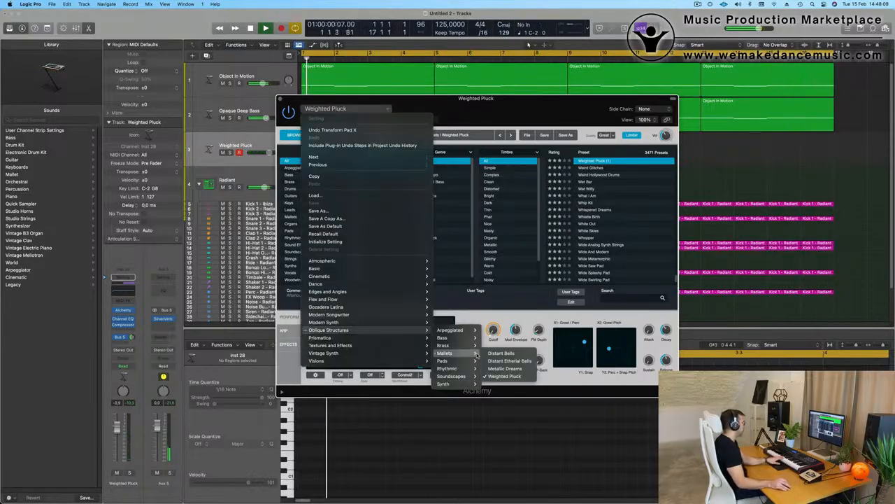
{"action": "left_click", "coordinate": [514, 361]}
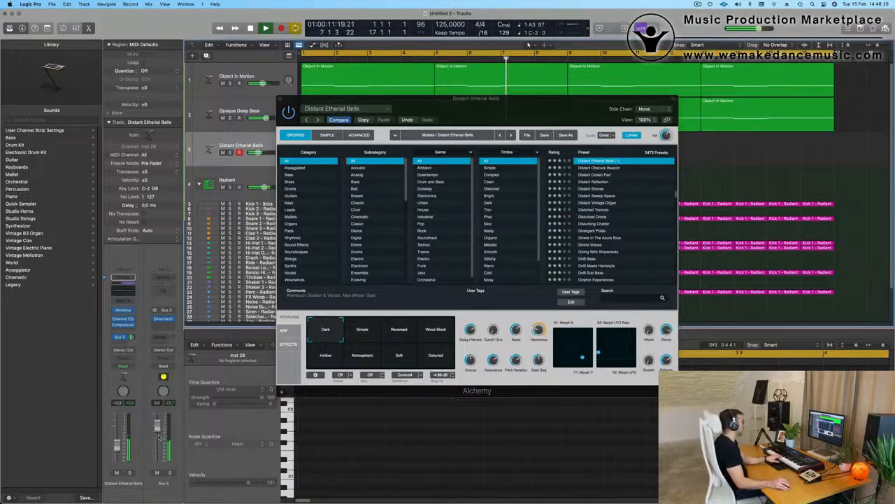
{"action": "left_click", "coordinate": [365, 333]}
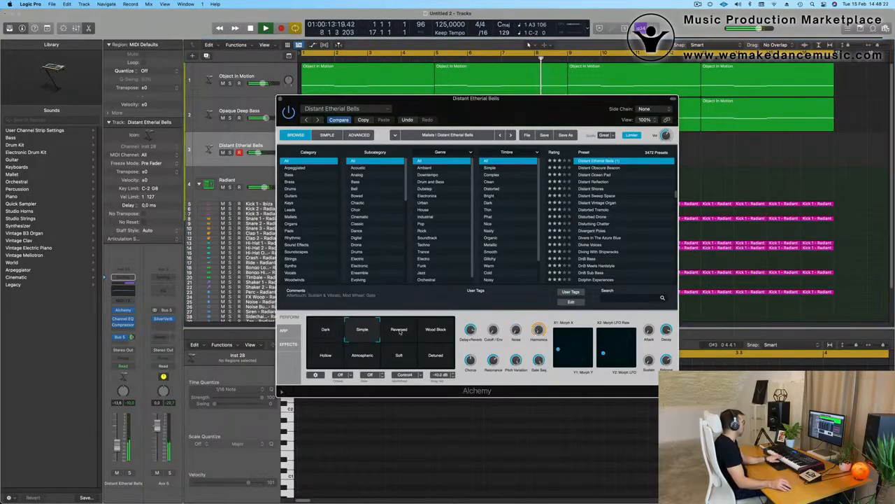
{"action": "left_click", "coordinate": [399, 333]}
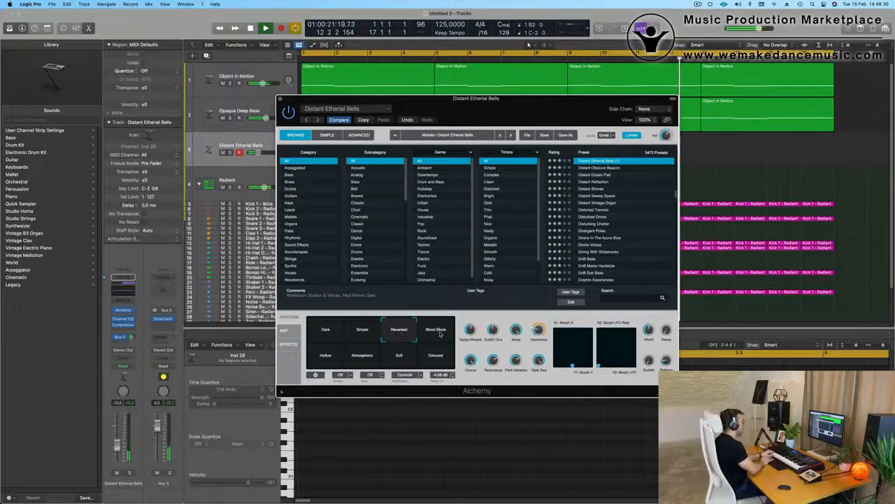
{"action": "key", "text": "r"}
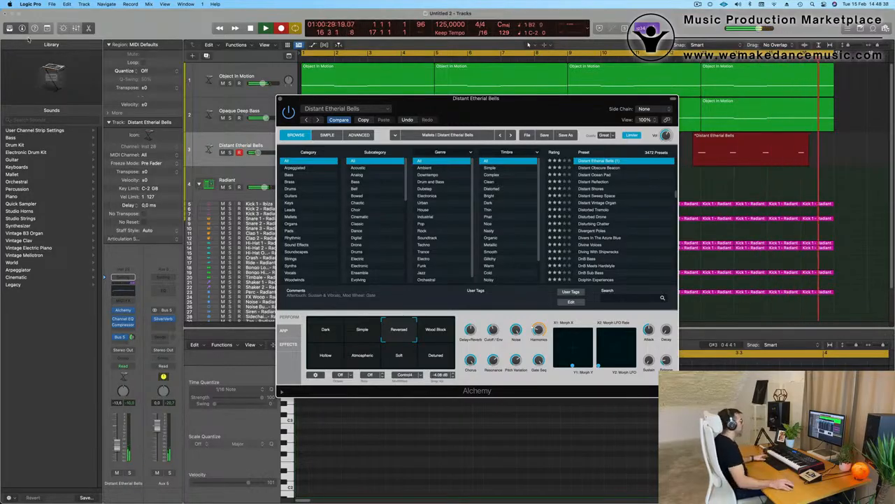
- Stop the bells recording and close the bottom note editor to reveal the tracks
{"action": "key", "text": "space"}
{"action": "left_click_drag", "start_coordinate": [529, 100], "coordinate": [469, 360]}
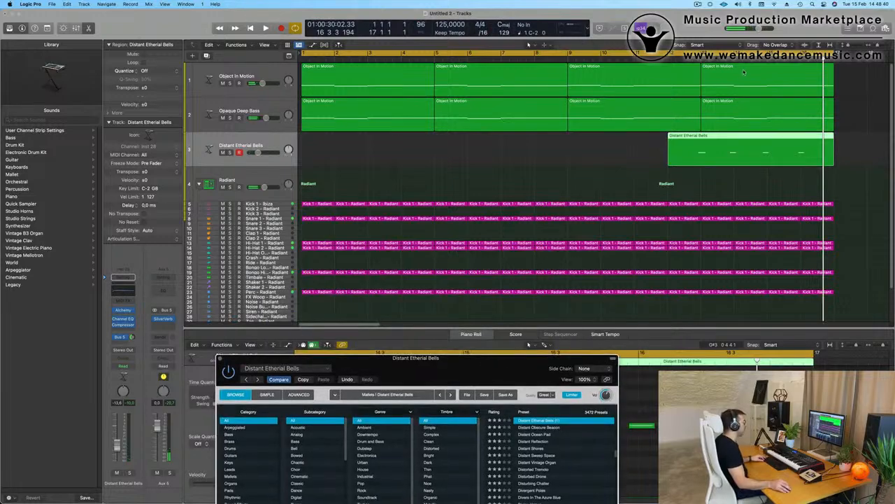
{"action": "key", "text": "e"}
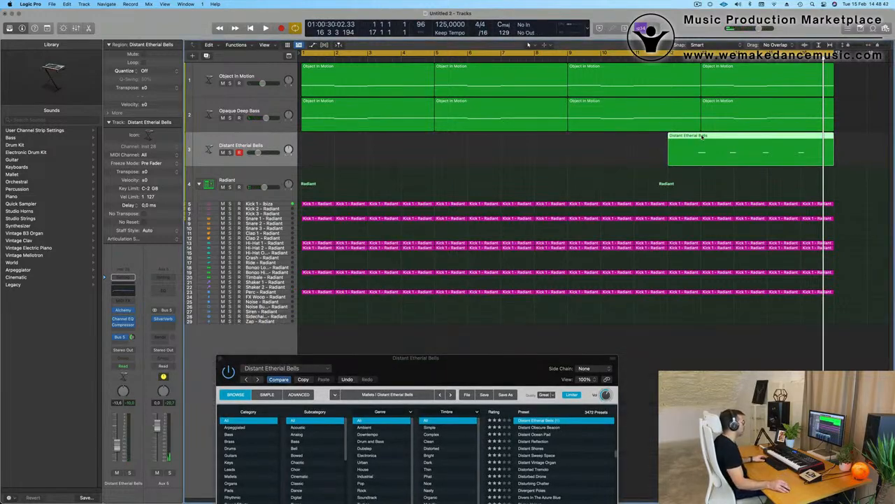
- Open the recorded bells region in the Piano Roll and select its later notes
{"action": "double_click", "coordinate": [702, 135]}
{"action": "left_click_drag", "start_coordinate": [475, 363], "coordinate": [652, 72]}
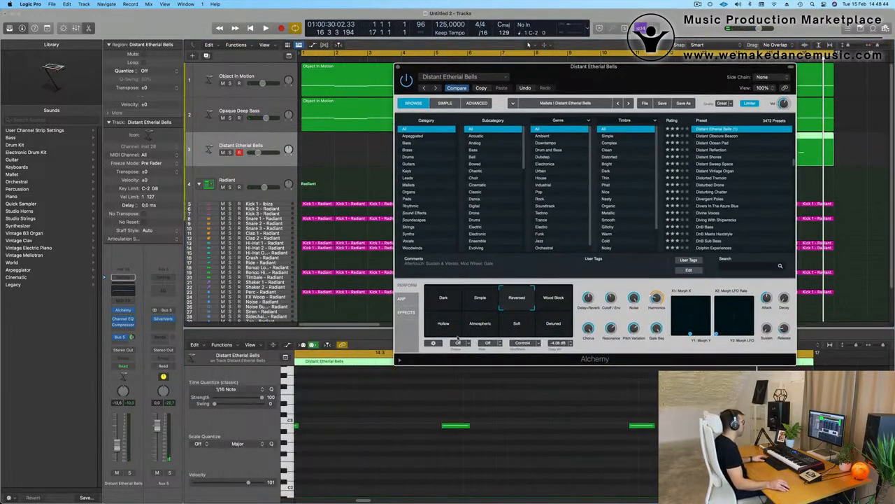
{"action": "key", "text": "super+Left"}
{"action": "key", "text": "super+Left"}
{"action": "left_click", "coordinate": [450, 457]}
{"action": "key", "text": "super+a"}
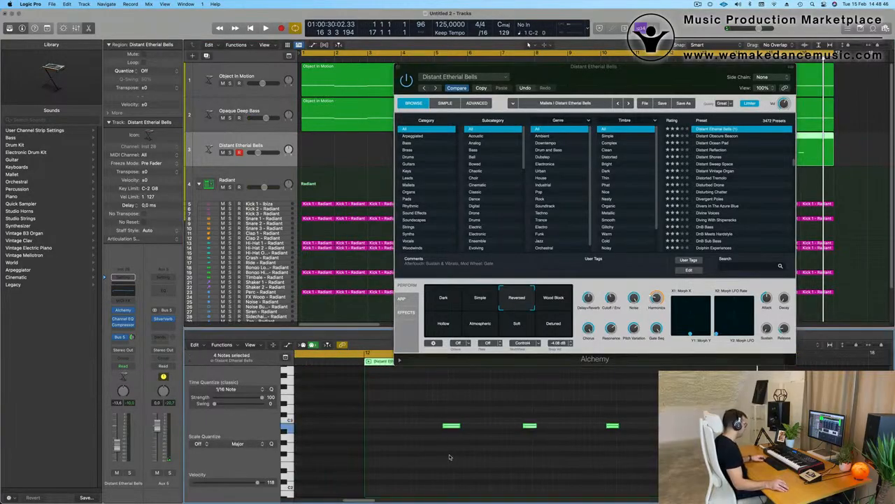
{"action": "key", "text": "super+a"}
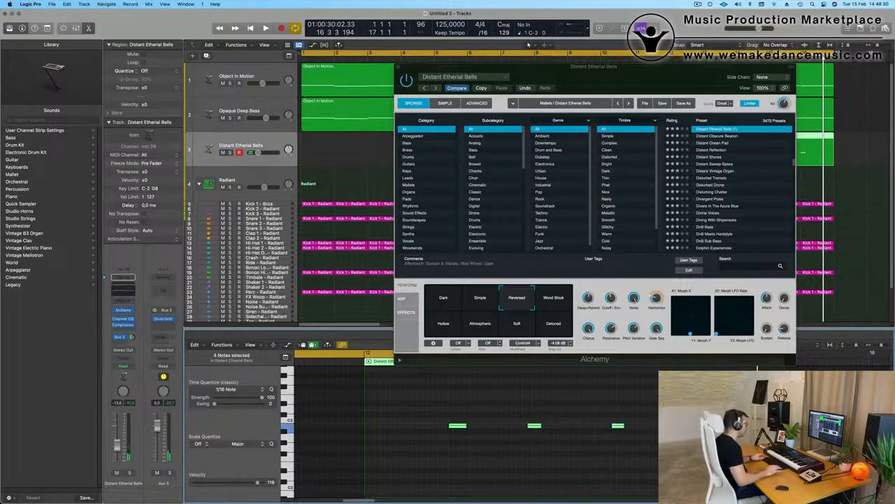
{"action": "left_click_drag", "start_coordinate": [521, 406], "coordinate": [660, 459]}
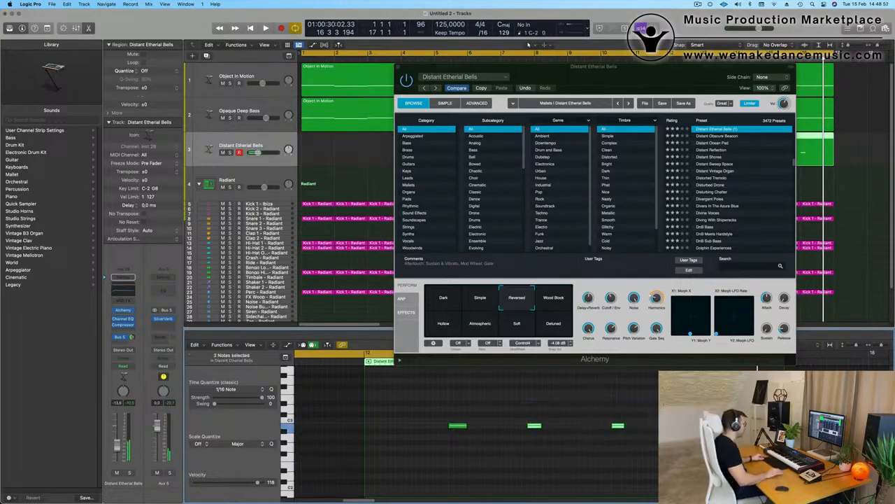
{"action": "left_click_drag", "start_coordinate": [526, 412], "coordinate": [660, 454]}
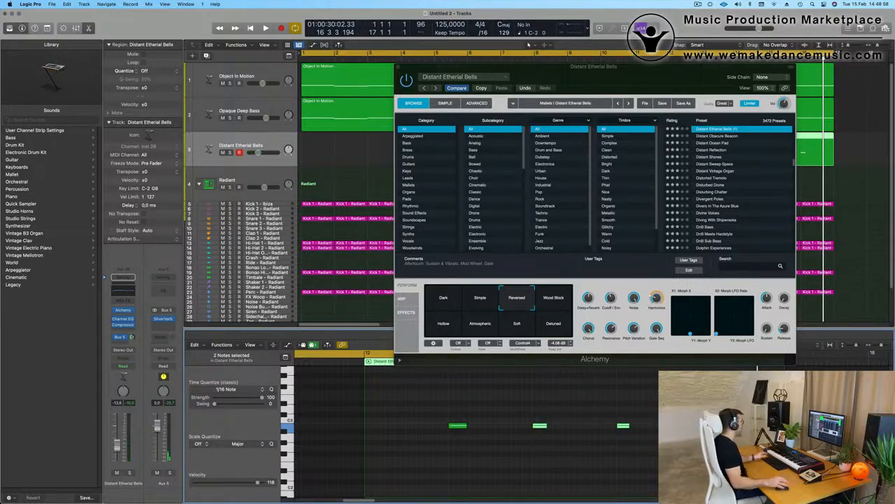
{"action": "left_click_drag", "start_coordinate": [645, 69], "coordinate": [634, 275]}
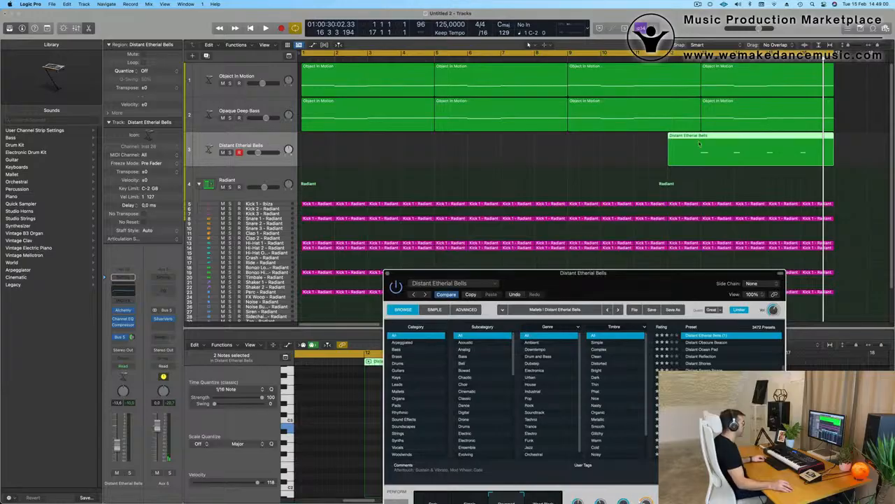
- Split off and delete the small part of the bells region, moving the rest to bar 1
{"action": "left_click", "coordinate": [700, 144]}
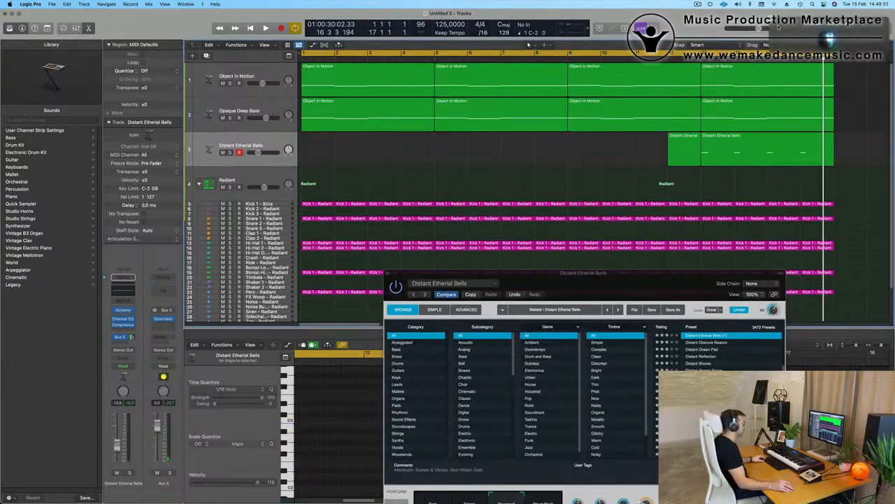
{"action": "left_click", "coordinate": [694, 145]}
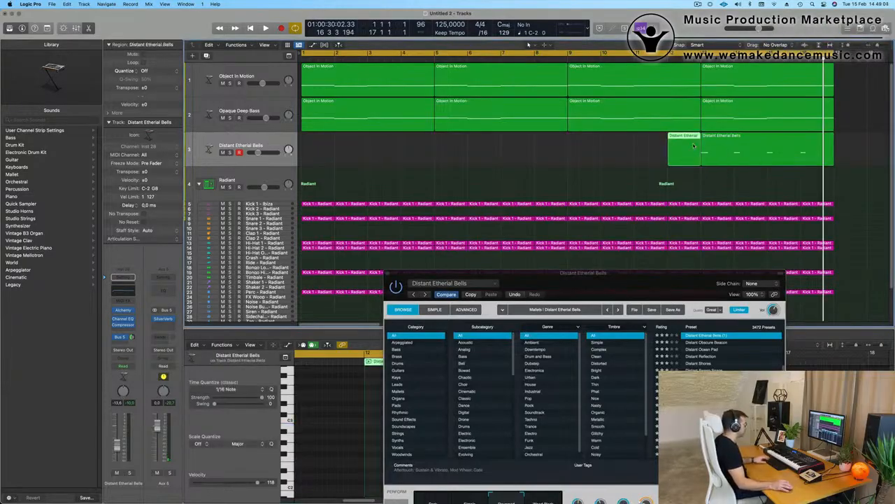
{"action": "key", "text": "Delete"}
{"action": "left_click_drag", "start_coordinate": [769, 150], "coordinate": [369, 159]}
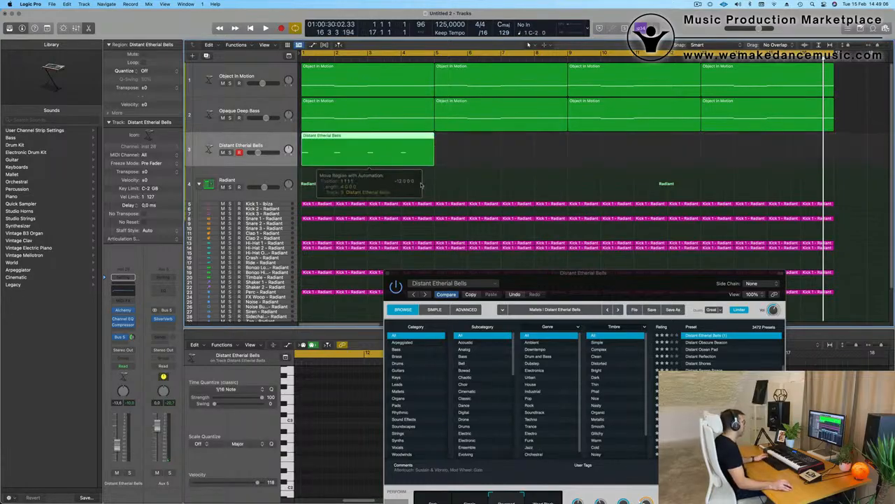
- Lower the bells track volume to around -20 dB or below while playing from bar 1
{"action": "key", "text": "space"}
{"action": "key", "text": "space"}
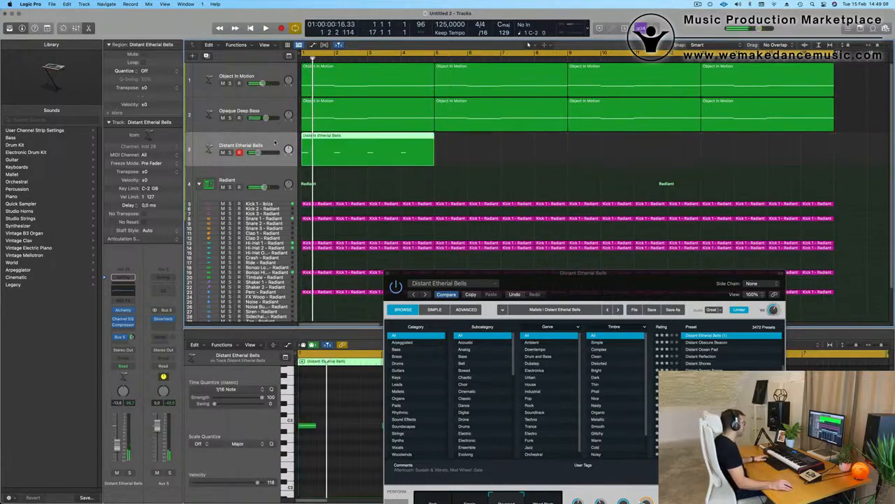
{"action": "key", "text": "space"}
{"action": "key", "text": "space"}
{"action": "key", "text": "space"}
{"action": "left_click_drag", "start_coordinate": [118, 447], "coordinate": [120, 456]}
{"action": "key", "text": "space"}
{"action": "key", "text": "space"}
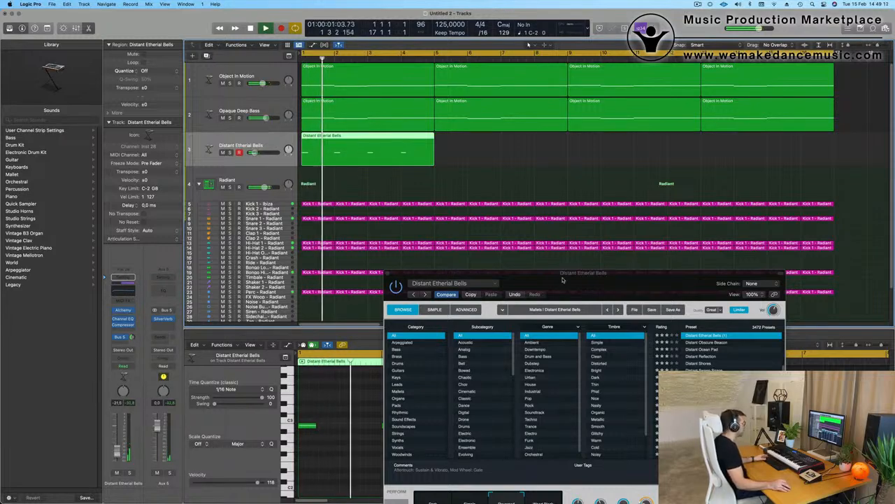
{"action": "left_click_drag", "start_coordinate": [563, 274], "coordinate": [394, 400]}
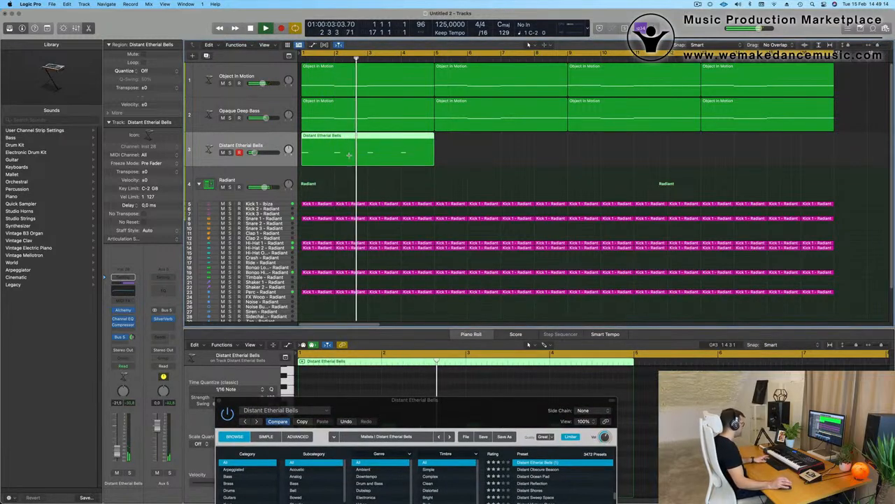
- Repeat the bells region into four copies spanning bars 1–17
{"action": "key", "text": "super+r"}
{"action": "key", "text": "super+r"}
{"action": "key", "text": "super+r"}
{"action": "key", "text": "super+Left"}
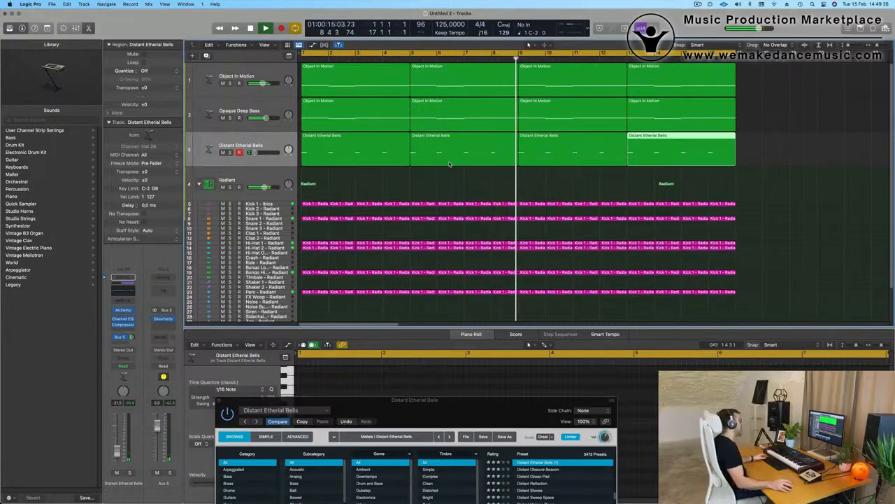
{"action": "left_click", "coordinate": [294, 149]}
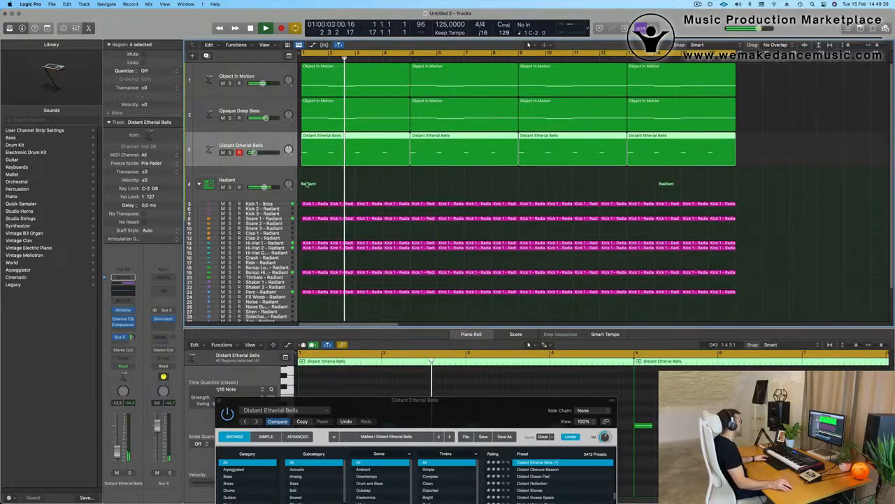
- Audition the Wood Block variation, then return to Reversed
{"action": "left_click_drag", "start_coordinate": [336, 401], "coordinate": [317, 183]}
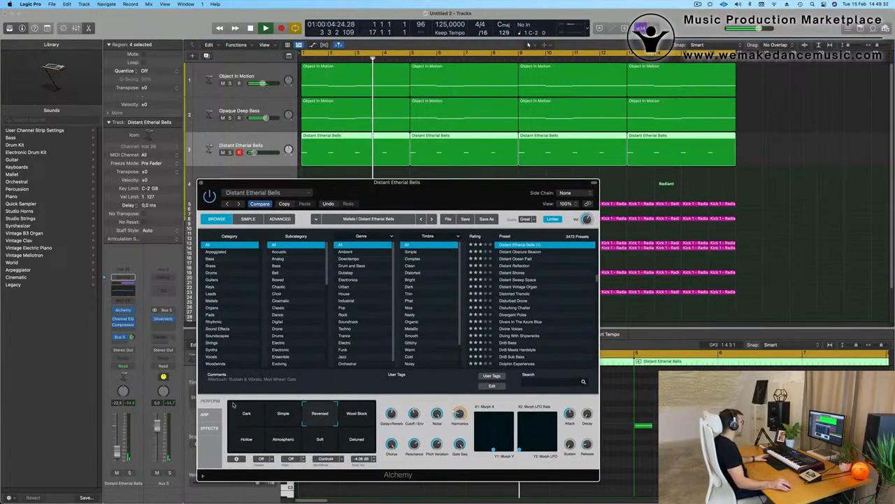
{"action": "left_click", "coordinate": [360, 418]}
{"action": "left_click", "coordinate": [319, 416]}
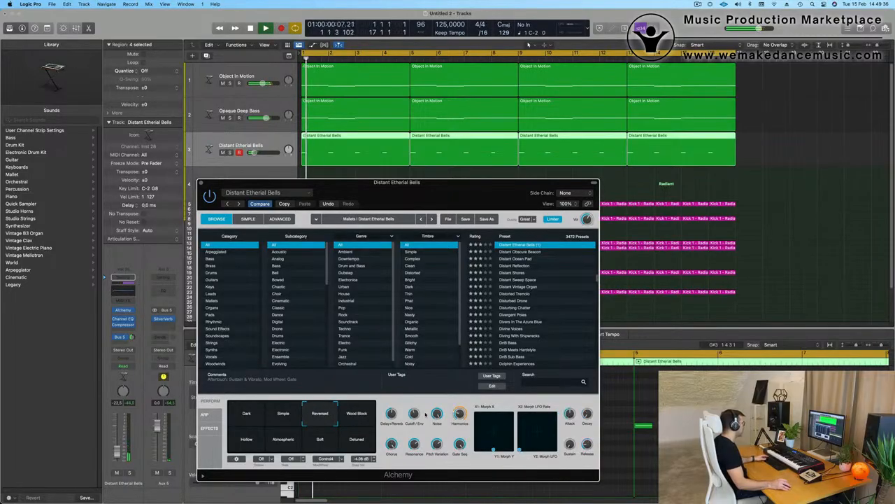
{"action": "mouse_move", "coordinate": [415, 414]}
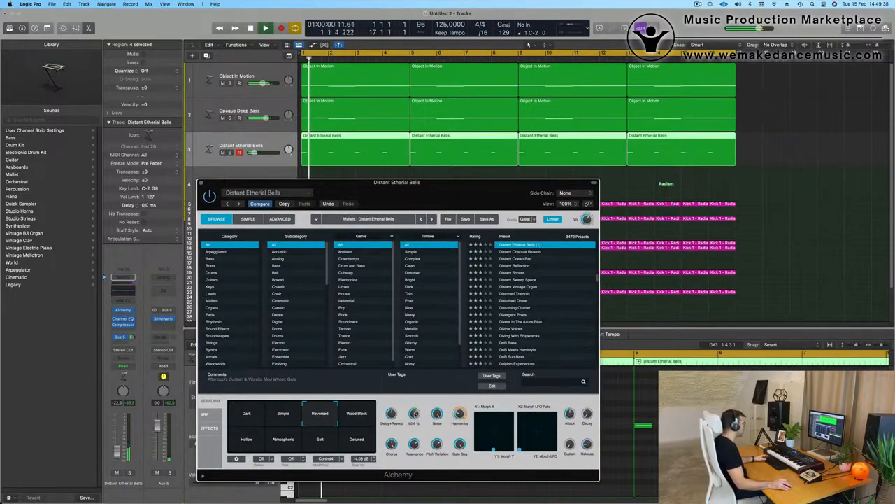
- Lower the Cutoff/Env amount from 60.6% to about 44% and close the bells instrument
{"action": "left_click_drag", "start_coordinate": [470, 205], "coordinate": [559, 265]}
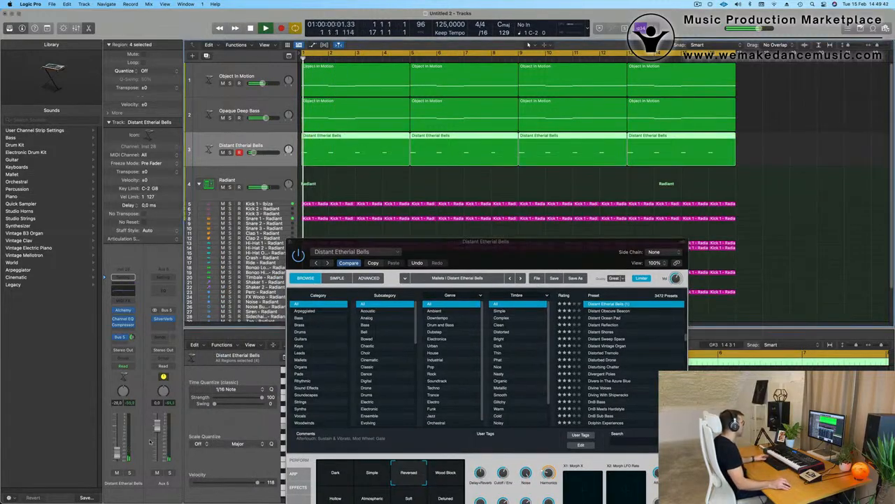
{"action": "left_click_drag", "start_coordinate": [485, 255], "coordinate": [485, 238]}
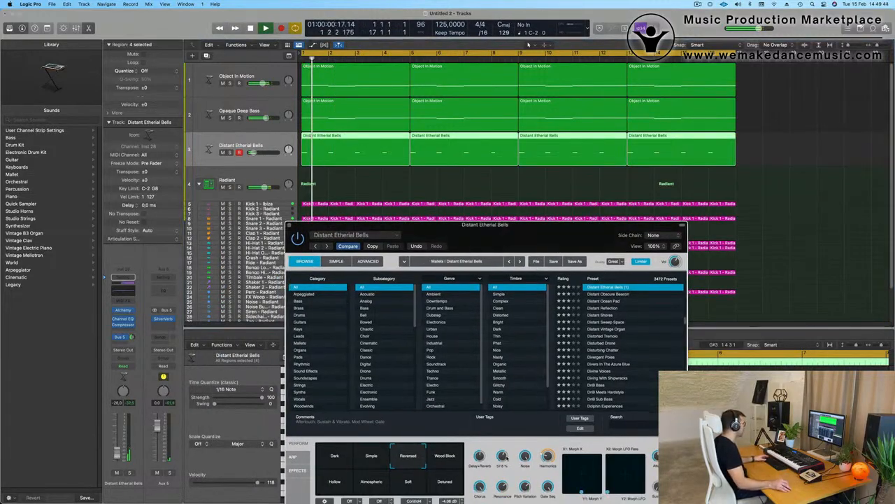
{"action": "left_click_drag", "start_coordinate": [505, 456], "coordinate": [502, 459]}
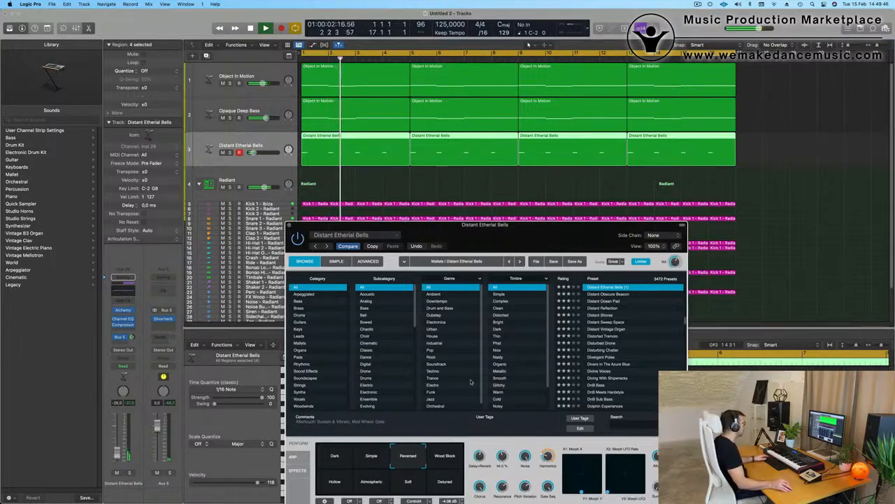
{"action": "left_click", "coordinate": [291, 225]}
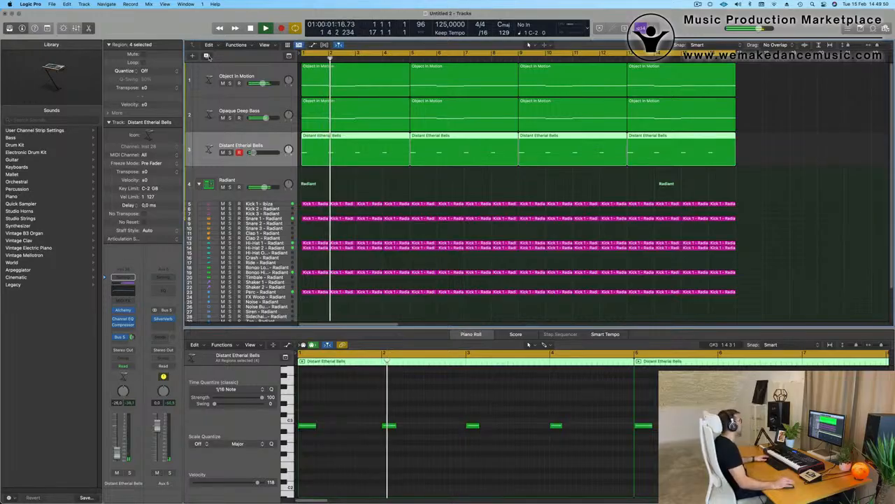
- Duplicate the Distant Etherial Bells track as a new Inst 29 track and open its Alchemy window
{"action": "key", "text": "super+d"}
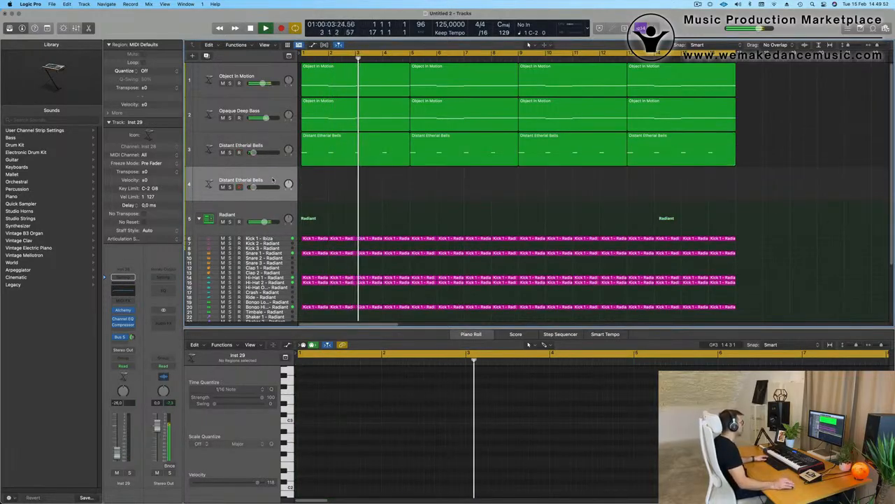
{"action": "left_click", "coordinate": [123, 310]}
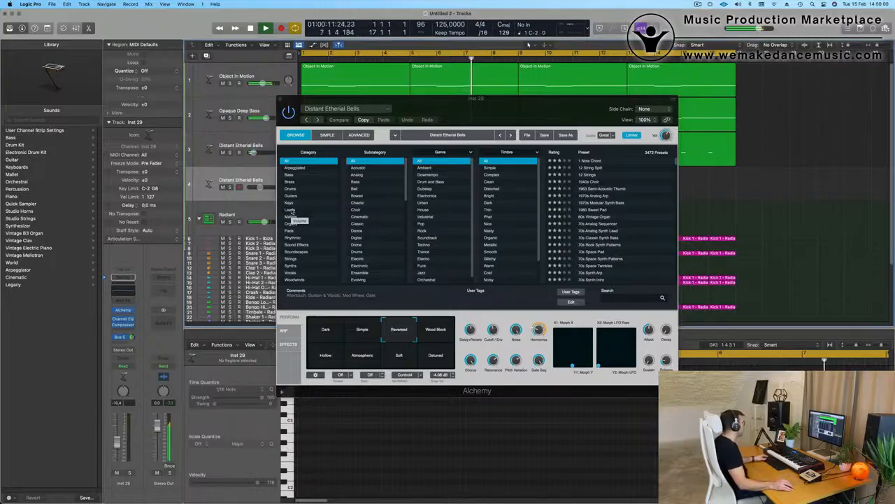
- Filter Alchemy to Mallets, load Atlantean Bells, raise the Bus 5 reverb send, and try Damped and Warm Ambience
{"action": "left_click", "coordinate": [293, 218]}
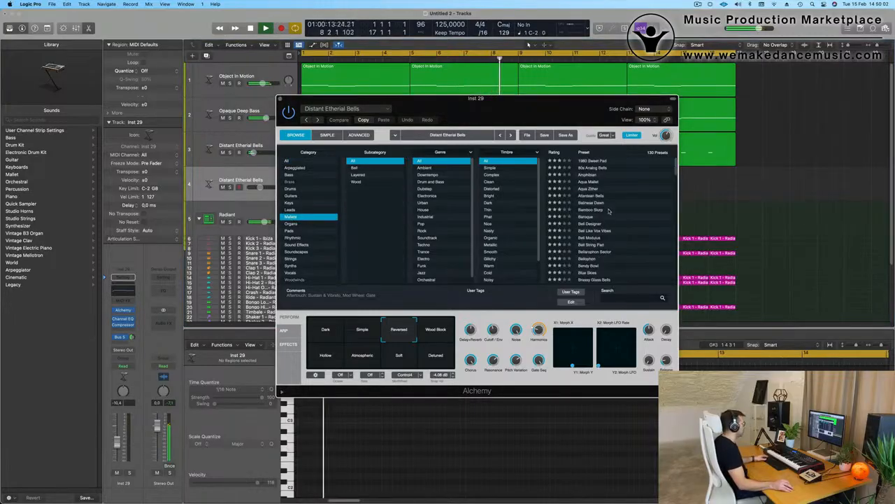
{"action": "left_click", "coordinate": [588, 195]}
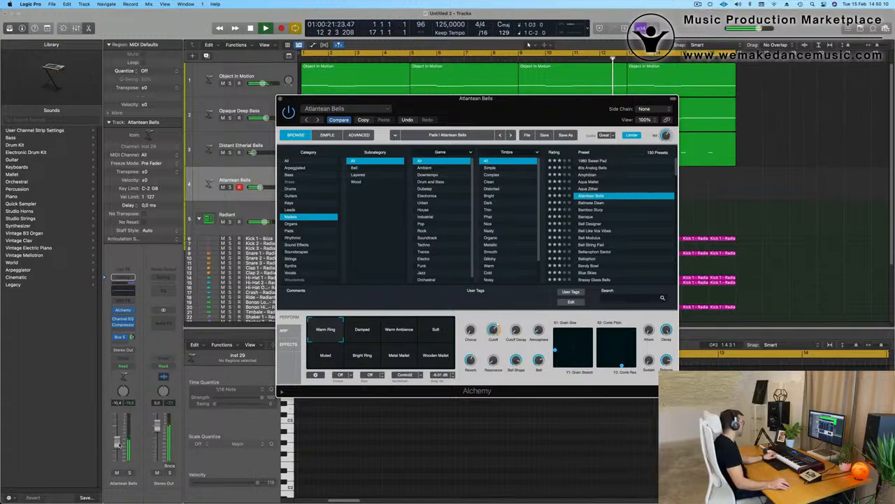
{"action": "left_click", "coordinate": [125, 336]}
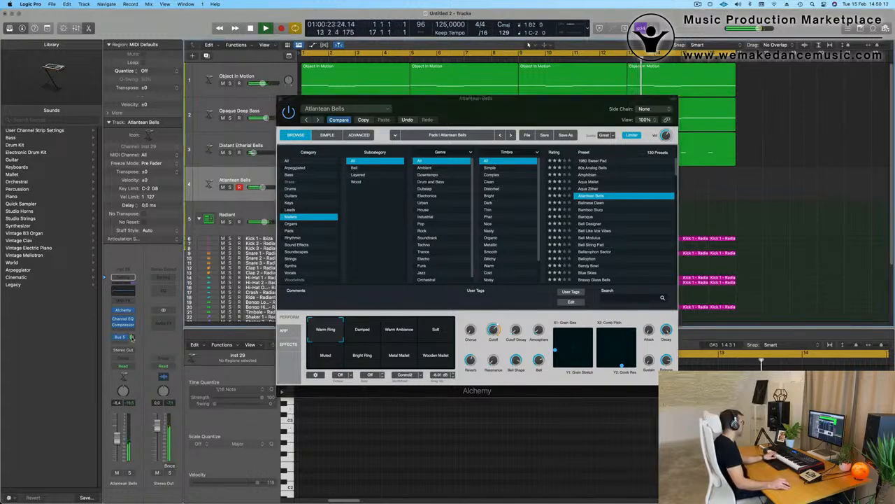
{"action": "left_click_drag", "start_coordinate": [132, 337], "coordinate": [132, 335]}
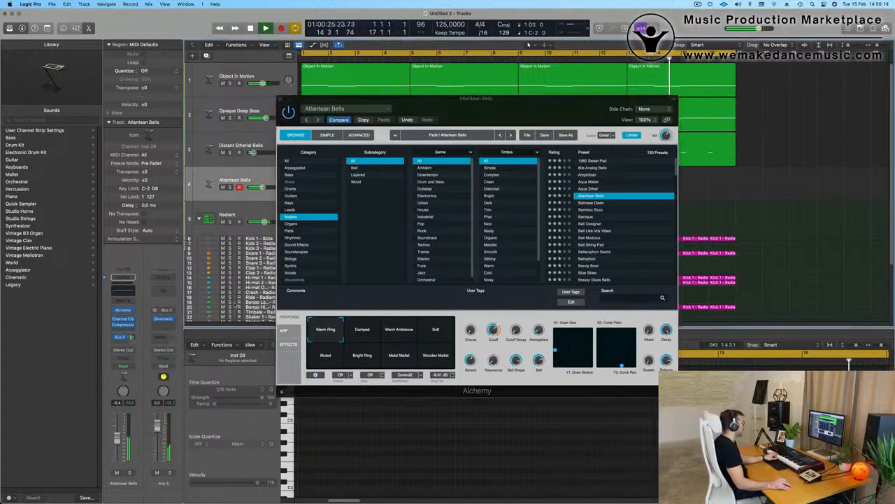
{"action": "left_click", "coordinate": [363, 331]}
{"action": "left_click", "coordinate": [399, 330]}
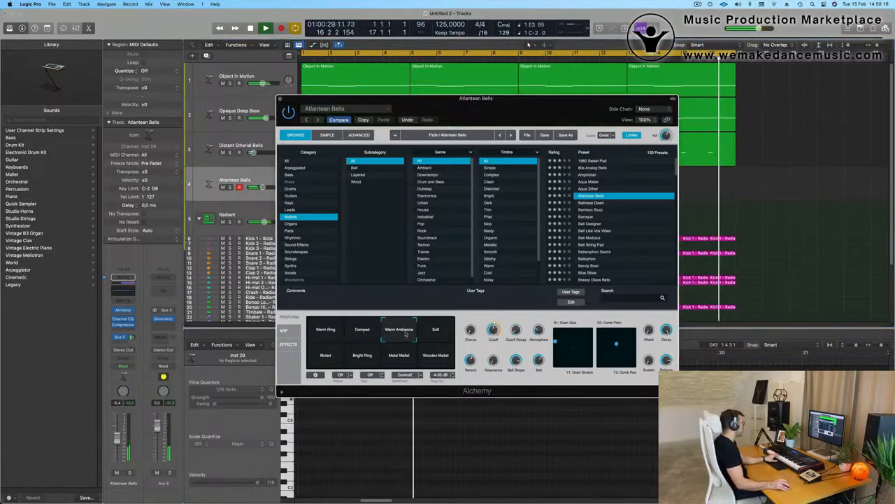
- Audition Balinese Dawn variations and Bamboo Slurp, then load the Baroque mallet preset
{"action": "left_click", "coordinate": [595, 203]}
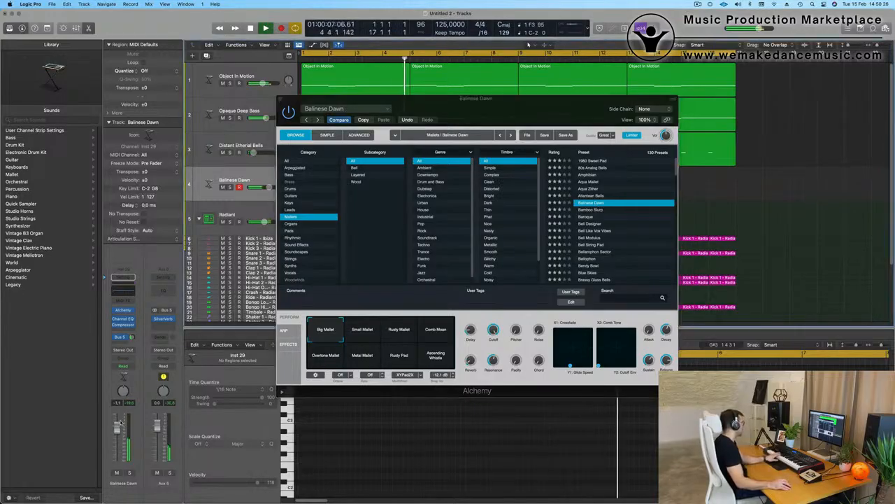
{"action": "left_click", "coordinate": [365, 329]}
{"action": "left_click", "coordinate": [400, 330]}
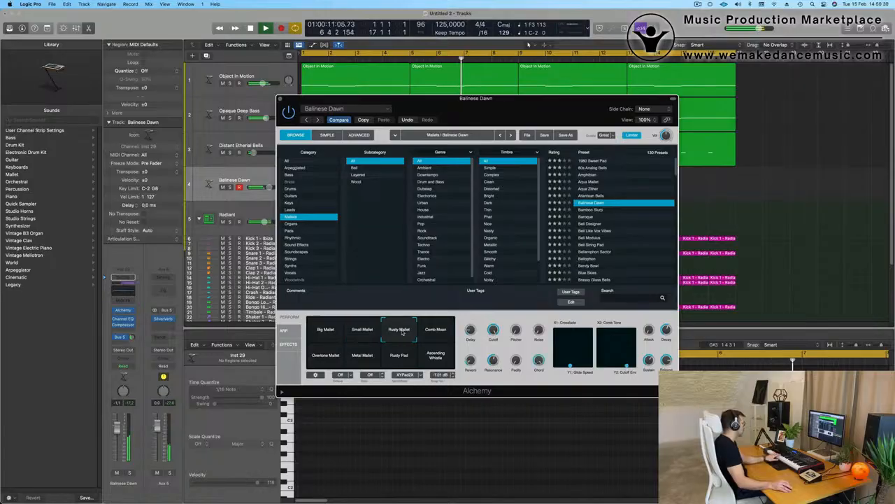
{"action": "left_click", "coordinate": [436, 330]}
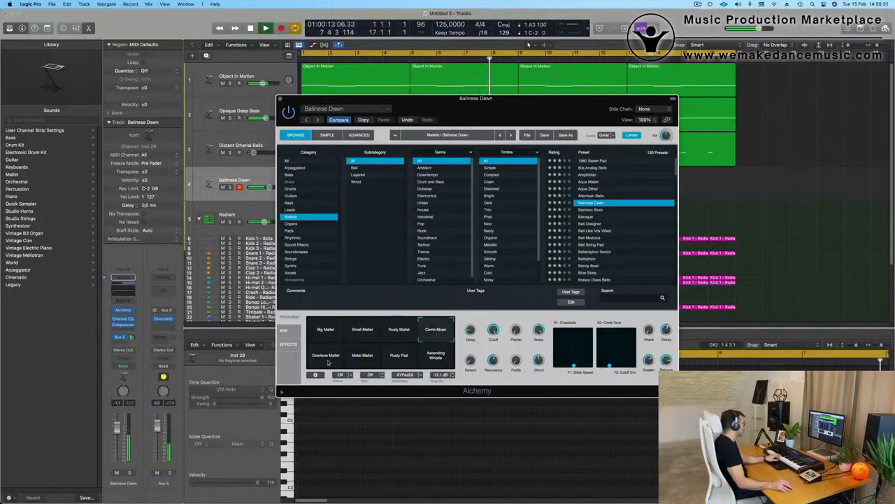
{"action": "left_click", "coordinate": [338, 358]}
{"action": "left_click", "coordinate": [368, 358]}
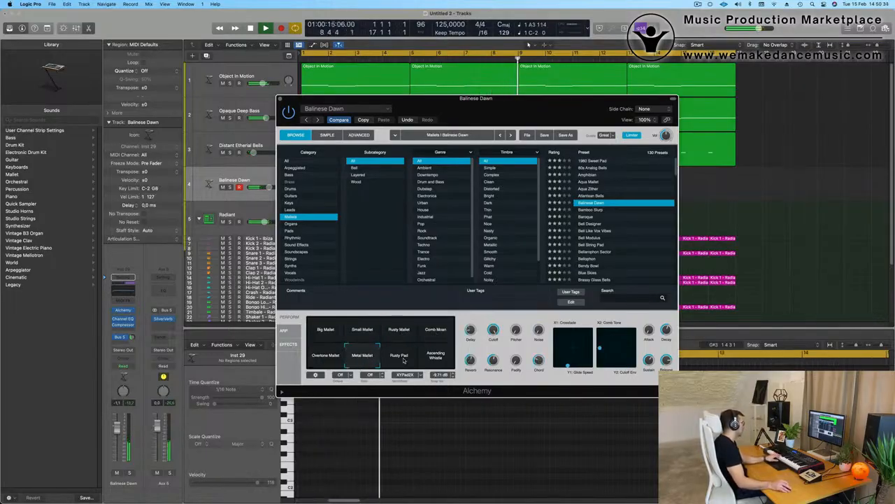
{"action": "left_click", "coordinate": [399, 355]}
{"action": "left_click", "coordinate": [633, 209]}
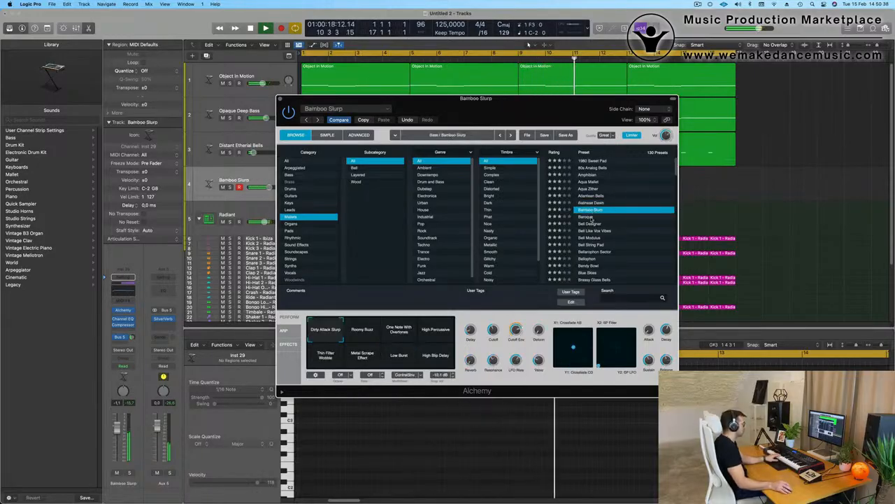
{"action": "left_click", "coordinate": [589, 218]}
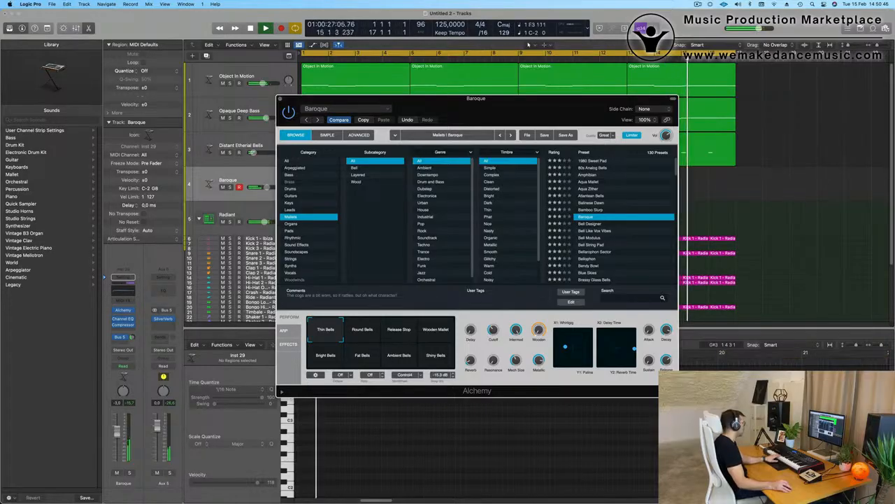
- Lower the Baroque channel fader slightly and compare the Round Bells and Release Stop variations
{"action": "left_click_drag", "start_coordinate": [118, 429], "coordinate": [117, 437]}
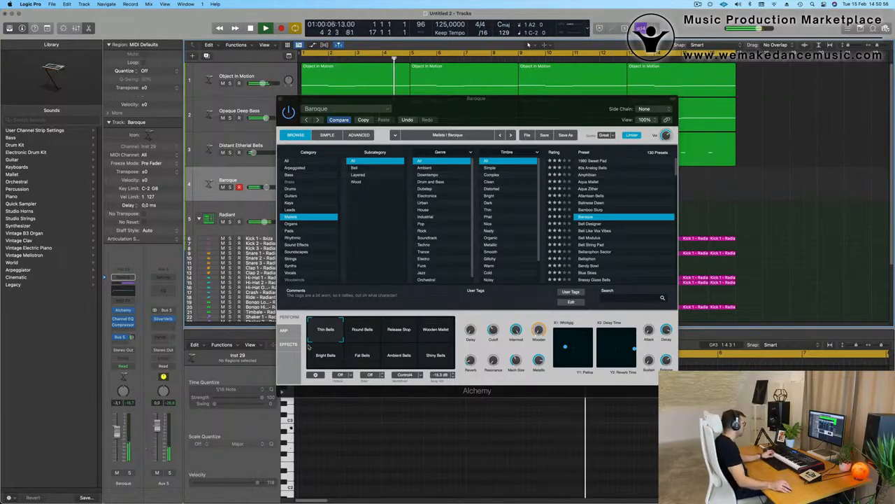
{"action": "left_click", "coordinate": [364, 336]}
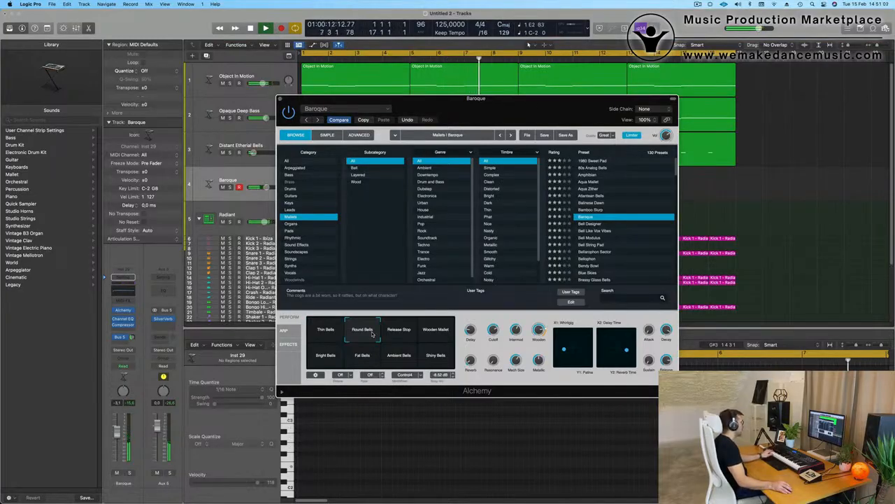
{"action": "left_click", "coordinate": [394, 333]}
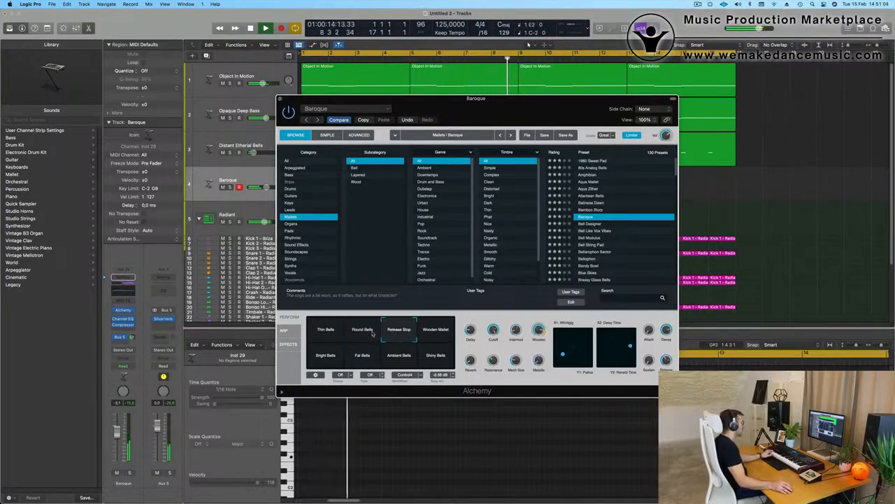
{"action": "left_click", "coordinate": [371, 333]}
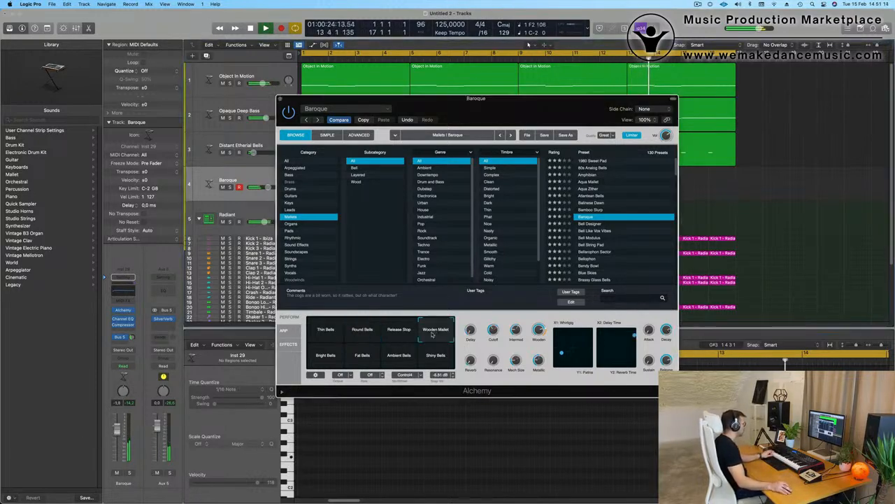
- Audition Wooden Mallet, Bright, Ambient and Shiny Bells, settling on Fat Bells
{"action": "left_click", "coordinate": [401, 333]}
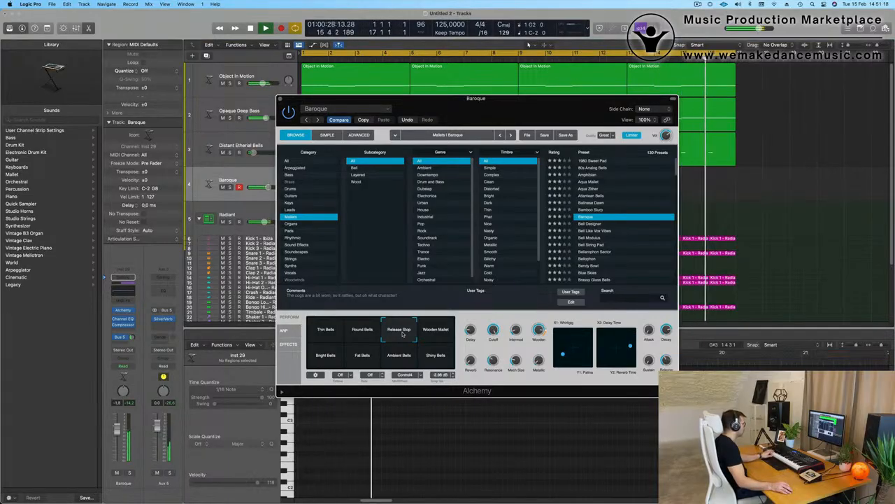
{"action": "left_click", "coordinate": [326, 357]}
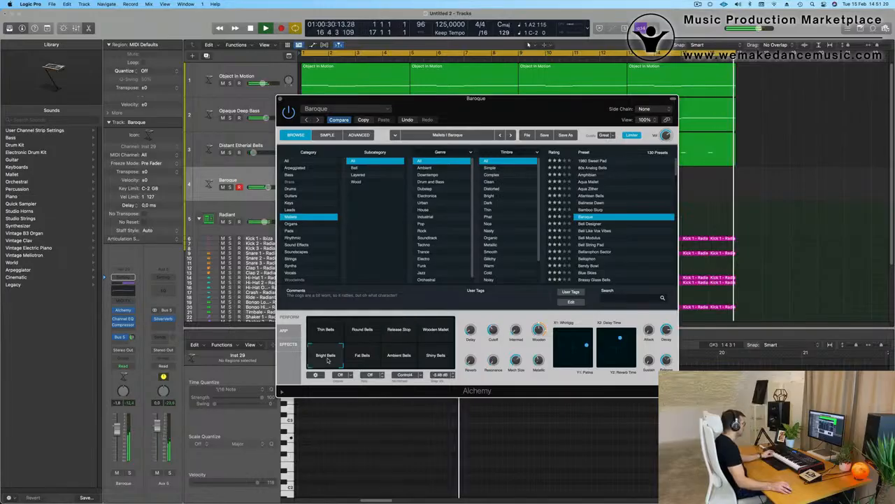
{"action": "left_click", "coordinate": [363, 357]}
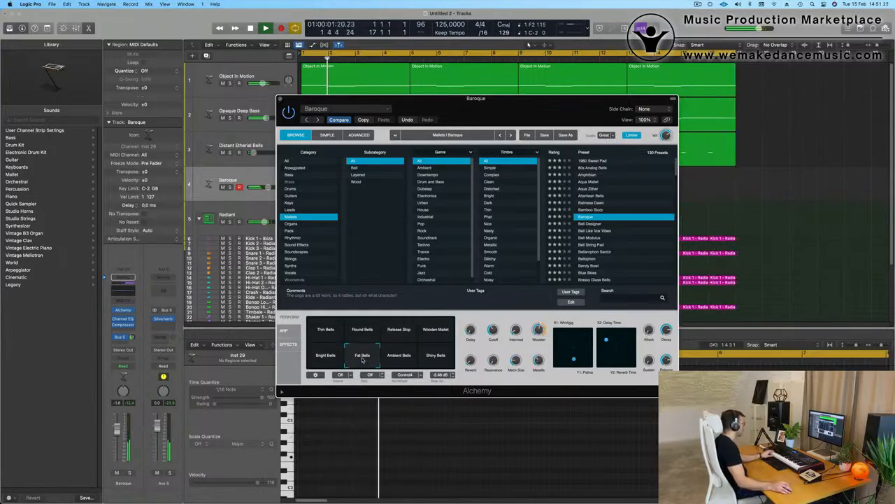
{"action": "left_click", "coordinate": [399, 356]}
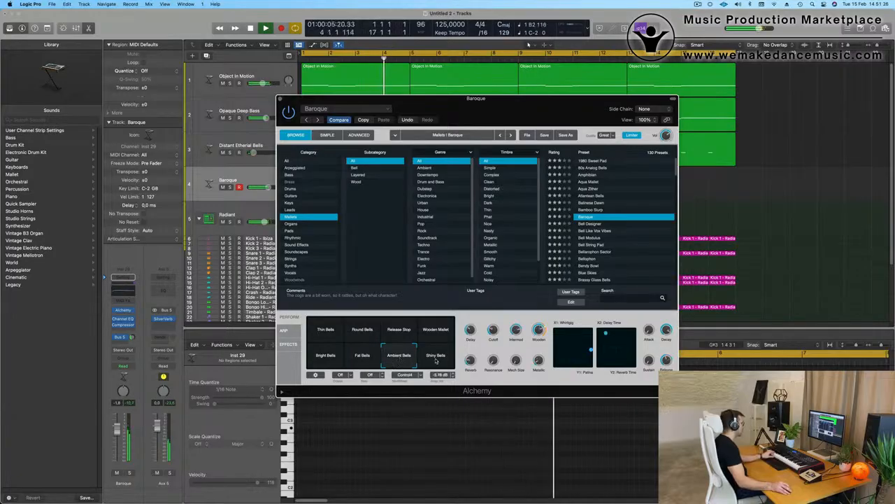
{"action": "left_click", "coordinate": [434, 358]}
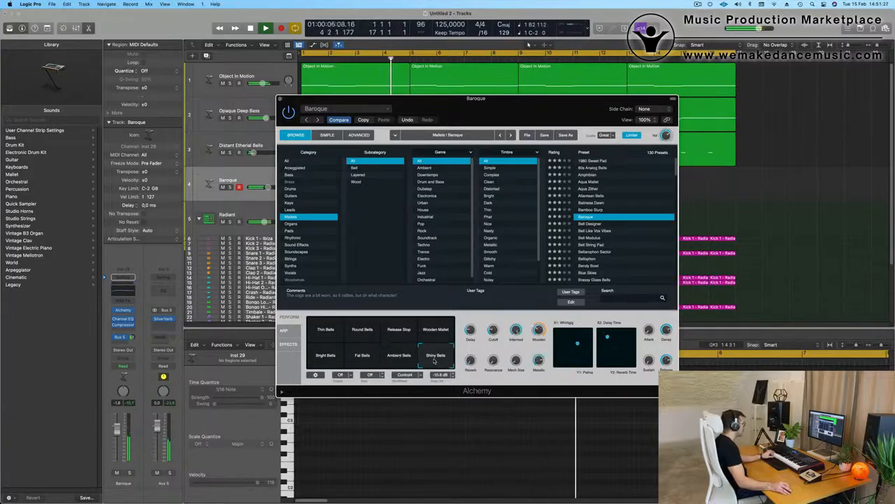
{"action": "left_click", "coordinate": [364, 358]}
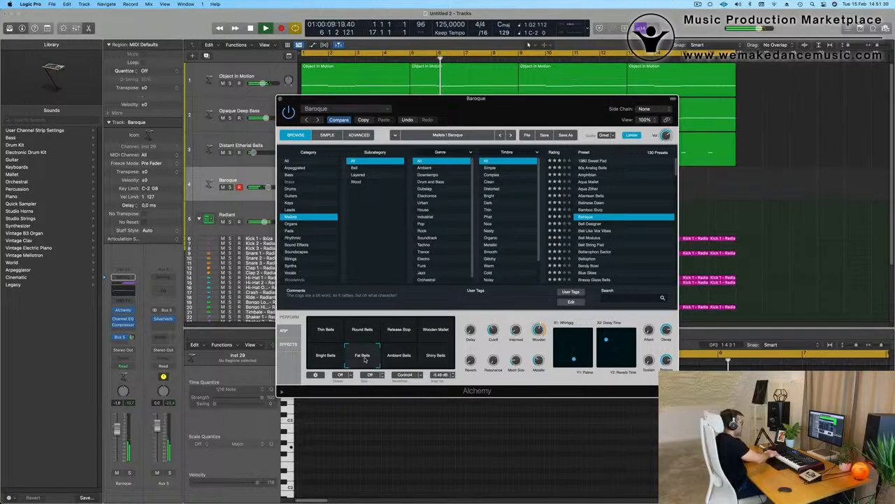
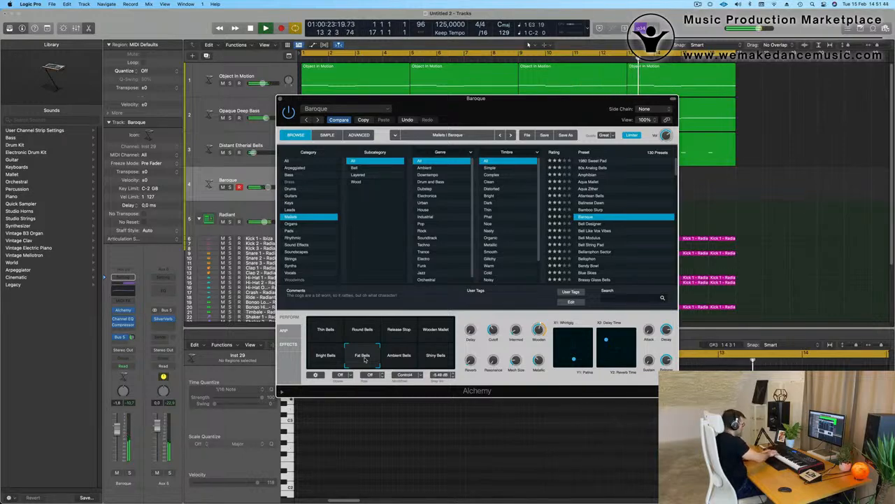
- Record a short Baroque take with Alchemy's Fat Bells sound
{"action": "key", "text": "r"}
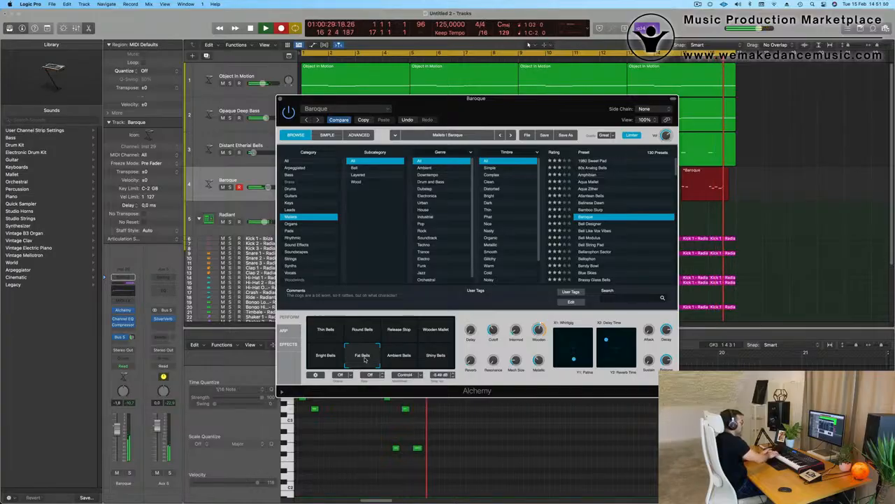
{"action": "key", "text": "space"}
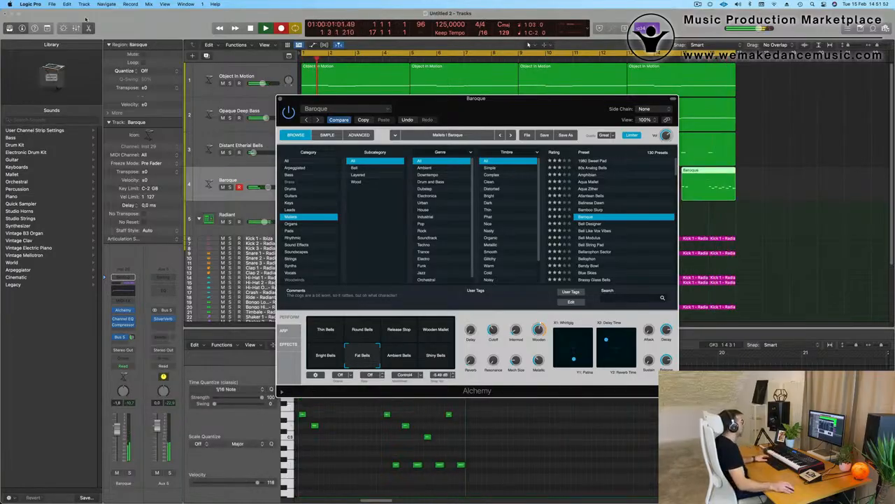
{"action": "left_click_drag", "start_coordinate": [558, 114], "coordinate": [547, 212]}
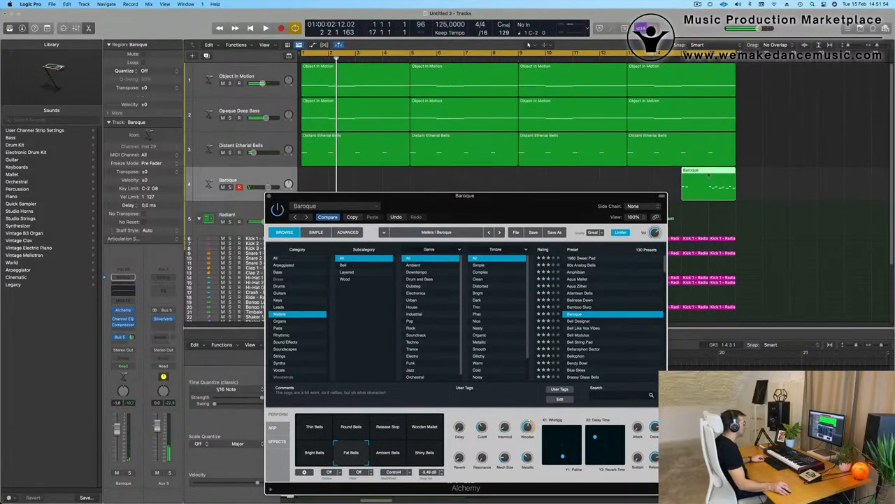
- Split the Baroque region, delete its left half and move the rest to bar 1
{"action": "left_click", "coordinate": [710, 181]}
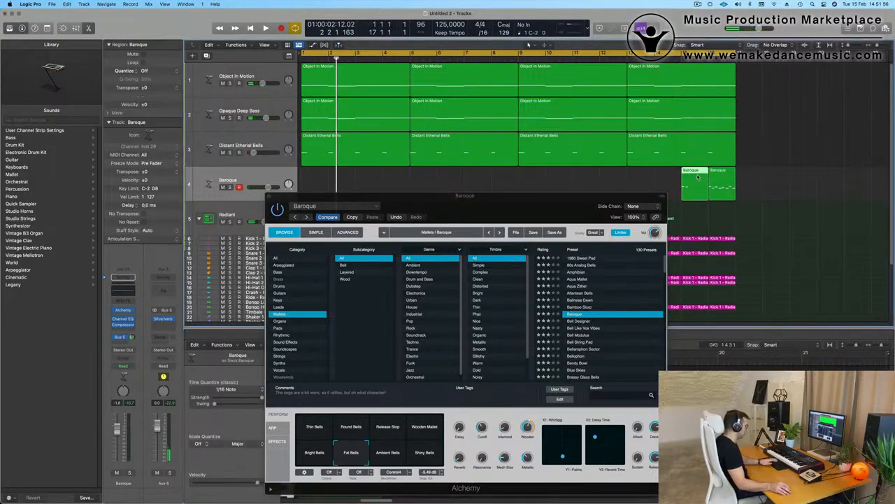
{"action": "key", "text": "Delete"}
{"action": "left_click", "coordinate": [724, 172]}
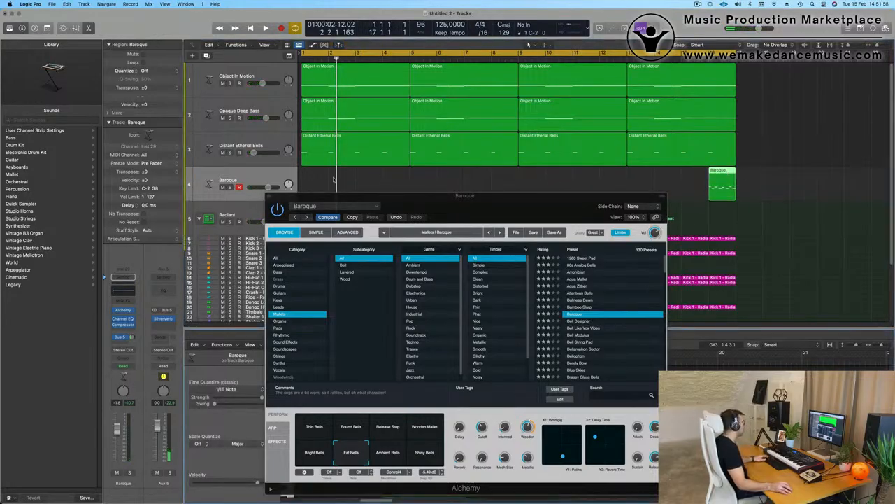
{"action": "left_click_drag", "start_coordinate": [719, 171], "coordinate": [311, 174]}
{"action": "left_click_drag", "start_coordinate": [410, 201], "coordinate": [710, 199]}
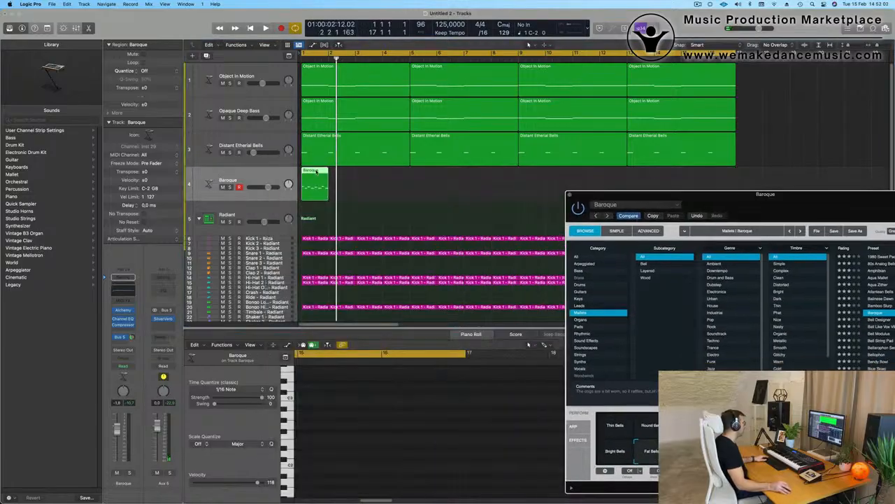
- Open the Baroque region's notes, play them back, and copy the region to bar 3
{"action": "double_click", "coordinate": [316, 172]}
{"action": "double_click", "coordinate": [316, 171]}
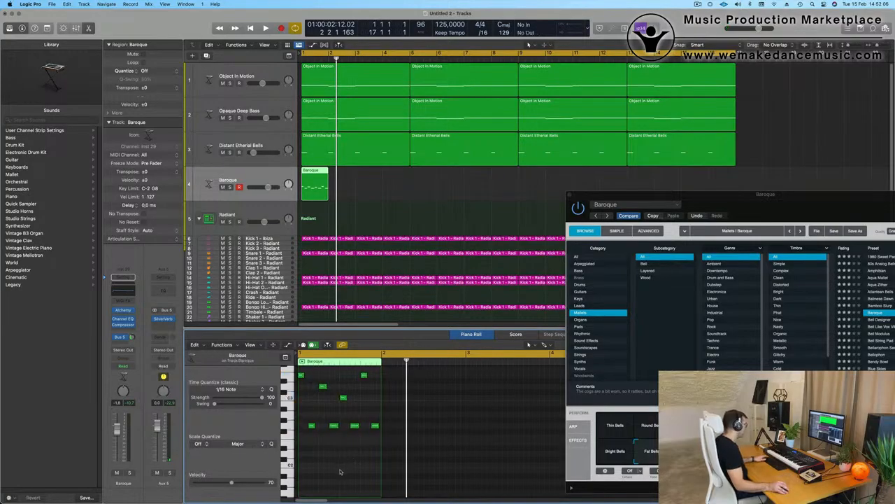
{"action": "key", "text": "space"}
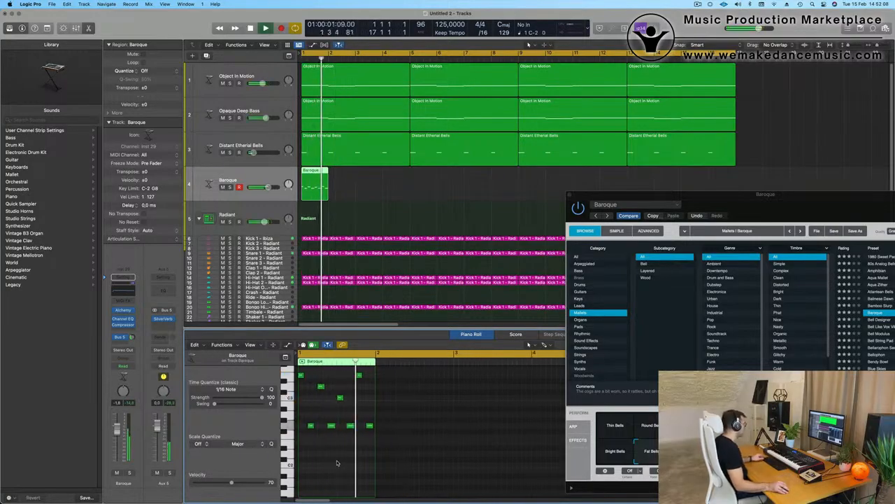
{"action": "key", "text": "Return"}
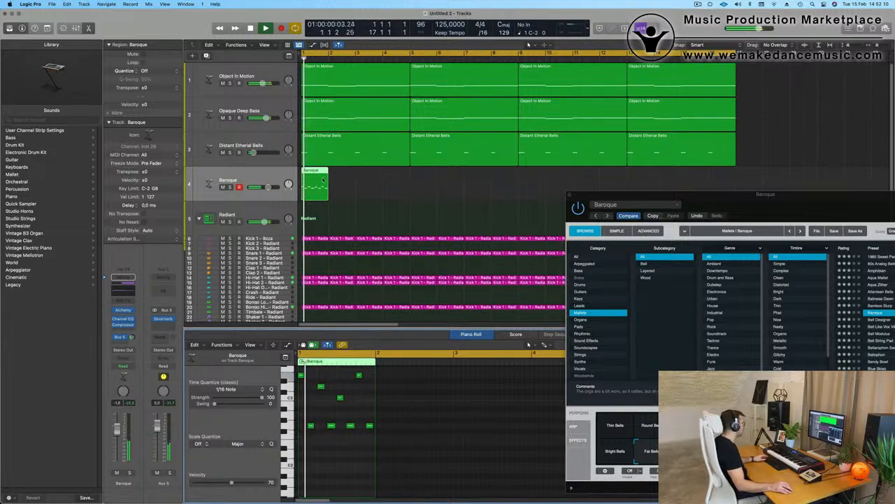
{"action": "left_click_drag", "start_coordinate": [317, 171], "coordinate": [375, 175]}
{"action": "left_click_drag", "start_coordinate": [801, 206], "coordinate": [419, 194]}
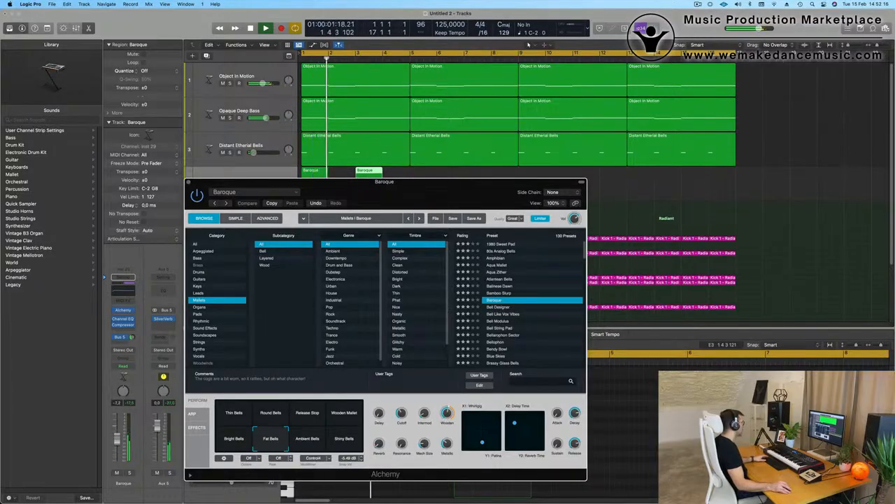
{"action": "key", "text": "space"}
- On the Baroque Channel EQ, move the low shelf to 368 Hz and add a 560 Hz low cut
{"action": "left_click", "coordinate": [123, 286]}
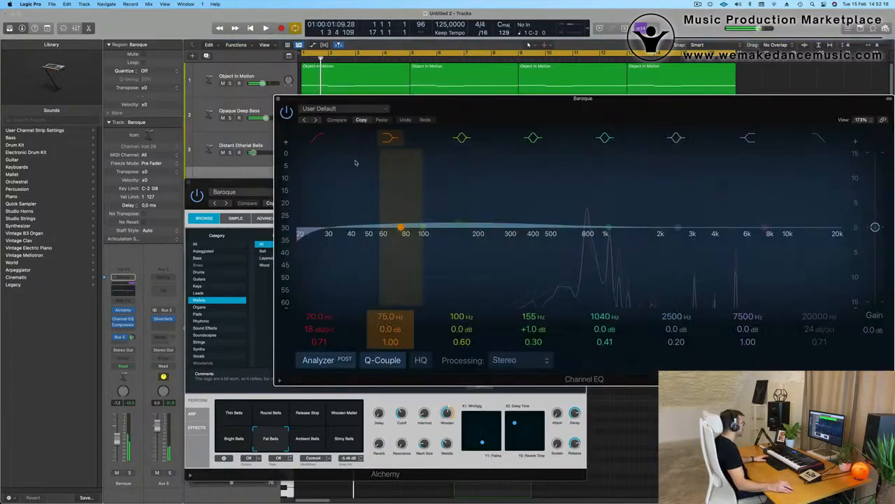
{"action": "left_click_drag", "start_coordinate": [401, 224], "coordinate": [526, 223]}
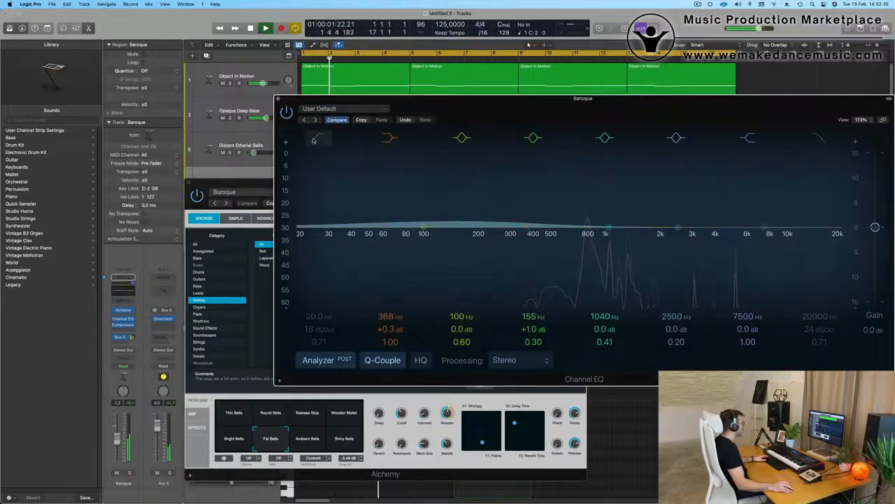
{"action": "left_click", "coordinate": [315, 141]}
{"action": "left_click_drag", "start_coordinate": [319, 203], "coordinate": [564, 203]}
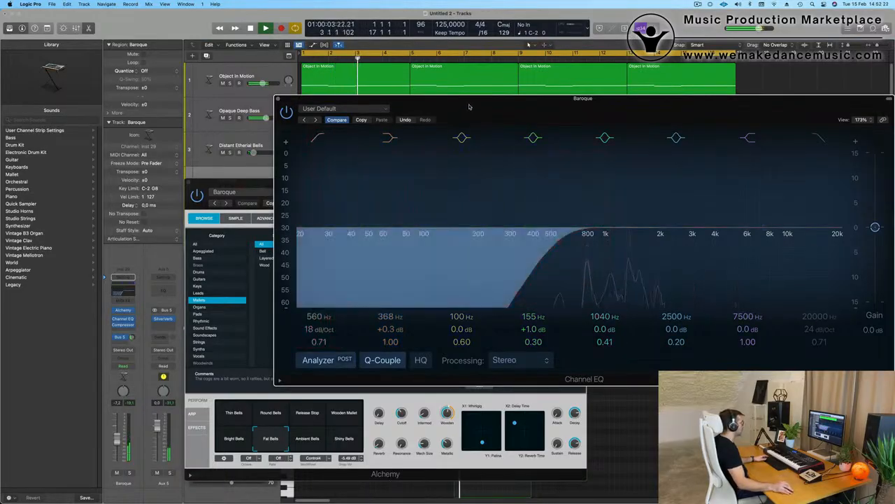
{"action": "left_click_drag", "start_coordinate": [469, 106], "coordinate": [487, 322]}
{"action": "left_click_drag", "start_coordinate": [463, 192], "coordinate": [792, 166]}
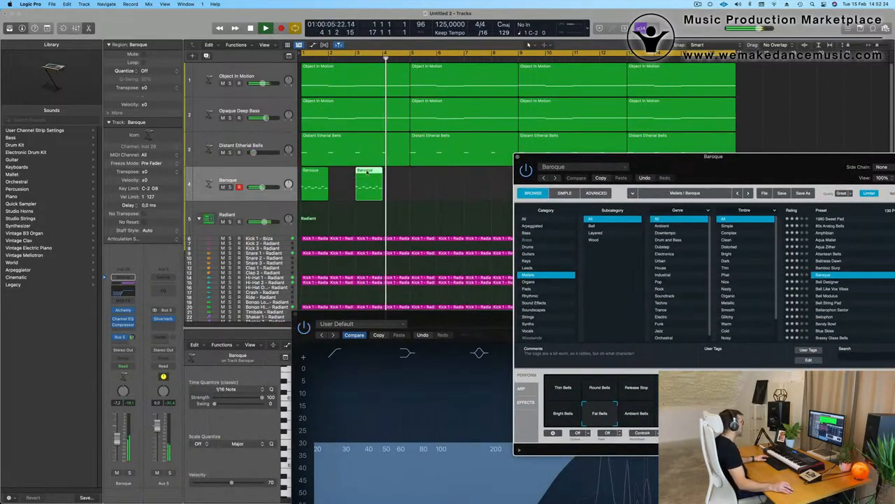
- Open the bar-3 Baroque region in the Piano Roll and play from bar 1
{"action": "left_click", "coordinate": [369, 172]}
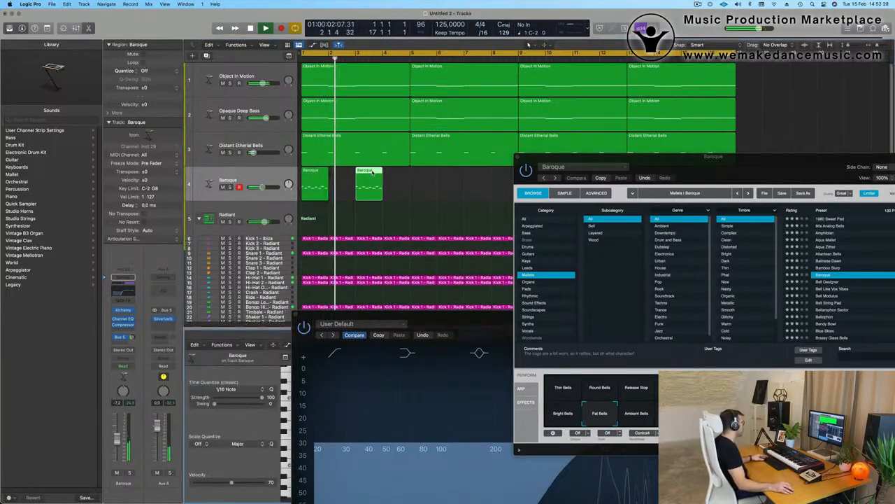
{"action": "double_click", "coordinate": [373, 173]}
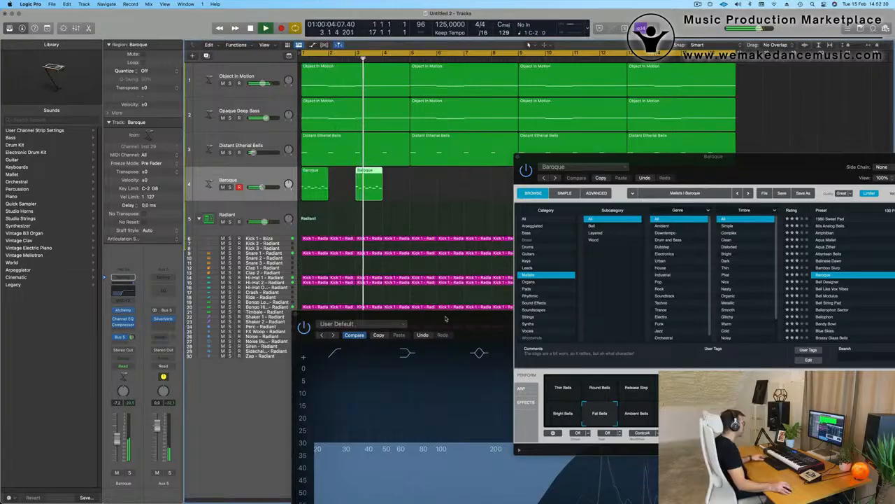
{"action": "left_click_drag", "start_coordinate": [445, 317], "coordinate": [785, 77]}
{"action": "double_click", "coordinate": [369, 171]}
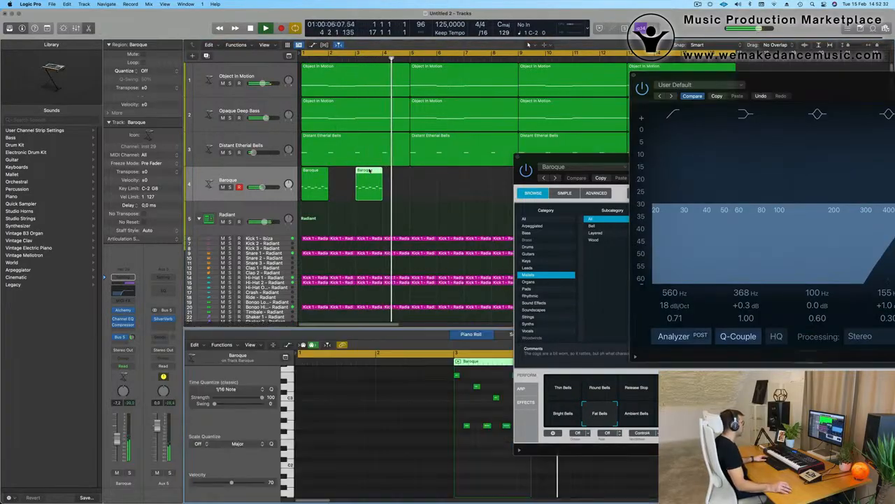
{"action": "scroll", "coordinate": [453, 407], "scroll_direction": "down", "scroll_amount": 1}
{"action": "key", "text": "space"}
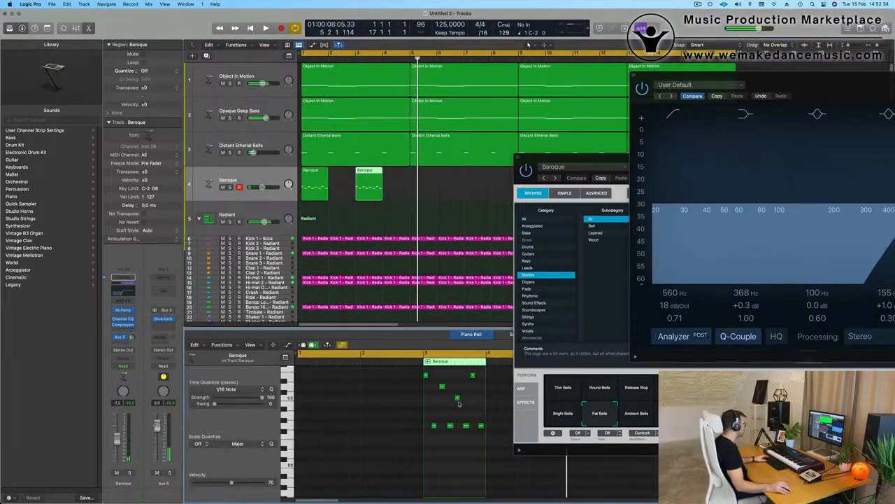
{"action": "key", "text": "space"}
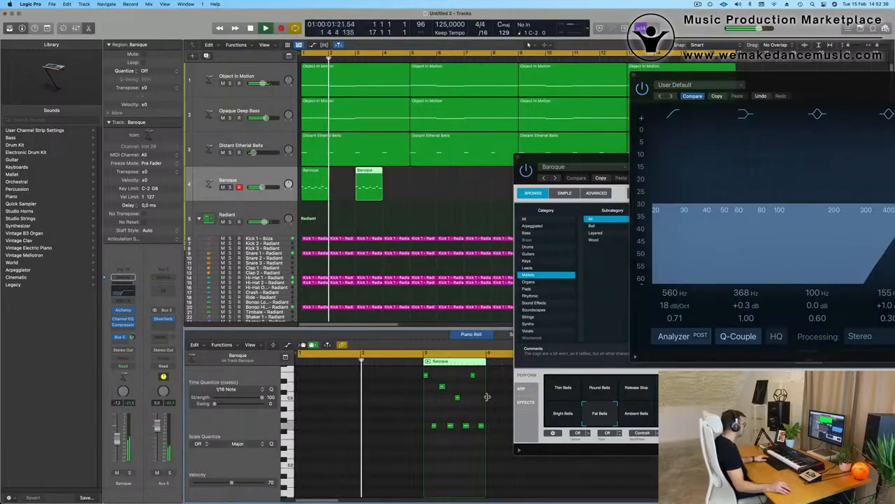
{"action": "key", "text": "space"}
{"action": "key", "text": "space"}
- Transpose the four low notes by ear with Option-arrows, then raise the middle note to C#3
{"action": "left_click_drag", "start_coordinate": [432, 419], "coordinate": [511, 436]}
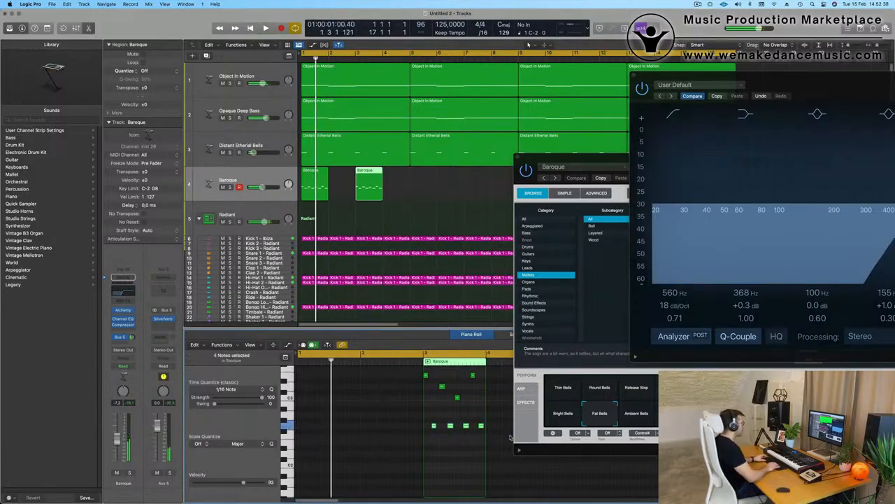
{"action": "key", "text": "space"}
{"action": "key", "text": "space"}
{"action": "key", "text": "alt+Down"}
{"action": "key", "text": "alt+Up"}
{"action": "key", "text": "alt+Up"}
{"action": "key", "text": "alt+Up"}
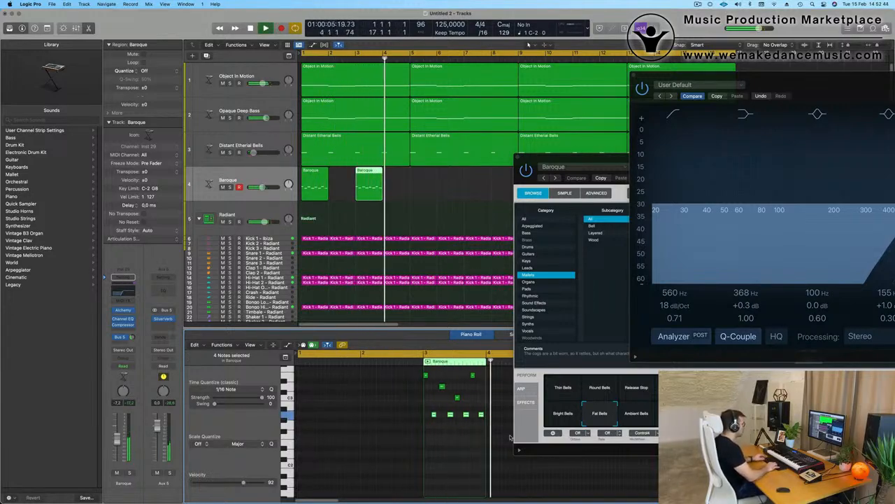
{"action": "key", "text": "alt+Down"}
{"action": "key", "text": "alt+Down"}
{"action": "key", "text": "alt+Down"}
{"action": "key", "text": "alt+Down"}
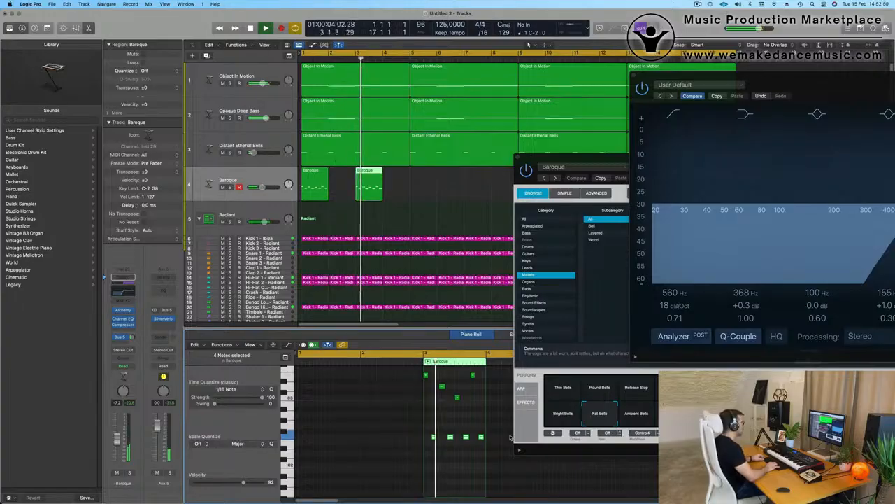
{"action": "key", "text": "alt+Up"}
{"action": "key", "text": "alt+Up"}
{"action": "key", "text": "alt+Up"}
{"action": "key", "text": "alt+Up"}
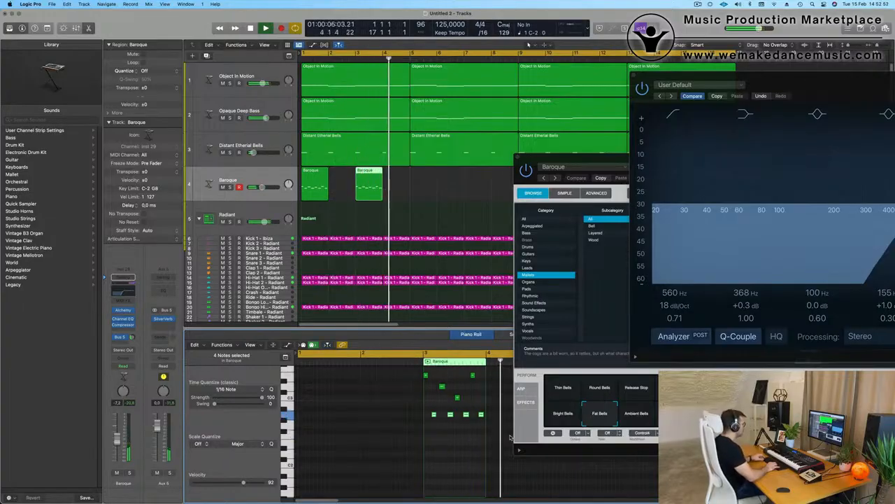
{"action": "key", "text": "alt+Down"}
{"action": "key", "text": "alt+Down"}
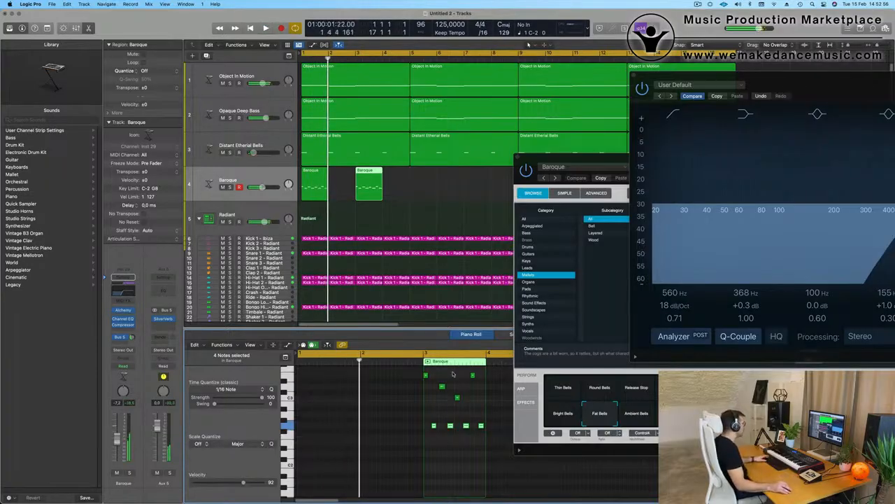
{"action": "key", "text": "space"}
{"action": "mouse_move", "coordinate": [459, 399]}
{"action": "left_mouse_down"}
{"action": "mouse_move", "coordinate": [457, 386]}
{"action": "mouse_move", "coordinate": [442, 404]}
{"action": "left_mouse_up"}
{"action": "key", "text": "space"}
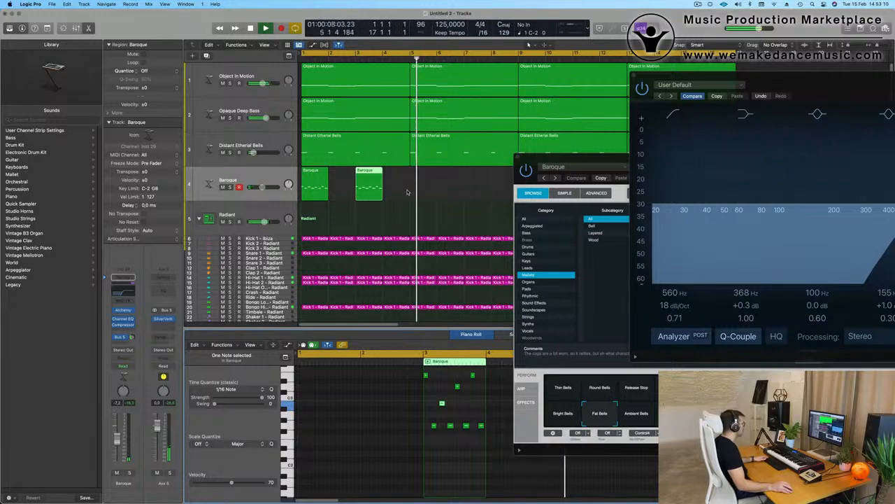
- Copy both Baroque regions to bar 5
{"action": "left_click_drag", "start_coordinate": [417, 190], "coordinate": [316, 183]}
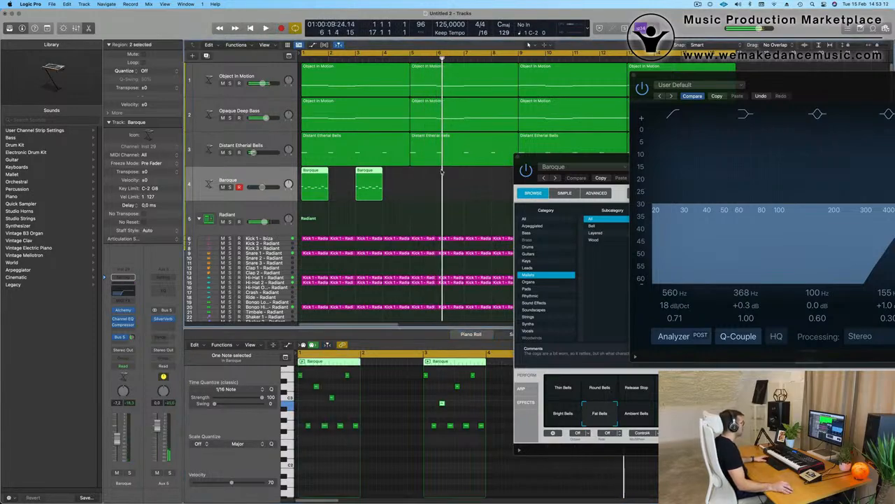
{"action": "key", "text": "Return"}
{"action": "left_click_drag", "start_coordinate": [557, 165], "coordinate": [325, 217]}
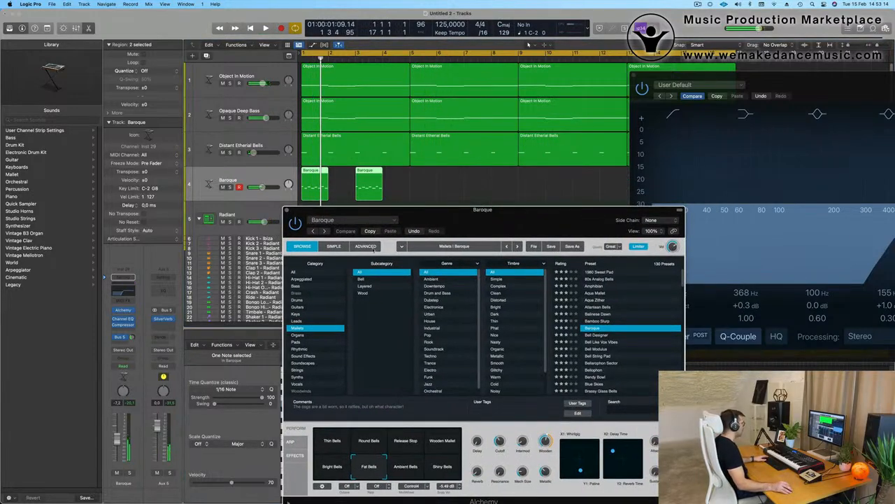
{"action": "left_click_drag", "start_coordinate": [451, 221], "coordinate": [447, 253]}
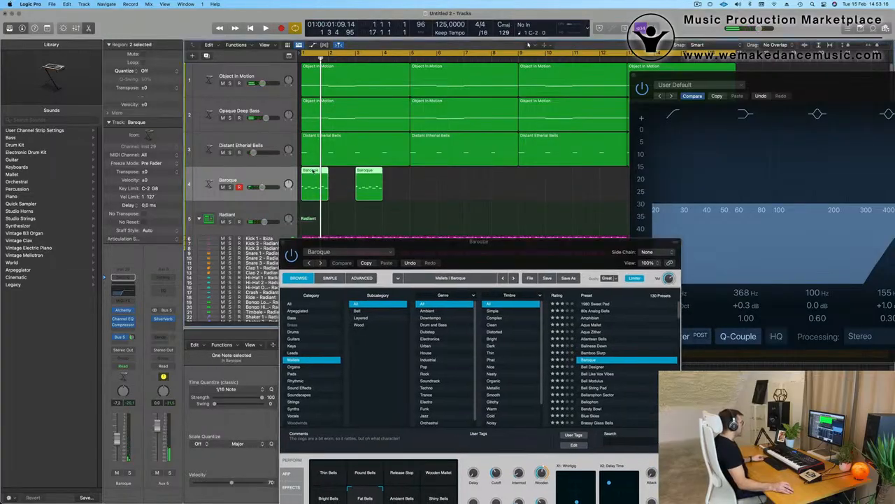
{"action": "left_click_drag", "start_coordinate": [314, 184], "coordinate": [423, 181]}
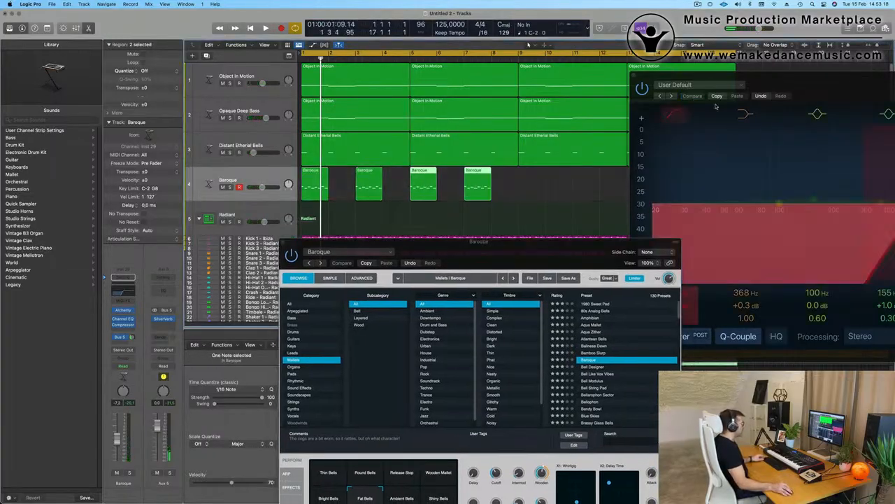
{"action": "left_click_drag", "start_coordinate": [777, 79], "coordinate": [722, 274]}
- Copy all four Baroque regions to bar 9, making eight in total
{"action": "left_click_drag", "start_coordinate": [546, 189], "coordinate": [201, 193]}
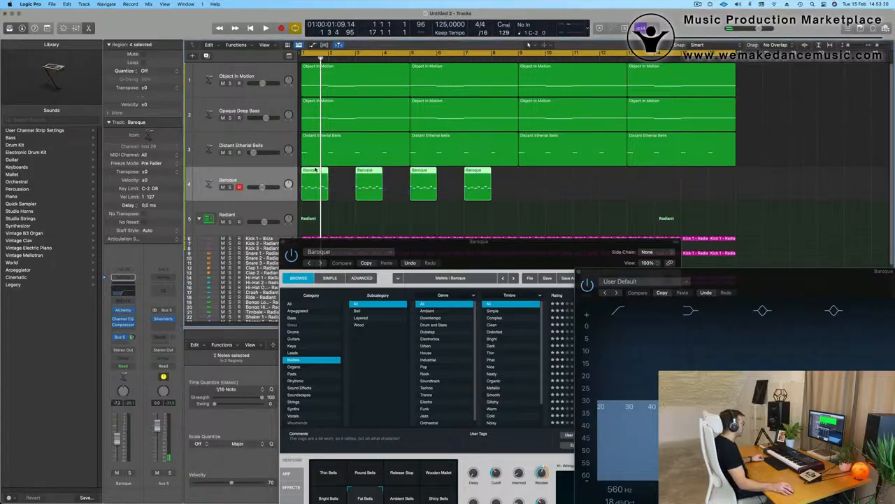
{"action": "left_click_drag", "start_coordinate": [310, 174], "coordinate": [521, 183]}
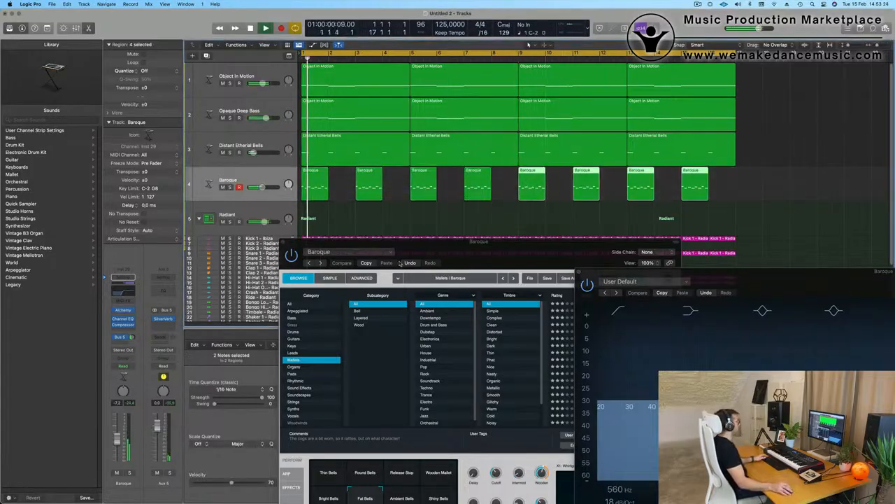
{"action": "left_click_drag", "start_coordinate": [488, 249], "coordinate": [527, 103]}
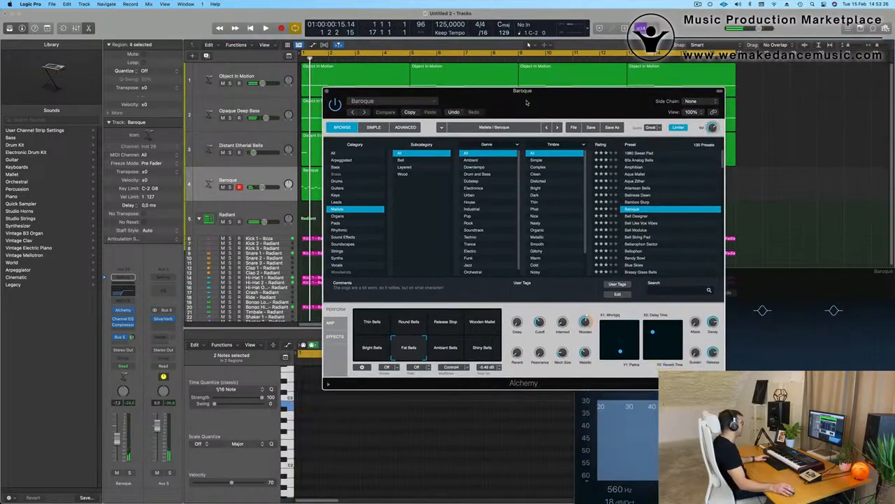
- During playback, try the Shiny, Ambient and Fat Bells variations
{"action": "key", "text": "space"}
{"action": "double_click", "coordinate": [480, 349]}
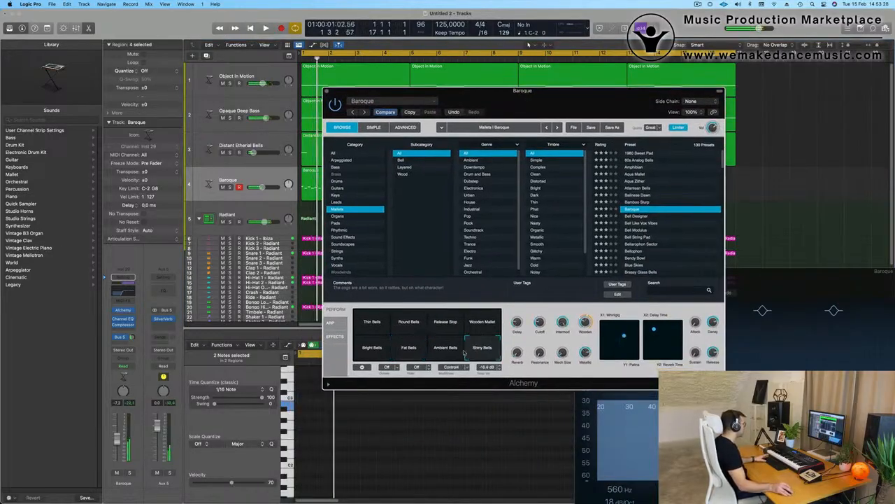
{"action": "key", "text": "space"}
{"action": "key", "text": "space"}
{"action": "left_click", "coordinate": [451, 356]}
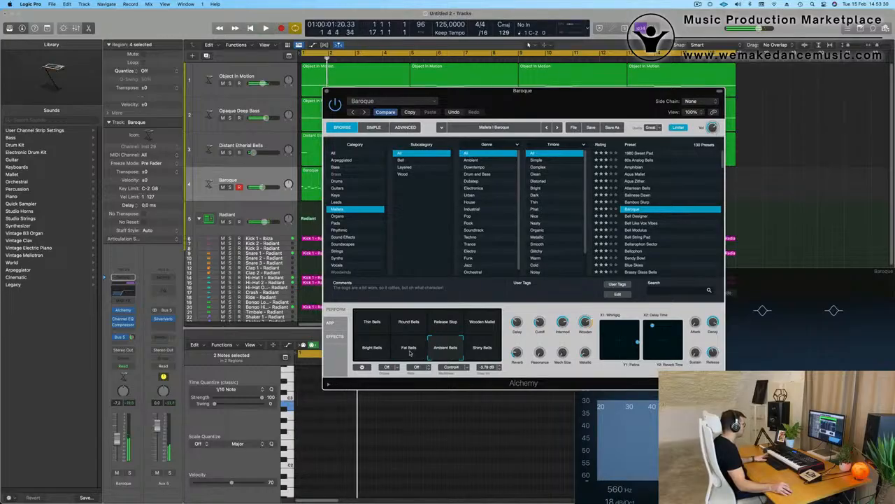
{"action": "left_click", "coordinate": [411, 353]}
{"action": "left_click", "coordinate": [449, 347]}
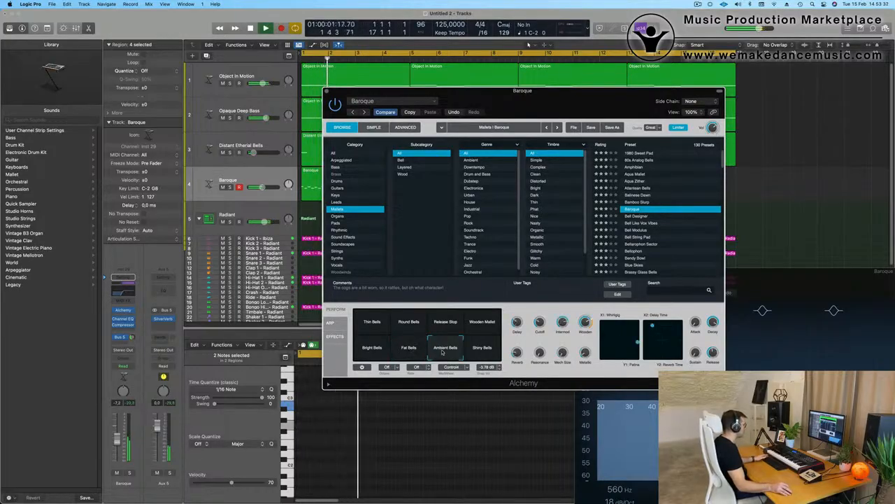
{"action": "key", "text": "space"}
{"action": "key", "text": "space"}
- Try Wooden Mallet, Release Stop, Round and Thin Bells, then return to Fat Bells
{"action": "left_click", "coordinate": [486, 324]}
{"action": "left_click", "coordinate": [443, 323]}
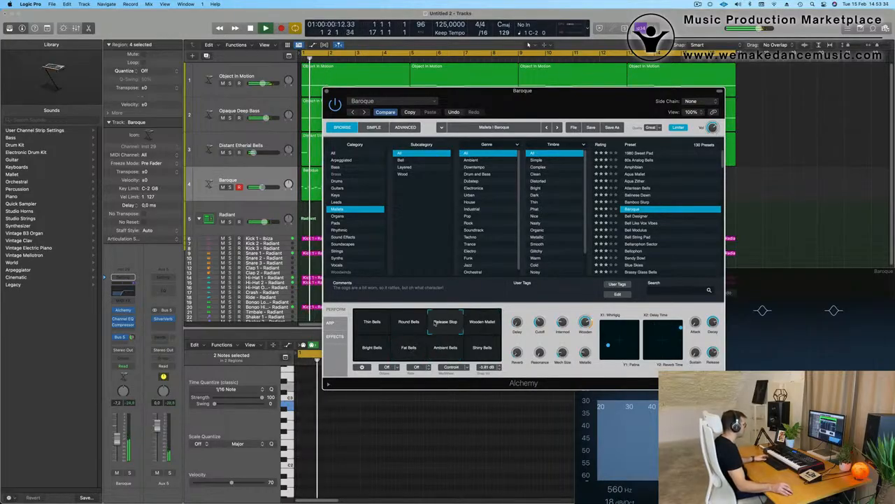
{"action": "left_click", "coordinate": [404, 323]}
{"action": "left_click", "coordinate": [386, 324]}
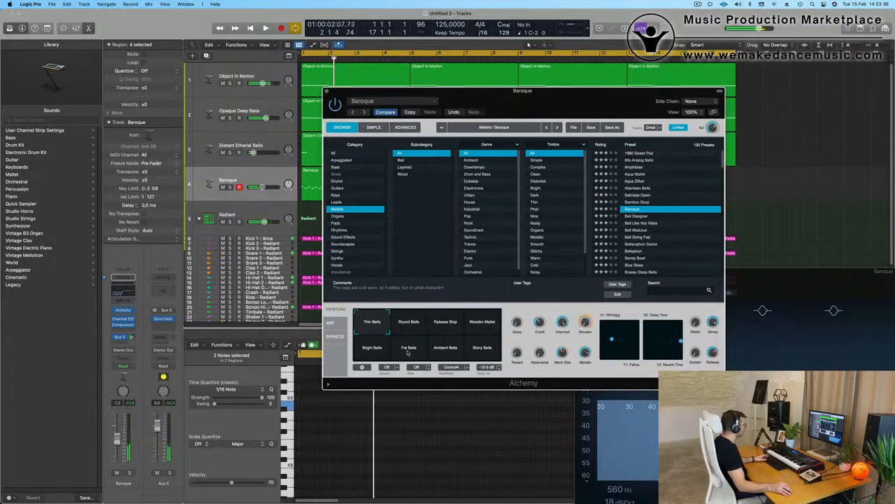
{"action": "key", "text": "space"}
{"action": "left_click", "coordinate": [408, 350]}
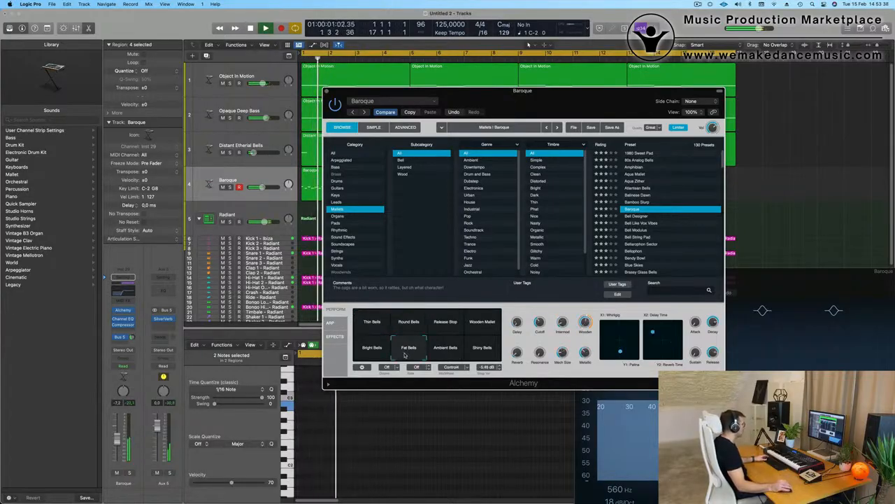
{"action": "left_click_drag", "start_coordinate": [566, 107], "coordinate": [679, 85]}
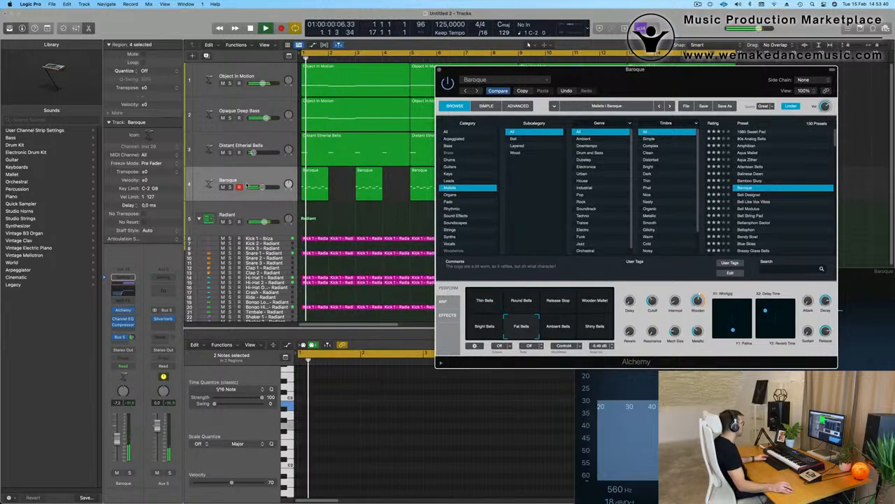
- Select the Distant Etherial Bells track and close the Alchemy window
{"action": "left_click", "coordinate": [122, 441]}
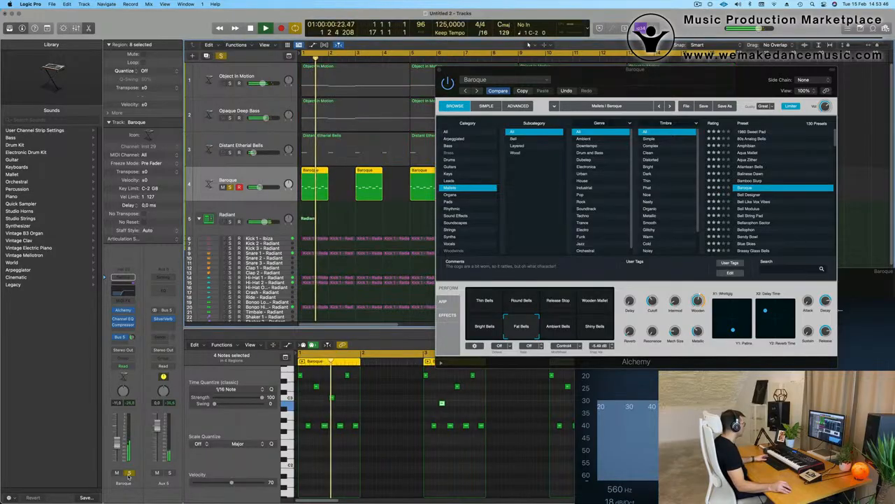
{"action": "left_click", "coordinate": [266, 141]}
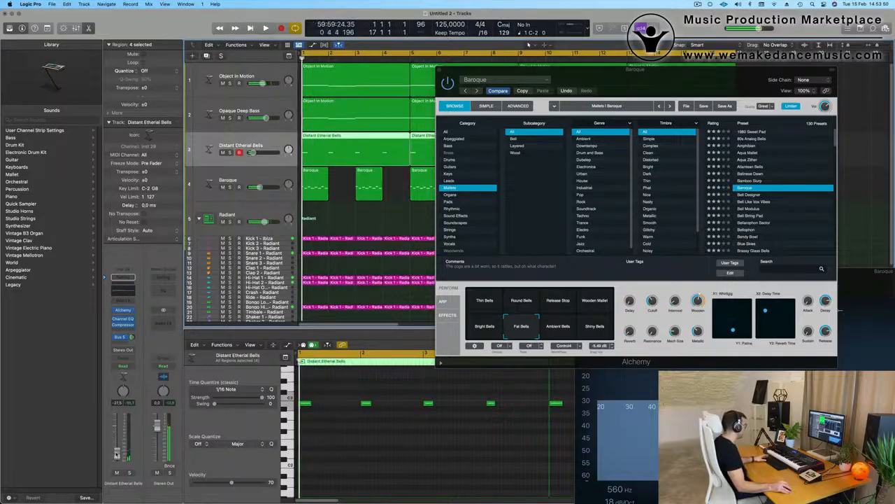
{"action": "left_click_drag", "start_coordinate": [461, 70], "coordinate": [330, 123]}
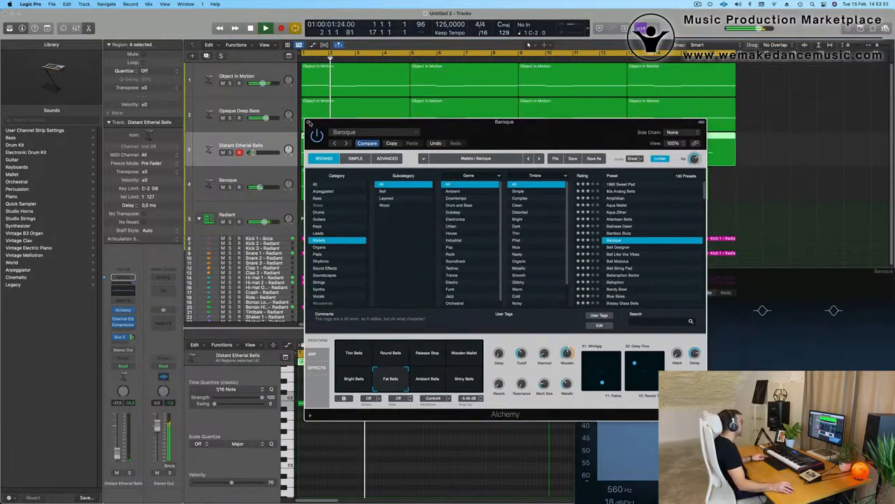
{"action": "left_click", "coordinate": [309, 123]}
- Zoom the arrangement out, select Opaque Deep Bass and return to the song start
{"action": "key", "text": "super+Left"}
{"action": "key", "text": "super+Left"}
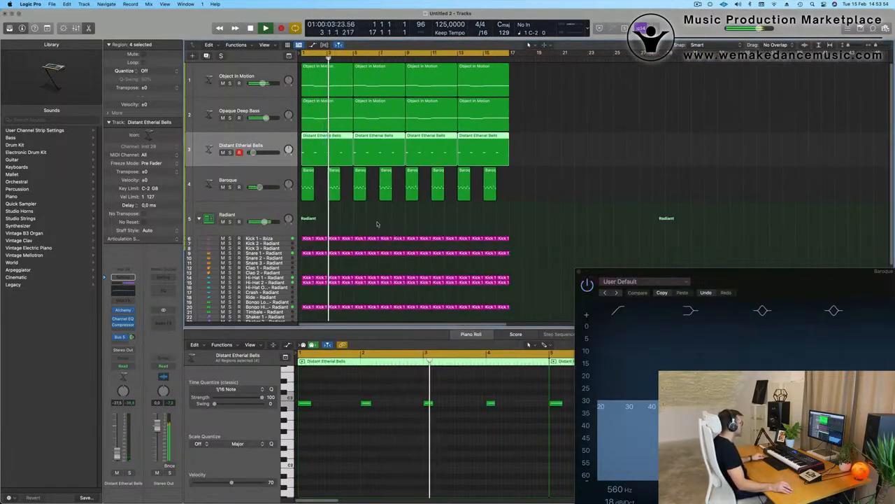
{"action": "key", "text": "super+Right"}
{"action": "scroll", "coordinate": [381, 224], "scroll_direction": "right", "scroll_amount": 1}
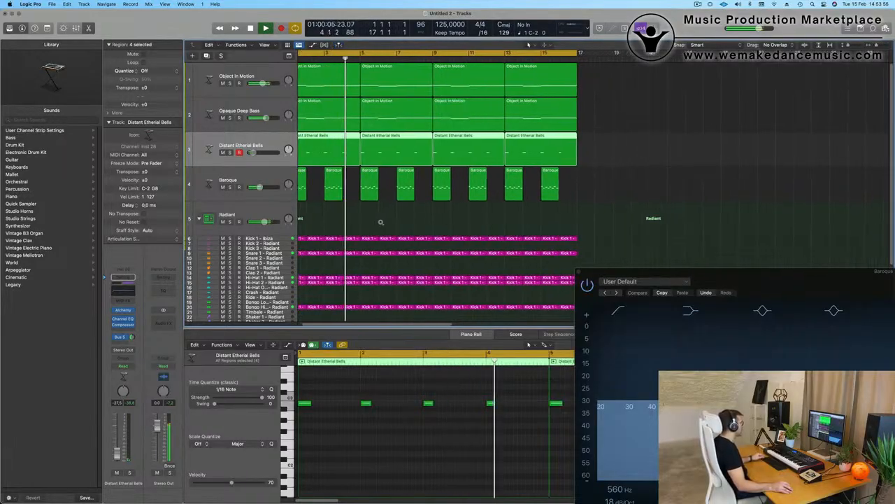
{"action": "key", "text": "Up"}
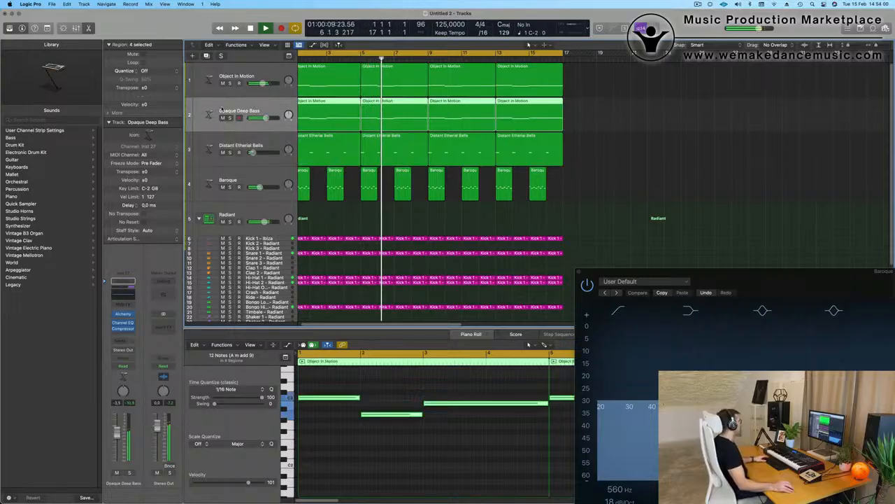
{"action": "key", "text": "Return"}
- Add an empty duplicate Opaque Deep Bass track and copy the first bass region onto it
{"action": "left_click", "coordinate": [206, 56]}
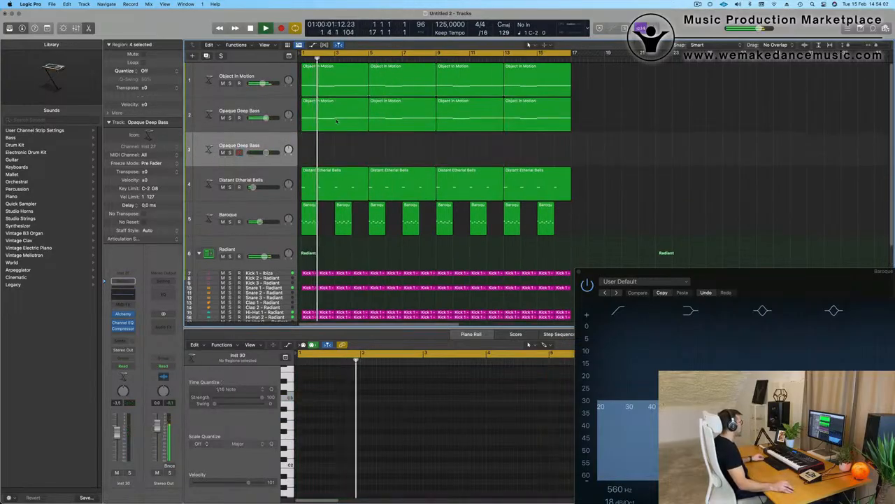
{"action": "left_click_drag", "start_coordinate": [335, 114], "coordinate": [338, 148]}
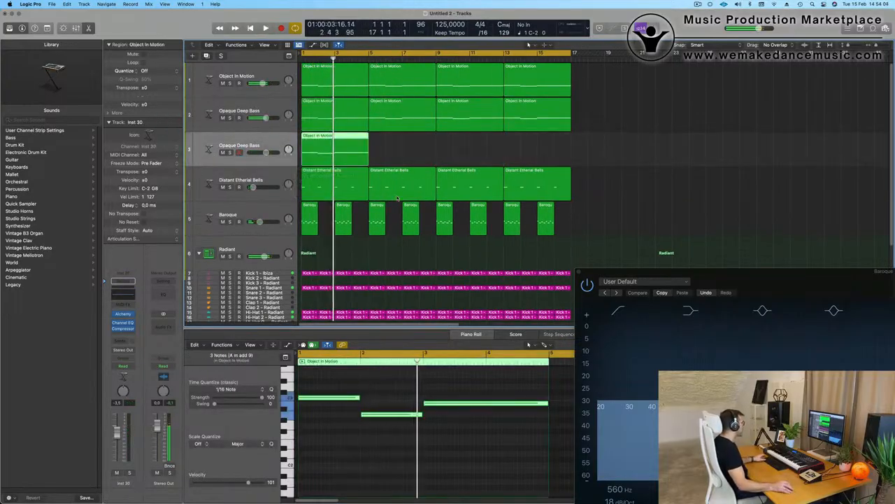
{"action": "key", "text": "Return"}
{"action": "scroll", "coordinate": [401, 374], "scroll_direction": "down", "scroll_amount": 1}
{"action": "scroll", "coordinate": [401, 373], "scroll_direction": "down", "scroll_amount": 3}
{"action": "key", "text": "space"}
- Shorten all four notes in the copied region into short stabs
{"action": "left_click_drag", "start_coordinate": [348, 385], "coordinate": [429, 452]}
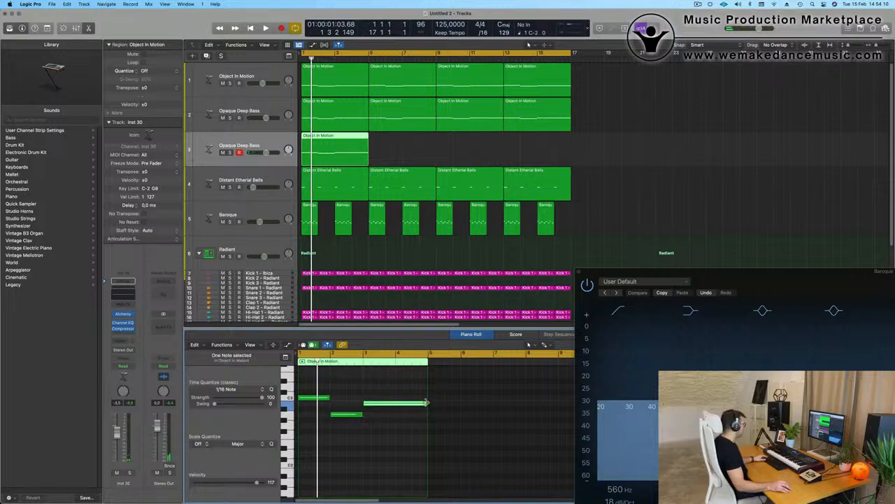
{"action": "mouse_move", "coordinate": [426, 403]}
{"action": "left_mouse_down"}
{"action": "mouse_move", "coordinate": [392, 405]}
{"action": "mouse_move", "coordinate": [413, 406]}
{"action": "left_mouse_up"}
{"action": "key", "text": "super+a"}
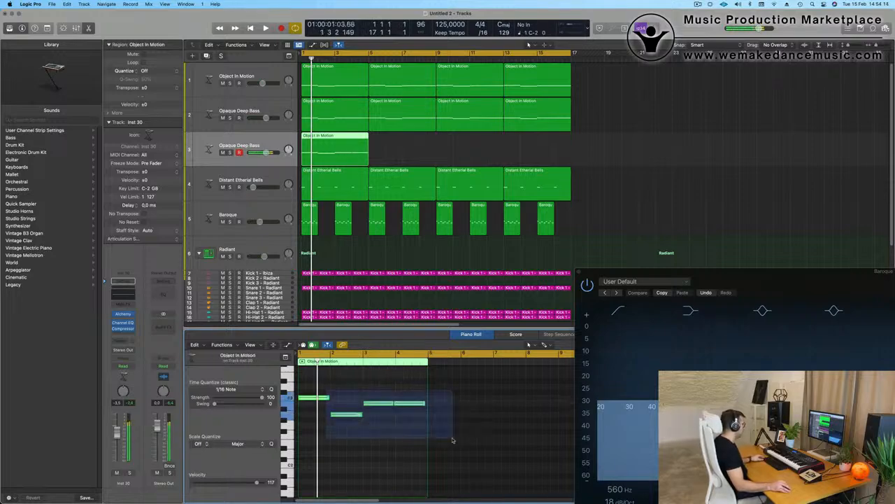
{"action": "left_click_drag", "start_coordinate": [423, 404], "coordinate": [404, 410]}
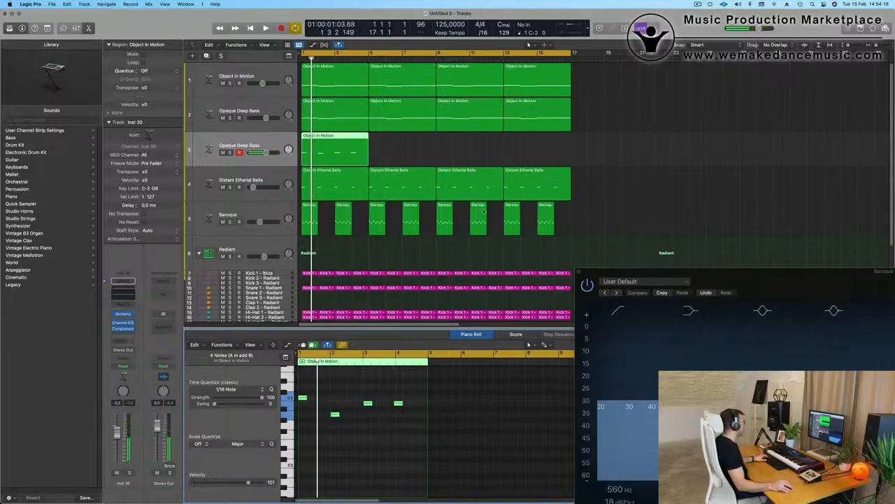
{"action": "key", "text": "space"}
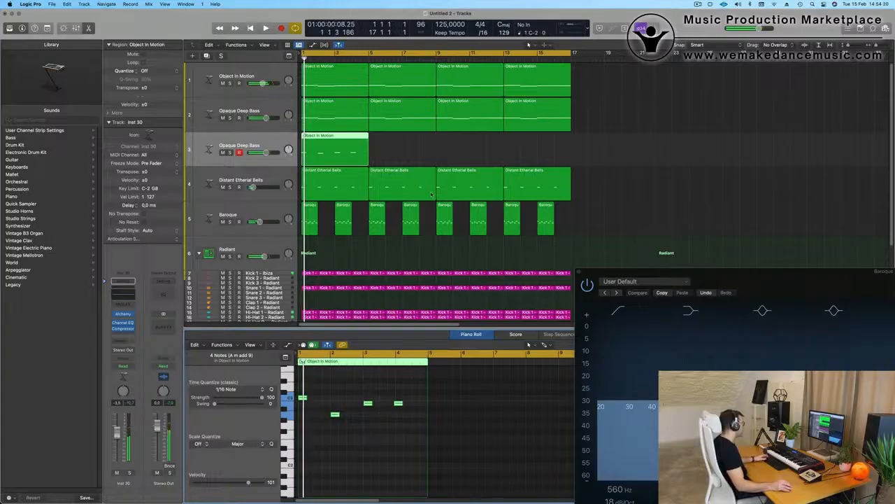
{"action": "key", "text": "space"}
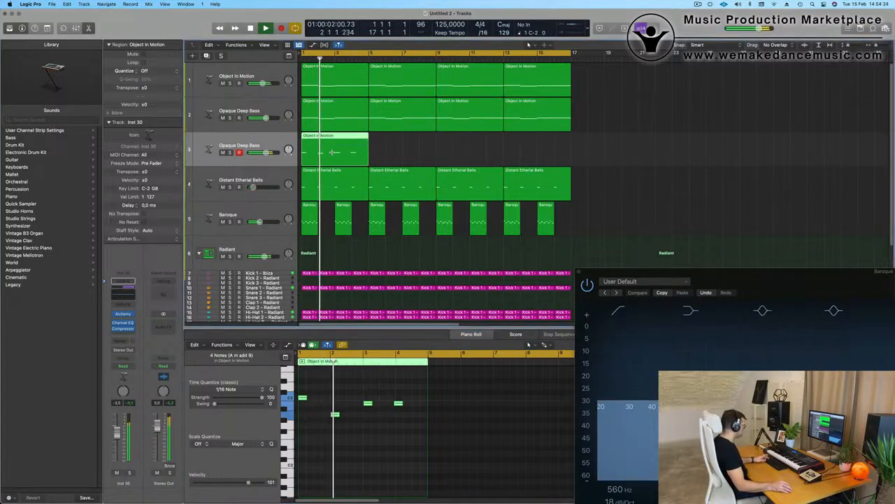
- Repeat the region with Cmd+R to fill bars 1 to 17
{"action": "key", "text": "super+r"}
{"action": "key", "text": "super+r"}
{"action": "key", "text": "super+r"}
{"action": "key", "text": "Return"}
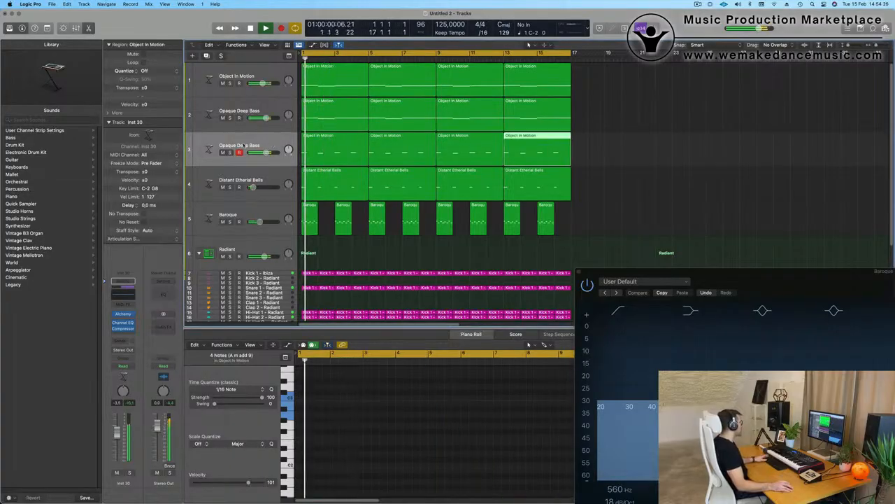
{"action": "left_click", "coordinate": [239, 146]}
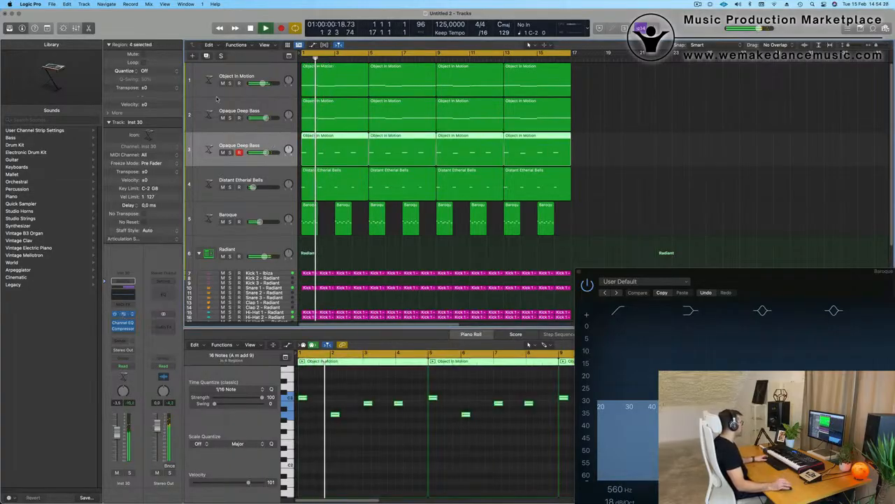
- Load Alchemy's Vintage Synth > Brass > Prophetic Brass preset on track 3
{"action": "left_click", "coordinate": [334, 110]}
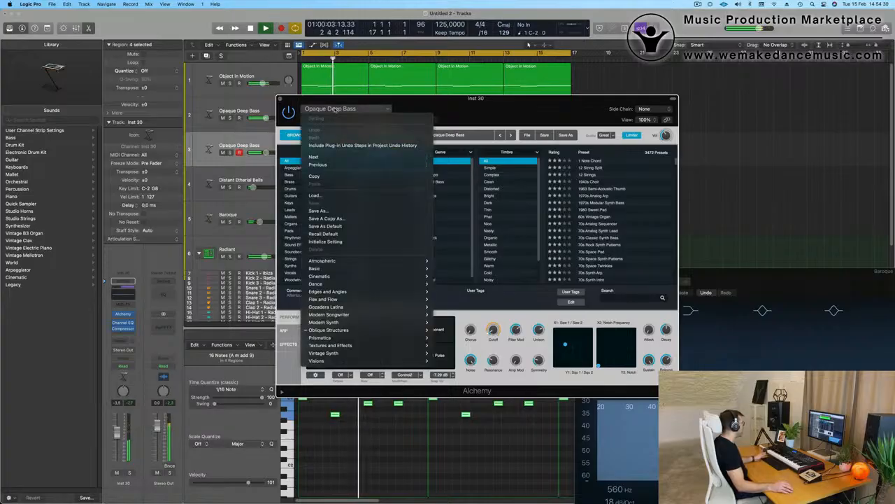
{"action": "mouse_move", "coordinate": [357, 356]}
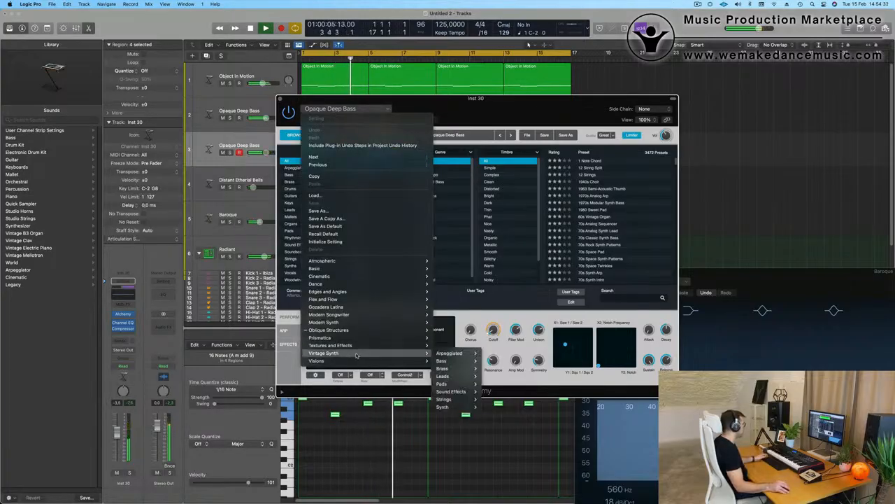
{"action": "mouse_move", "coordinate": [461, 369]}
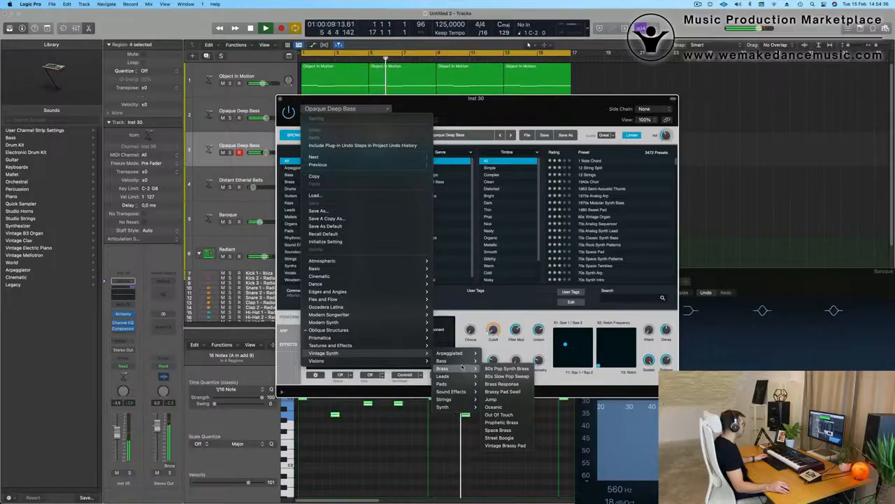
{"action": "left_click", "coordinate": [510, 426]}
- Try the Warm Decay and then Wow Decay perform variations
{"action": "left_click_drag", "start_coordinate": [482, 105], "coordinate": [658, 91]}
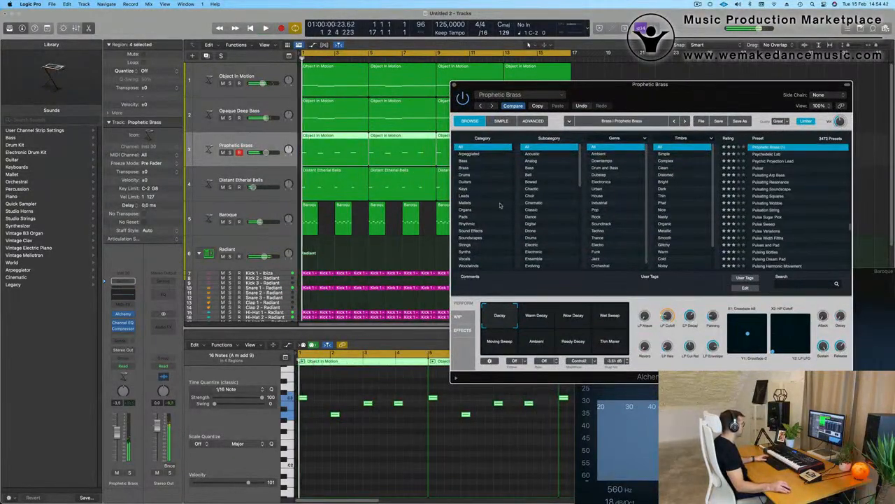
{"action": "left_click", "coordinate": [541, 319]}
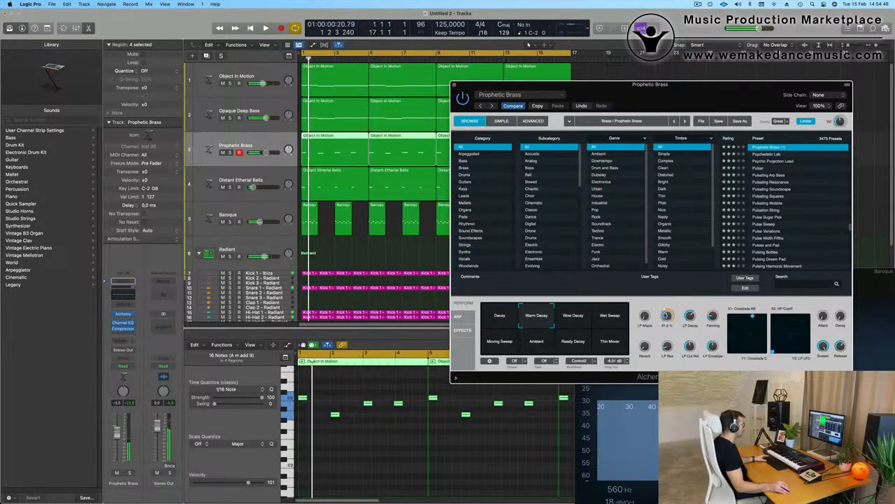
{"action": "left_click", "coordinate": [577, 320]}
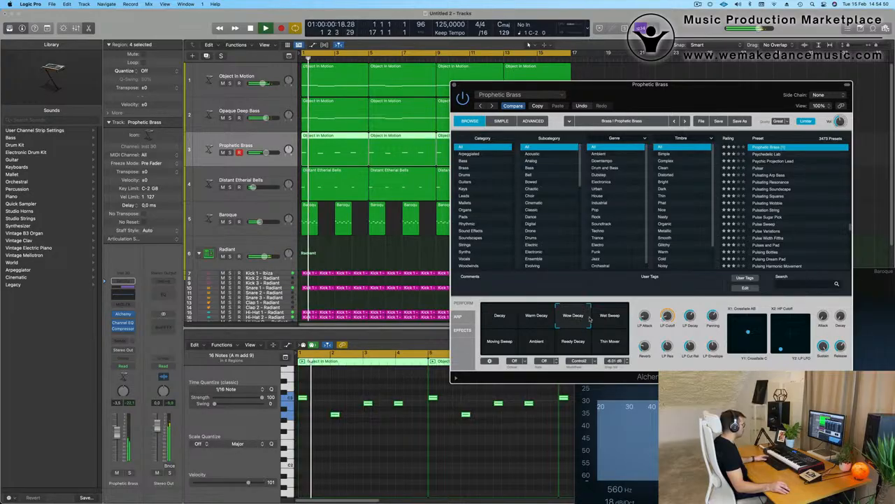
{"action": "left_click", "coordinate": [529, 44]}
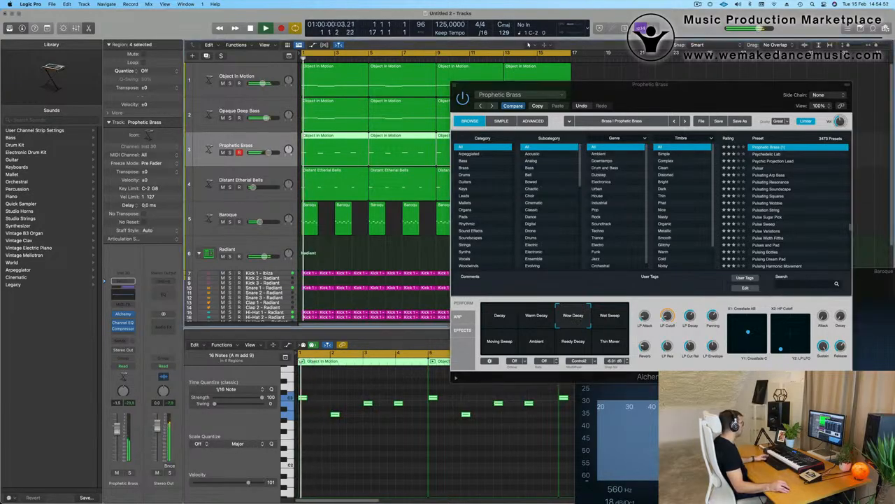
{"action": "left_click", "coordinate": [398, 403]}
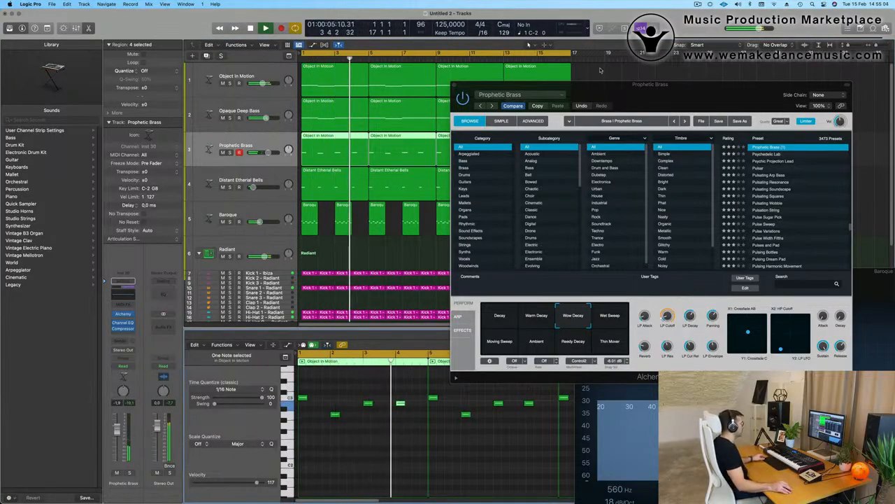
{"action": "left_click_drag", "start_coordinate": [600, 84], "coordinate": [475, 248]}
- Delete the extra Prophetic Brass regions and repeat the first one through bar 17
{"action": "left_click", "coordinate": [396, 148]}
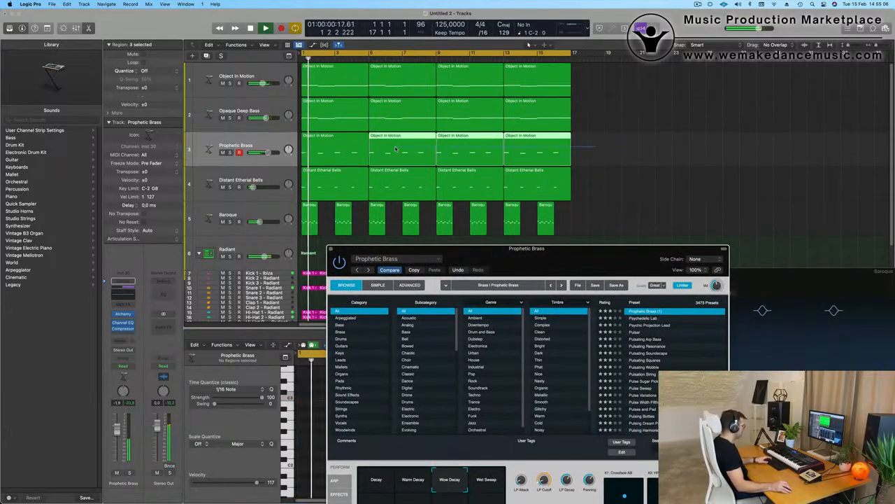
{"action": "key", "text": "Delete"}
{"action": "left_click", "coordinate": [322, 158]}
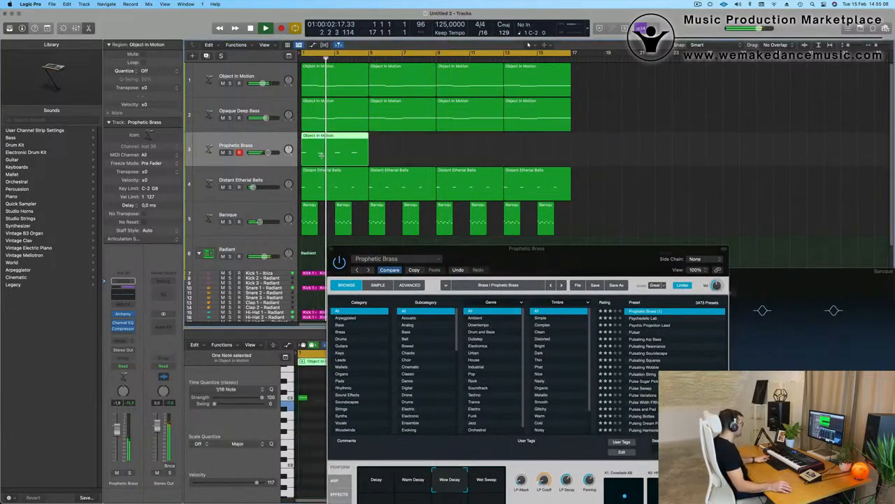
{"action": "key", "text": "super+r"}
{"action": "key", "text": "super+r"}
{"action": "key", "text": "super+r"}
{"action": "left_click", "coordinate": [585, 183]}
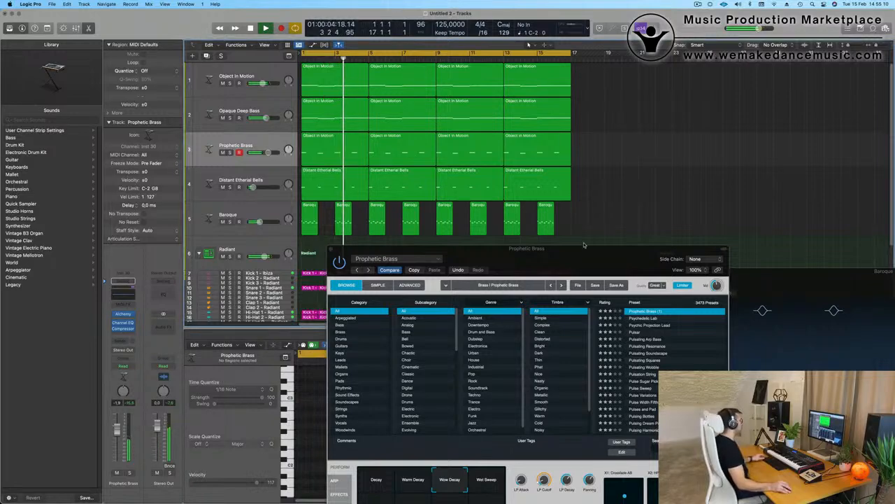
- Try the Wet Sweep snapshot, nudge the volume and low-pass filter, then close Alchemy
{"action": "left_click_drag", "start_coordinate": [585, 245], "coordinate": [620, 124]}
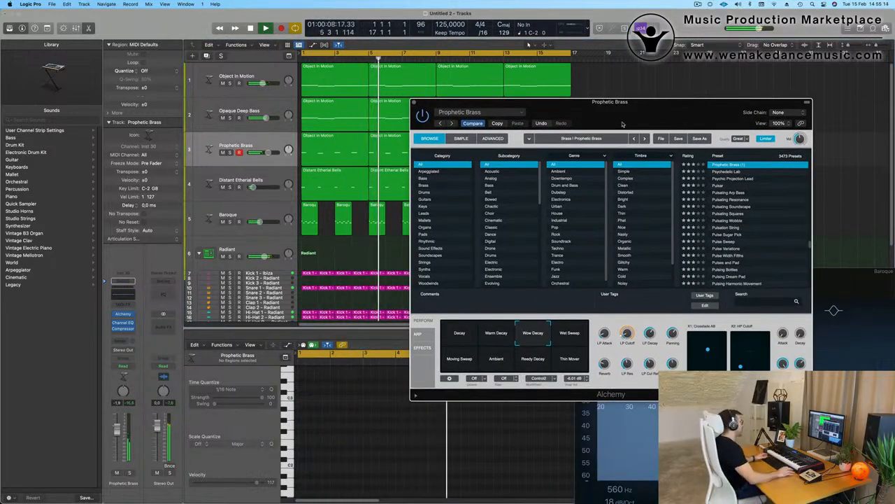
{"action": "left_click_drag", "start_coordinate": [670, 121], "coordinate": [657, 95]}
{"action": "left_click", "coordinate": [559, 311]}
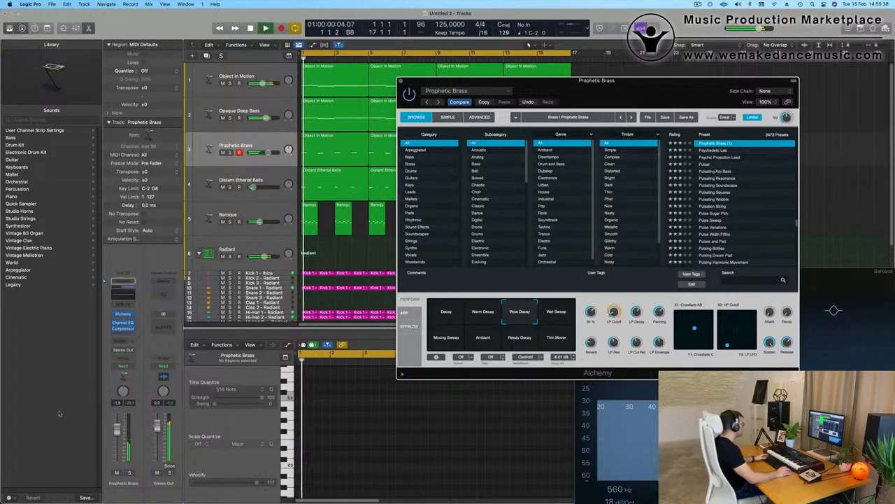
{"action": "left_click_drag", "start_coordinate": [119, 435], "coordinate": [119, 434]}
{"action": "key", "text": "Return"}
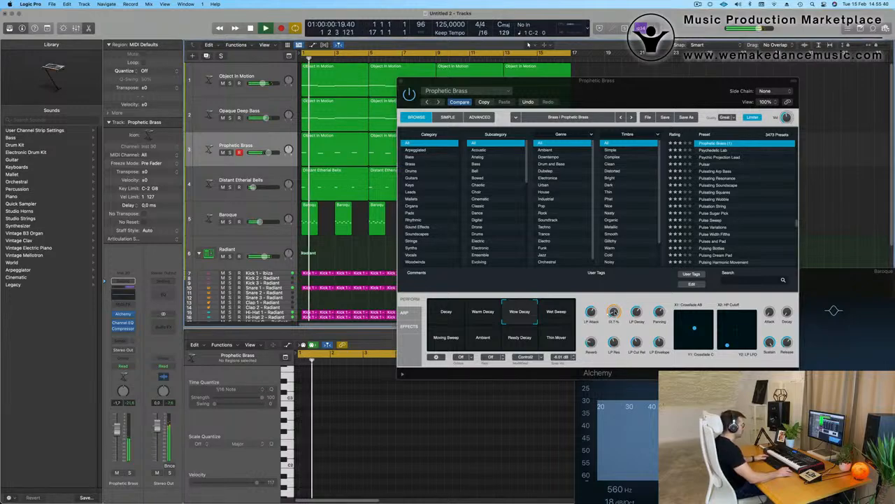
{"action": "left_click_drag", "start_coordinate": [613, 313], "coordinate": [614, 312]}
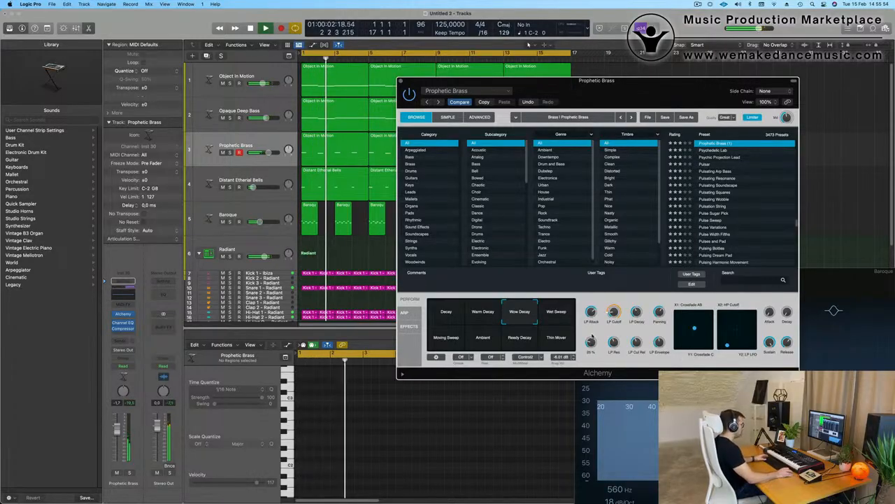
{"action": "left_click_drag", "start_coordinate": [410, 83], "coordinate": [422, 110]}
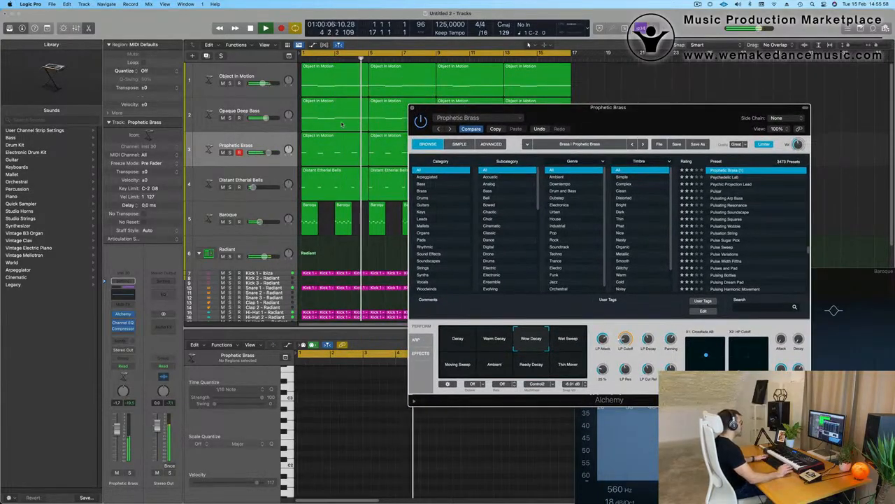
{"action": "left_click", "coordinate": [422, 109]}
- Give the Prophetic Brass Channel EQ a 24 dB/Oct low cut at about 122 Hz
{"action": "left_click", "coordinate": [268, 145]}
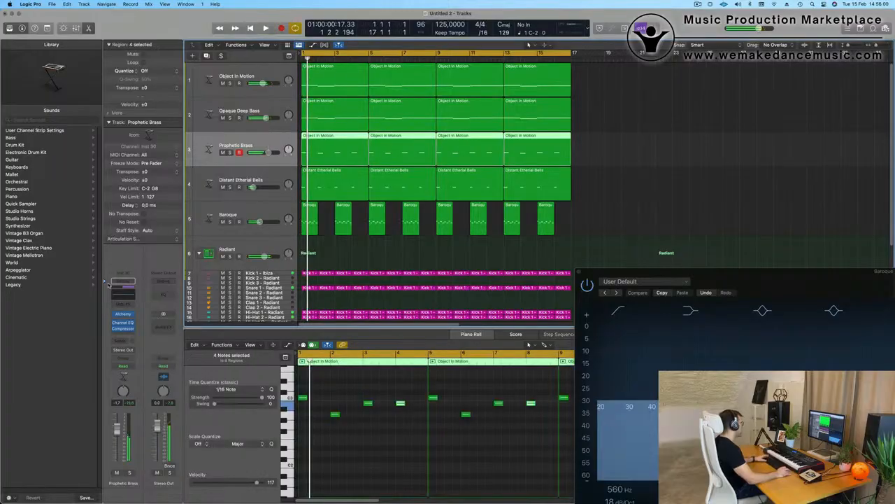
{"action": "left_click", "coordinate": [123, 323]}
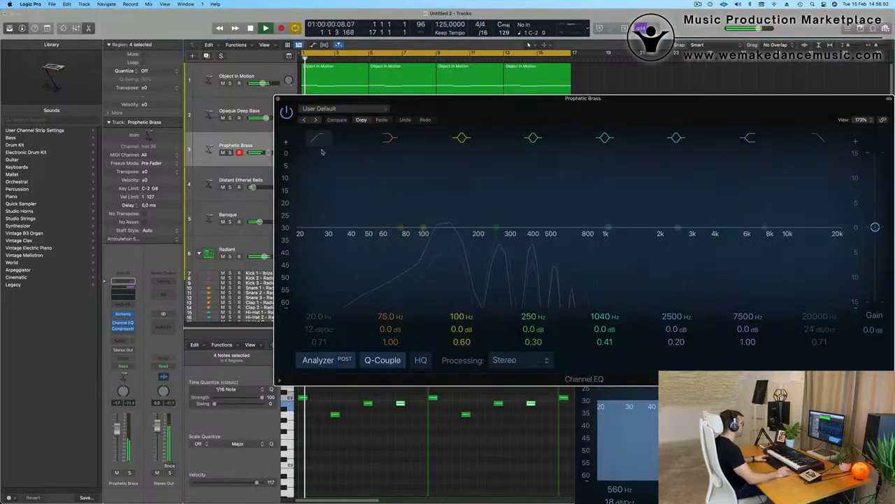
{"action": "left_click_drag", "start_coordinate": [426, 193], "coordinate": [449, 193]}
{"action": "left_click_drag", "start_coordinate": [317, 329], "coordinate": [318, 302]}
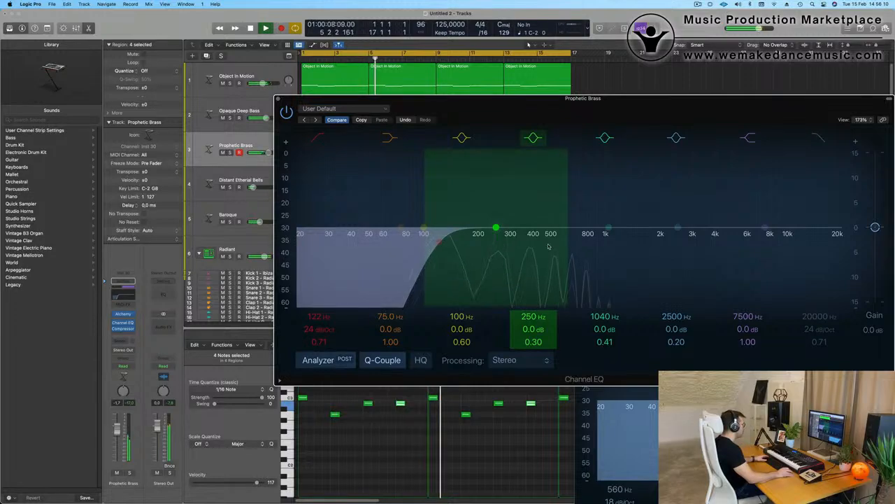
{"action": "left_click", "coordinate": [278, 99]}
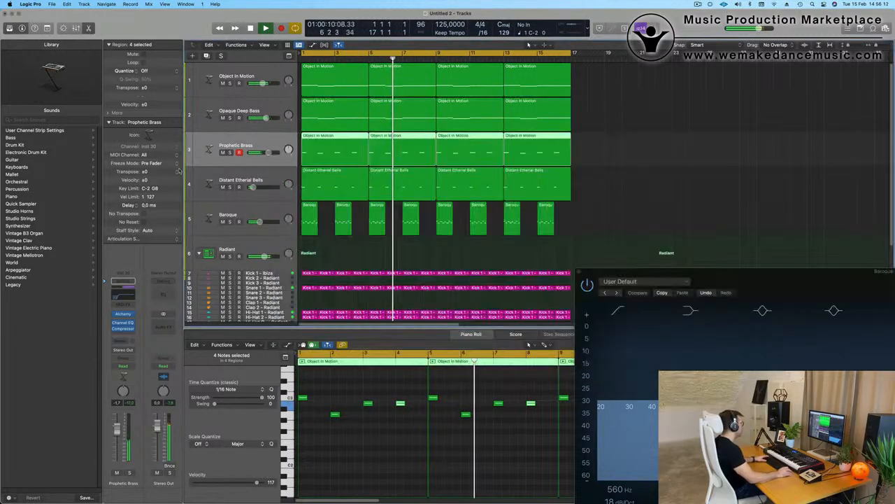
{"action": "key", "text": "space"}
{"action": "key", "text": "space"}
- Lower the Prophetic Brass volume slightly and close the remaining EQ panel
{"action": "key", "text": "space"}
{"action": "key", "text": "space"}
{"action": "key", "text": "space"}
{"action": "left_click_drag", "start_coordinate": [117, 429], "coordinate": [117, 438]}
{"action": "key", "text": "space"}
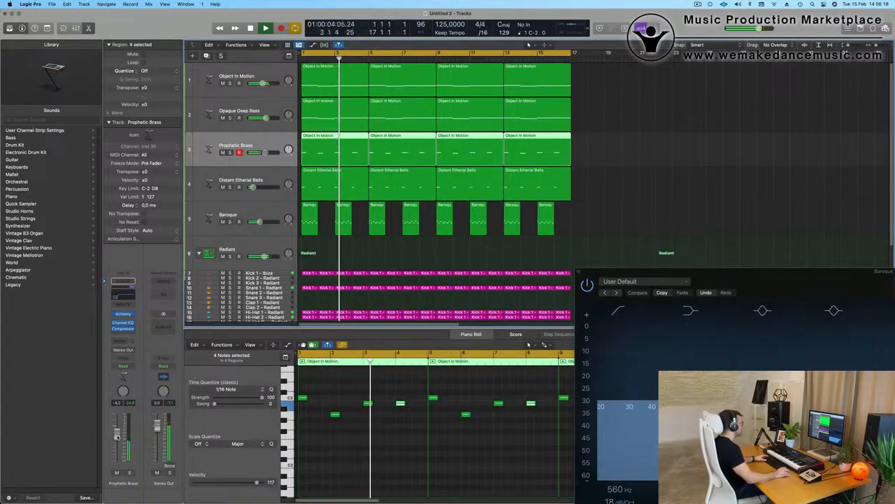
{"action": "left_click", "coordinate": [580, 272]}
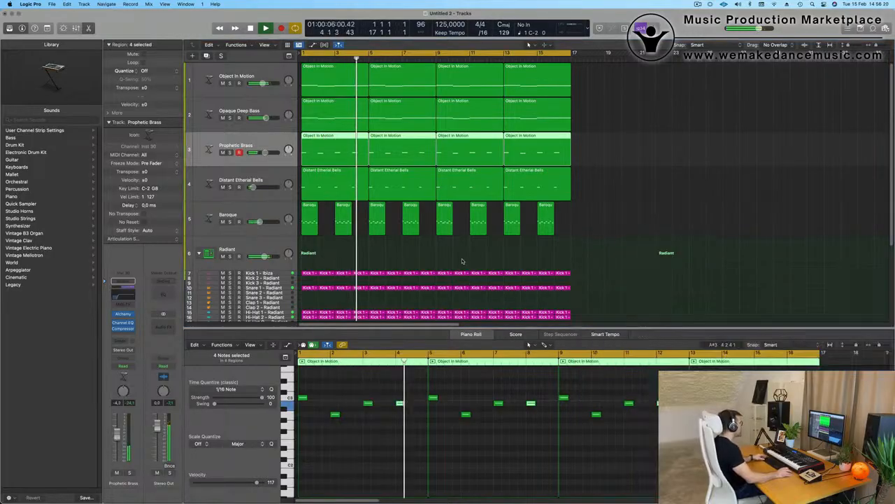
{"action": "scroll", "coordinate": [482, 259], "scroll_direction": "up", "scroll_amount": 1}
{"action": "scroll", "coordinate": [482, 259], "scroll_direction": "down", "scroll_amount": 2}
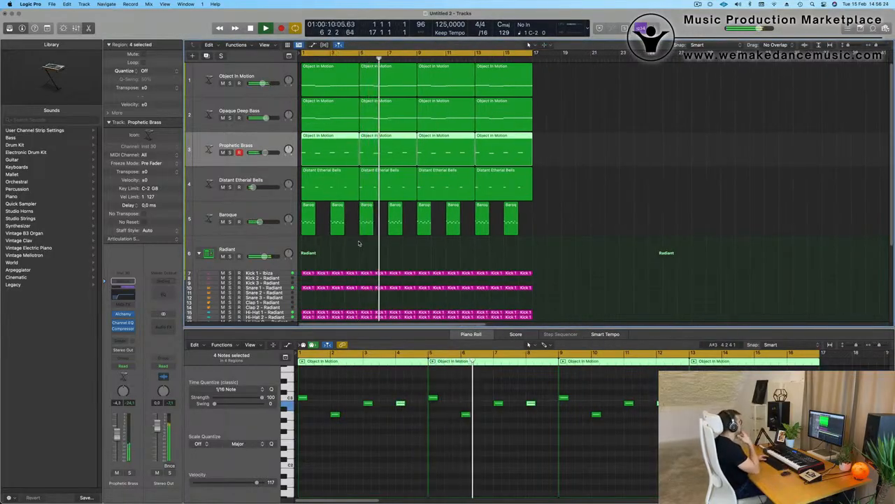
{"action": "scroll", "coordinate": [359, 243], "scroll_direction": "down", "scroll_amount": 2}
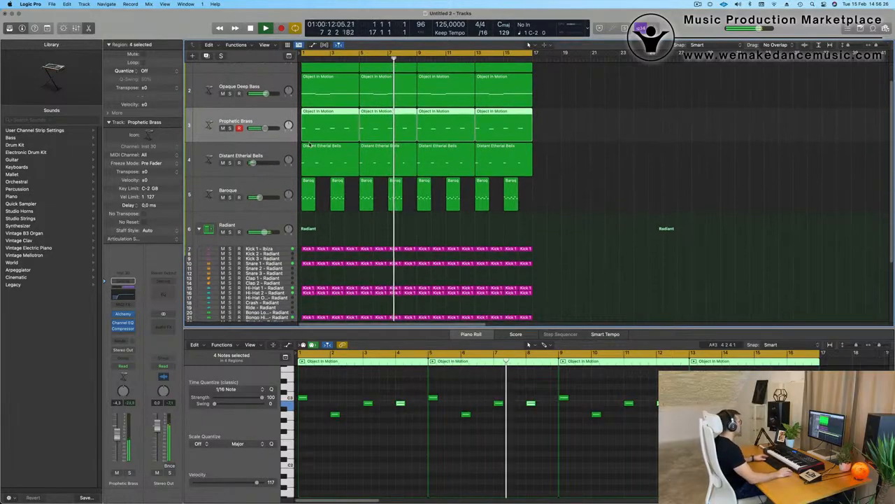
{"action": "scroll", "coordinate": [273, 72], "scroll_direction": "up", "scroll_amount": 2}
- Duplicate the Object In Motion track with the same settings using Cmd+D
{"action": "left_click", "coordinate": [273, 74]}
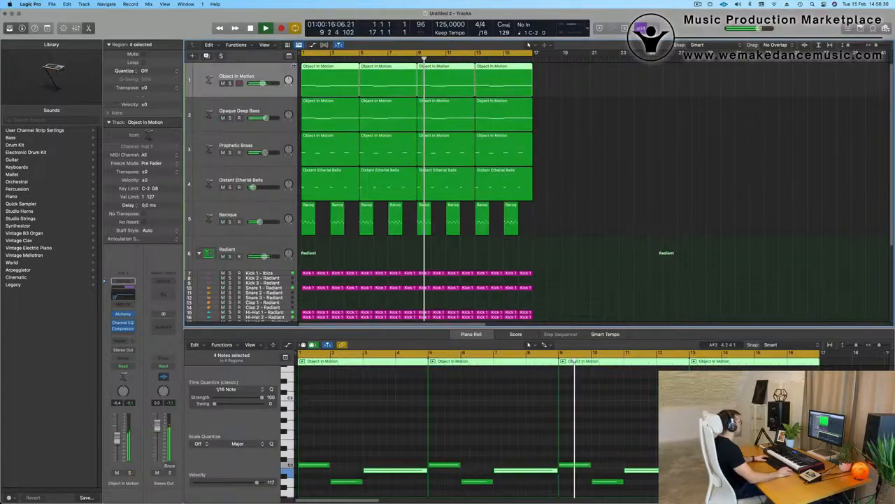
{"action": "key", "text": "Return"}
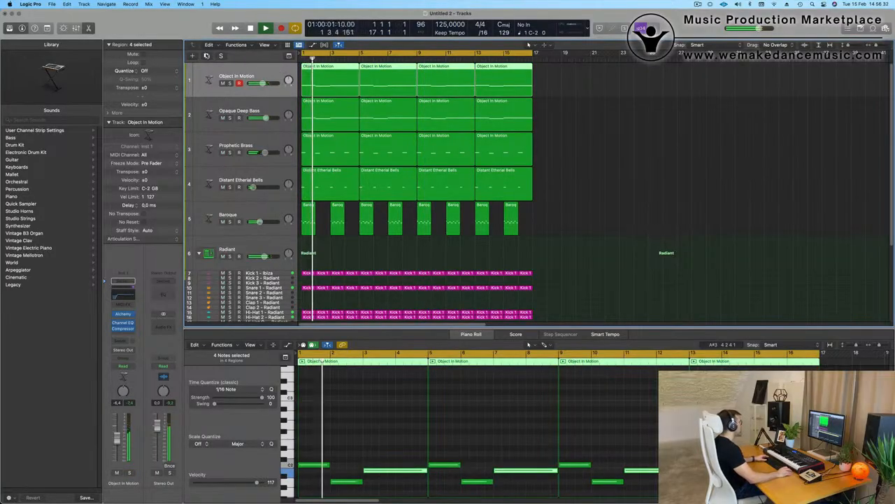
{"action": "key", "text": "super+d"}
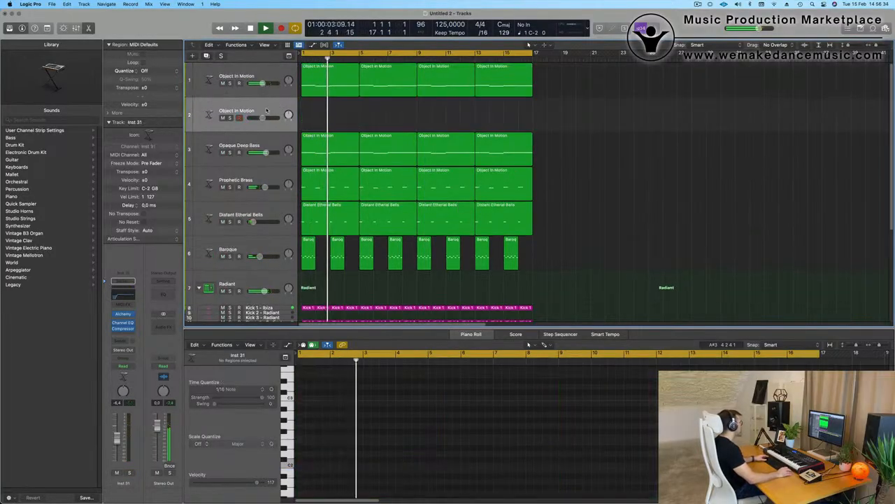
- Move the new track above Radiant, copy the first Object In Motion region onto it, and transpose its notes up 8 semitones
{"action": "left_click_drag", "start_coordinate": [266, 110], "coordinate": [263, 253]}
{"action": "key", "text": "Return"}
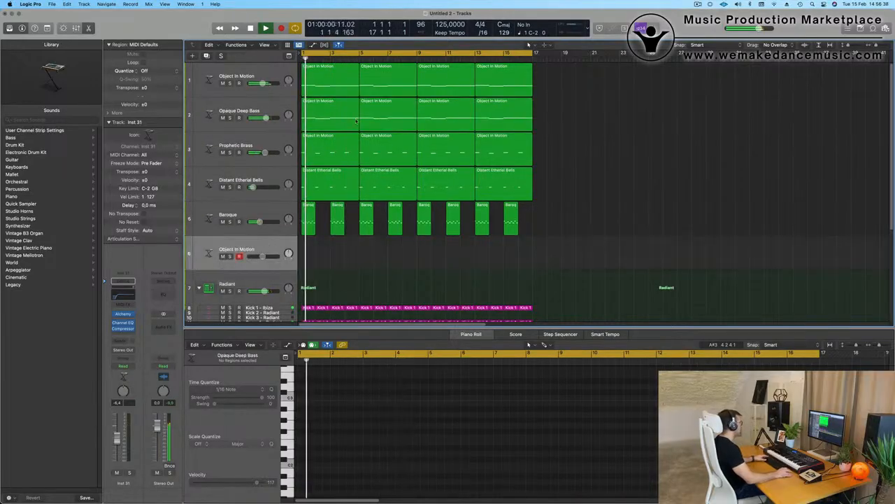
{"action": "left_click_drag", "start_coordinate": [325, 89], "coordinate": [325, 262]}
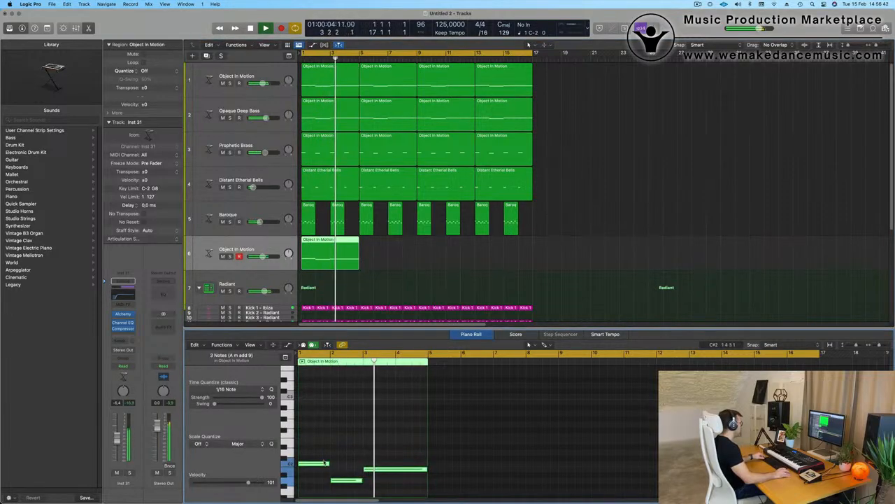
{"action": "left_click_drag", "start_coordinate": [324, 463], "coordinate": [323, 400]}
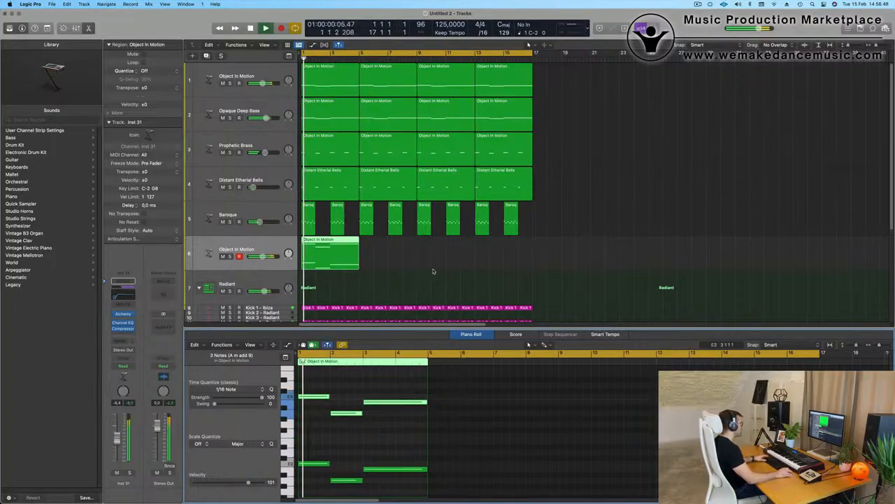
{"action": "key", "text": "space"}
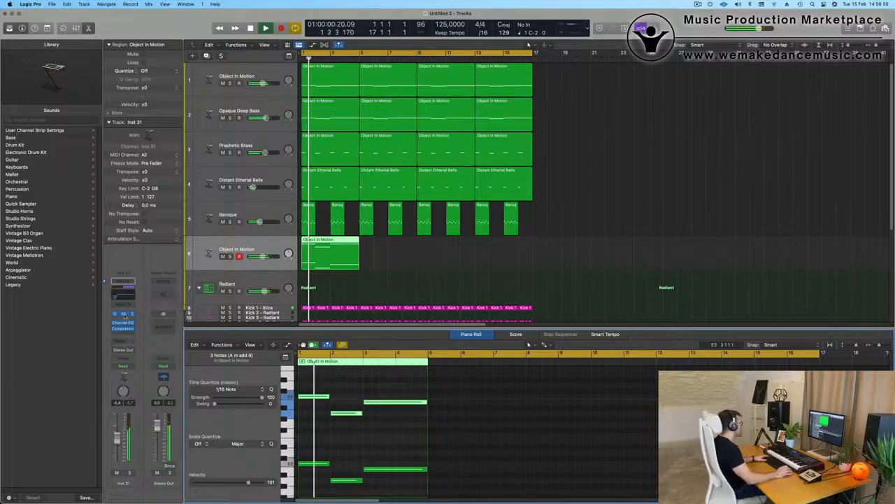
- Open track 6's Alchemy instrument and repeat its copied region with Cmd+R
{"action": "left_click", "coordinate": [123, 314]}
{"action": "left_click_drag", "start_coordinate": [506, 110], "coordinate": [752, 112]}
{"action": "key", "text": "space"}
{"action": "key", "text": "space"}
{"action": "left_click", "coordinate": [429, 256]}
{"action": "left_click", "coordinate": [331, 264]}
{"action": "key", "text": "super+r"}
{"action": "key", "text": "super+r"}
{"action": "key", "text": "super+r"}
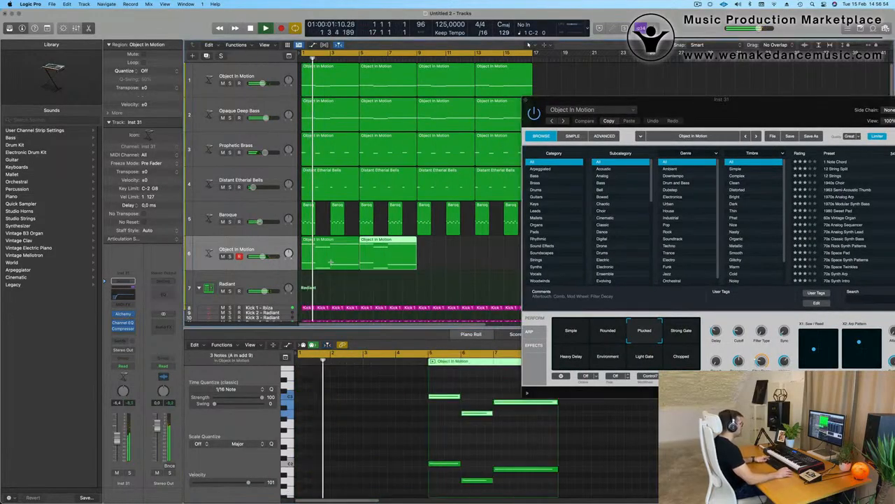
{"action": "left_click_drag", "start_coordinate": [688, 117], "coordinate": [506, 108]}
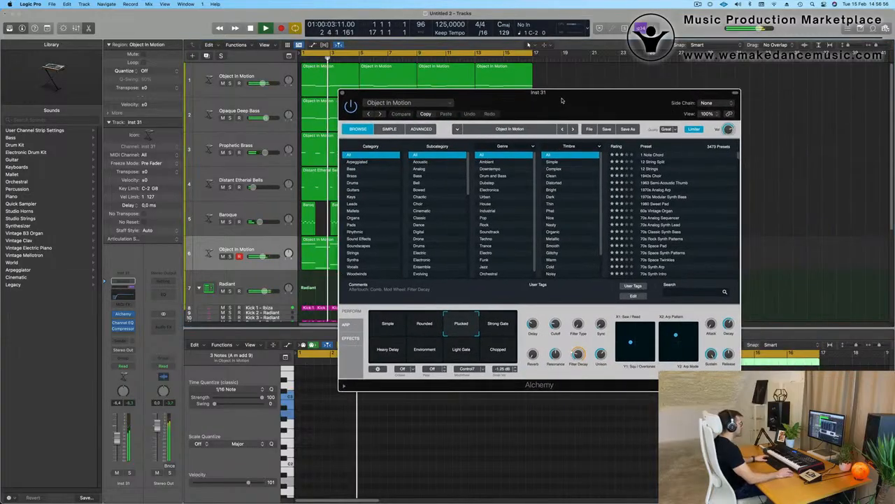
{"action": "key", "text": "space"}
{"action": "key", "text": "space"}
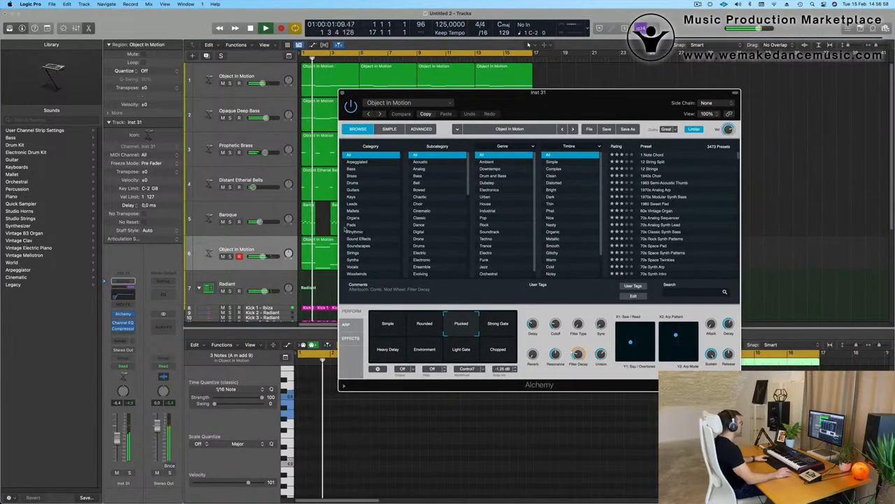
- Load the Cirrus Clouds pad and audition its Vibrato, Thin and No Reverb snapshots
{"action": "left_click", "coordinate": [352, 224]}
{"action": "scroll", "coordinate": [654, 223], "scroll_direction": "down", "scroll_amount": 10}
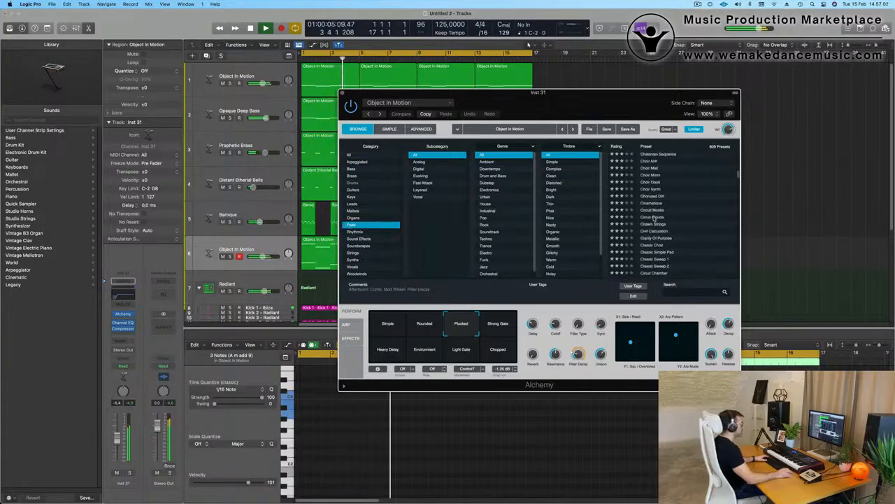
{"action": "left_click", "coordinate": [654, 218]}
{"action": "left_click_drag", "start_coordinate": [594, 103], "coordinate": [672, 97]}
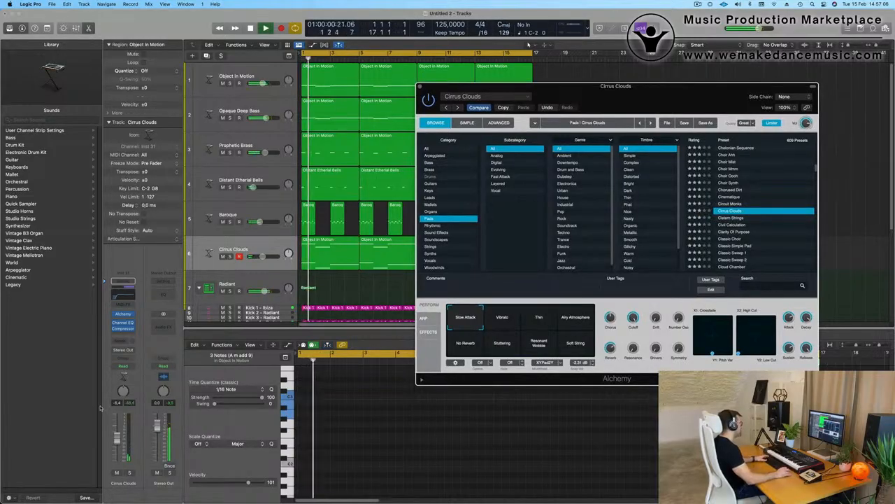
{"action": "left_click", "coordinate": [528, 44]}
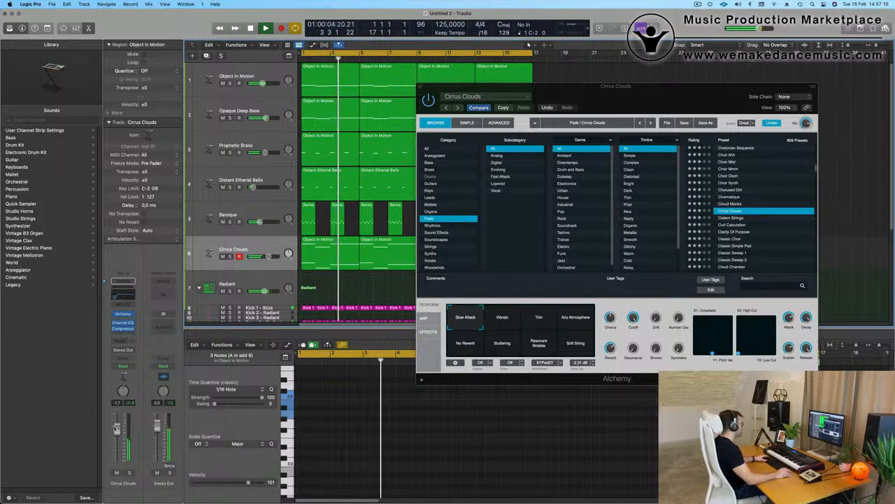
{"action": "left_click", "coordinate": [511, 321]}
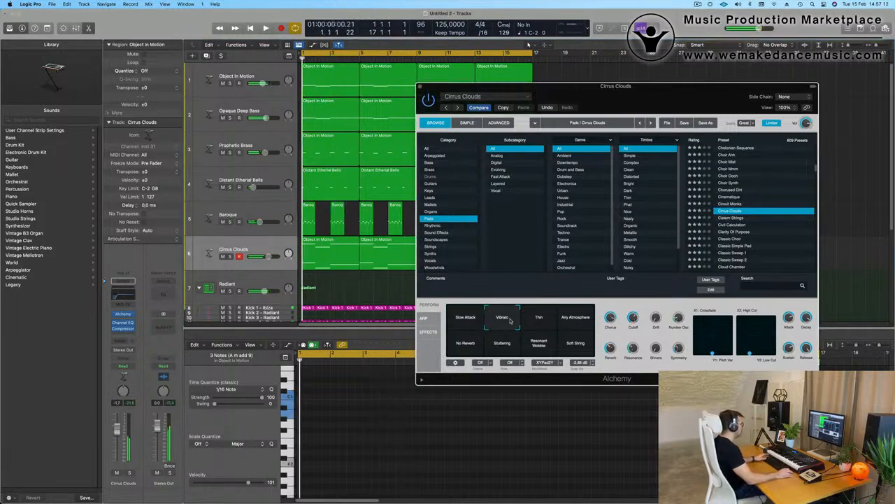
{"action": "left_click", "coordinate": [528, 44]}
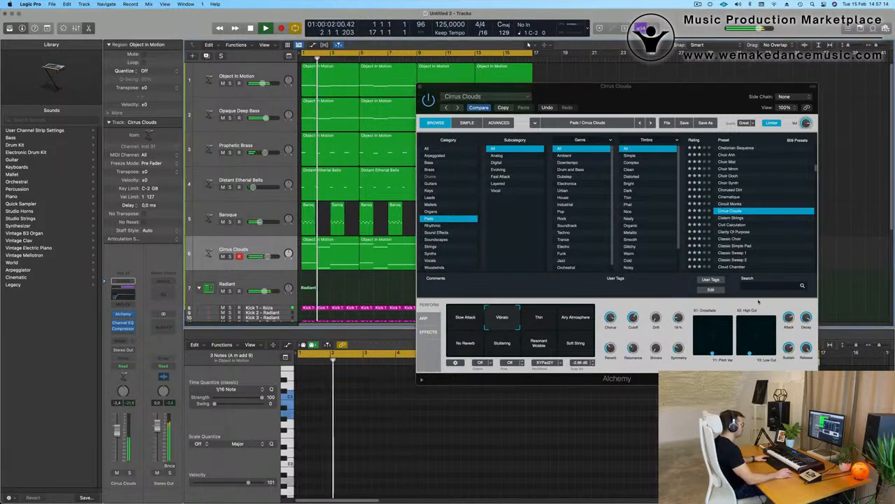
{"action": "left_click", "coordinate": [553, 326]}
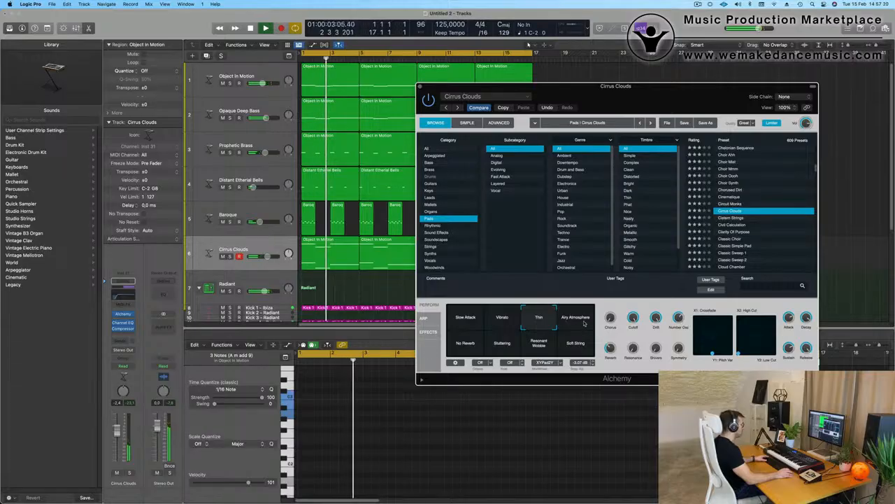
{"action": "key", "text": "space"}
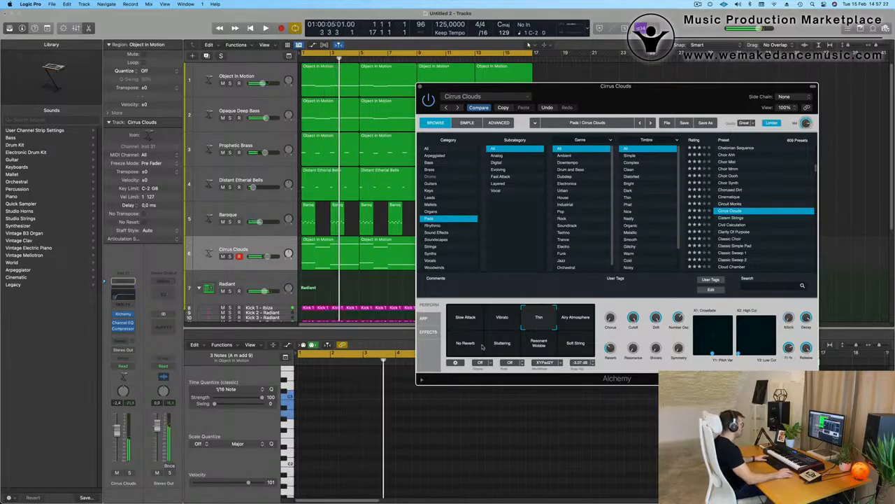
{"action": "key", "text": "space"}
{"action": "key", "text": "space"}
{"action": "key", "text": "space"}
{"action": "left_click", "coordinate": [460, 352]}
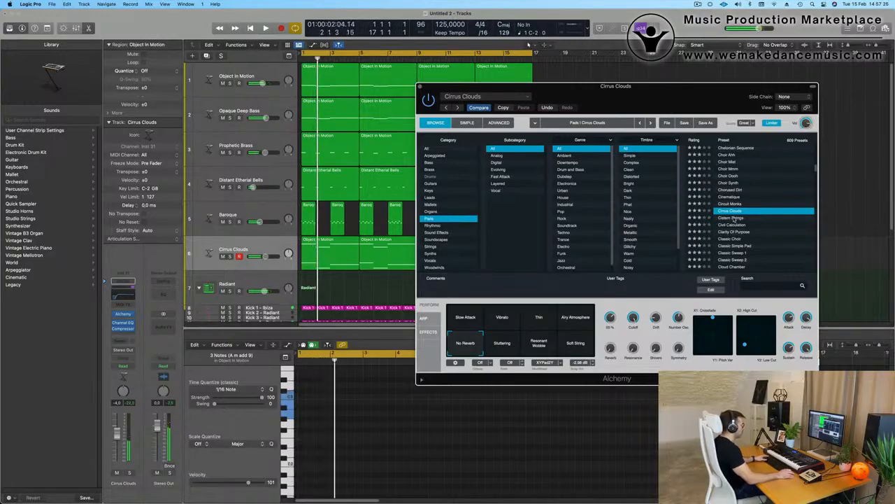
- Try the Cistern Strings pad, then load the Classic Sweep 1 preset
{"action": "key", "text": "space"}
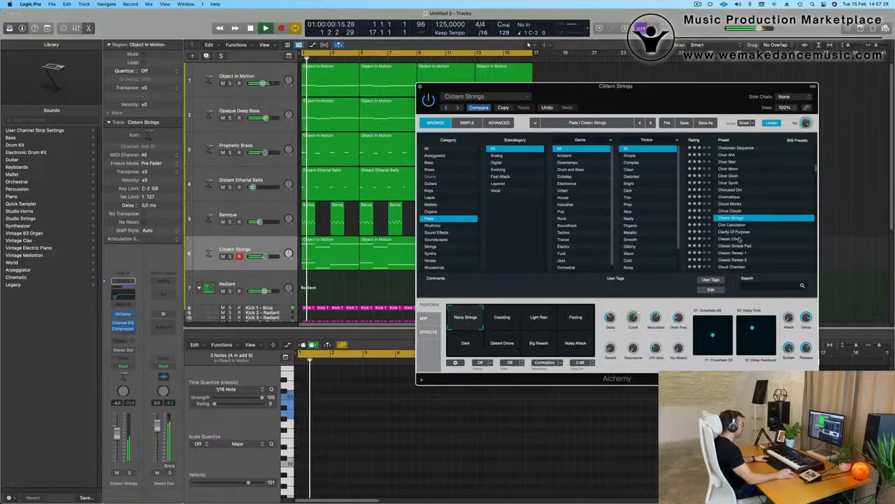
{"action": "left_click_drag", "start_coordinate": [684, 97], "coordinate": [576, 89]}
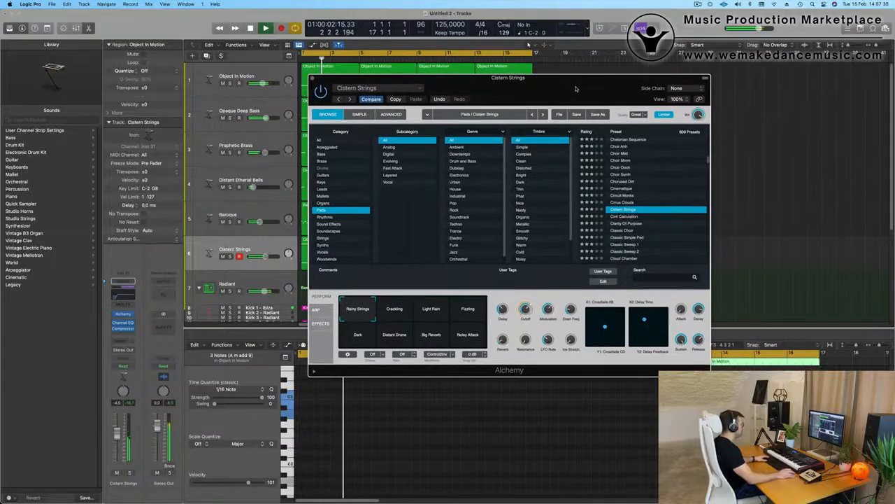
{"action": "scroll", "coordinate": [636, 245], "scroll_direction": "down", "scroll_amount": 1}
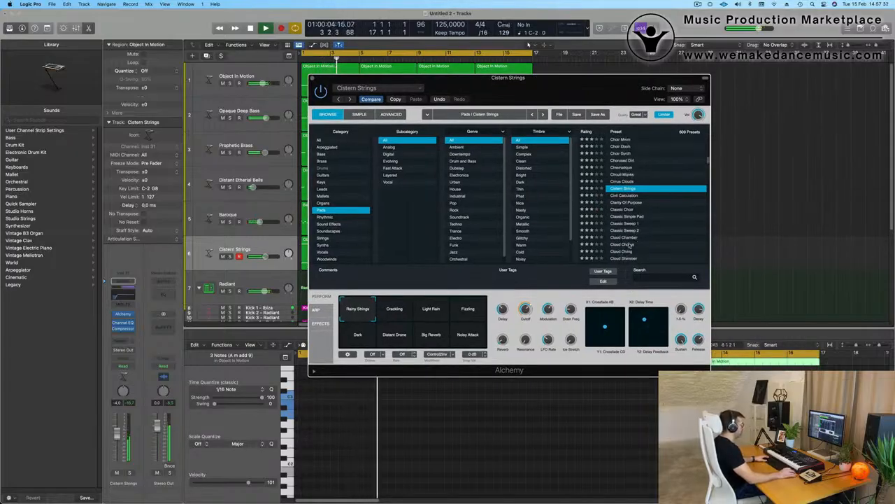
{"action": "left_click", "coordinate": [619, 224]}
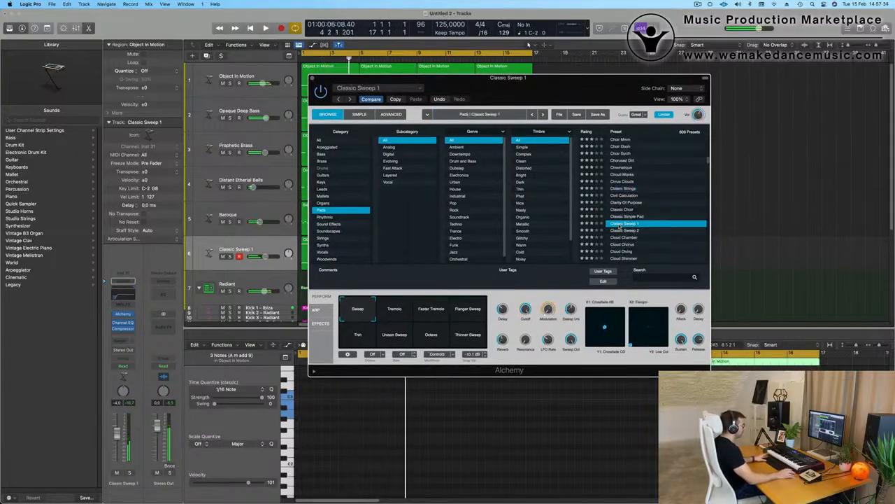
- Try the Tremolo and Faster Tremolo variations and raise the Classic Sweep 1 volume slightly
{"action": "key", "text": "space"}
{"action": "left_click_drag", "start_coordinate": [563, 94], "coordinate": [612, 112]}
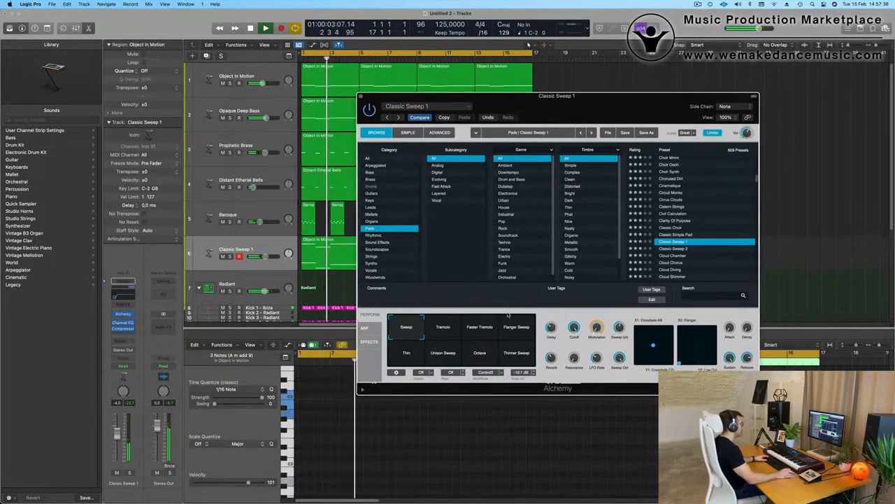
{"action": "left_click", "coordinate": [448, 334]}
{"action": "left_click", "coordinate": [486, 332]}
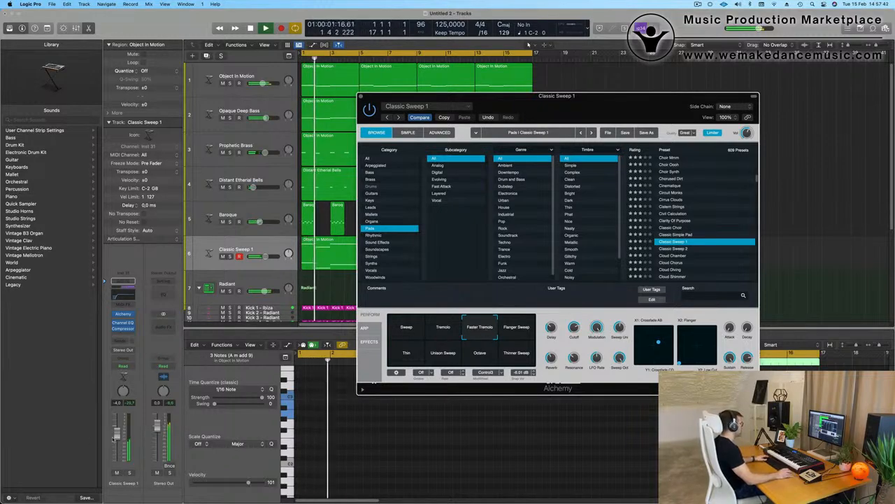
{"action": "left_click_drag", "start_coordinate": [113, 439], "coordinate": [114, 437]}
{"action": "key", "text": "super+w"}
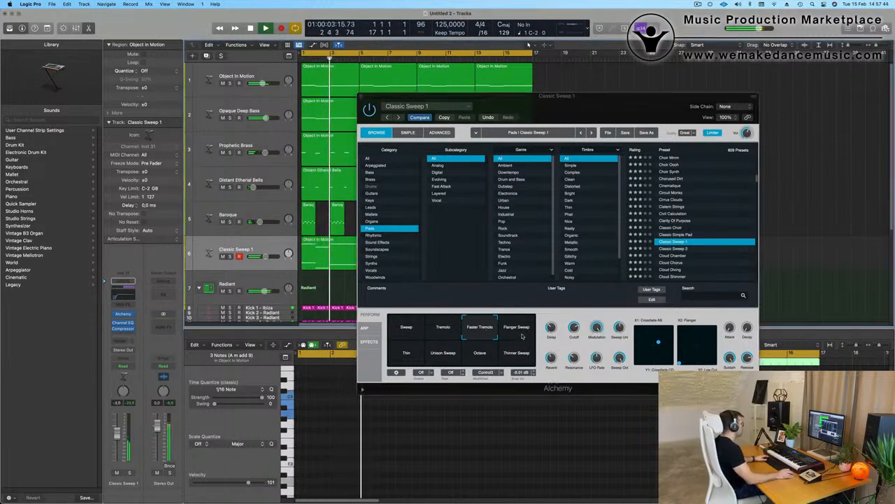
- Audition Flanger Sweep, Thin, Unison Sweep, Octave and Thinner Sweep, then reselect Sweep
{"action": "left_click", "coordinate": [521, 336]}
{"action": "left_click", "coordinate": [402, 359]}
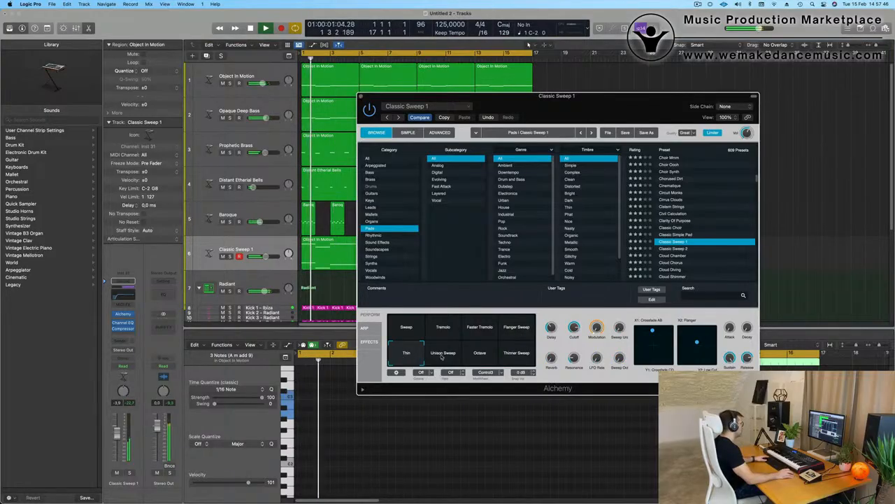
{"action": "left_click", "coordinate": [442, 357]}
{"action": "left_click", "coordinate": [480, 357]}
{"action": "left_click", "coordinate": [521, 357]}
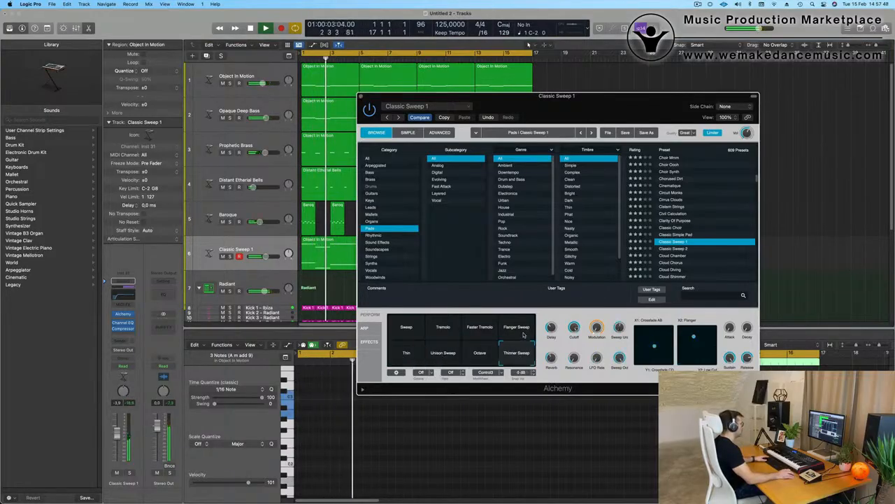
{"action": "left_click", "coordinate": [523, 334]}
{"action": "key", "text": "space"}
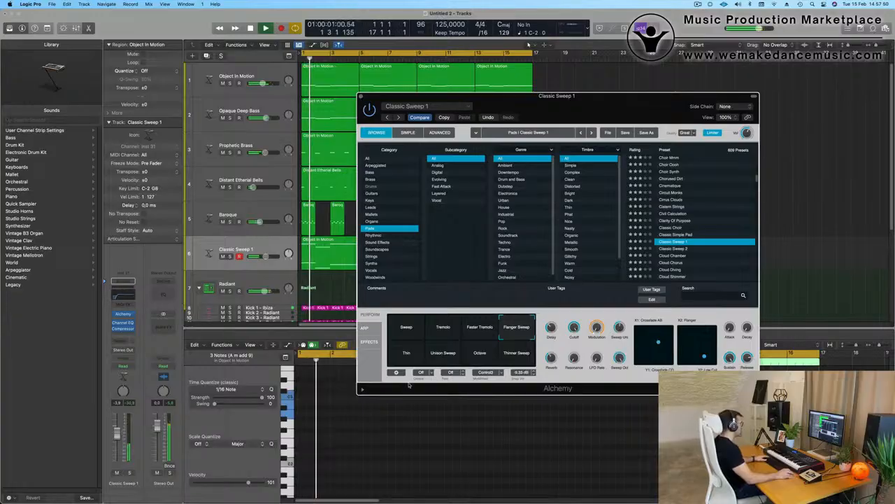
{"action": "left_click", "coordinate": [413, 327]}
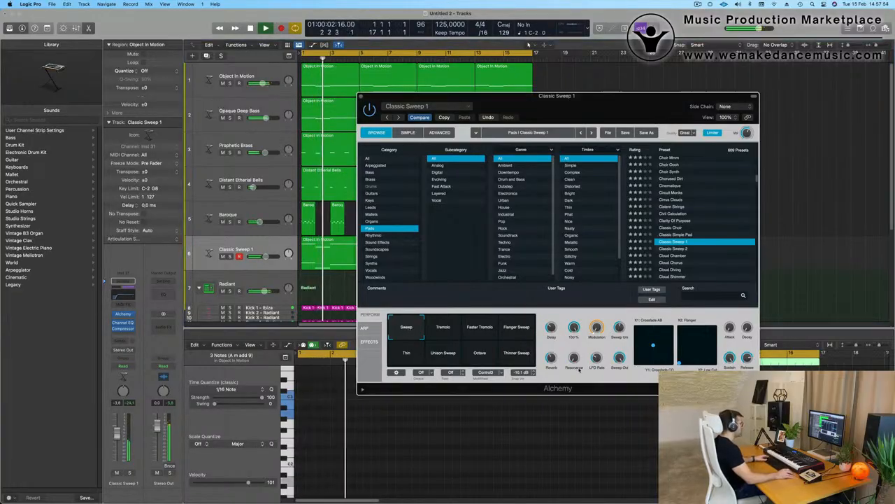
{"action": "key", "text": "space"}
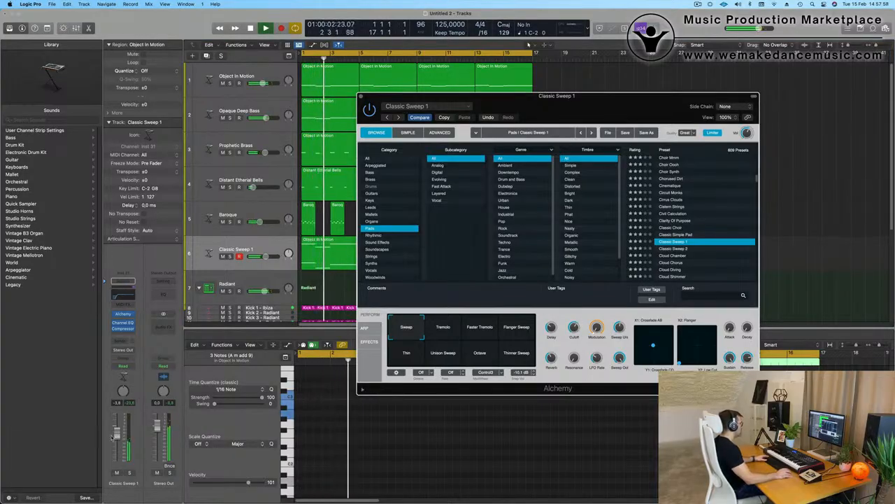
- Lower the Classic Sweep 1 volume slightly and close the Alchemy window
{"action": "left_click", "coordinate": [261, 383]}
{"action": "key", "text": "Return"}
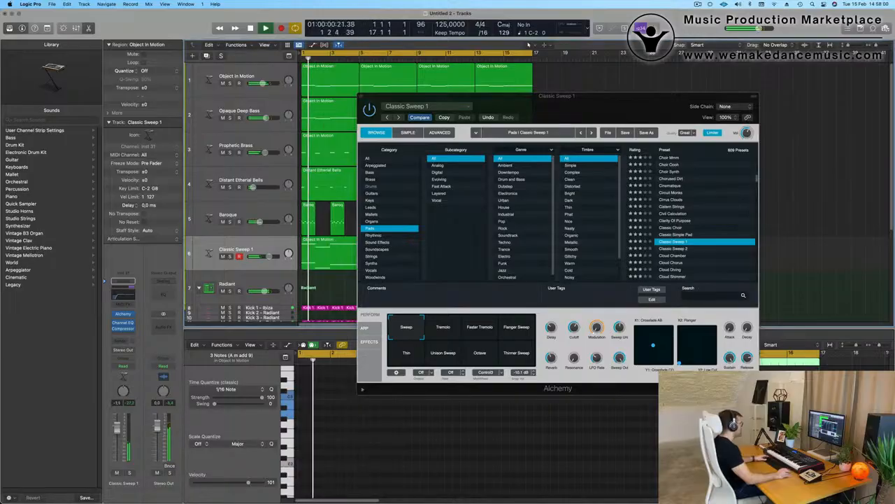
{"action": "left_click", "coordinate": [577, 328]}
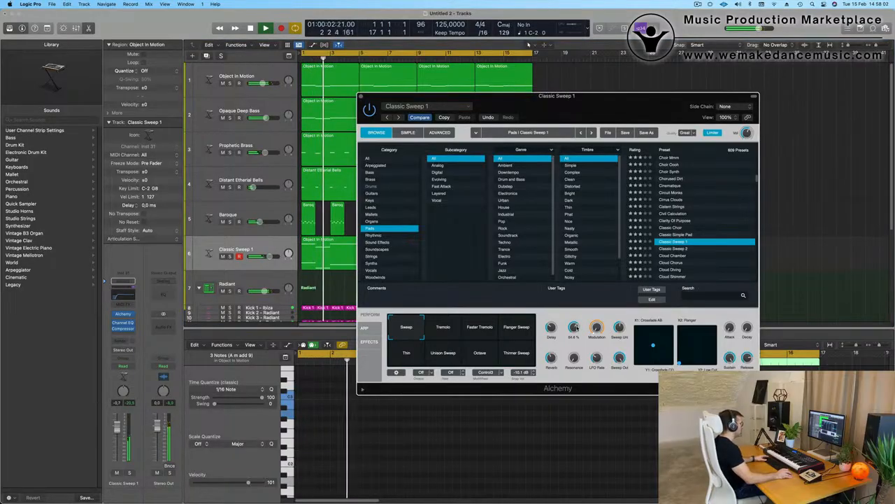
{"action": "left_click_drag", "start_coordinate": [604, 114], "coordinate": [614, 108]}
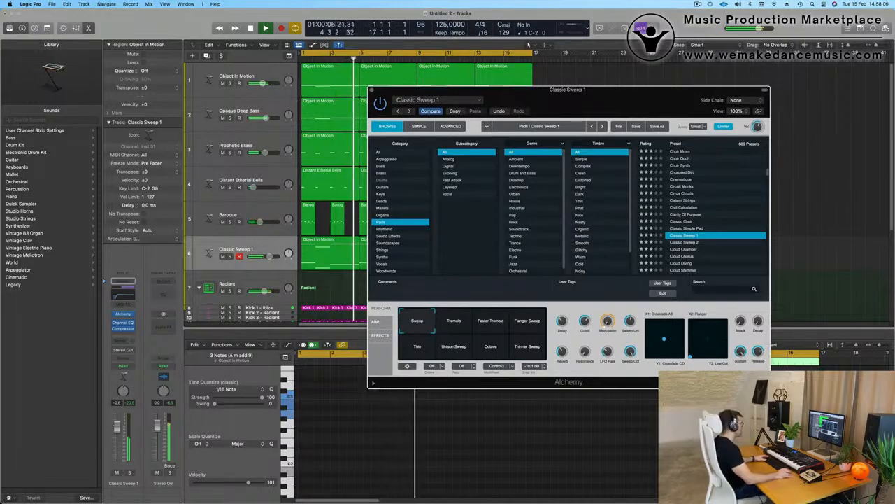
{"action": "left_click_drag", "start_coordinate": [117, 426], "coordinate": [117, 426]}
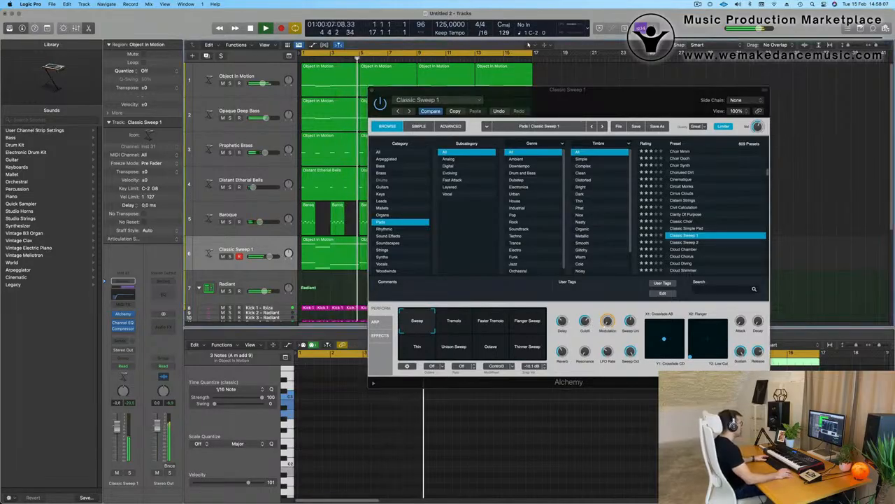
{"action": "left_click", "coordinate": [372, 92]}
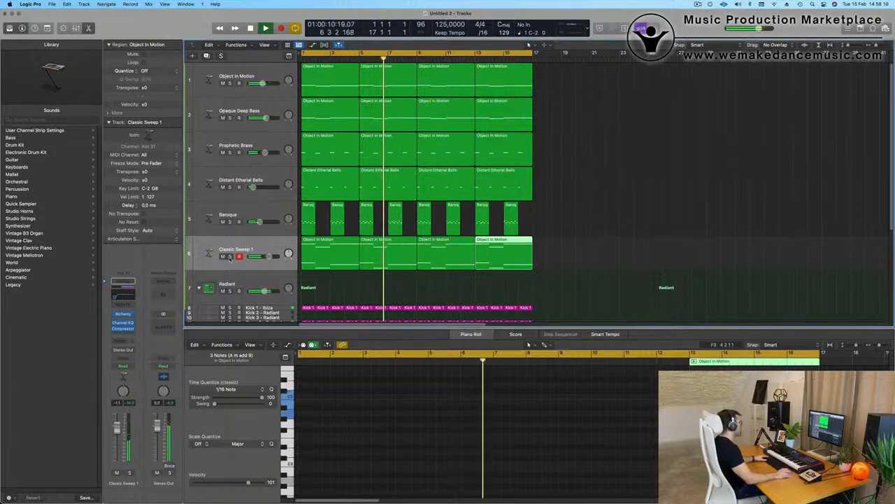
- Briefly solo Classic Sweep 1, inspect its region notes, and select its four regions
{"action": "left_click", "coordinate": [230, 256]}
{"action": "left_click", "coordinate": [230, 257]}
{"action": "left_click", "coordinate": [270, 248]}
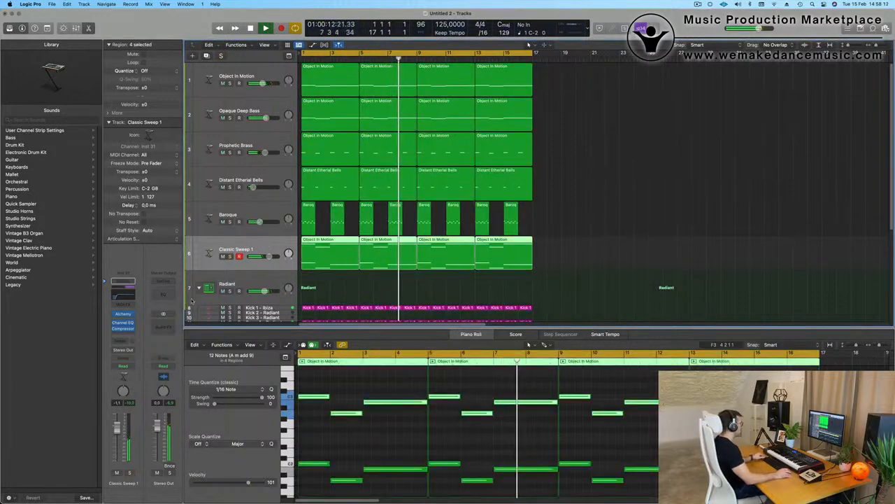
{"action": "scroll", "coordinate": [490, 238], "scroll_direction": "down", "scroll_amount": 2}
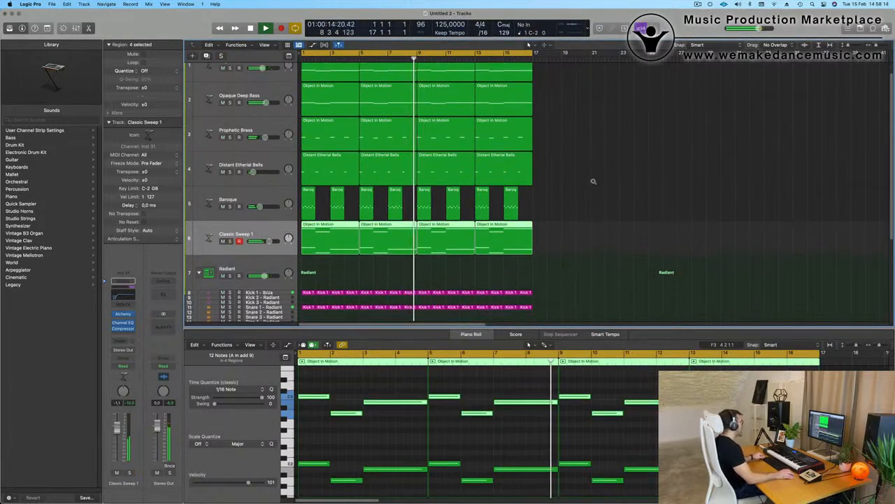
{"action": "scroll", "coordinate": [591, 184], "scroll_direction": "up", "scroll_amount": 2}
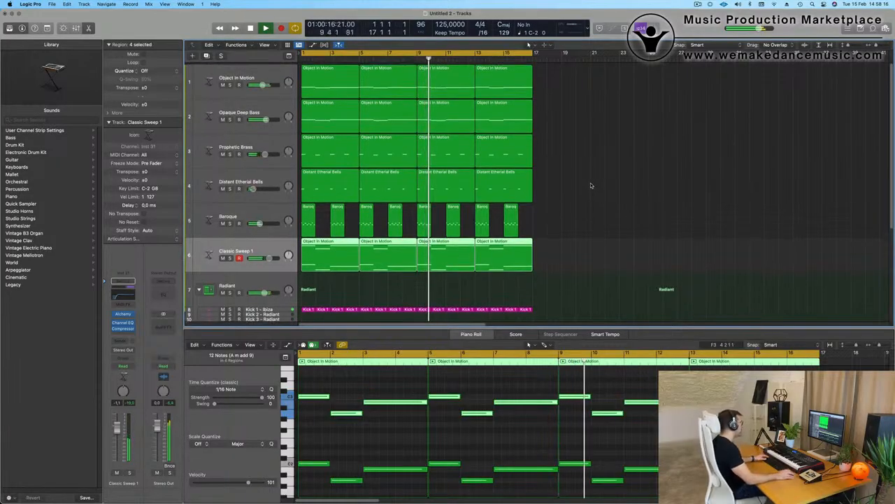
{"action": "left_click", "coordinate": [591, 185]}
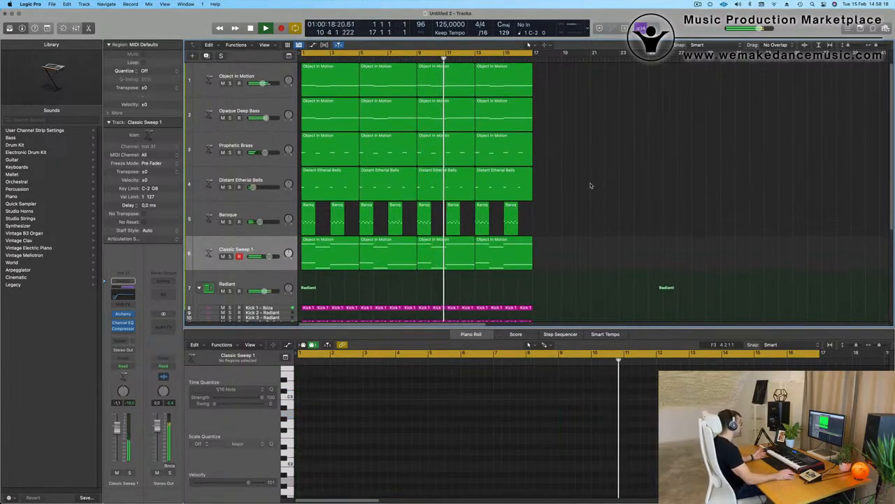
{"action": "left_click", "coordinate": [266, 254]}
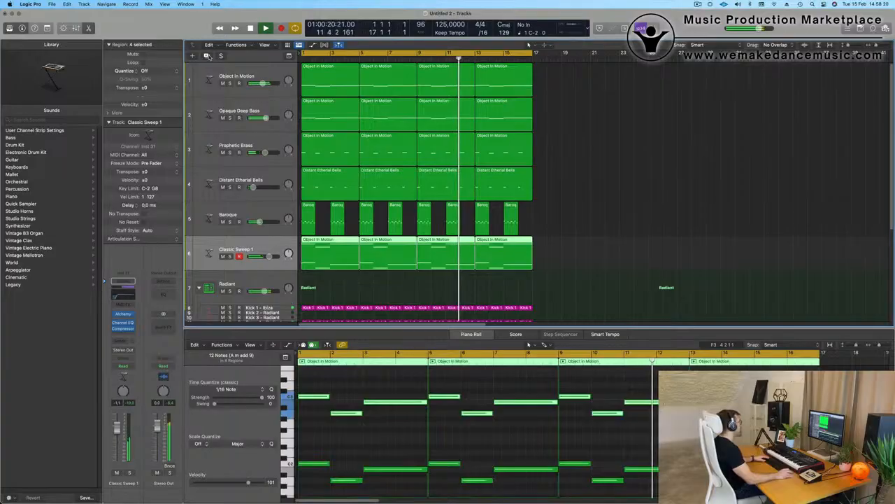
- Repeat every region in the project after bar 17 and zoom out
{"action": "key", "text": "super+a"}
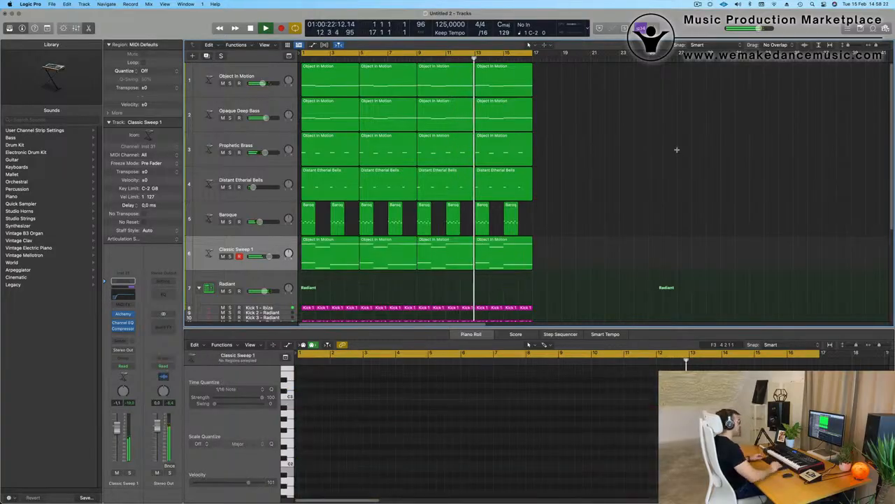
{"action": "key", "text": "super+r"}
{"action": "key", "text": "super+Left"}
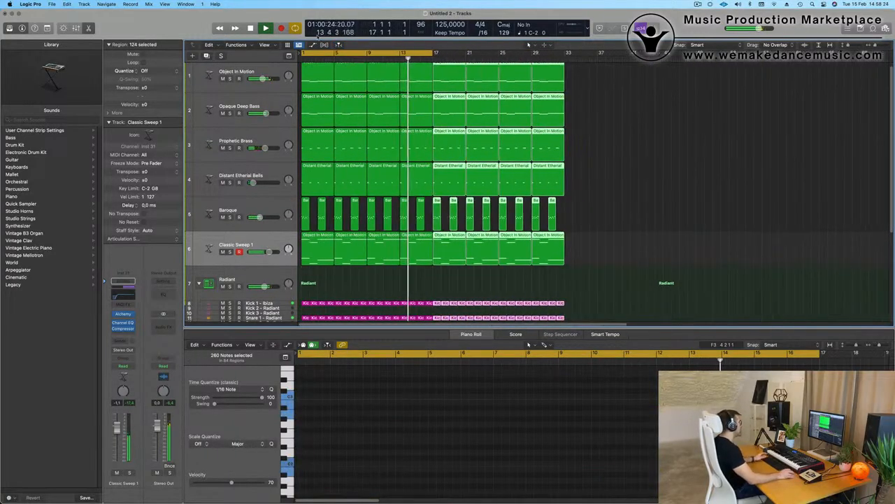
- Show a secondary time ruler and extend the cycle range to bar 33
{"action": "left_click", "coordinate": [275, 45]}
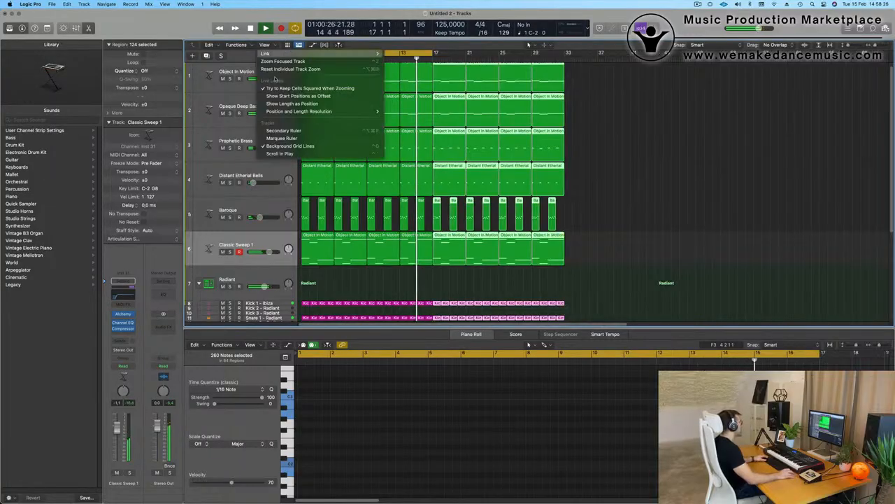
{"action": "left_click", "coordinate": [343, 131]}
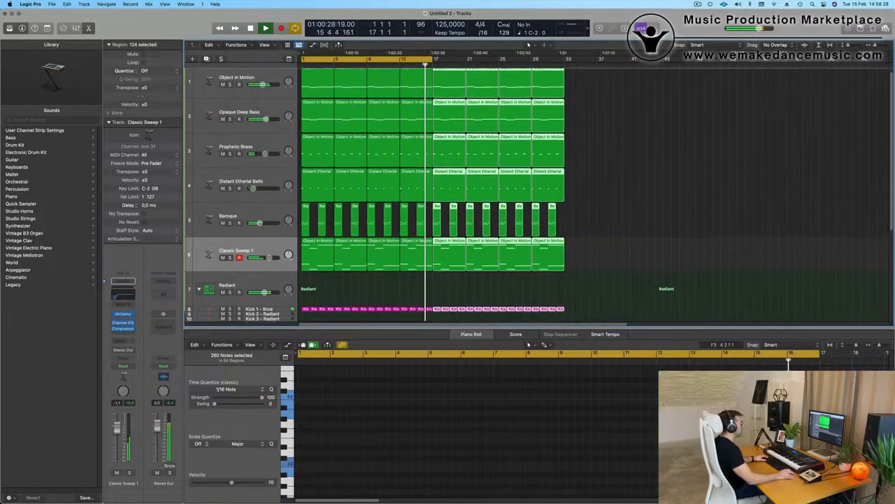
{"action": "left_click", "coordinate": [649, 132]}
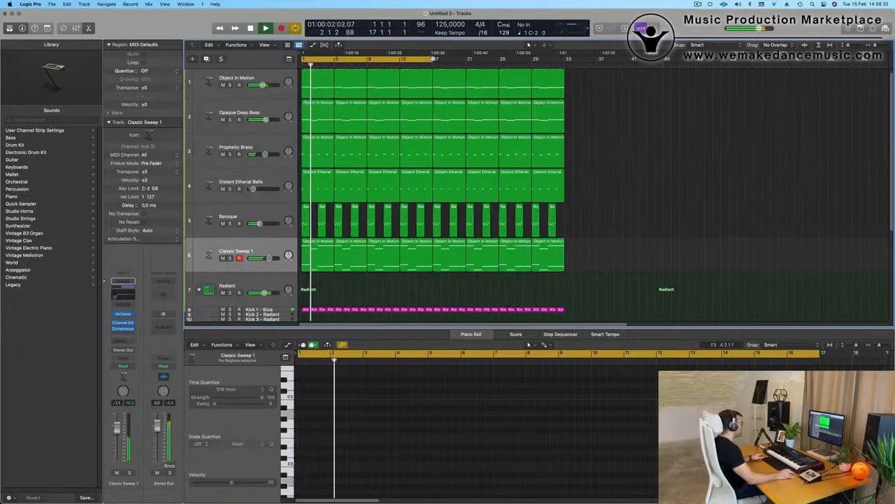
{"action": "left_click_drag", "start_coordinate": [444, 72], "coordinate": [557, 73]}
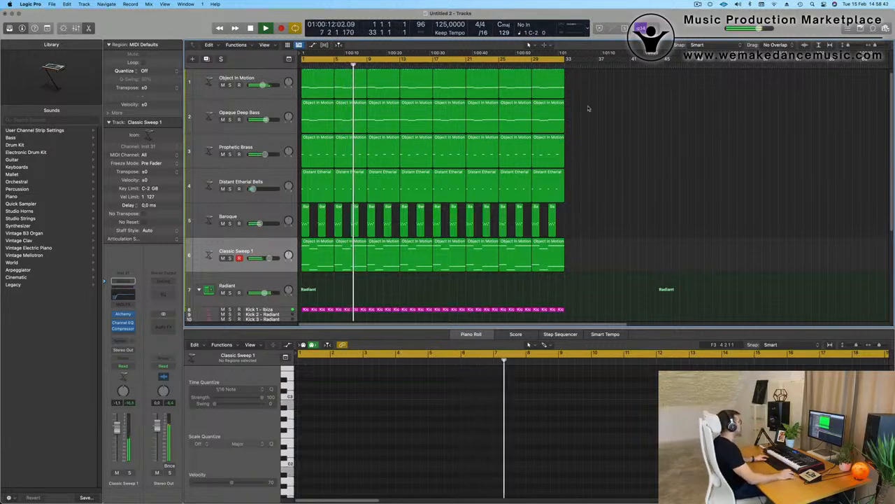
- Briefly solo track 6, select all its regions, and stop playback
{"action": "scroll", "coordinate": [616, 187], "scroll_direction": "up", "scroll_amount": 1}
{"action": "key", "text": "space"}
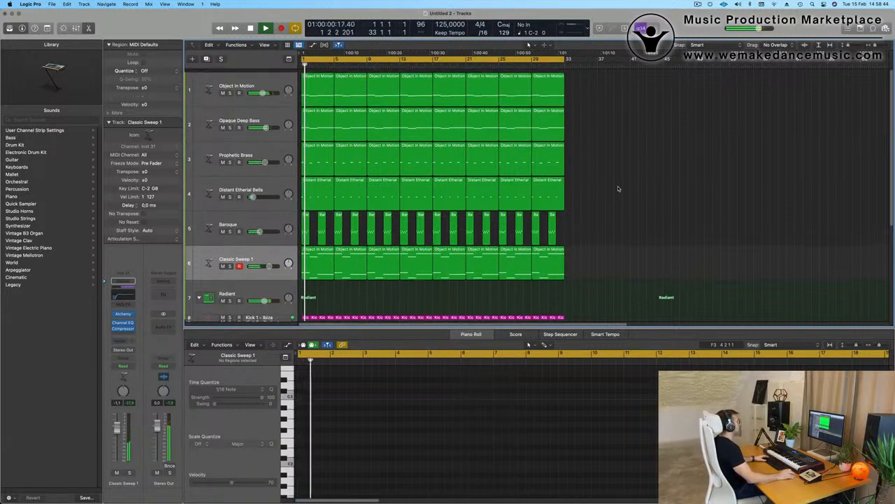
{"action": "key", "text": "space"}
{"action": "key", "text": "space"}
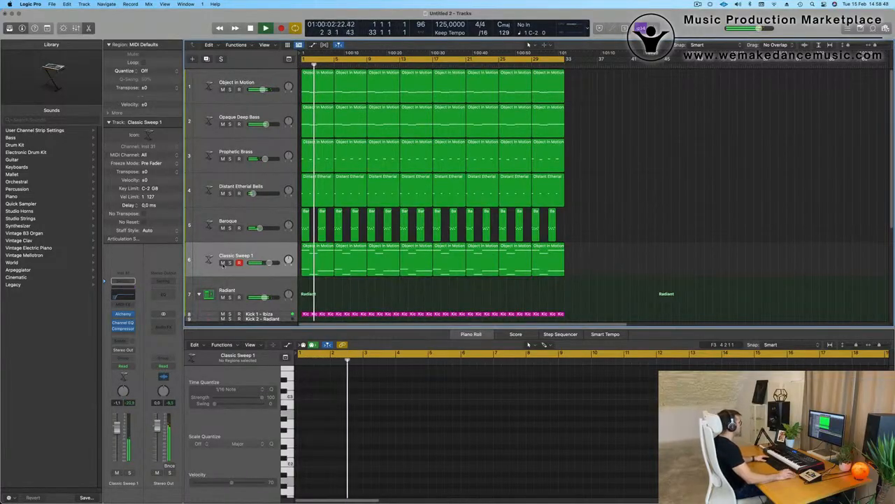
{"action": "left_click", "coordinate": [230, 263]}
{"action": "left_click", "coordinate": [230, 263]}
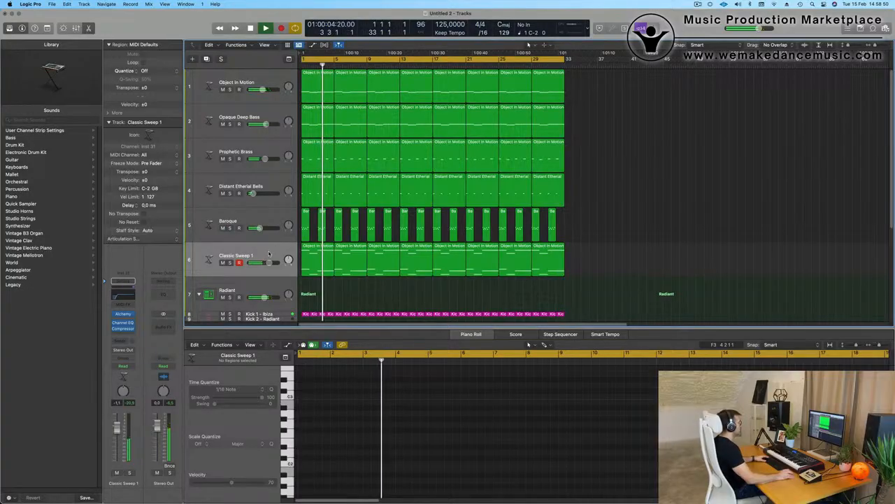
{"action": "left_click", "coordinate": [267, 252]}
{"action": "key", "text": "space"}
{"action": "key", "text": "space"}
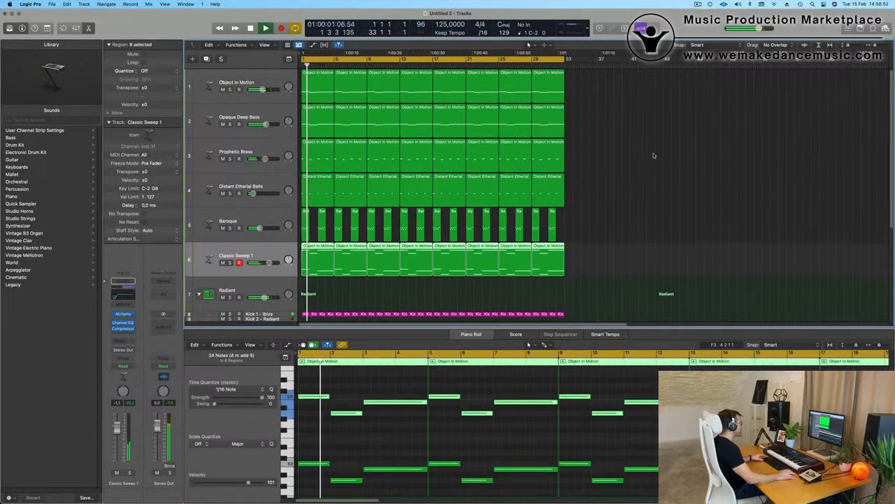
- Repeat everything after bar 33, loop bars 1–65, and add an empty Classic Sweep 1 track
{"action": "key", "text": "super+a"}
{"action": "key", "text": "super+r"}
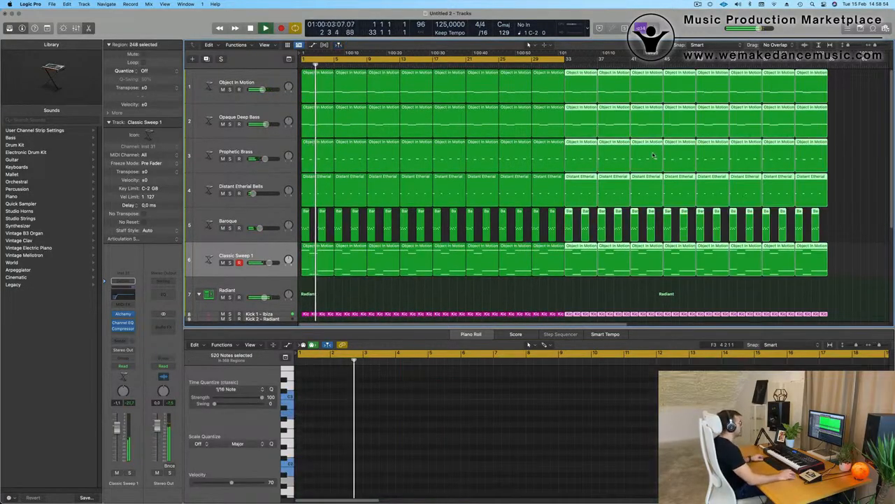
{"action": "key", "text": "super+Left"}
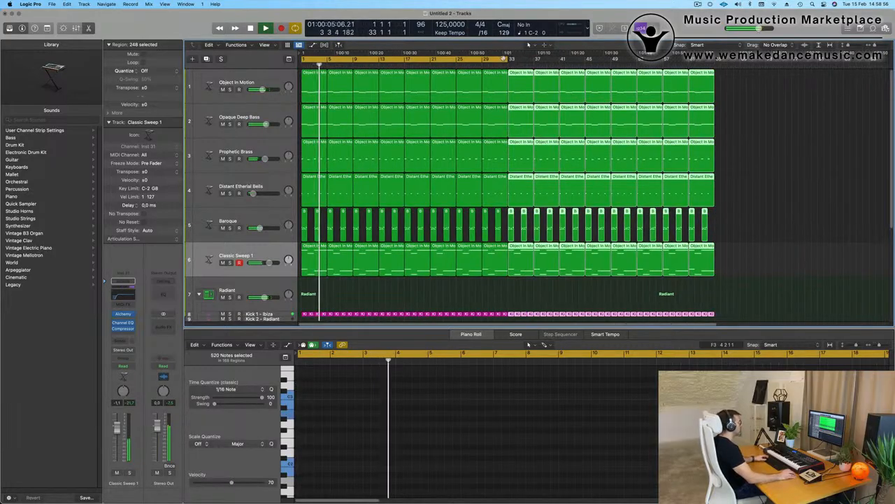
{"action": "left_click_drag", "start_coordinate": [507, 59], "coordinate": [715, 72]}
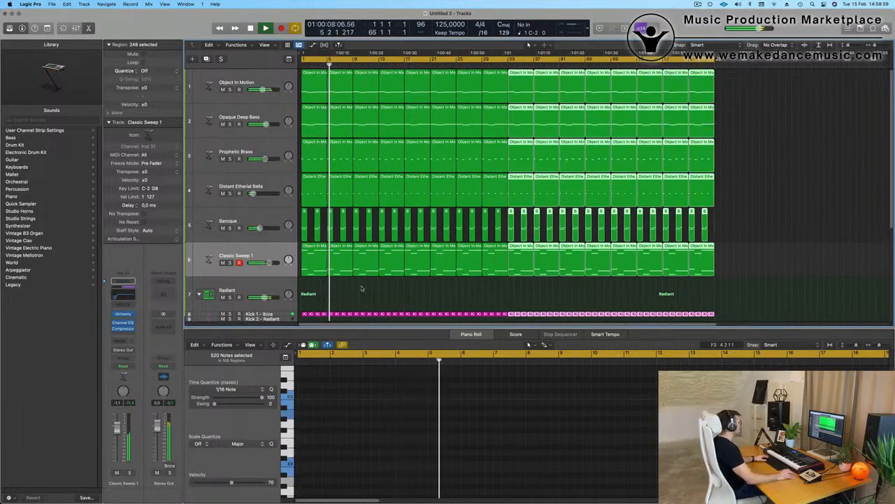
{"action": "left_click", "coordinate": [269, 252]}
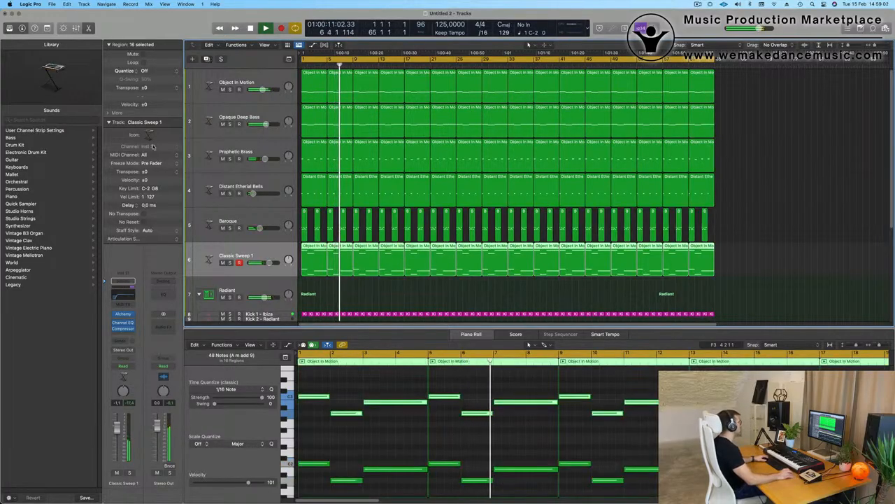
{"action": "key", "text": "super+d"}
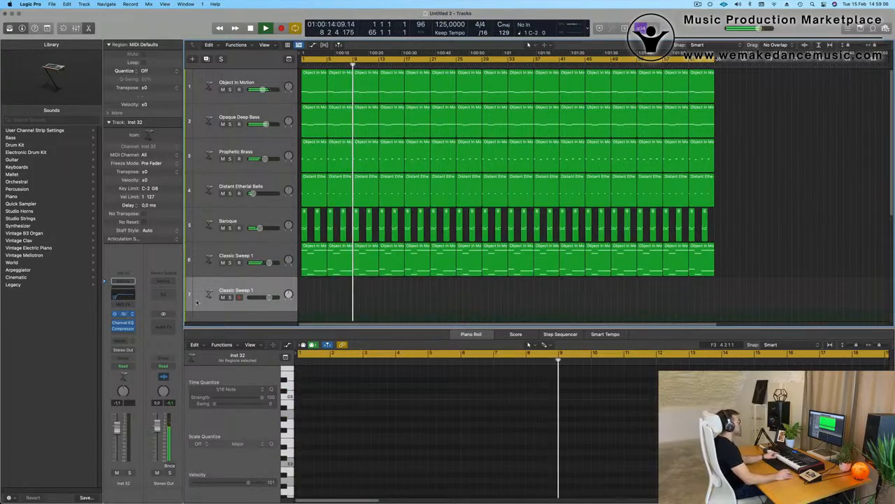
- Load the Brassy Jazz Ensemble preset from Pads > Fast Attack on the new track's Alchemy
{"action": "left_click", "coordinate": [125, 314]}
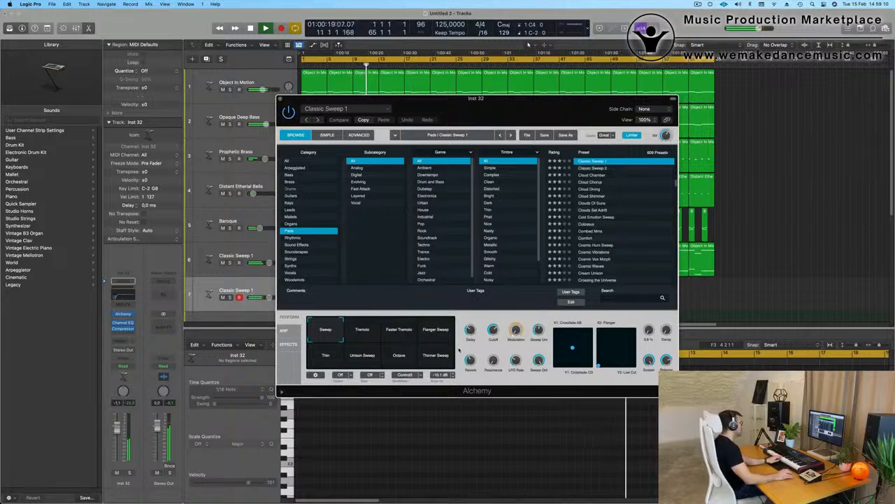
{"action": "left_click_drag", "start_coordinate": [501, 107], "coordinate": [562, 115]}
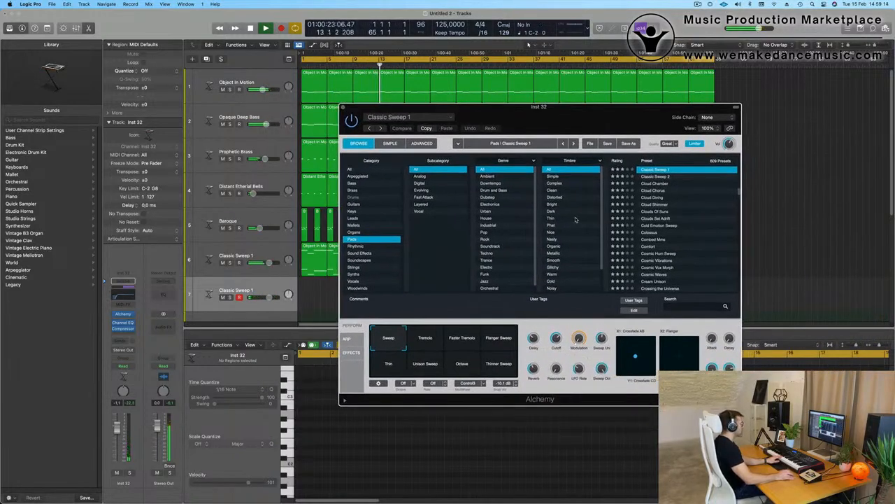
{"action": "left_click", "coordinate": [648, 232]}
{"action": "left_click", "coordinate": [424, 198]}
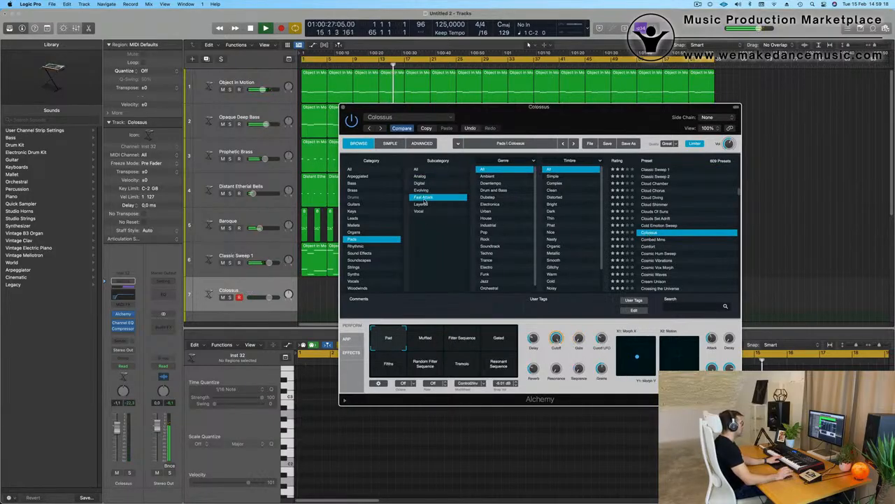
{"action": "left_click", "coordinate": [658, 198]}
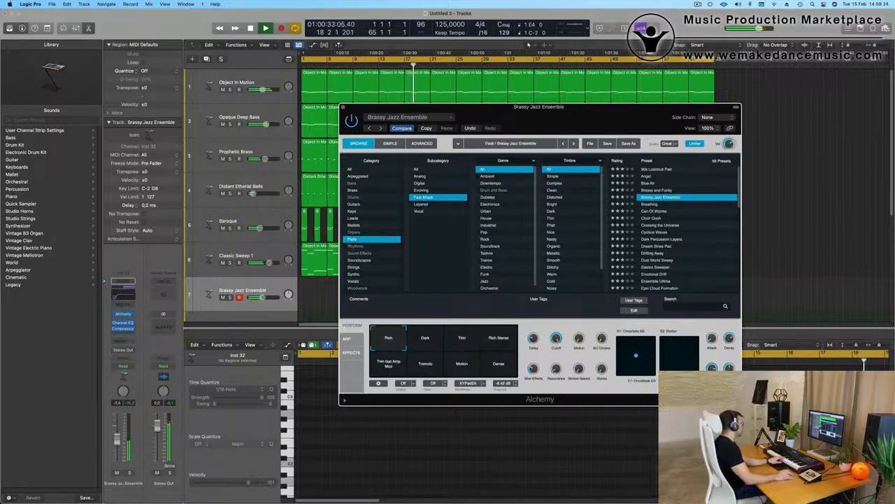
- Send the new track to Bus 5 and open the performance meter
{"action": "left_click", "coordinate": [123, 341]}
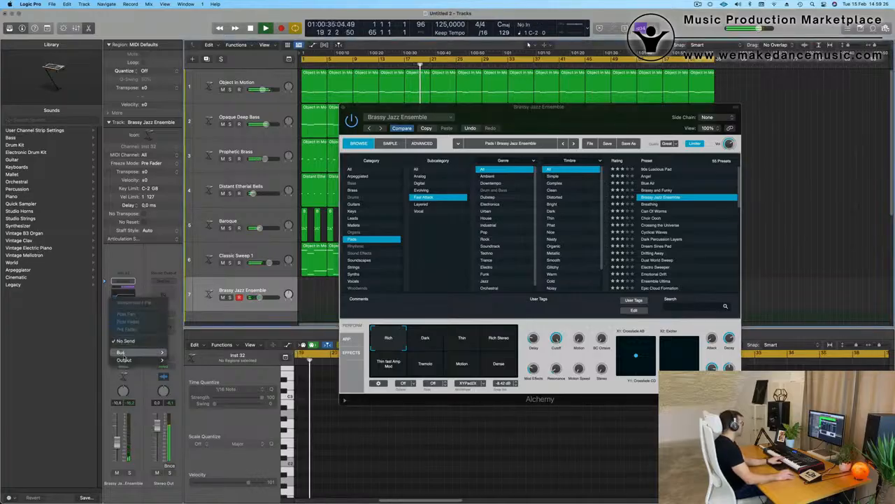
{"action": "mouse_move", "coordinate": [132, 352]}
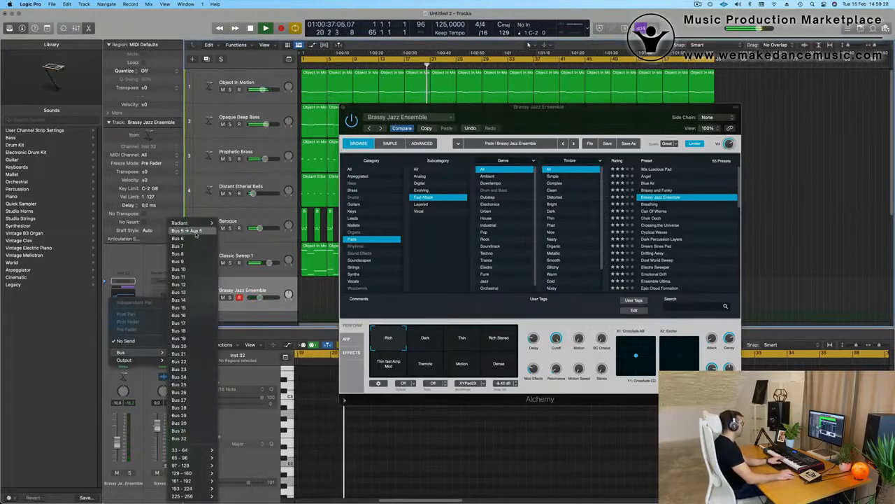
{"action": "left_click", "coordinate": [196, 232]}
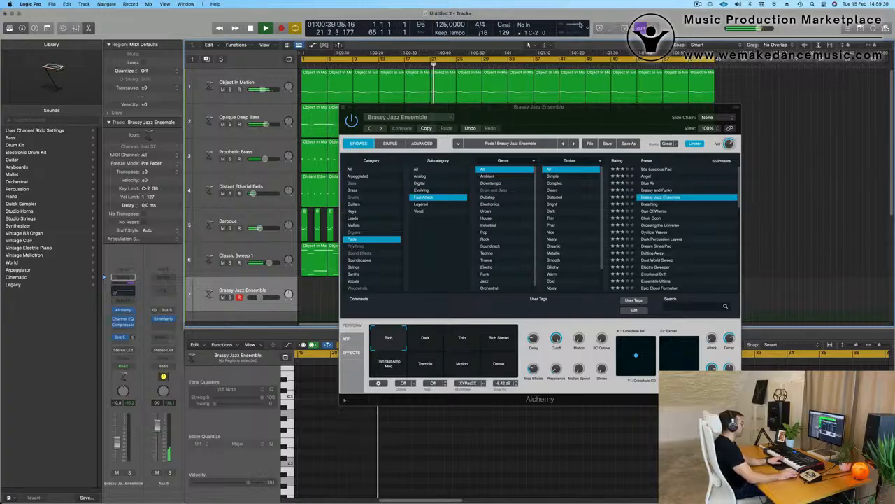
{"action": "double_click", "coordinate": [579, 25]}
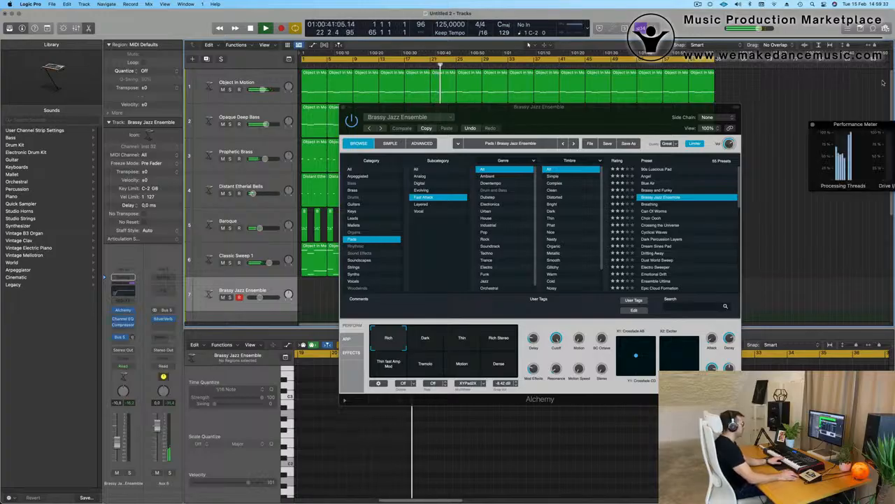
{"action": "left_click_drag", "start_coordinate": [862, 128], "coordinate": [678, 56]}
{"action": "left_click_drag", "start_coordinate": [559, 114], "coordinate": [748, 172]}
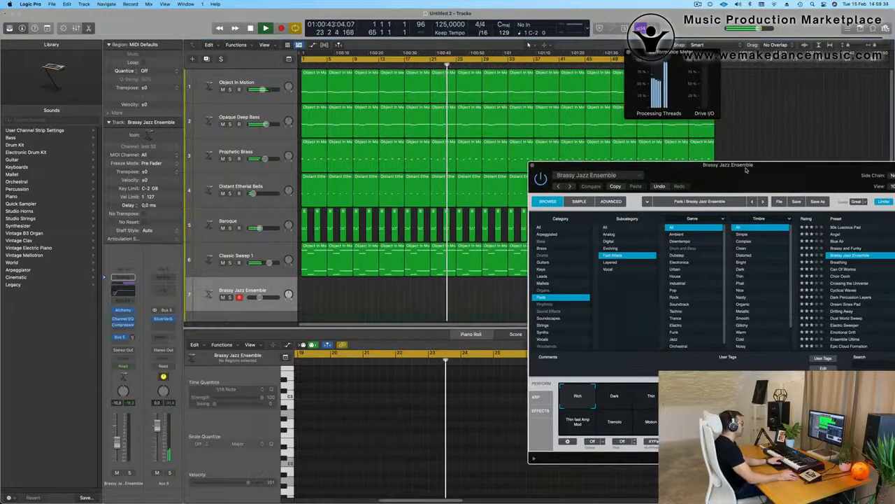
{"action": "left_click", "coordinate": [223, 228]}
{"action": "left_click", "coordinate": [222, 263]}
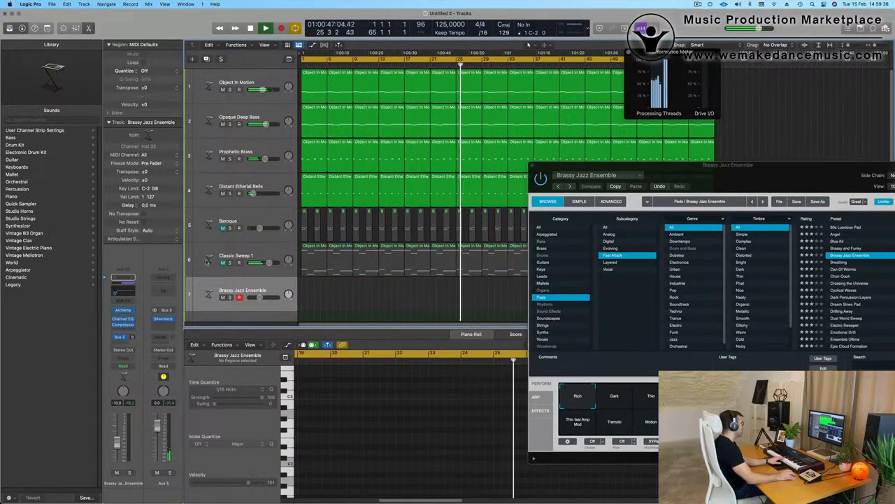
{"action": "key", "text": "Return"}
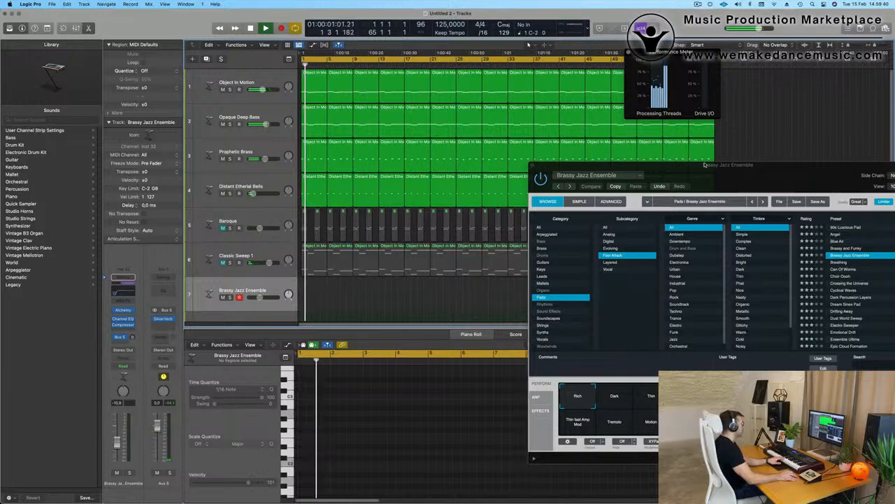
{"action": "left_click_drag", "start_coordinate": [758, 170], "coordinate": [734, 153]}
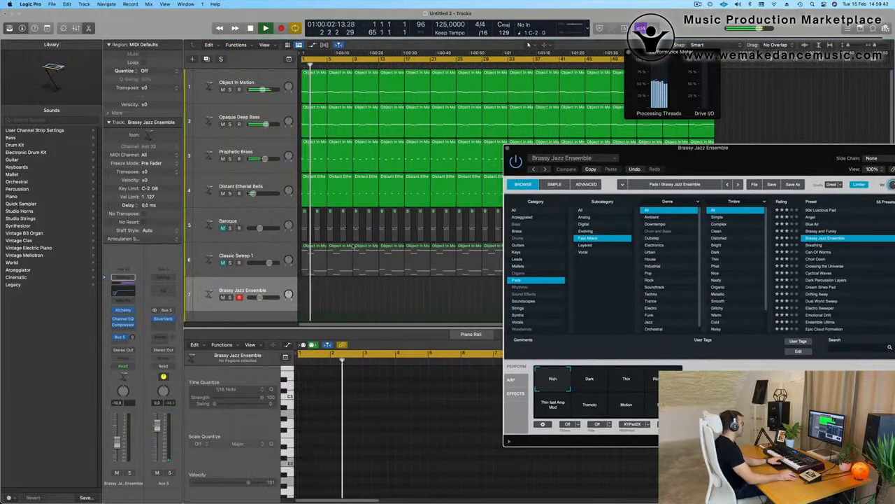
{"action": "left_click", "coordinate": [235, 256]}
{"action": "left_click", "coordinate": [222, 228]}
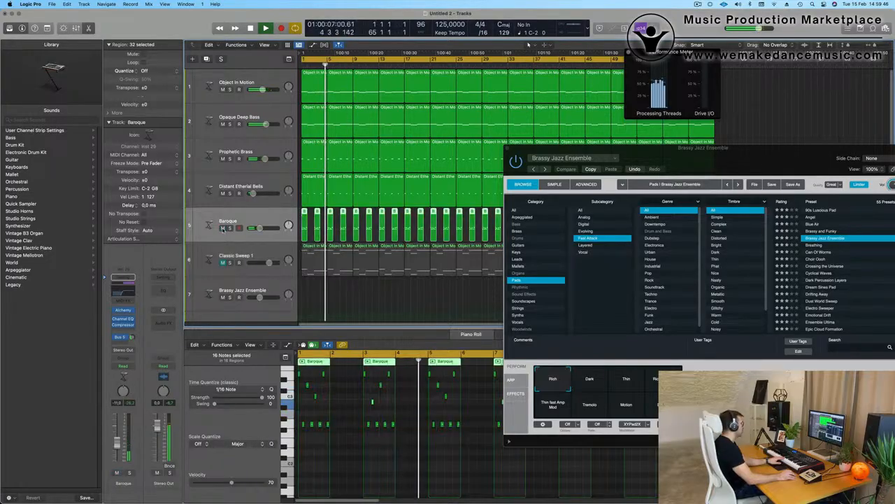
{"action": "left_click", "coordinate": [267, 255]}
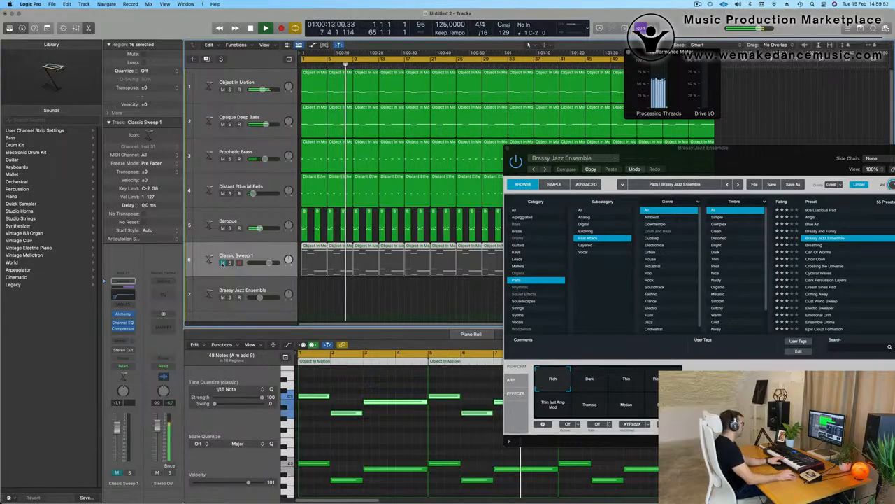
{"action": "left_click", "coordinate": [223, 262]}
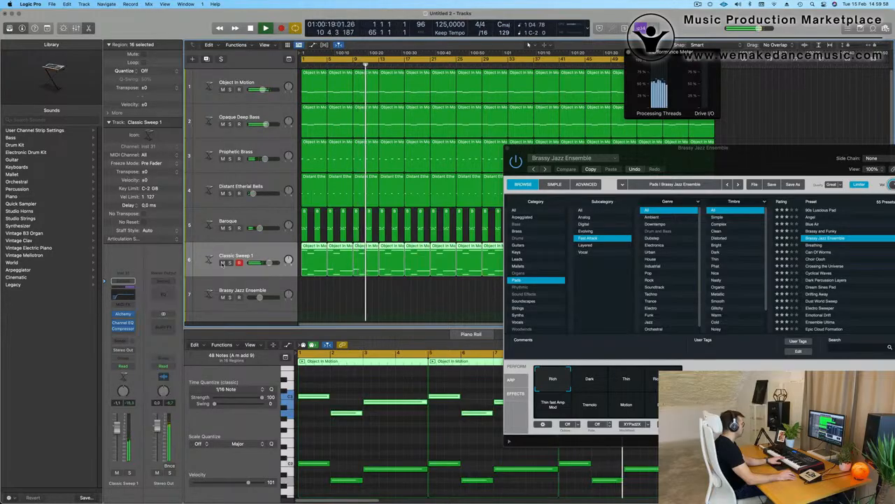
{"action": "left_click", "coordinate": [246, 285]}
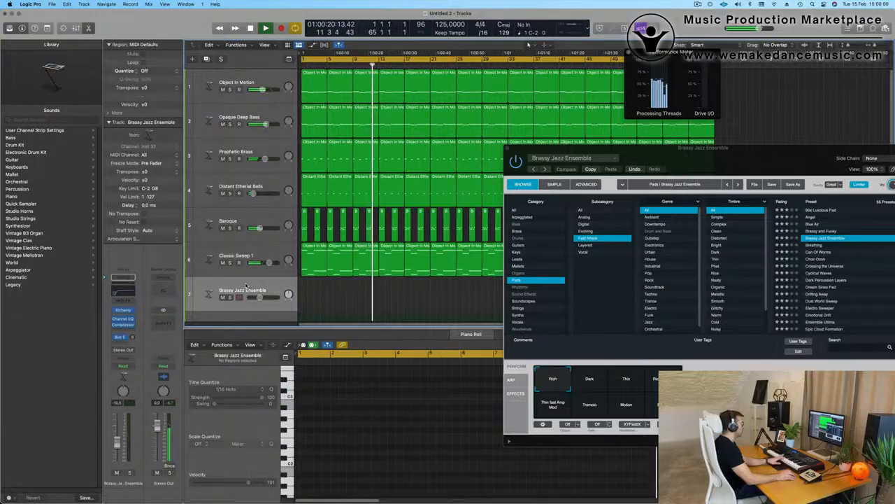
- Mute Classic Sweep 1, Baroque and Distant Etherial Bells and close the performance meter
{"action": "left_click_drag", "start_coordinate": [735, 160], "coordinate": [717, 66]}
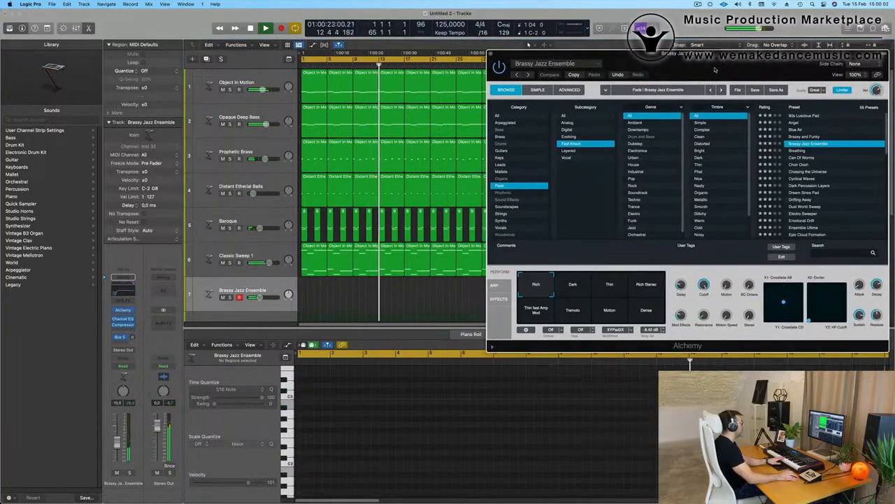
{"action": "left_click", "coordinate": [223, 263]}
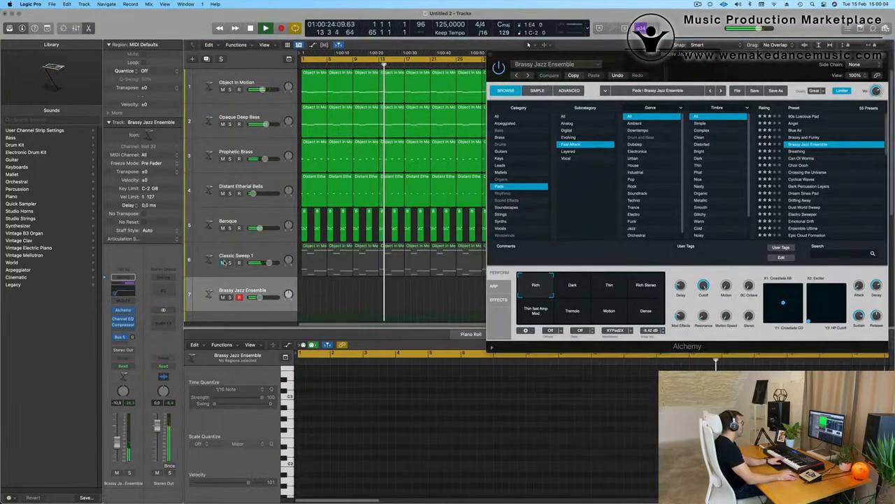
{"action": "left_click", "coordinate": [223, 228]}
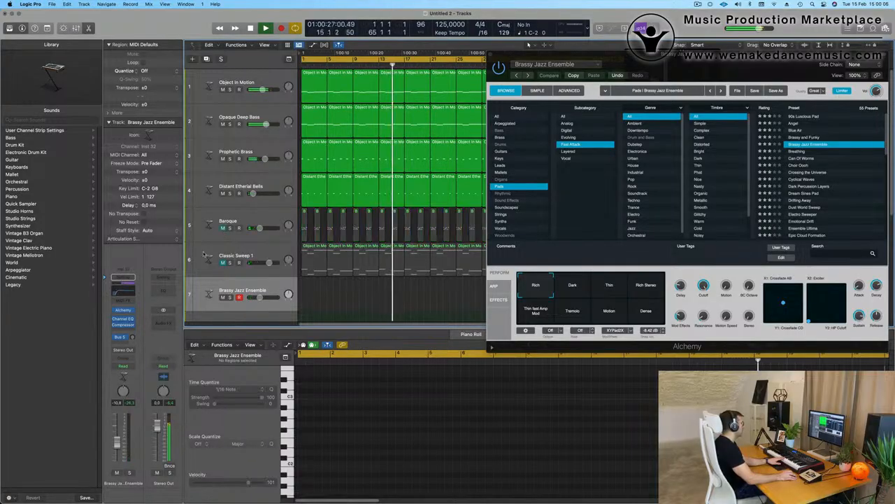
{"action": "left_click_drag", "start_coordinate": [728, 60], "coordinate": [617, 209]}
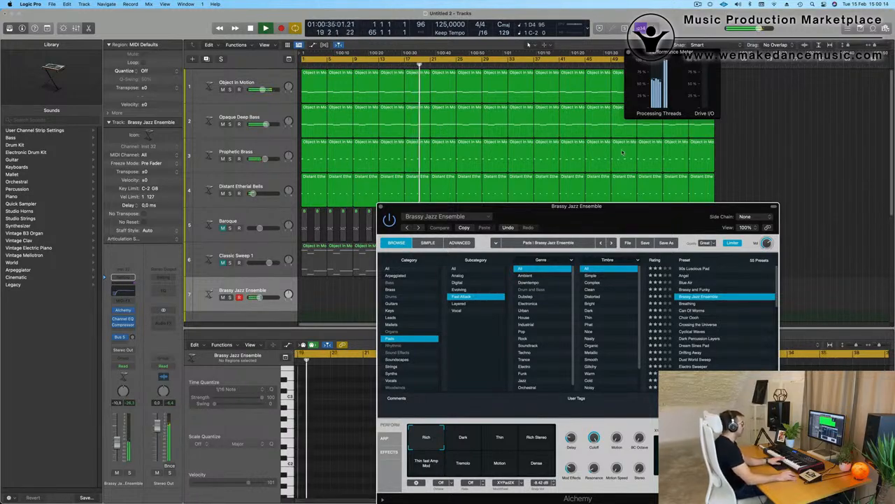
{"action": "left_click_drag", "start_coordinate": [616, 208], "coordinate": [664, 124]}
{"action": "left_click", "coordinate": [628, 54]}
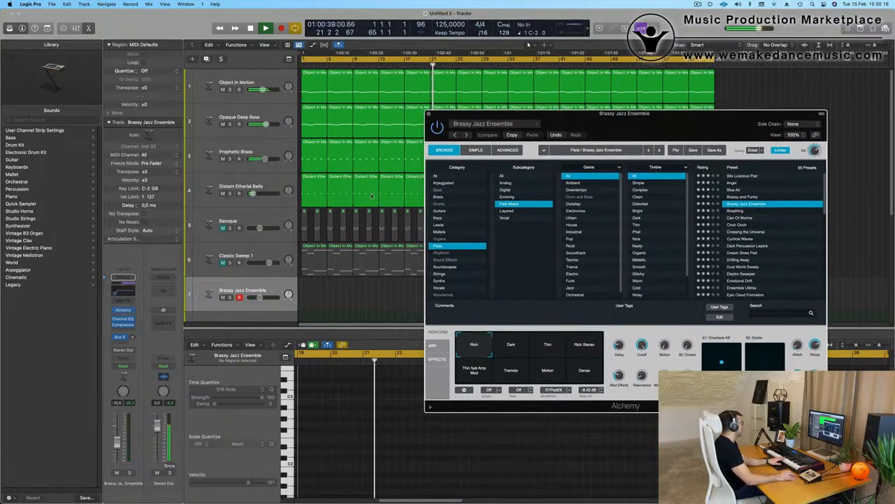
{"action": "left_click", "coordinate": [223, 194]}
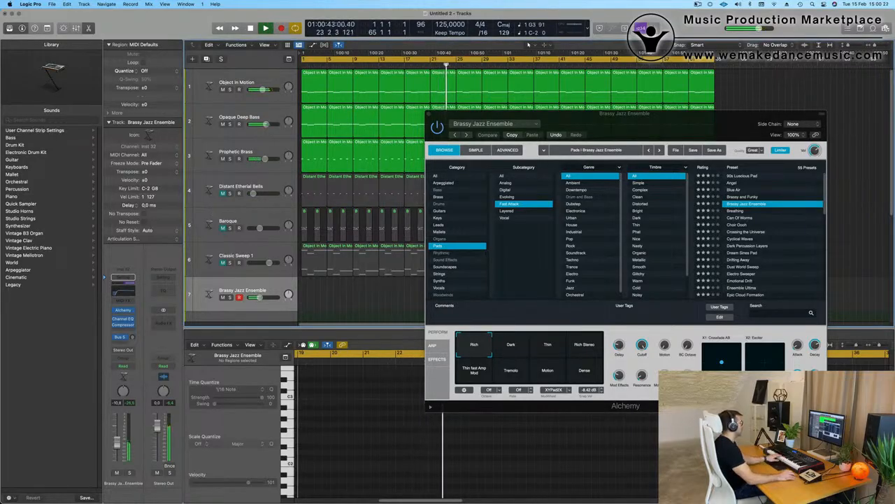
{"action": "left_click_drag", "start_coordinate": [654, 133], "coordinate": [547, 119]}
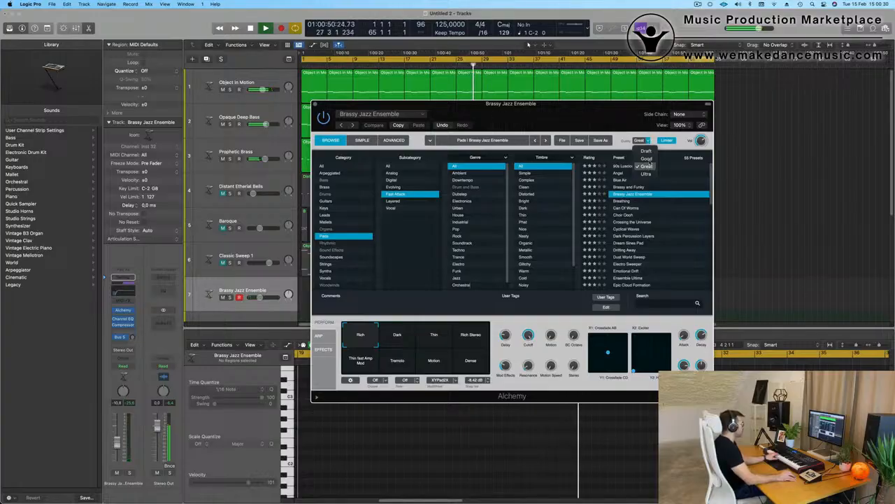
{"action": "left_click_drag", "start_coordinate": [586, 115], "coordinate": [592, 115]}
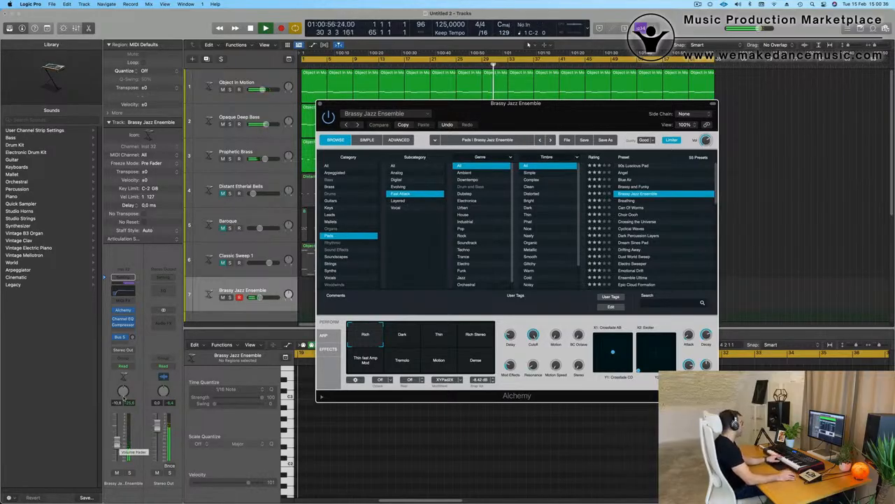
{"action": "left_click_drag", "start_coordinate": [521, 114], "coordinate": [567, 256]}
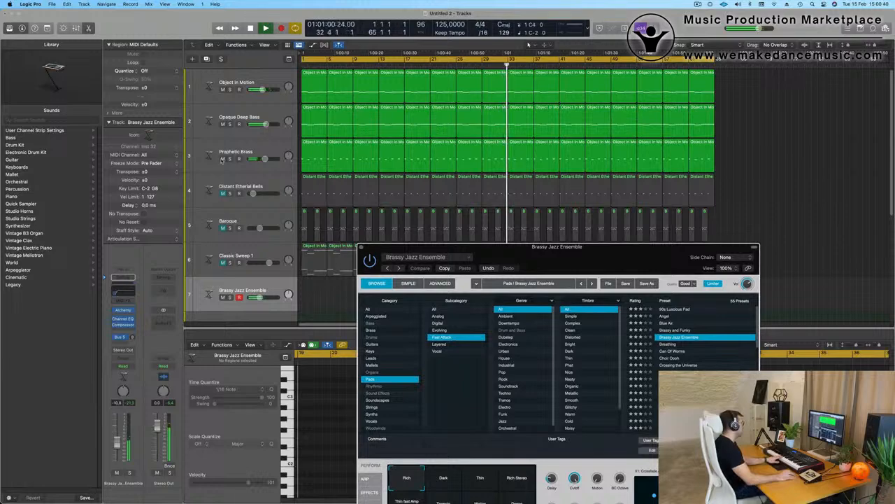
- Mute Prophetic Brass, Opaque Deep Bass and Object In Motion after briefly soloing Object In Motion
{"action": "left_click", "coordinate": [222, 159]}
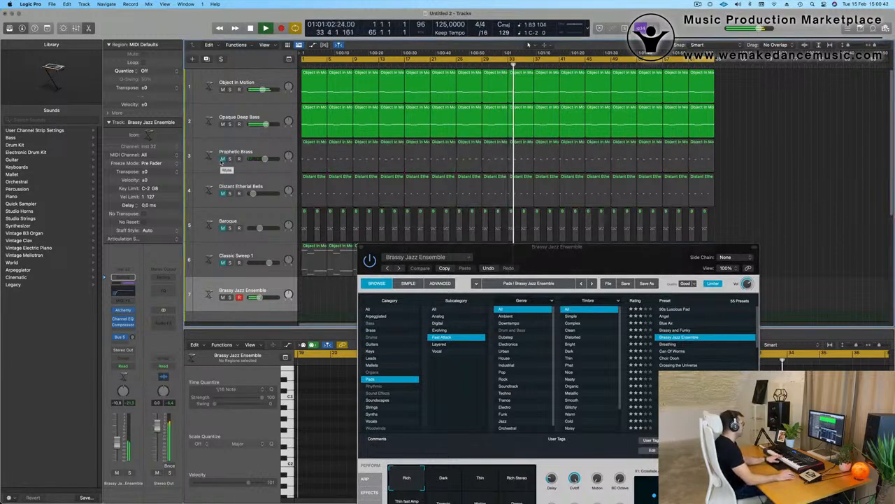
{"action": "left_click", "coordinate": [265, 82]}
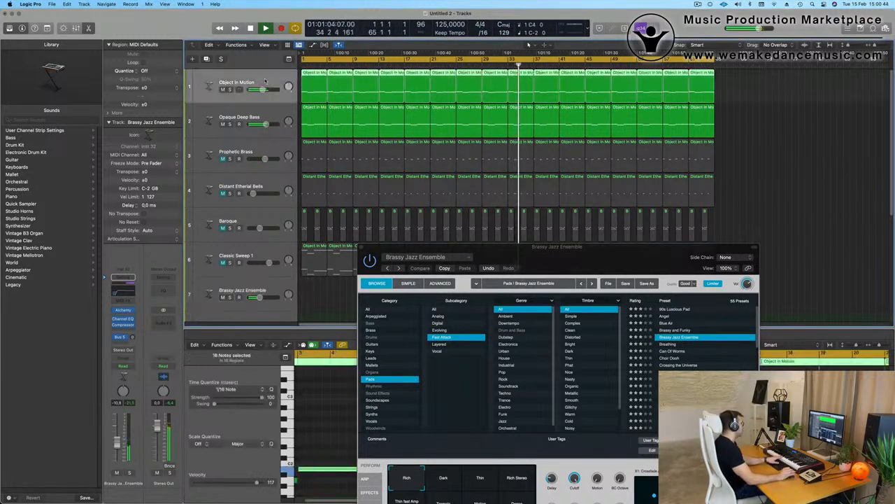
{"action": "left_click", "coordinate": [229, 90]}
{"action": "left_click", "coordinate": [229, 90]}
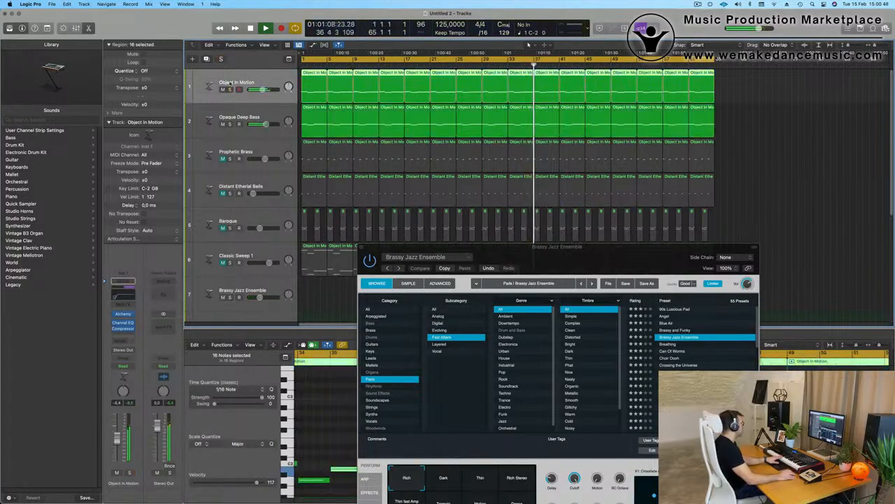
{"action": "left_click", "coordinate": [222, 123]}
{"action": "left_click", "coordinate": [222, 90]}
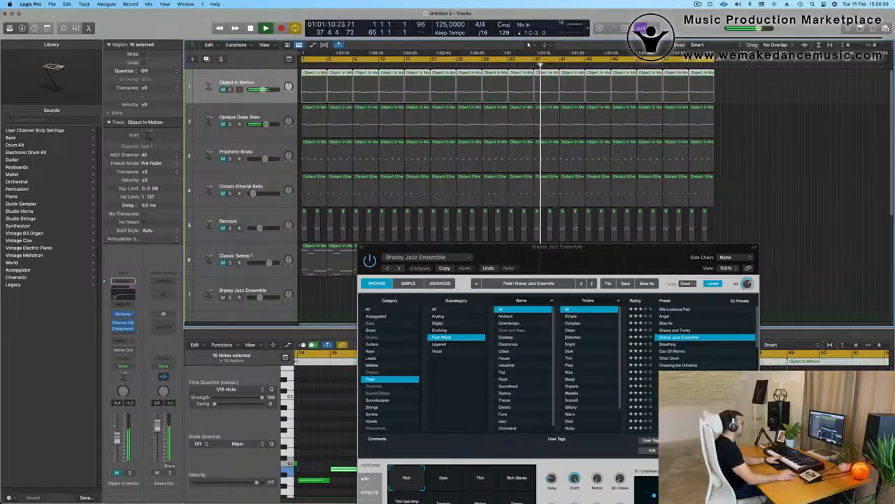
- Unmute tracks 3–6, select Brassy Jazz Ensemble, and replay the arrangement from the start
{"action": "double_click", "coordinate": [575, 27]}
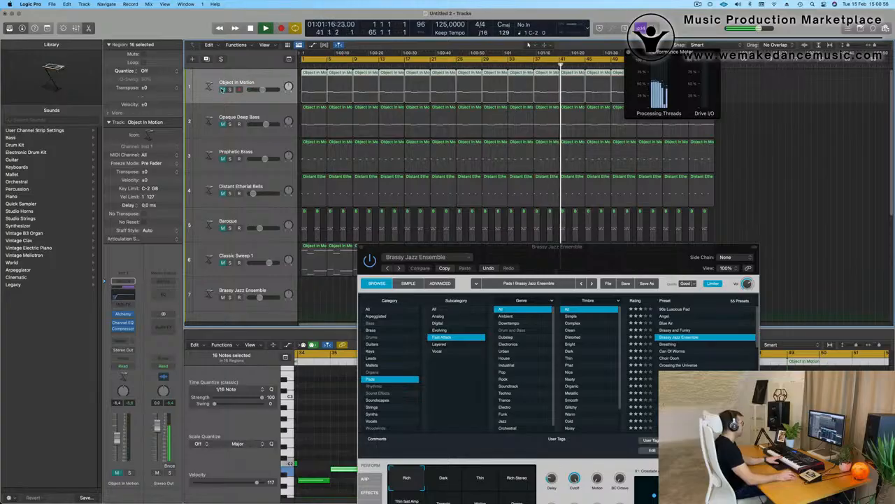
{"action": "scroll", "coordinate": [240, 140], "scroll_direction": "down", "scroll_amount": 5}
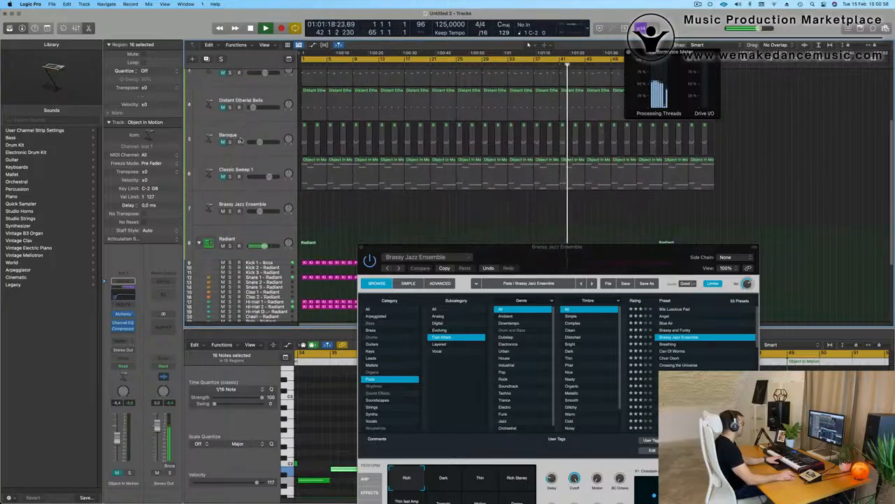
{"action": "scroll", "coordinate": [241, 140], "scroll_direction": "up", "scroll_amount": 1}
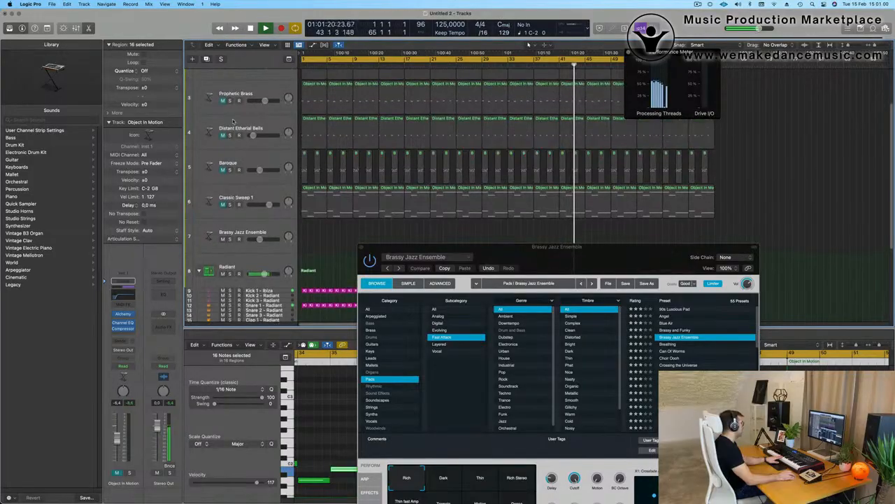
{"action": "left_click_drag", "start_coordinate": [223, 100], "coordinate": [222, 205]}
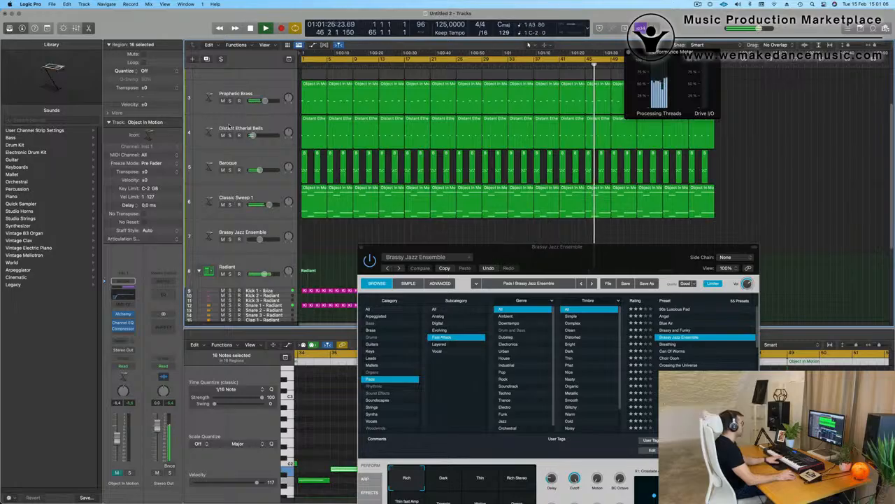
{"action": "left_click", "coordinate": [273, 229]}
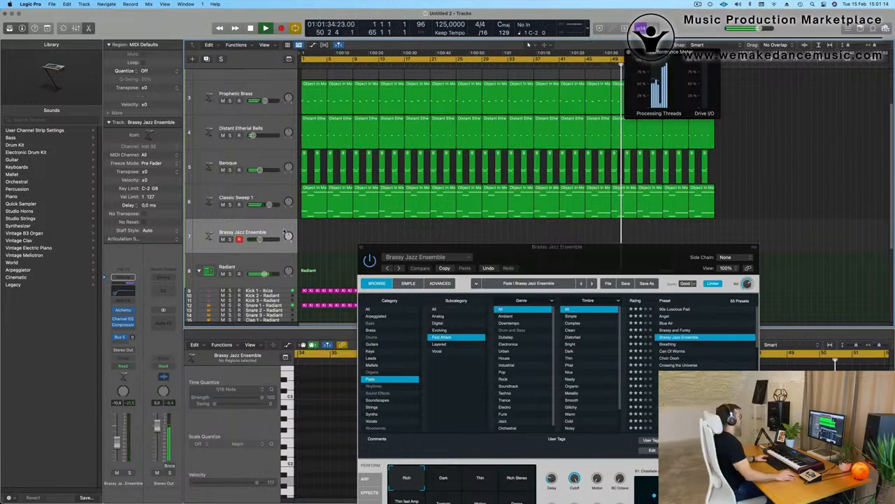
{"action": "key", "text": "space"}
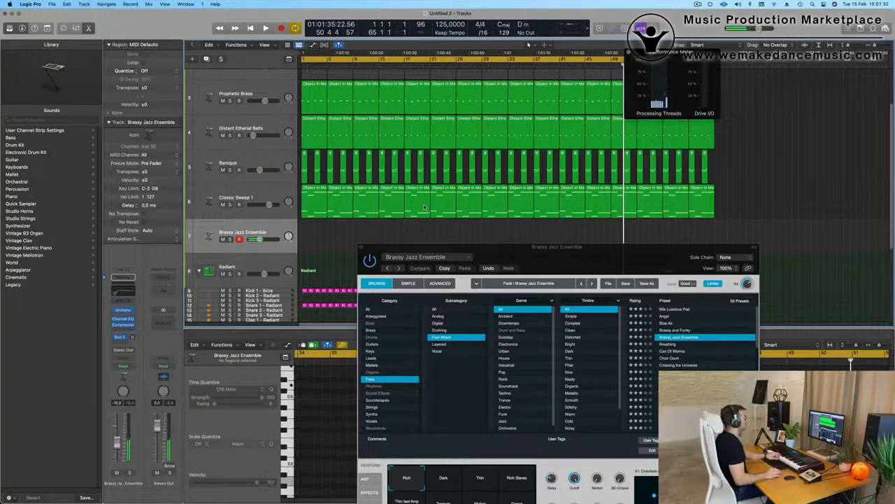
{"action": "key", "text": "space"}
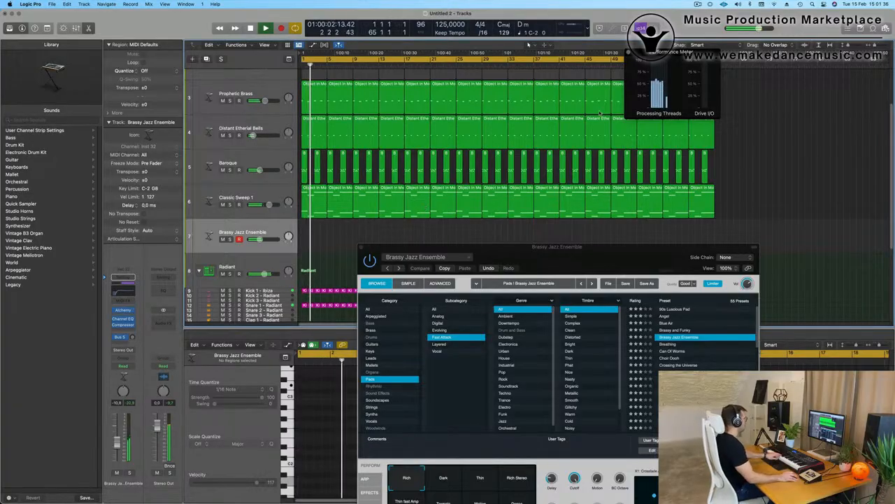
{"action": "left_click_drag", "start_coordinate": [630, 251], "coordinate": [655, 193]}
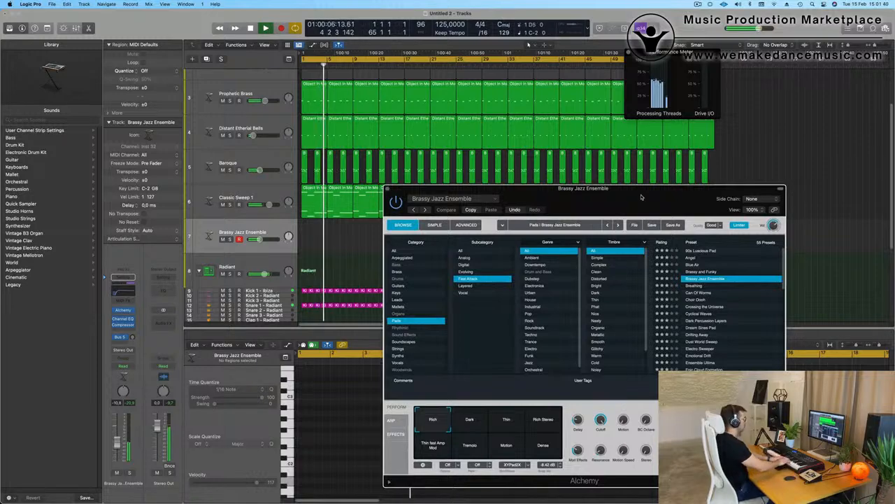
- Switch to the Dark snapshot and audition Can Of Worms, Metallic Sweeps, Spacey Echo Bells and Sparkle Motion
{"action": "left_click", "coordinate": [470, 422]}
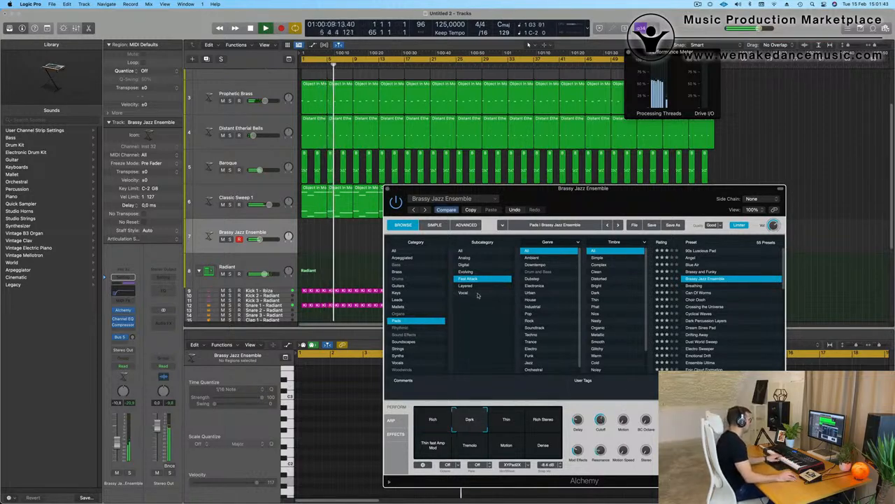
{"action": "left_click", "coordinate": [697, 293]}
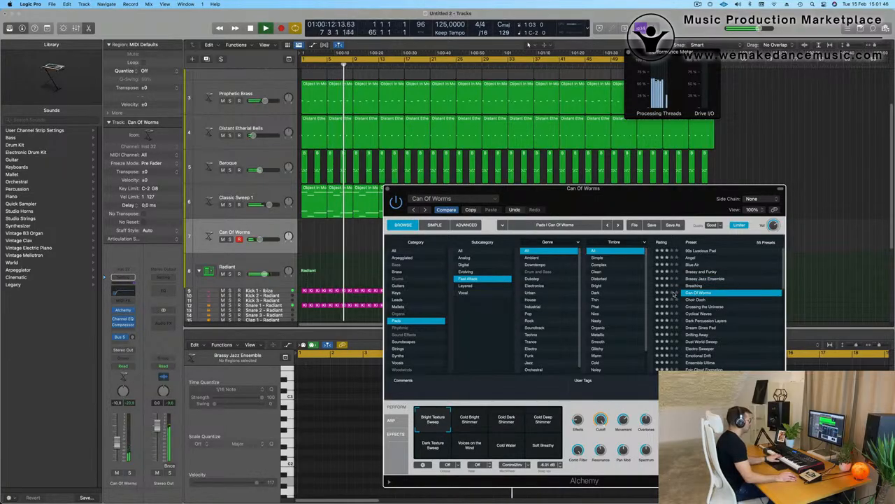
{"action": "scroll", "coordinate": [738, 322], "scroll_direction": "down", "scroll_amount": 4}
{"action": "scroll", "coordinate": [738, 322], "scroll_direction": "down", "scroll_amount": 5}
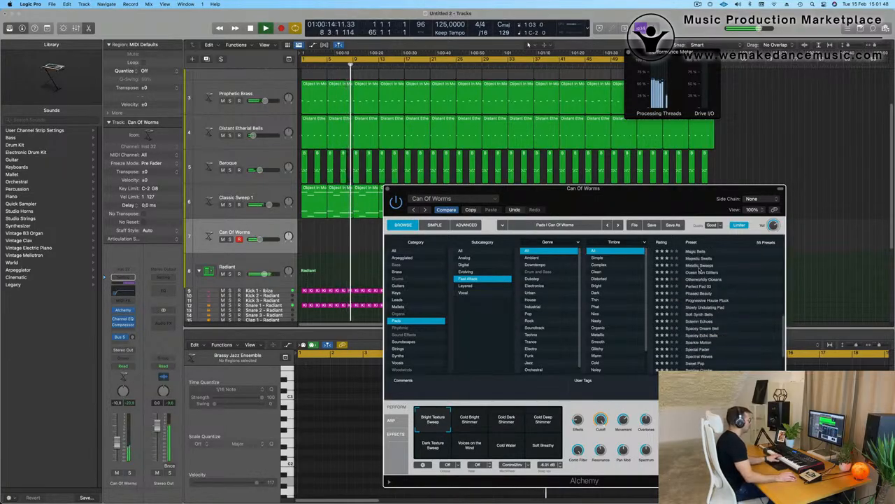
{"action": "left_click", "coordinate": [700, 266]}
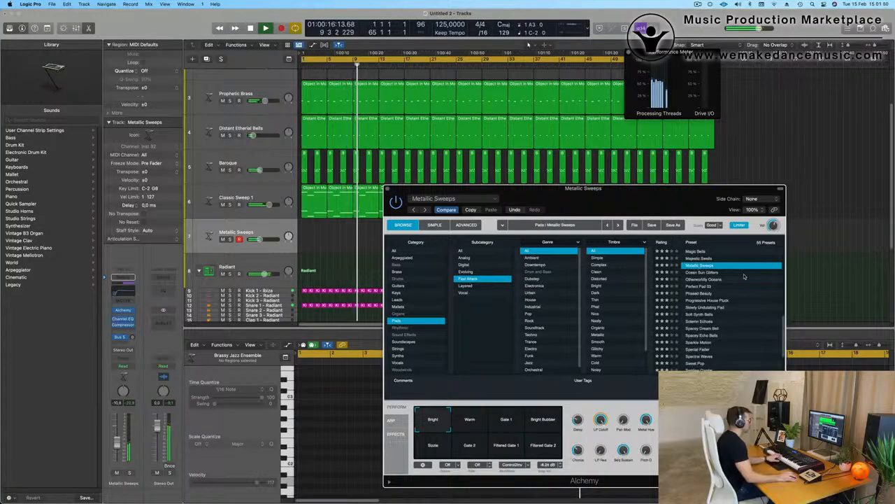
{"action": "scroll", "coordinate": [708, 283], "scroll_direction": "down", "scroll_amount": 3}
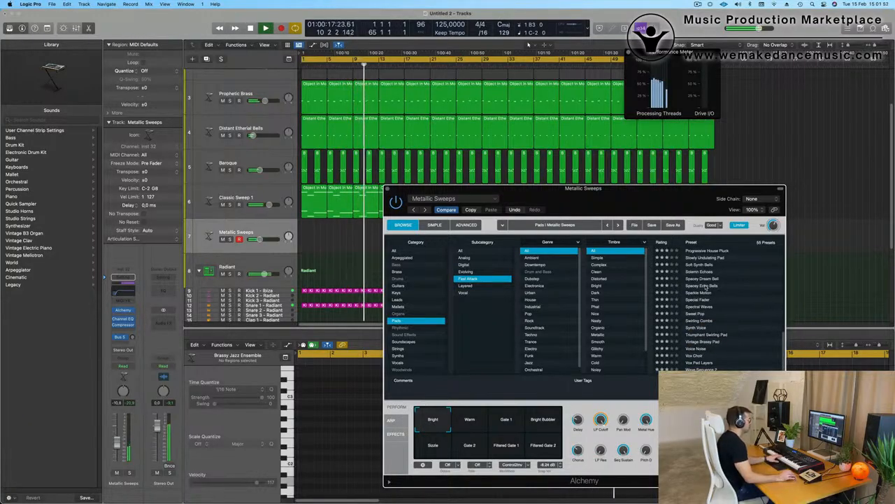
{"action": "left_click", "coordinate": [707, 286]}
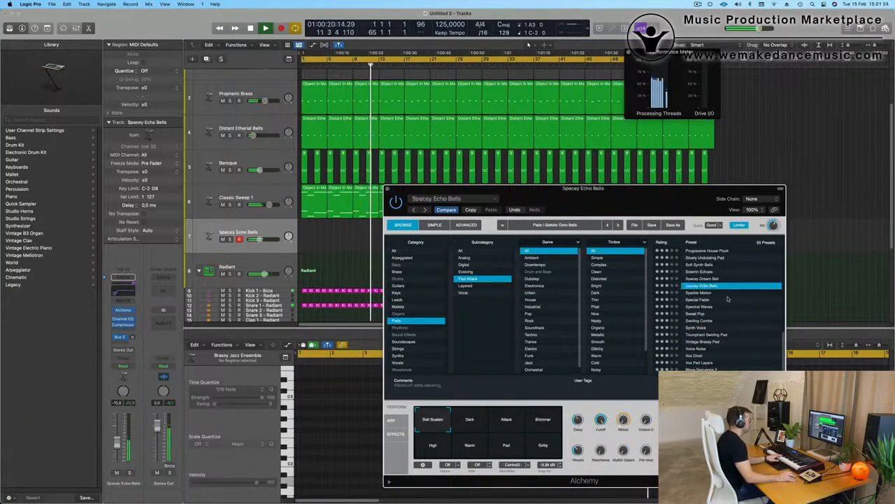
{"action": "left_click", "coordinate": [705, 293]}
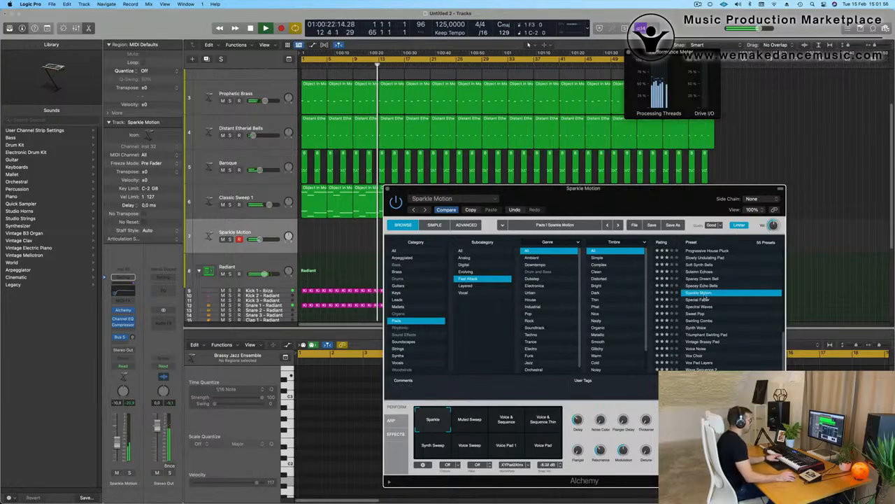
- Try Triumphant Swirling Pad, Vox Choir, Wave Sequence 2, Angel, Breathing, Crossing the Universe, then load Epic Cloud Formation
{"action": "left_click", "coordinate": [707, 335]}
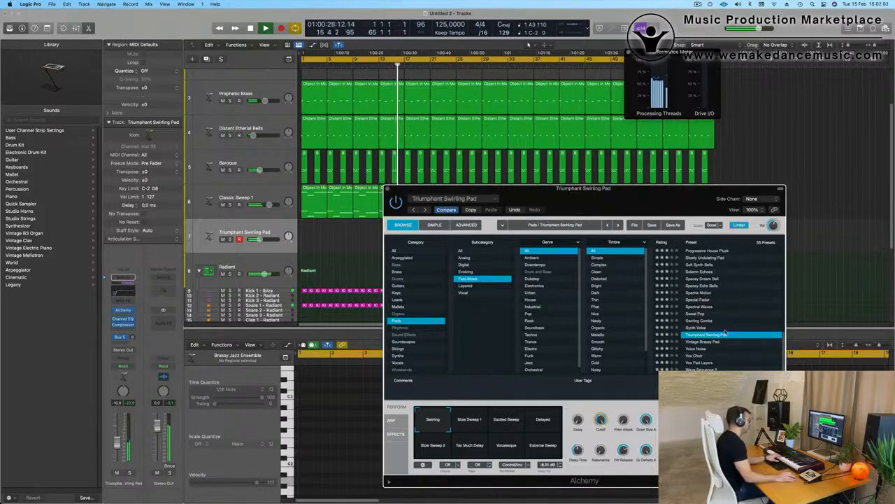
{"action": "left_click", "coordinate": [703, 356]}
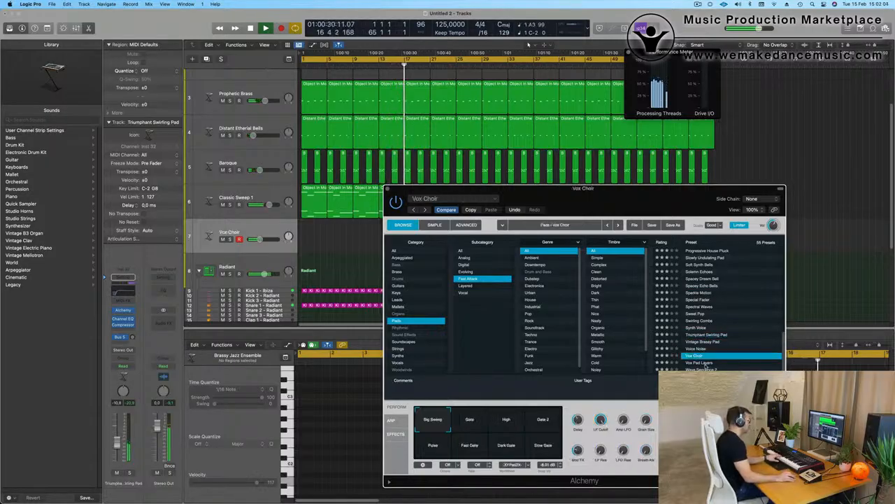
{"action": "left_click", "coordinate": [721, 370]}
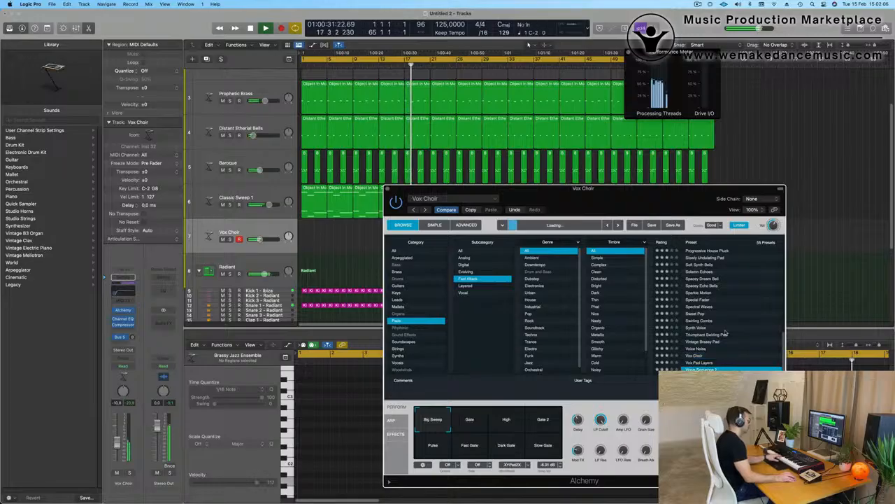
{"action": "scroll", "coordinate": [732, 328], "scroll_direction": "up", "scroll_amount": 10}
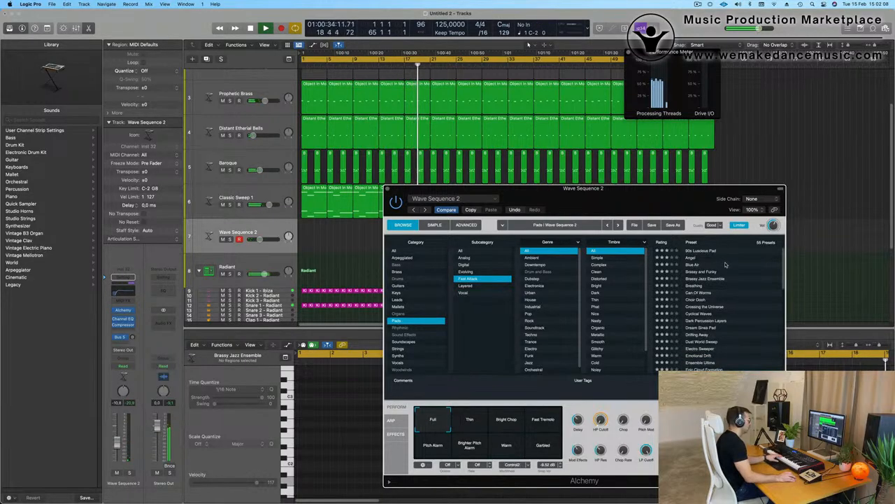
{"action": "left_click", "coordinate": [689, 259]}
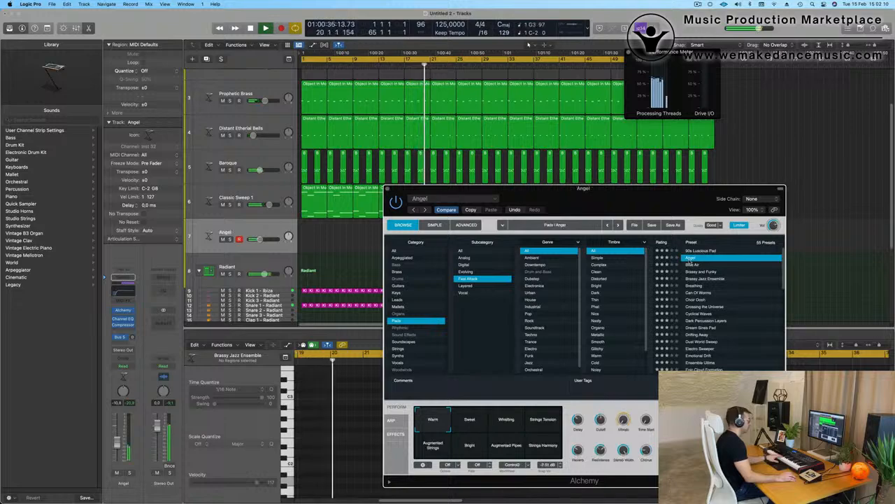
{"action": "left_click", "coordinate": [750, 285]}
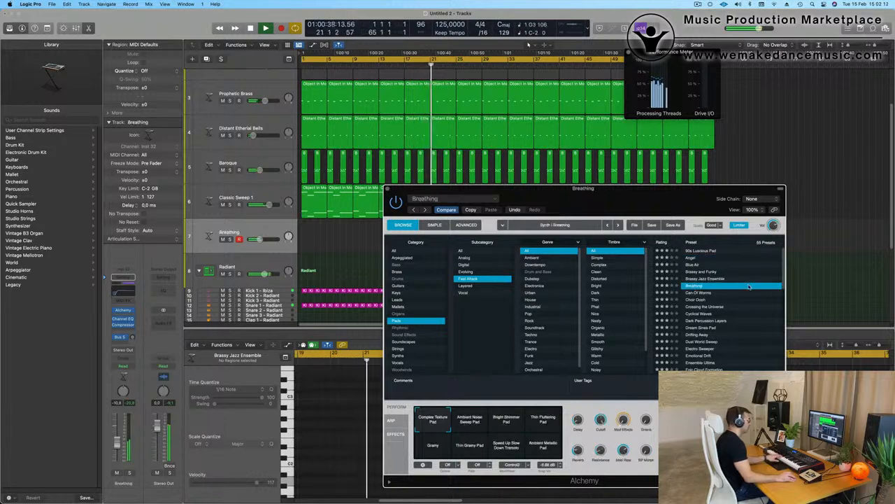
{"action": "left_click", "coordinate": [708, 307]}
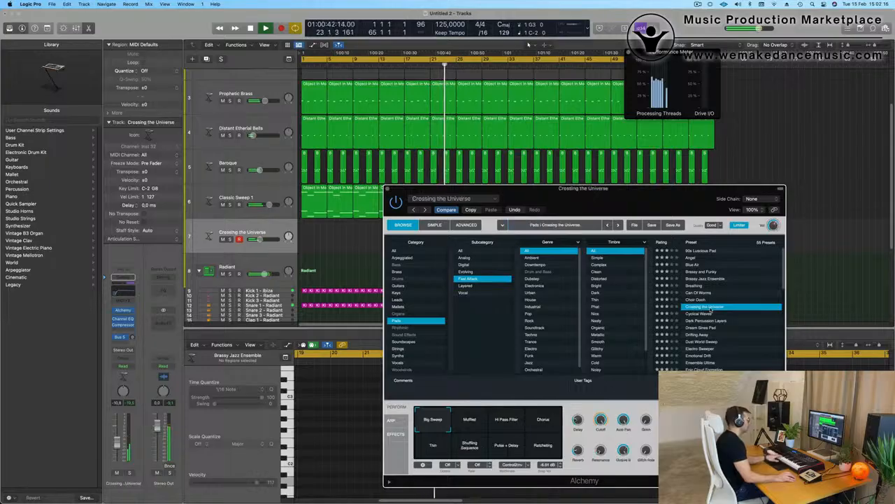
{"action": "scroll", "coordinate": [748, 302], "scroll_direction": "down", "scroll_amount": 5}
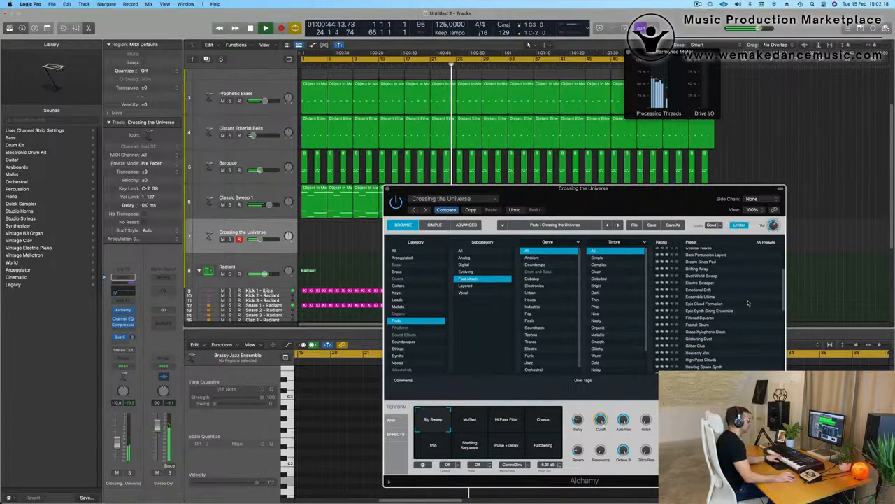
{"action": "left_click", "coordinate": [695, 305]}
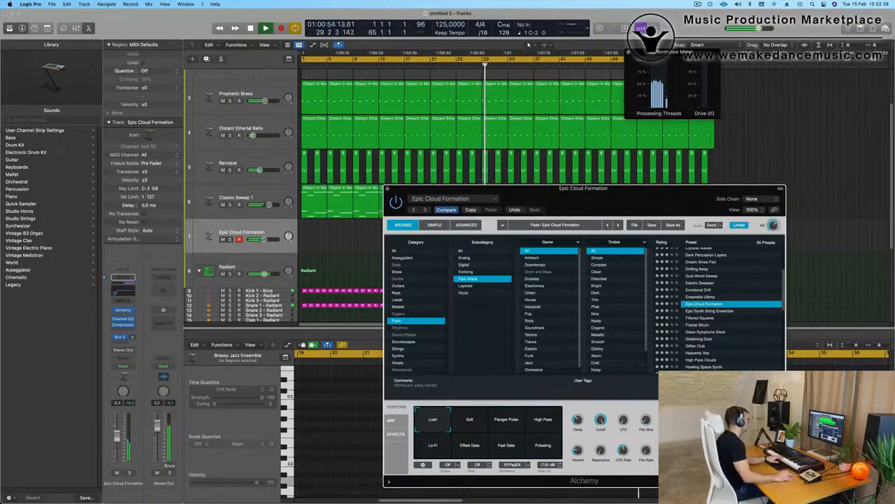
- Unmute the Object In Motion and Opaque Deep Bass tracks
{"action": "scroll", "coordinate": [258, 90], "scroll_direction": "up", "scroll_amount": 5}
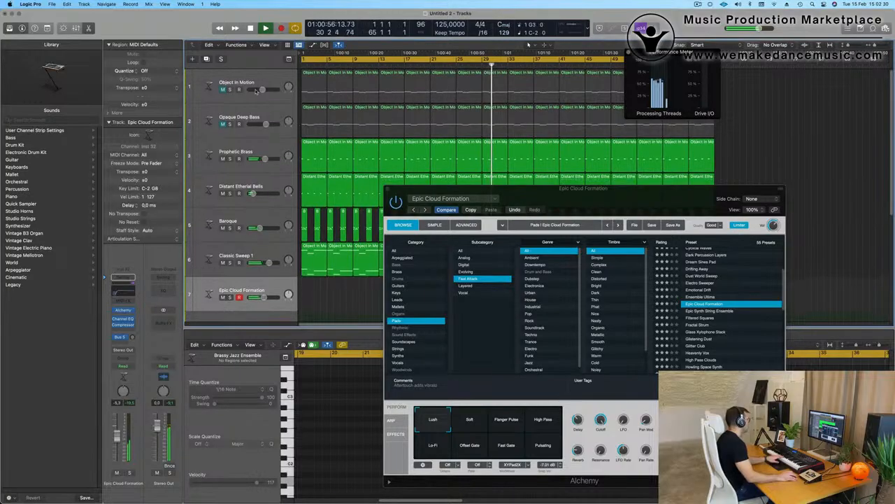
{"action": "left_click", "coordinate": [222, 90]}
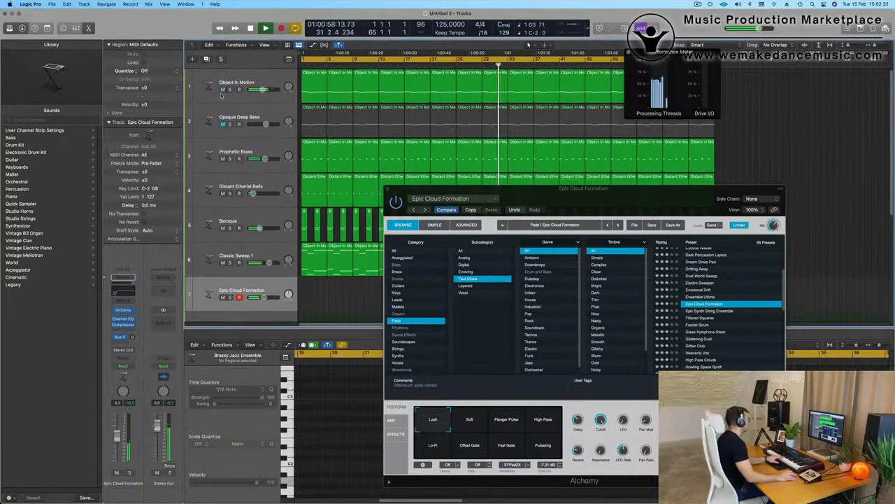
{"action": "left_click", "coordinate": [223, 124]}
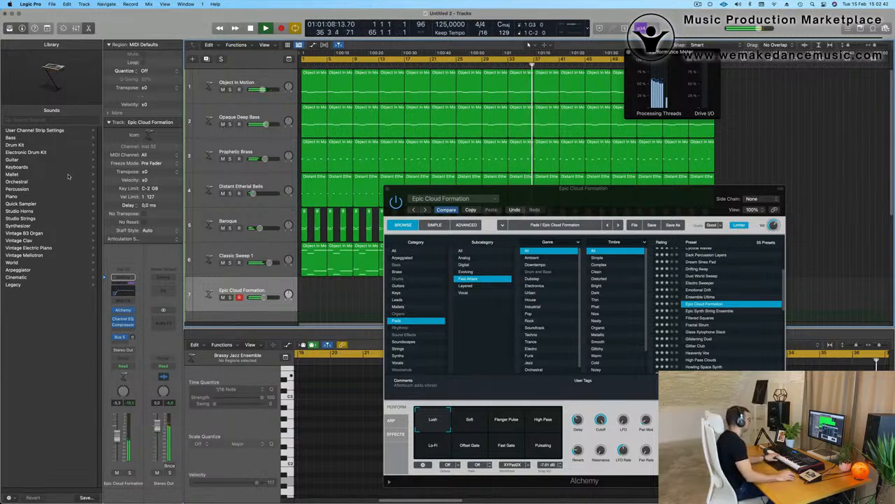
- Raise Epic Cloud Formation's fader to -1.0 dB and record a part on track 7
{"action": "left_click_drag", "start_coordinate": [117, 438], "coordinate": [118, 428]}
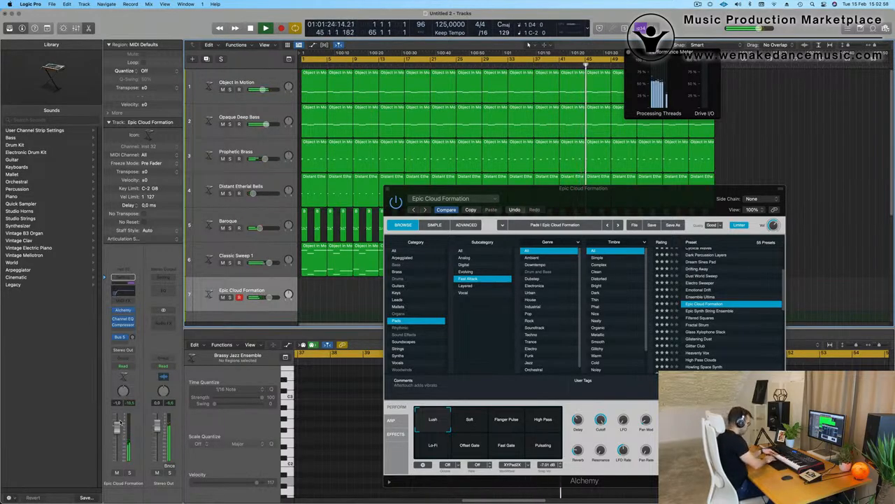
{"action": "key", "text": "t"}
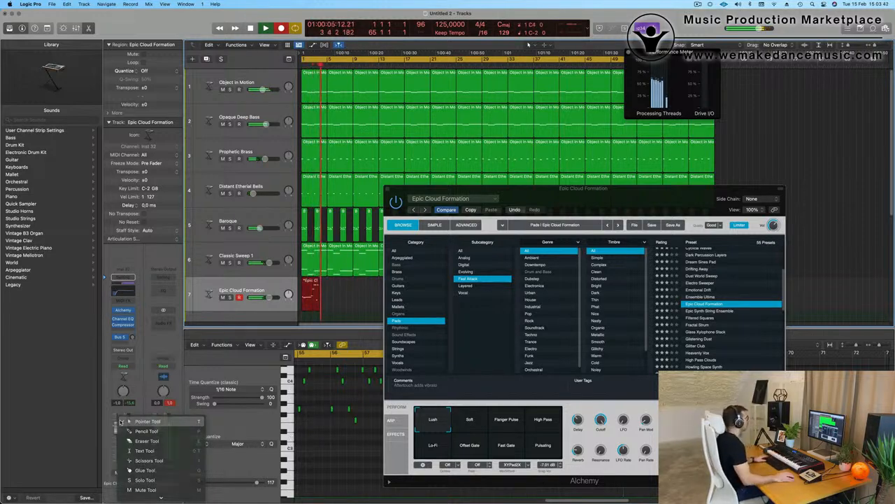
{"action": "key", "text": "space"}
- Put the playhead near bar 54 and select the long Epic Cloud Formation region
{"action": "left_click_drag", "start_coordinate": [634, 194], "coordinate": [567, 364]}
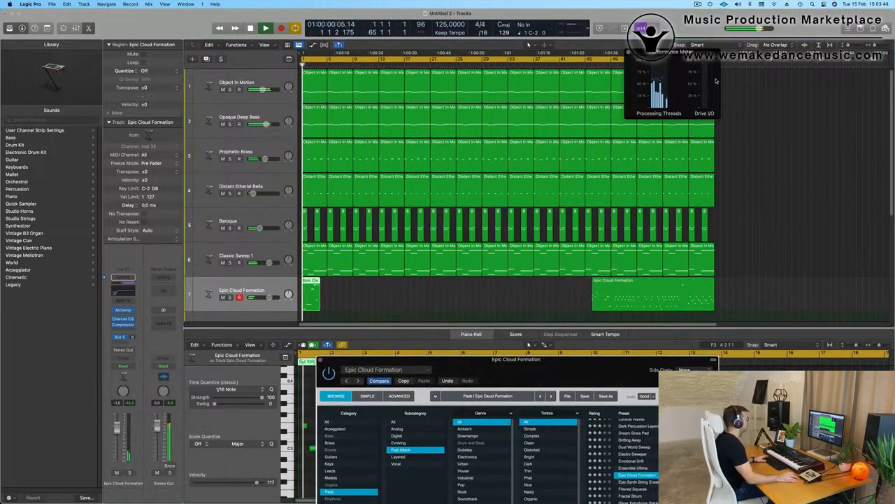
{"action": "key", "text": "space"}
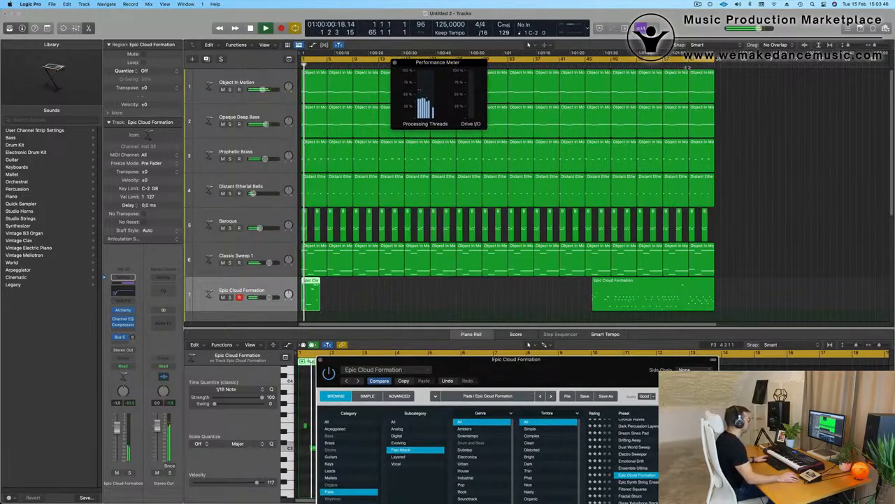
{"action": "left_click", "coordinate": [688, 65]}
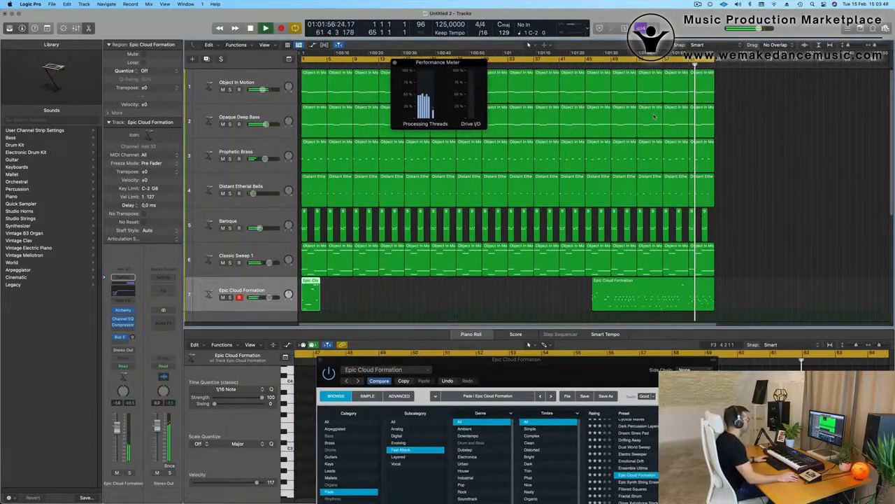
{"action": "left_click", "coordinate": [650, 67]}
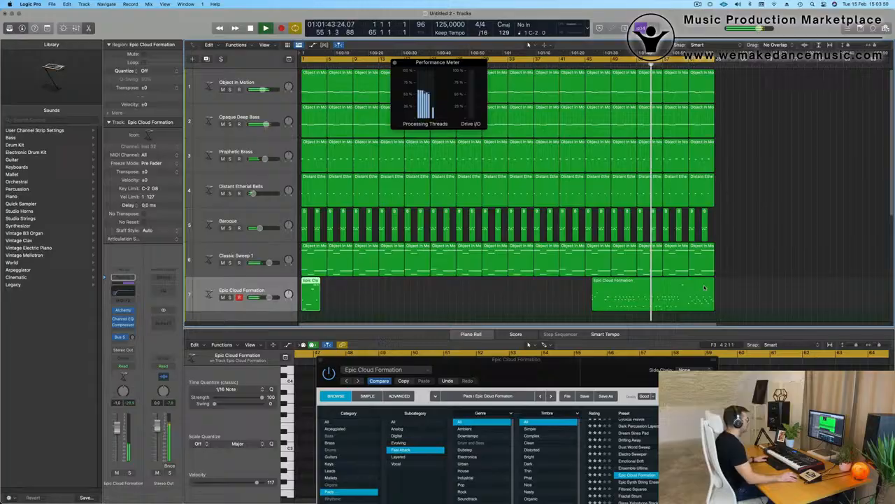
{"action": "double_click", "coordinate": [665, 291]}
{"action": "left_click_drag", "start_coordinate": [490, 360], "coordinate": [298, 438]}
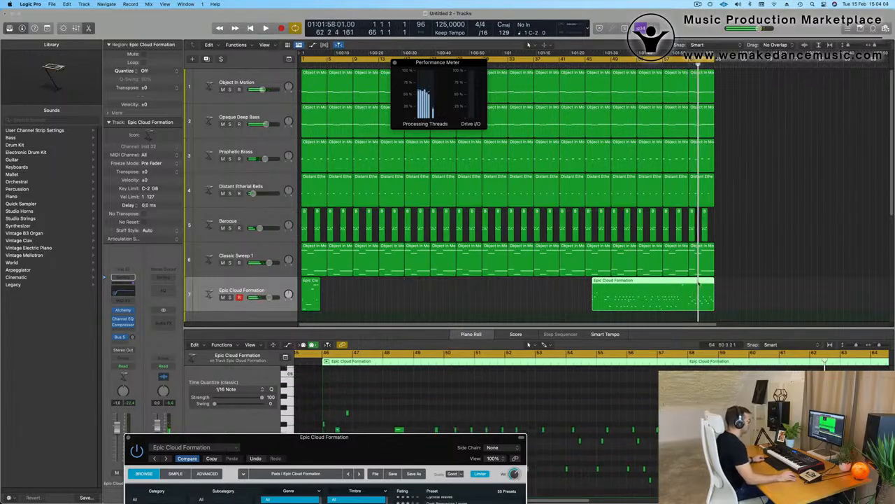
- Split the region at the playhead, delete the left part and intro region, and move the tail to bar 1
{"action": "left_click", "coordinate": [690, 286]}
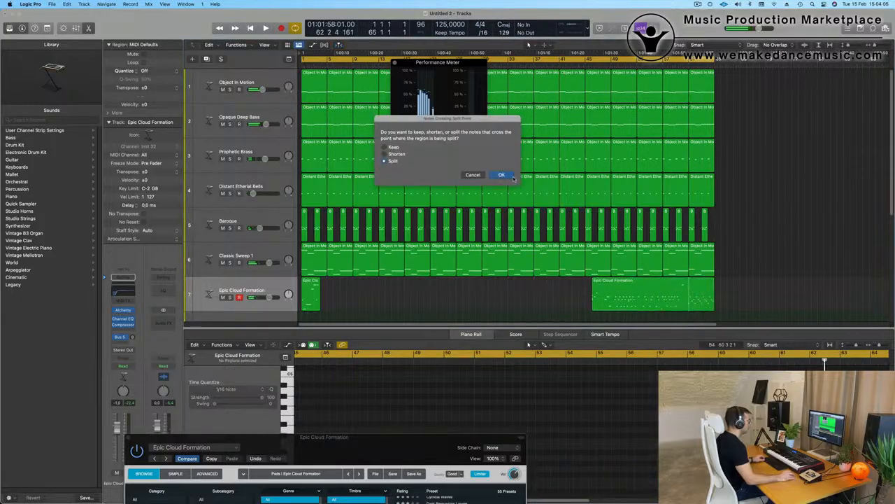
{"action": "left_click", "coordinate": [507, 179]}
{"action": "left_click", "coordinate": [649, 283]}
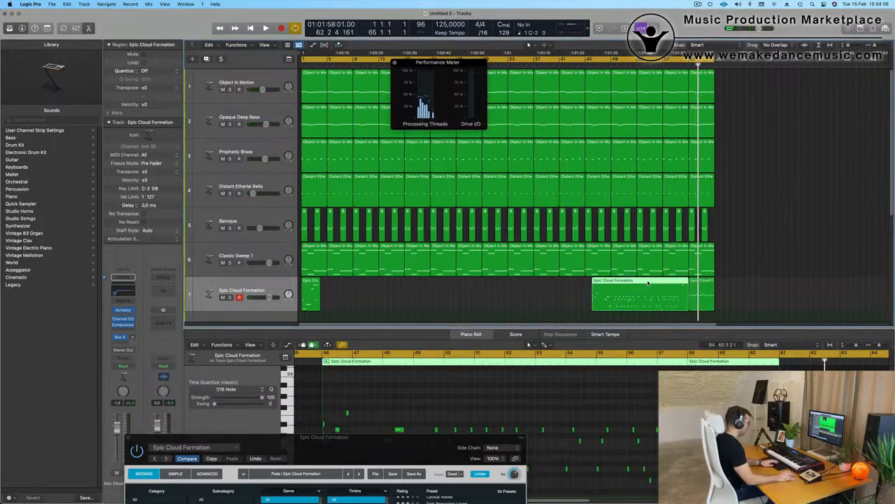
{"action": "key", "text": "Delete"}
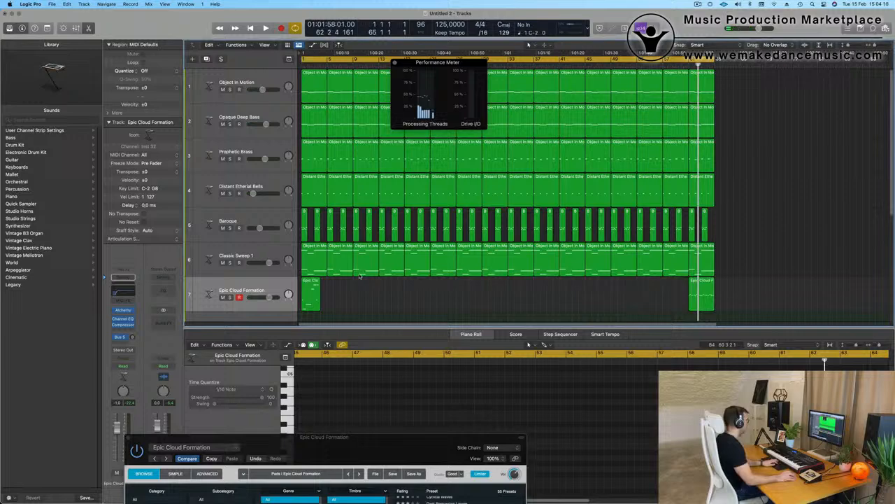
{"action": "left_click", "coordinate": [311, 295]}
{"action": "key", "text": "Delete"}
{"action": "left_click_drag", "start_coordinate": [707, 283], "coordinate": [321, 287]}
{"action": "key", "text": "Return"}
{"action": "key", "text": "space"}
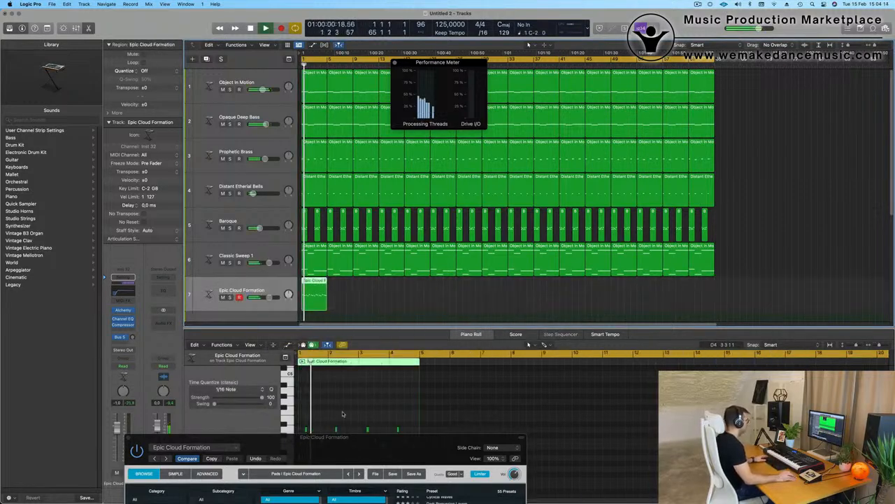
- Clear the region selection and move Alchemy aside to reveal the Piano Roll notes from bar 1
{"action": "scroll", "coordinate": [346, 411], "scroll_direction": "up", "scroll_amount": 4}
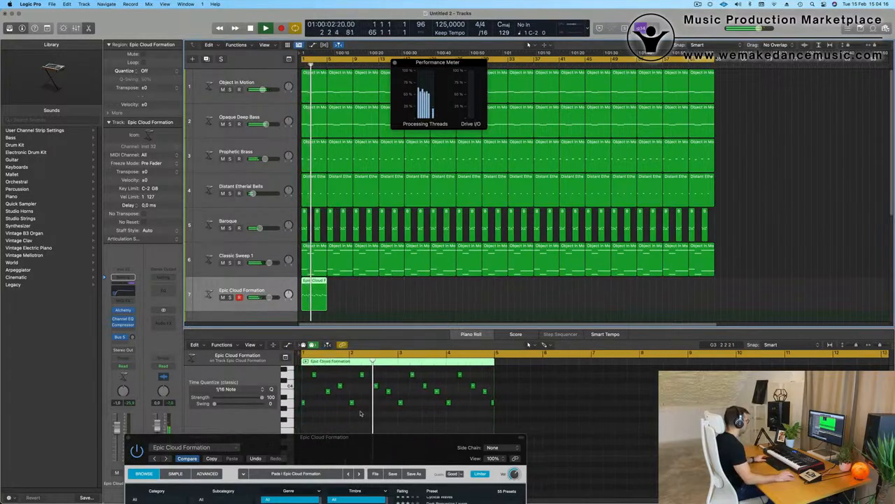
{"action": "key", "text": "Return"}
{"action": "key", "text": "space"}
{"action": "key", "text": "super+a"}
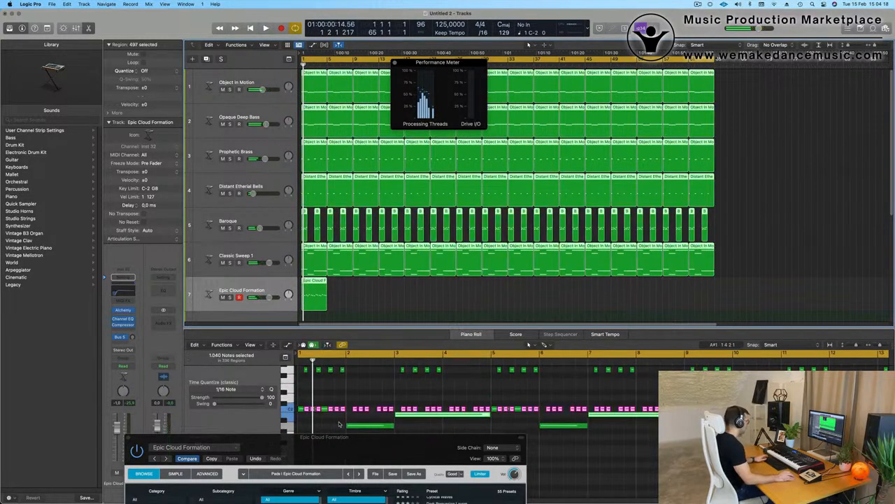
{"action": "left_click", "coordinate": [387, 304]}
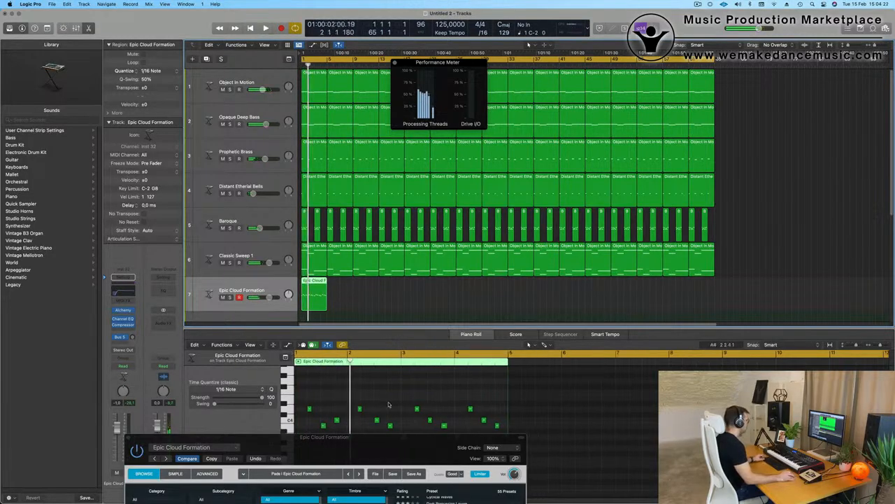
{"action": "left_click_drag", "start_coordinate": [392, 437], "coordinate": [788, 17]}
{"action": "key", "text": "space"}
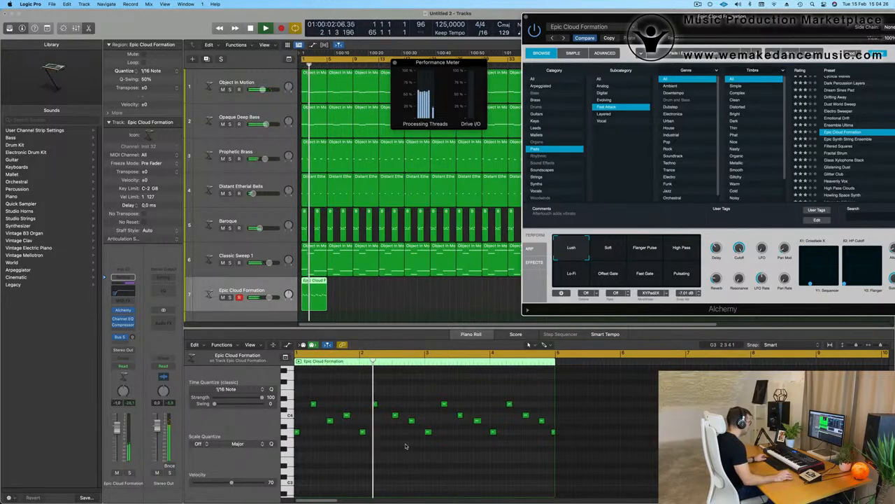
{"action": "key", "text": "space"}
- Delete the thirteen notes after the first four and repeat the four-note phrase later in the region
{"action": "left_click_drag", "start_coordinate": [362, 465], "coordinate": [585, 392]}
{"action": "key", "text": "Delete"}
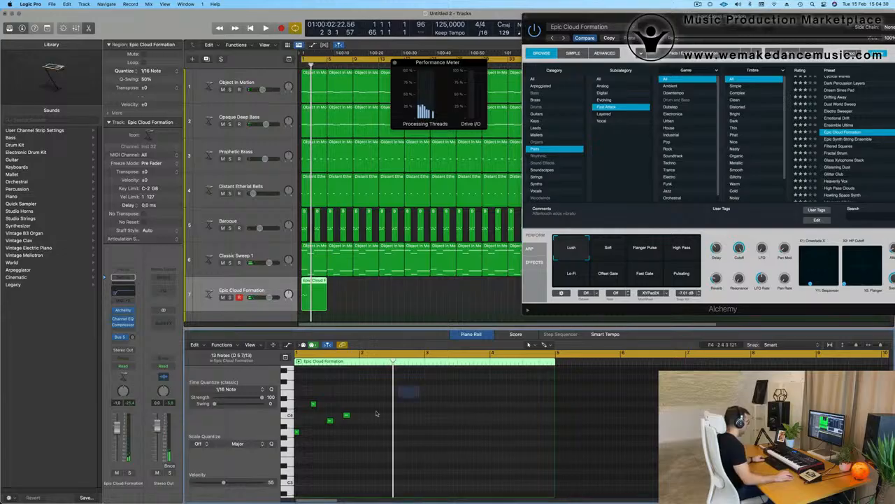
{"action": "left_click_drag", "start_coordinate": [397, 375], "coordinate": [431, 434]}
{"action": "key", "text": "space"}
{"action": "key", "text": "space"}
{"action": "key", "text": "space"}
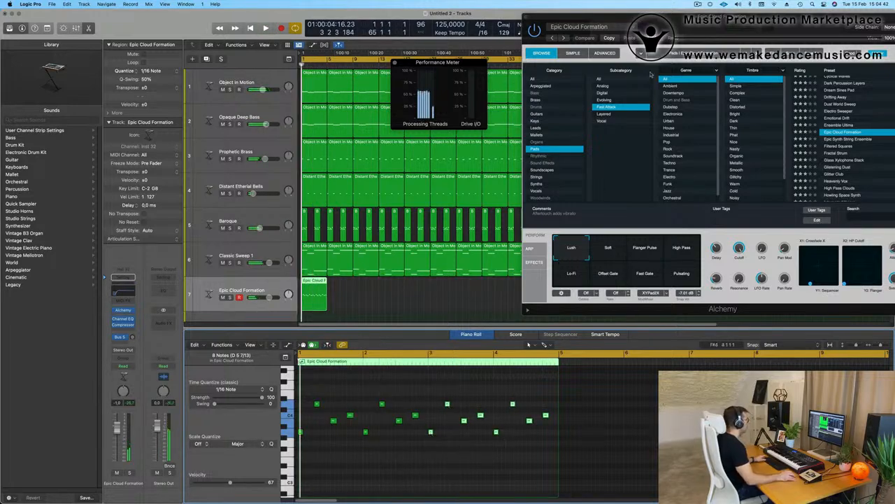
- Repeat the Epic Cloud Formation region twice along the track and play it back
{"action": "scroll", "coordinate": [398, 300], "scroll_direction": "down", "scroll_amount": 3}
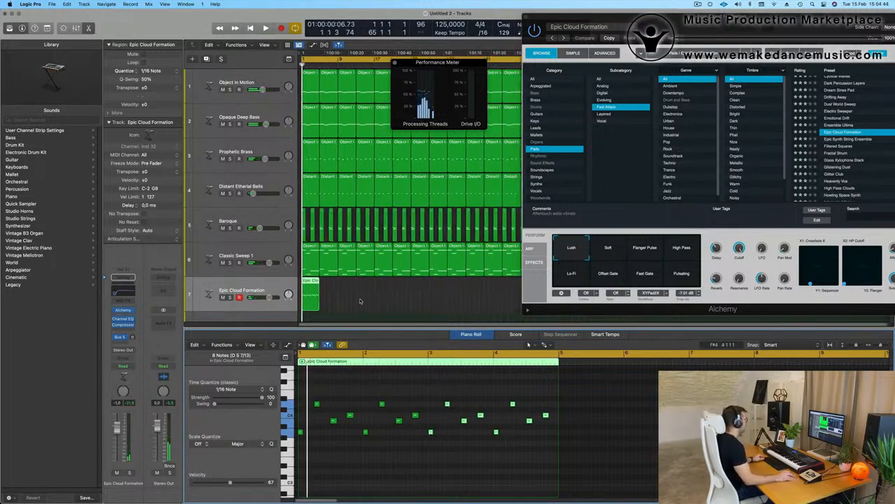
{"action": "left_click_drag", "start_coordinate": [675, 28], "coordinate": [894, 136]}
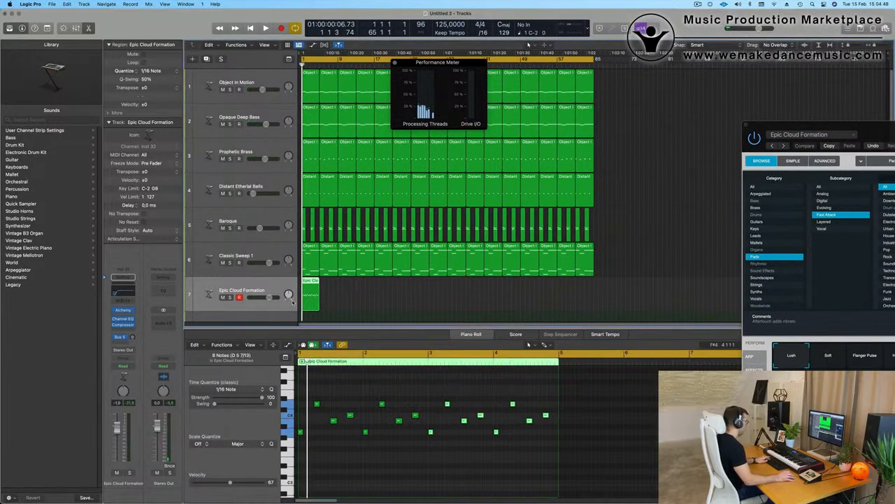
{"action": "key", "text": "super+r"}
{"action": "key", "text": "super+r"}
{"action": "key", "text": "super+r"}
{"action": "key", "text": "super+r"}
{"action": "key", "text": "super+r"}
{"action": "key", "text": "super+r"}
{"action": "key", "text": "super+r"}
{"action": "key", "text": "super+r"}
{"action": "key", "text": "super+r"}
{"action": "key", "text": "super+r"}
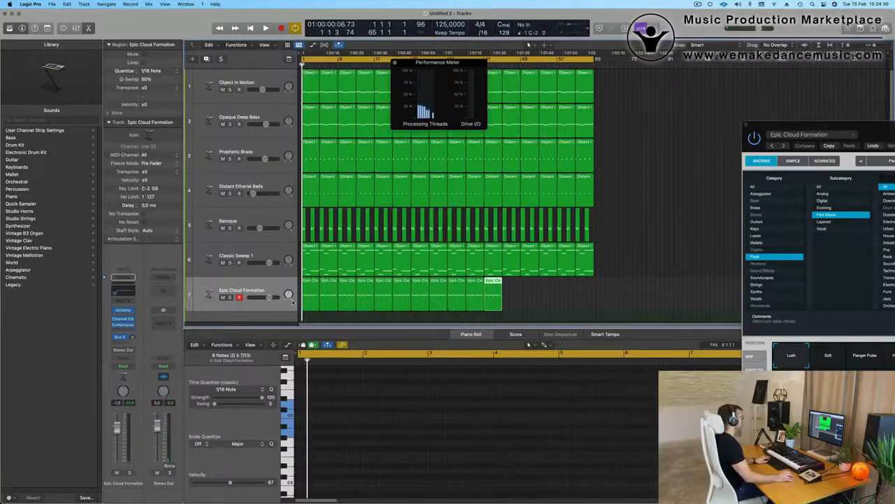
{"action": "key", "text": "super+r"}
{"action": "key", "text": "super+r"}
{"action": "key", "text": "super+r"}
{"action": "key", "text": "super+r"}
{"action": "key", "text": "super+r"}
{"action": "key", "text": "space"}
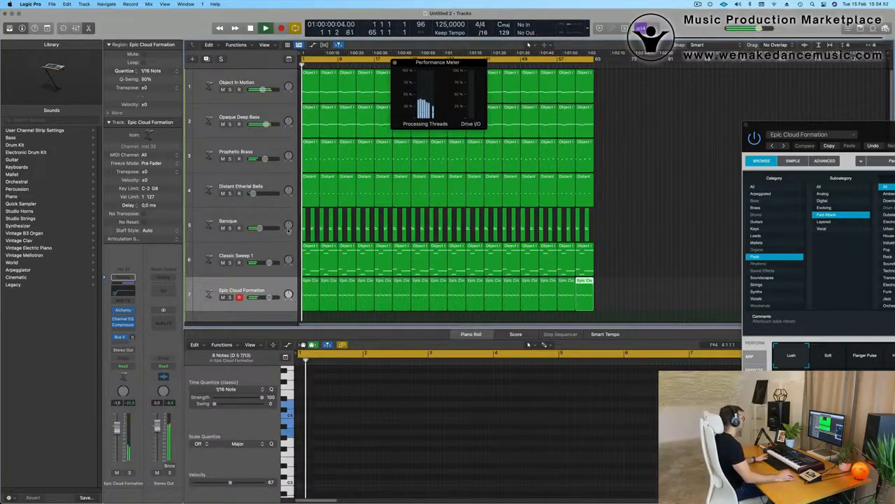
- Mute the Baroque and Classic Sweep 1 tracks and restart playback
{"action": "left_click", "coordinate": [222, 227]}
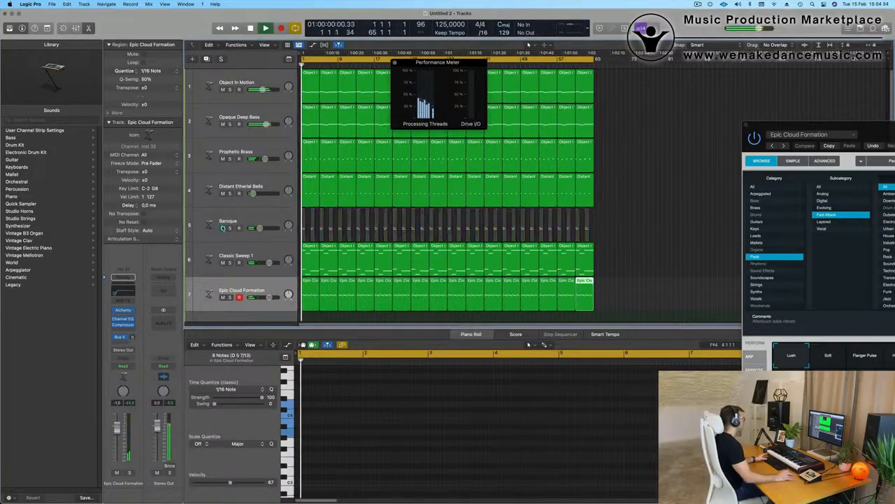
{"action": "left_click", "coordinate": [222, 262]}
{"action": "key", "text": "space"}
{"action": "left_click_drag", "start_coordinate": [873, 129], "coordinate": [523, 104]}
- Restart playback and switch the pad to Alchemy's Soft performance variation
{"action": "key", "text": "space"}
{"action": "key", "text": "space"}
{"action": "left_click", "coordinate": [478, 331]}
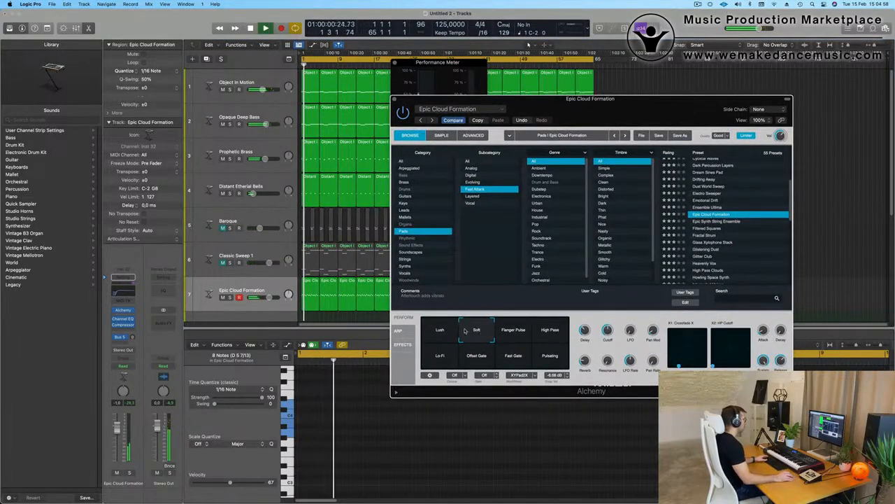
{"action": "left_click", "coordinate": [830, 133]}
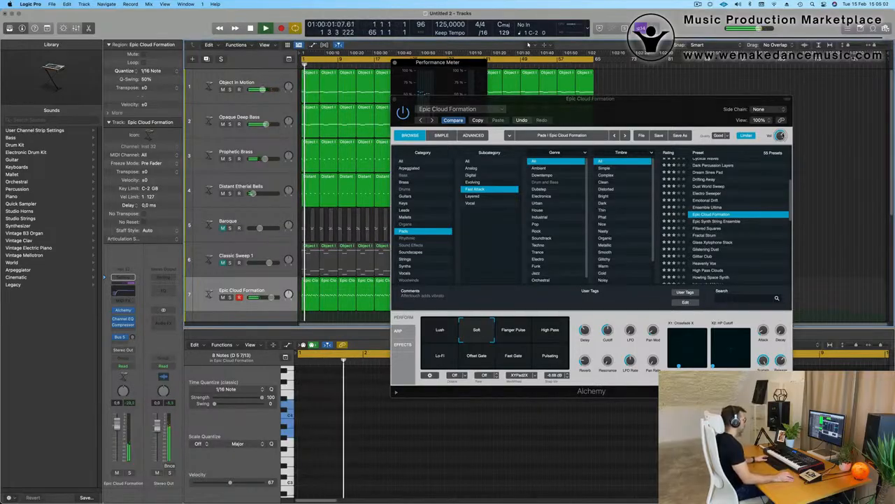
{"action": "left_click", "coordinate": [781, 136]}
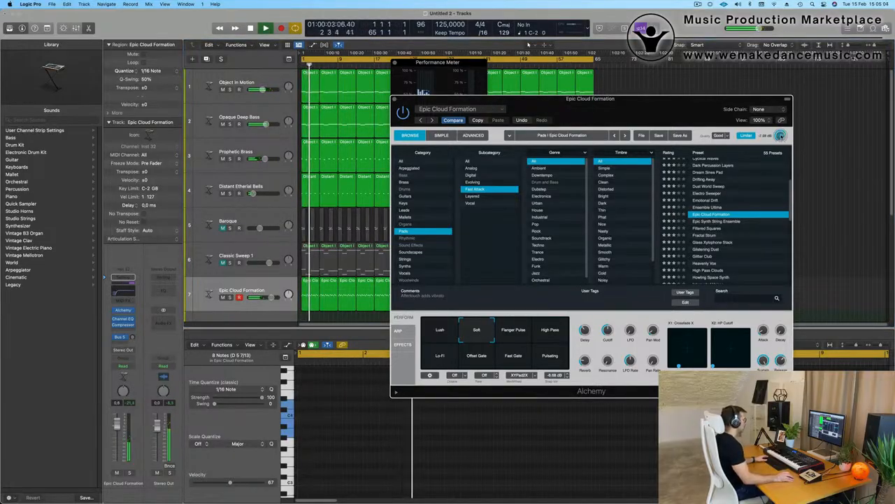
- Try Flanger Pulse, High Pass, Pulsating, Fast Gate, Offset Gate and Lo-Fi, then return to Soft
{"action": "left_click", "coordinate": [512, 330]}
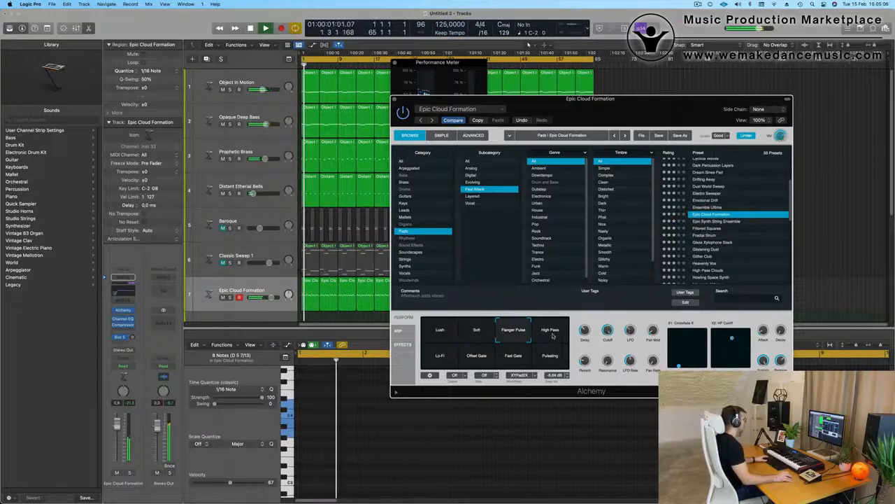
{"action": "left_click", "coordinate": [550, 330]}
{"action": "left_click", "coordinate": [550, 355]}
{"action": "left_click", "coordinate": [513, 355]}
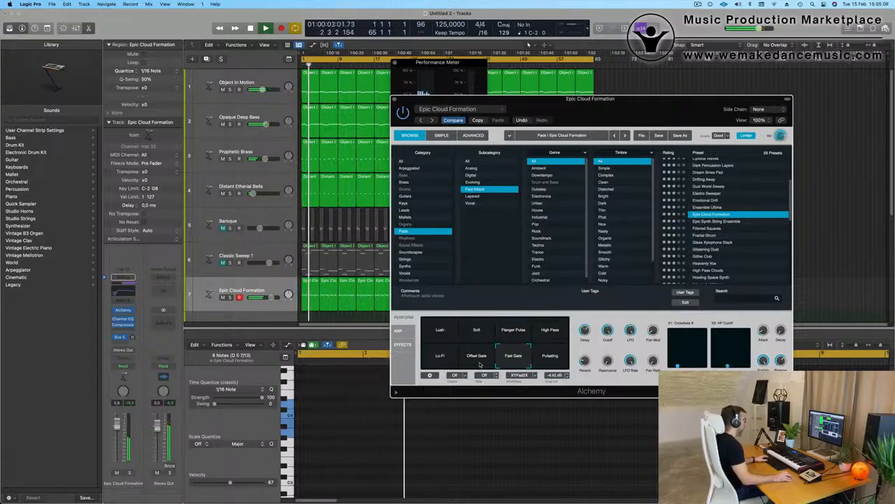
{"action": "left_click", "coordinate": [469, 359]}
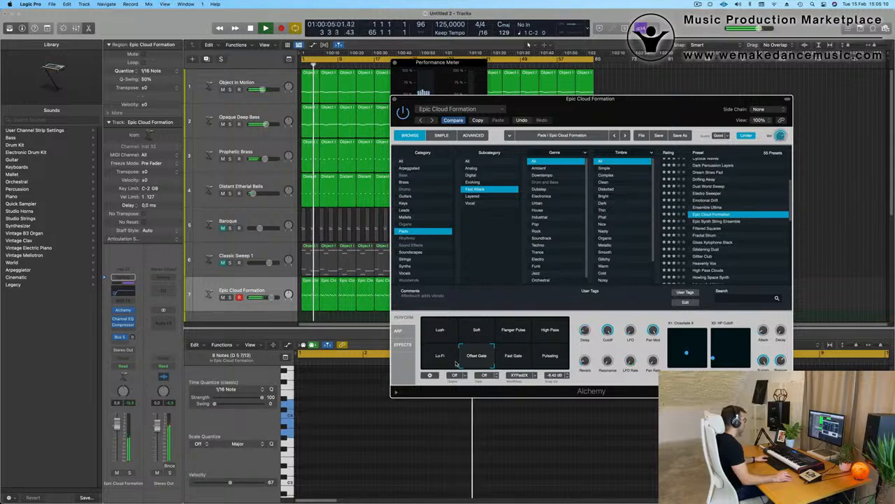
{"action": "left_click", "coordinate": [442, 360]}
{"action": "left_click", "coordinate": [490, 329]}
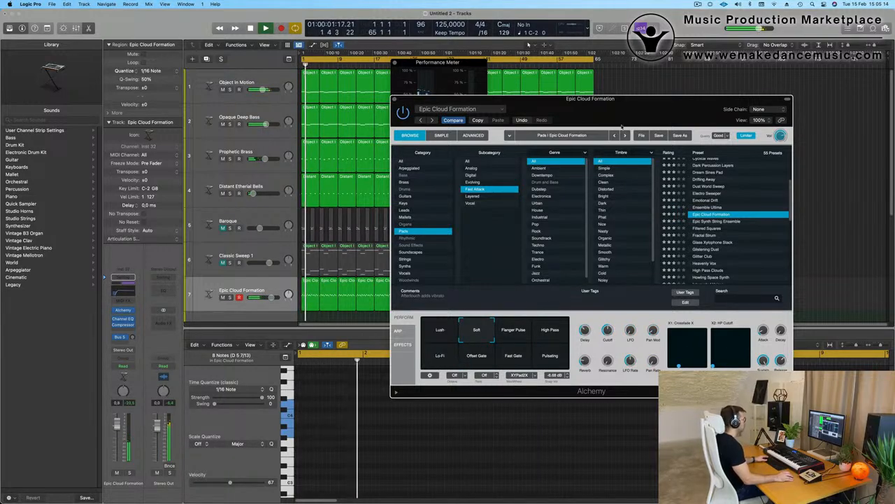
{"action": "left_click_drag", "start_coordinate": [621, 110], "coordinate": [640, 118]}
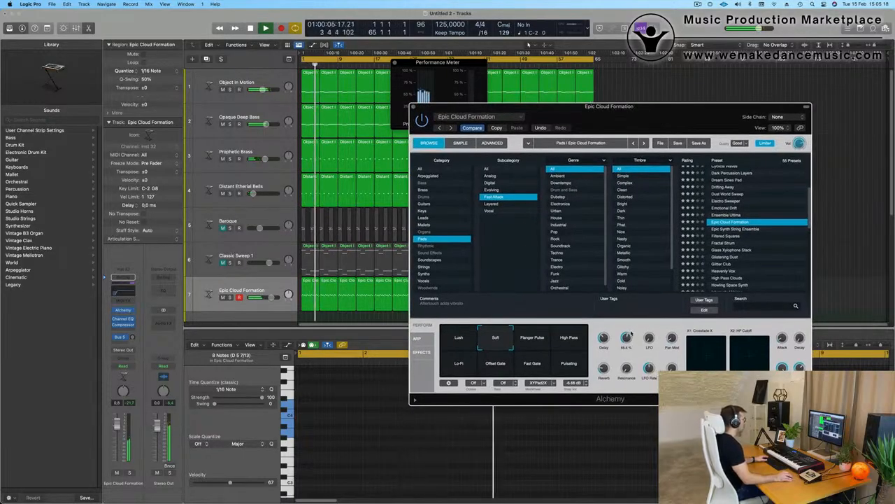
{"action": "left_click", "coordinate": [698, 4]}
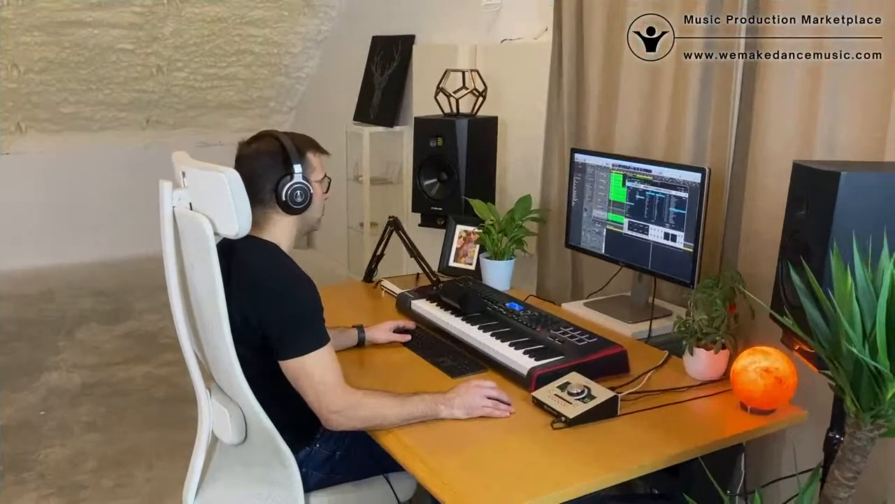